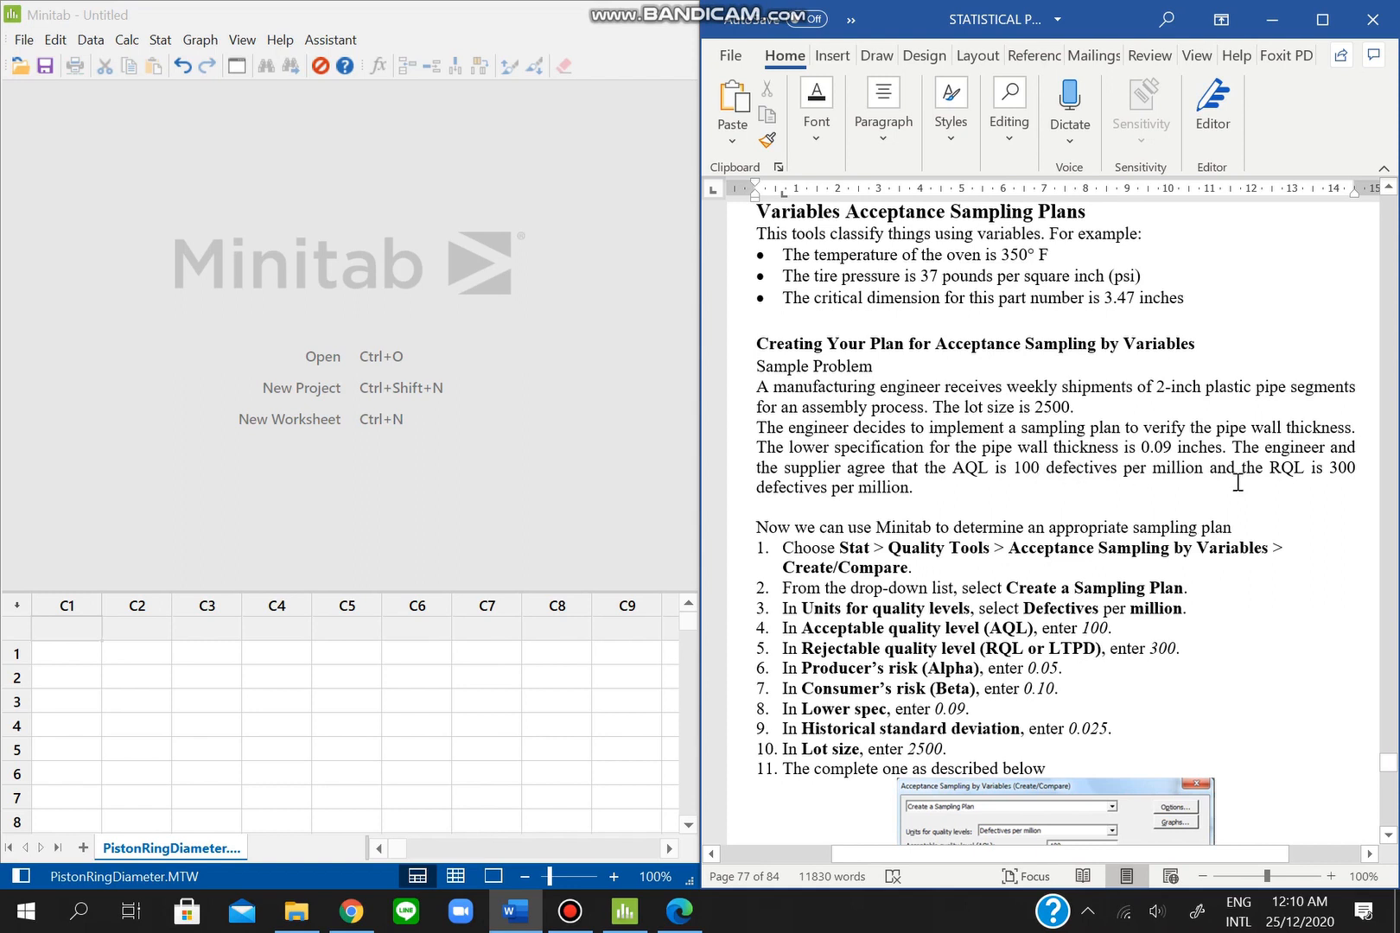
# - Open the Acceptance Sampling by Variables Create/Compare dialog from Stat > Quality Tools
pyautogui.scroll(-3, 1092, 562)
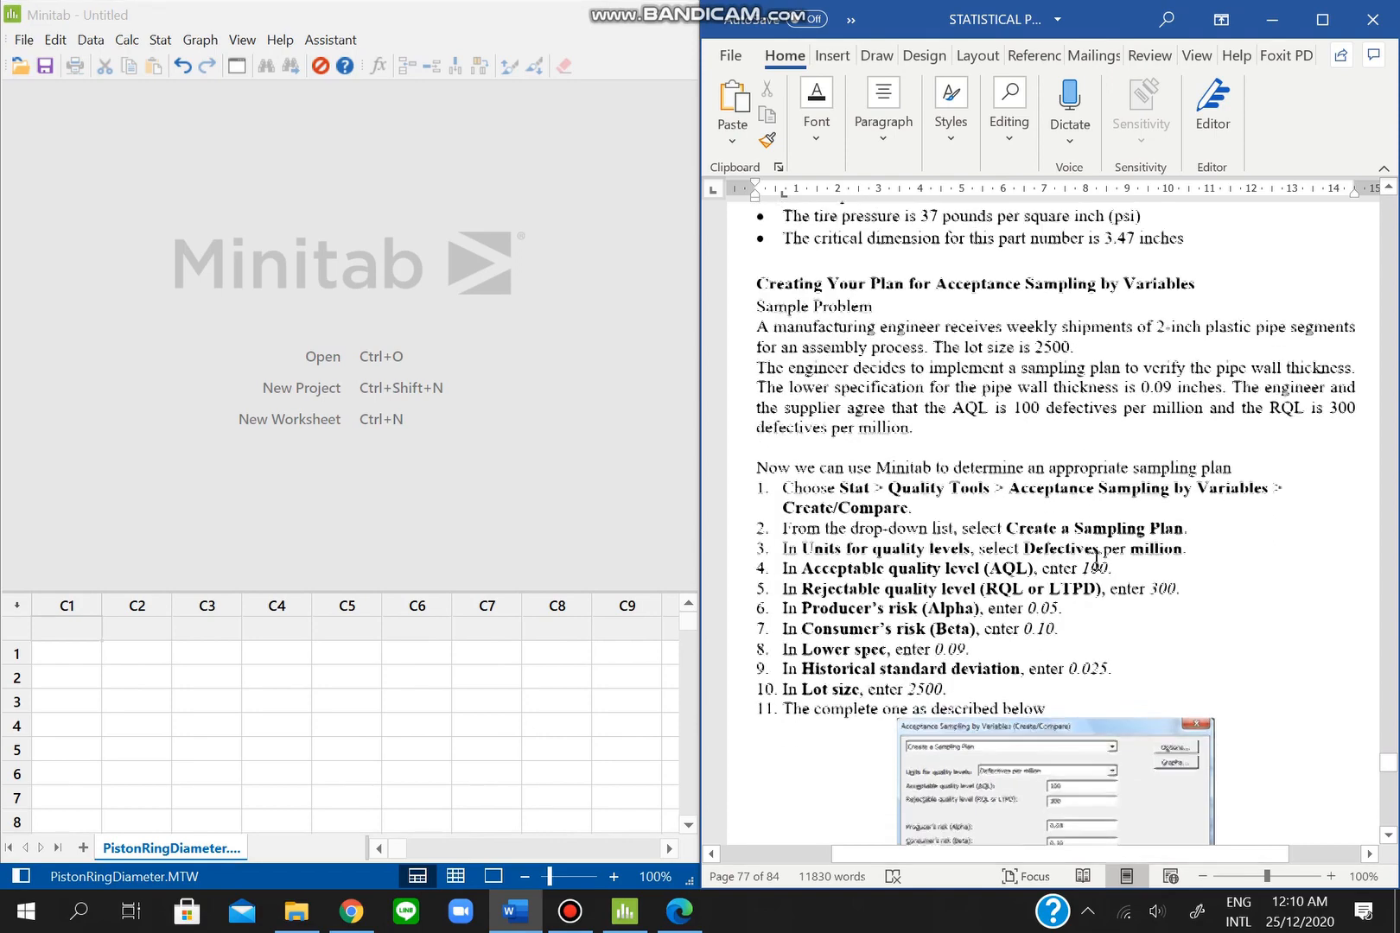
pyautogui.scroll(-1, 1095, 564)
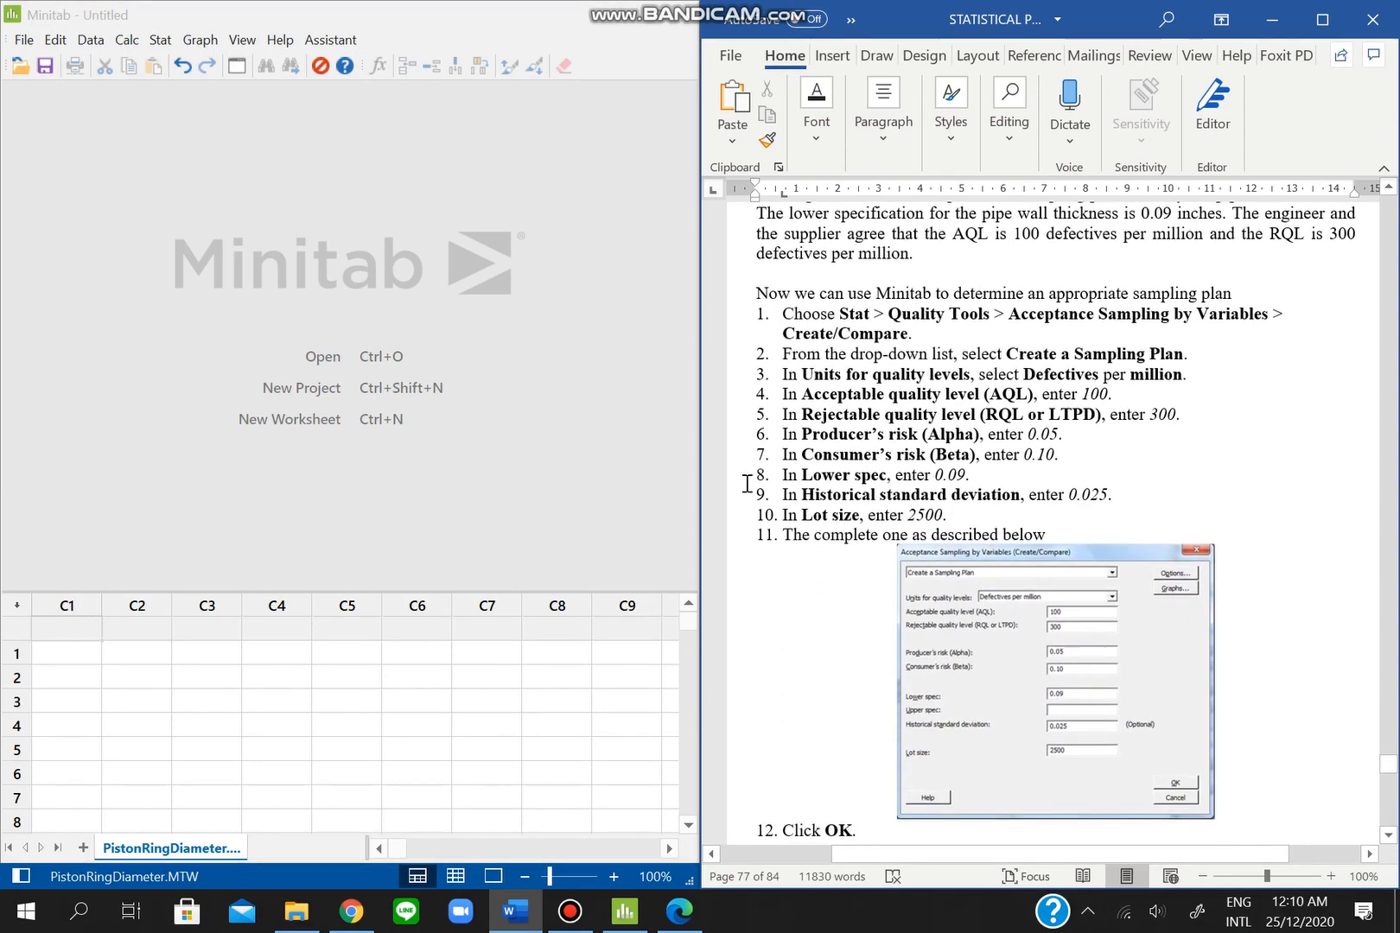
pyautogui.click(160, 40)
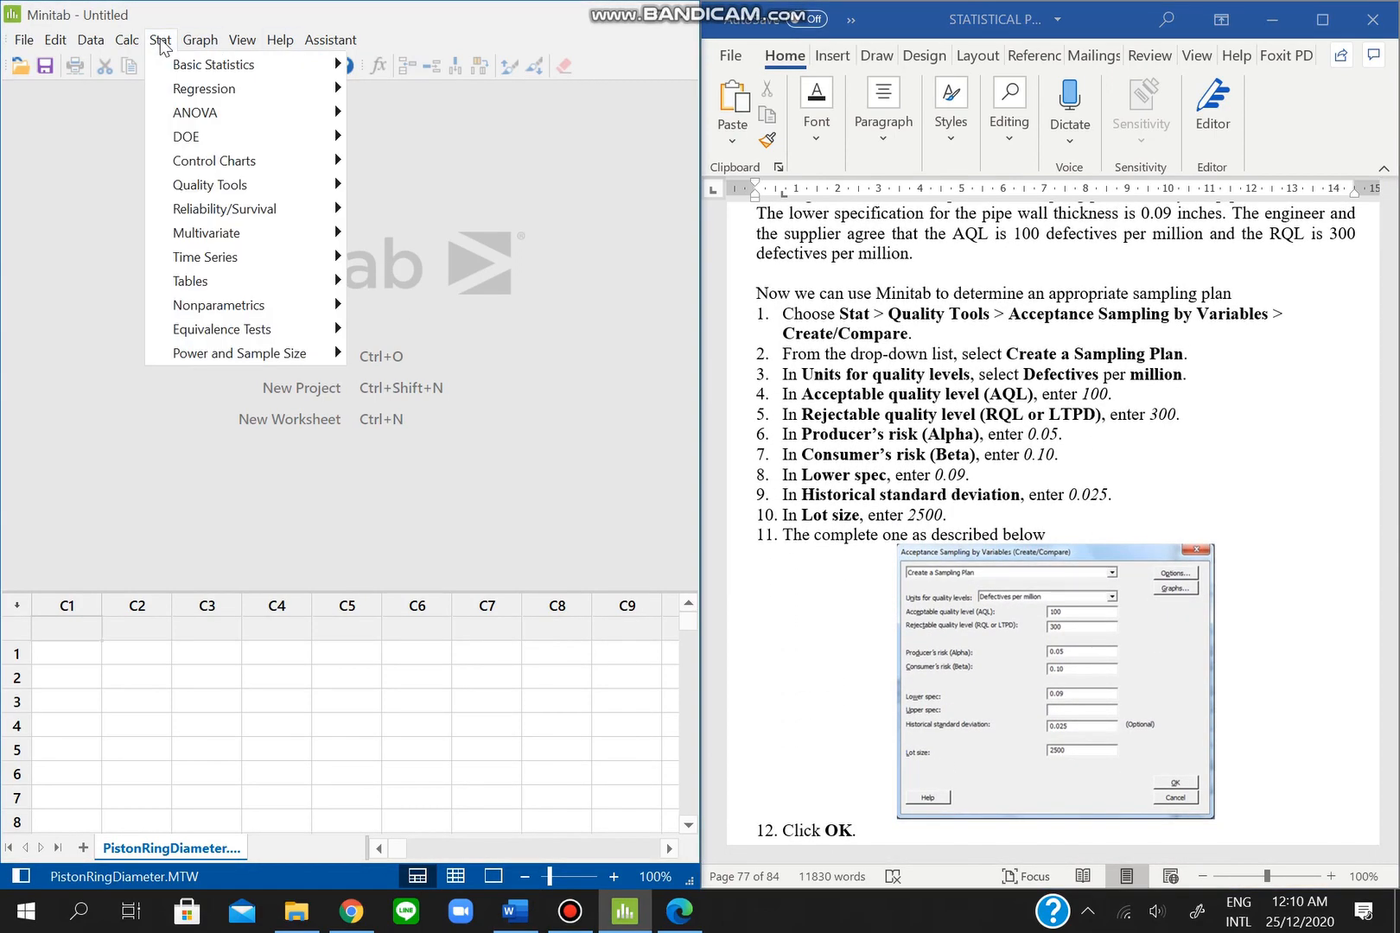
pyautogui.click(255, 185)
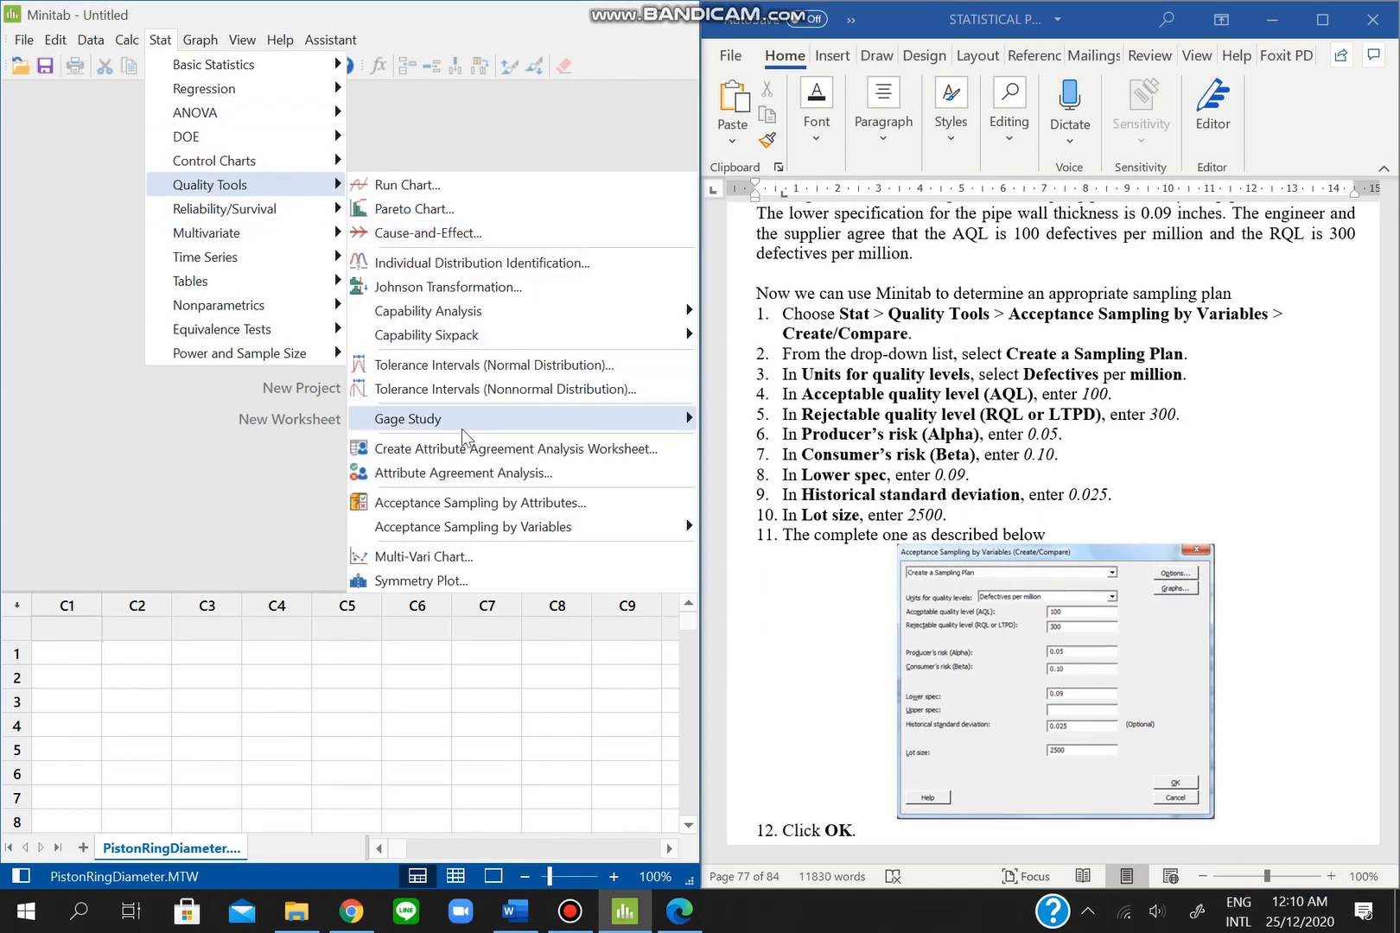
pyautogui.moveTo(480, 525)
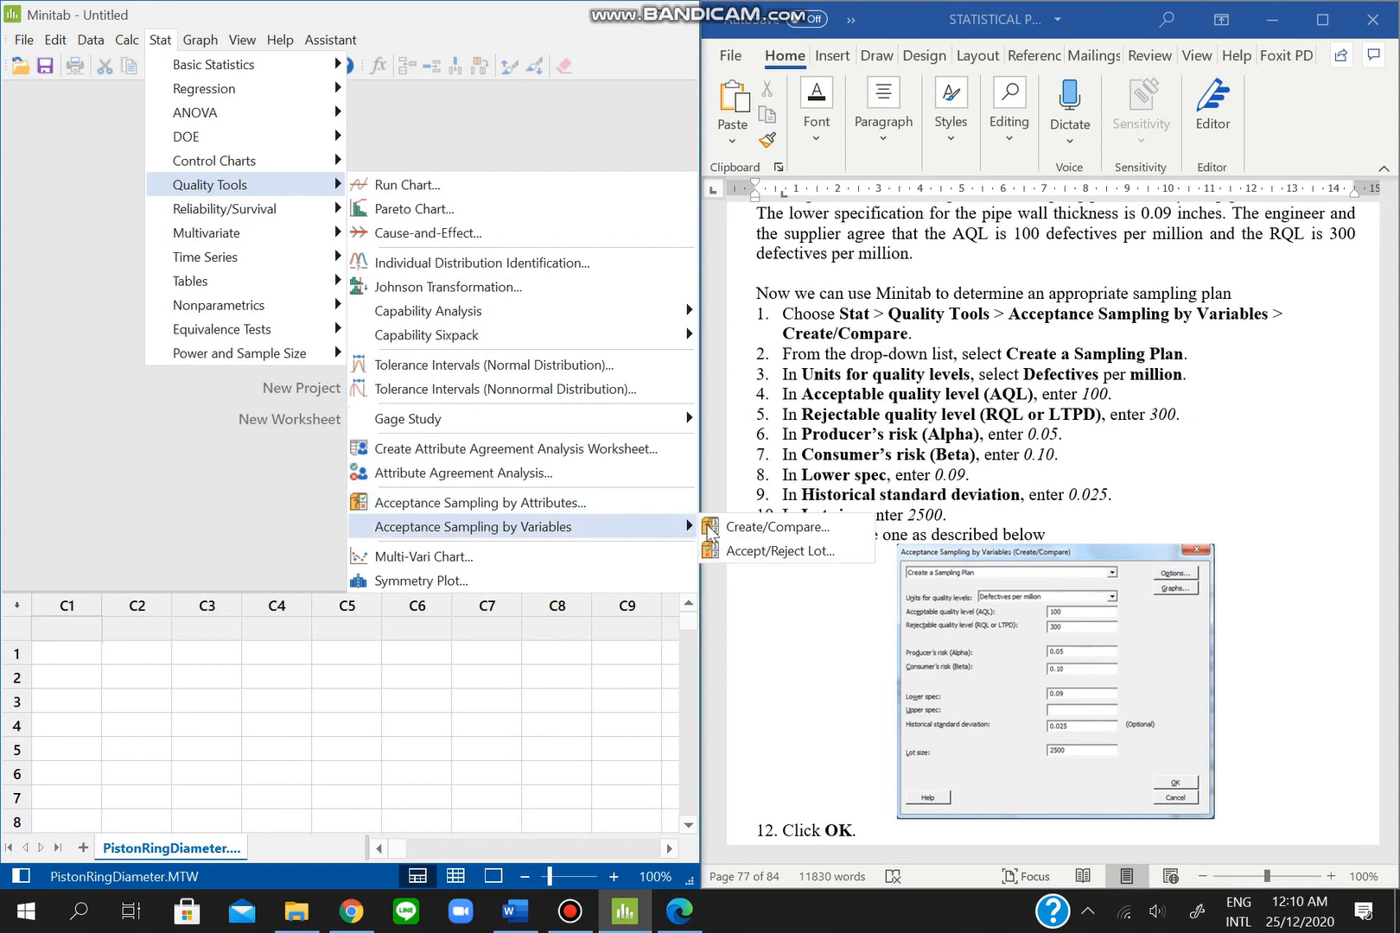
pyautogui.click(732, 529)
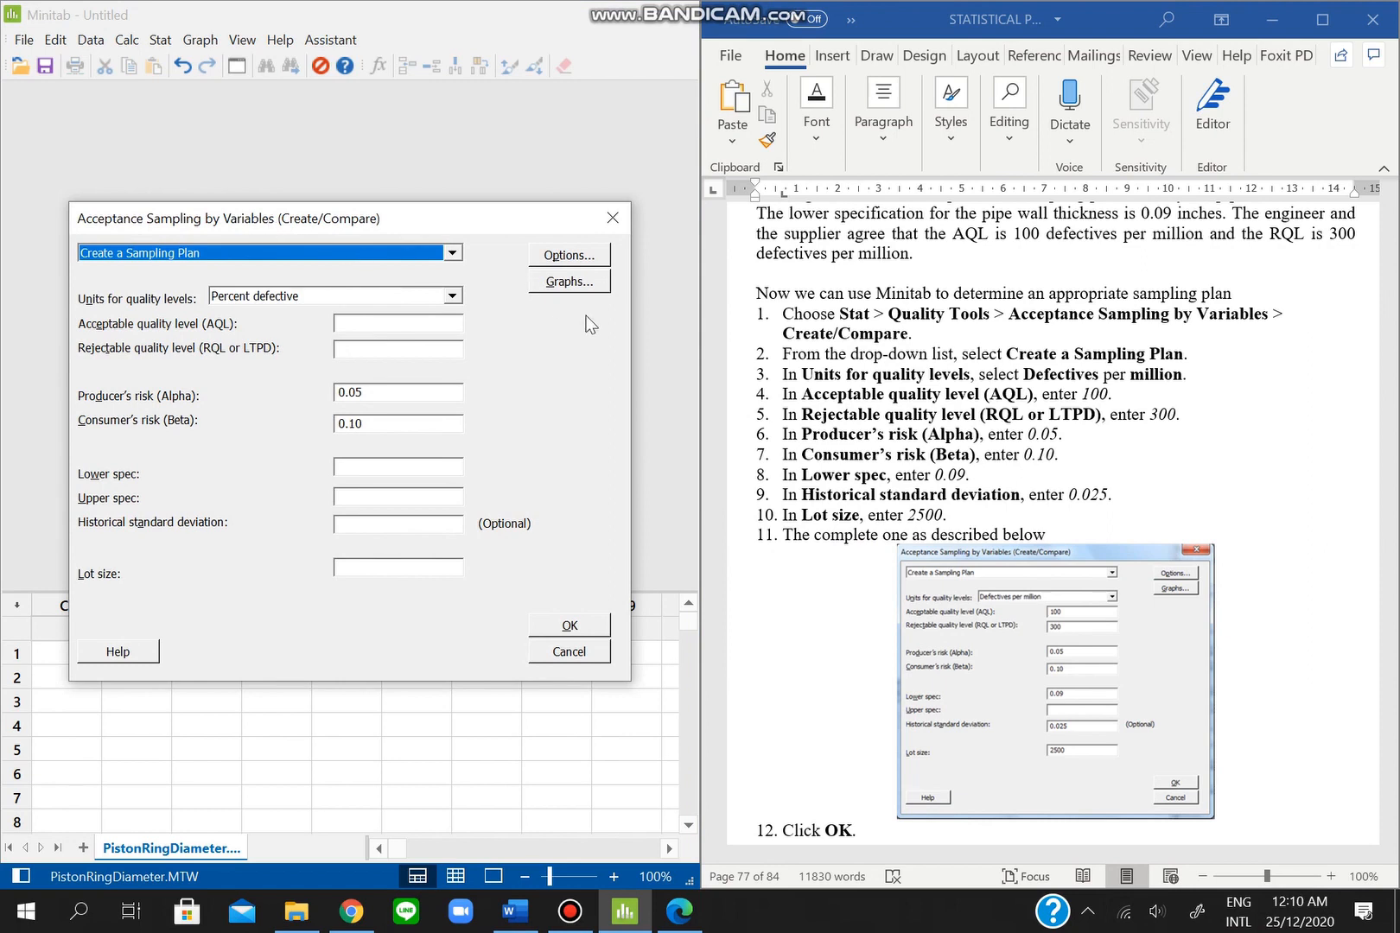
# - Use defectives per million with AQL 100, RQL 300, lower spec 0.09, standard deviation 0.025, lot size 2500
pyautogui.click(434, 298)
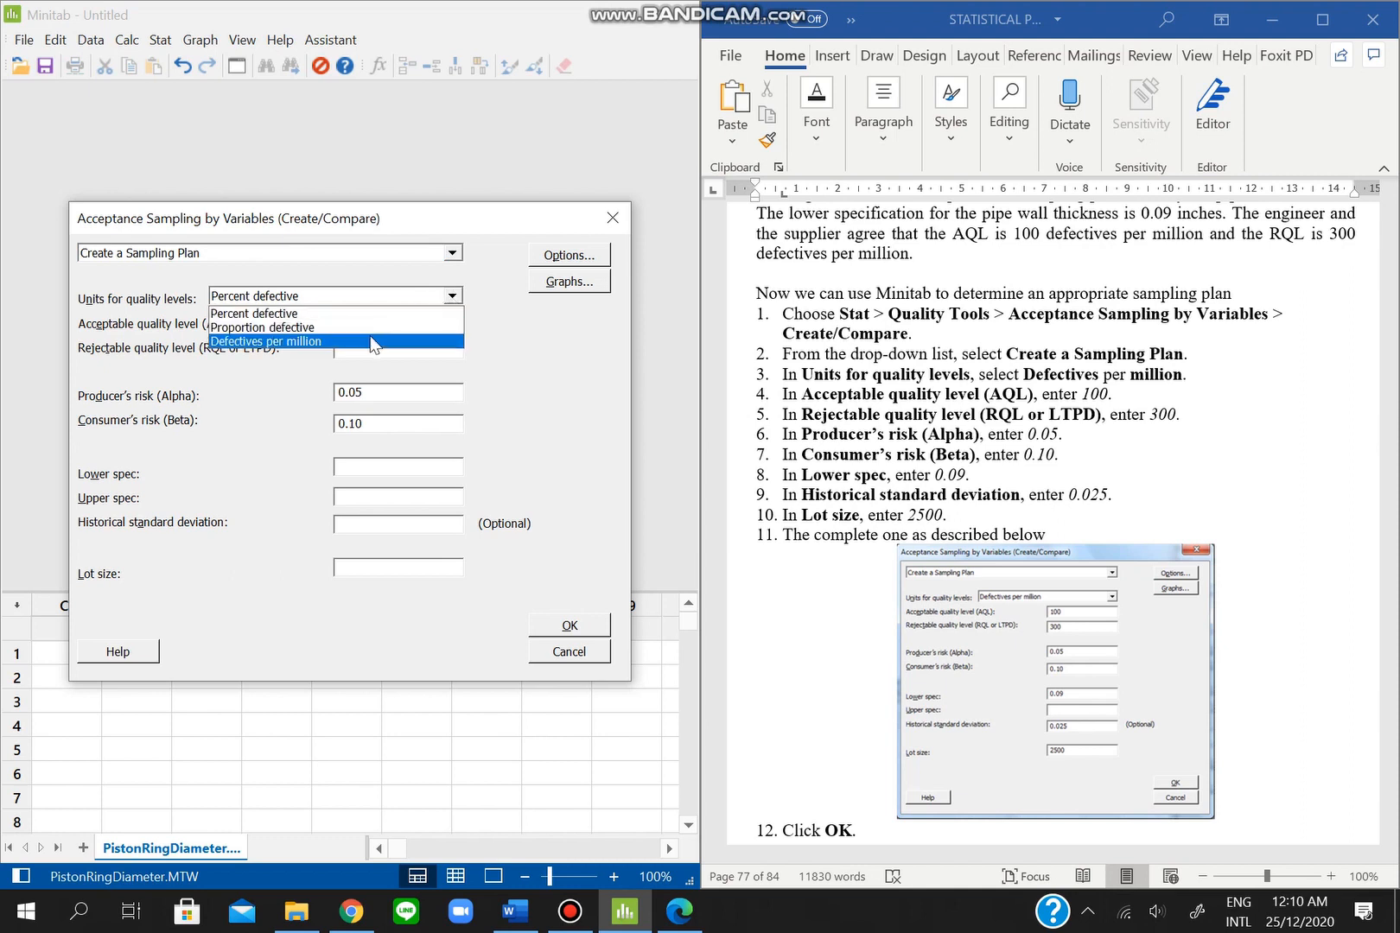
pyautogui.click(373, 342)
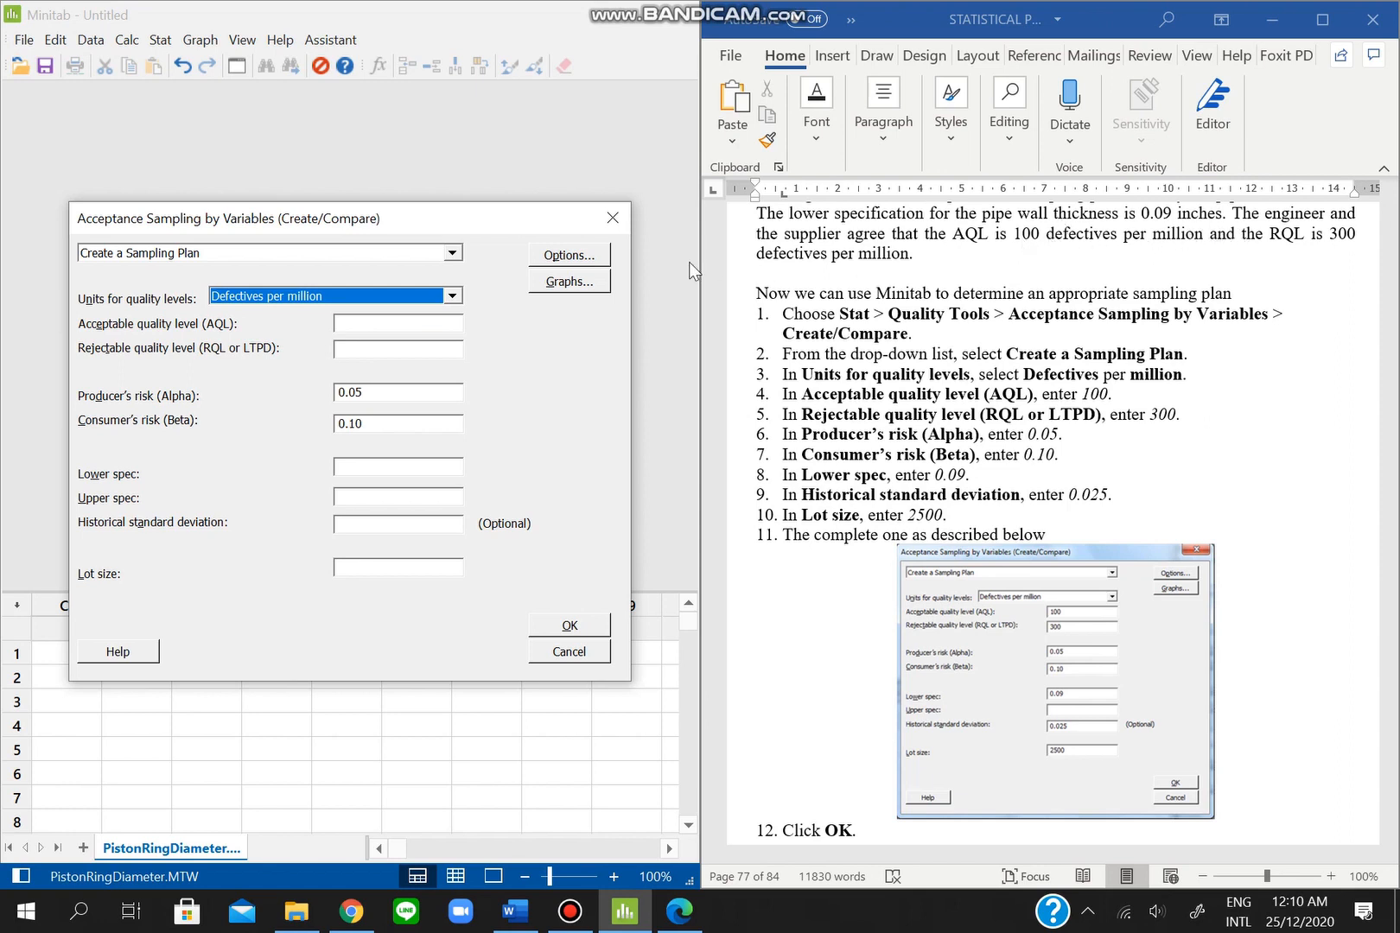
pyautogui.click(439, 327)
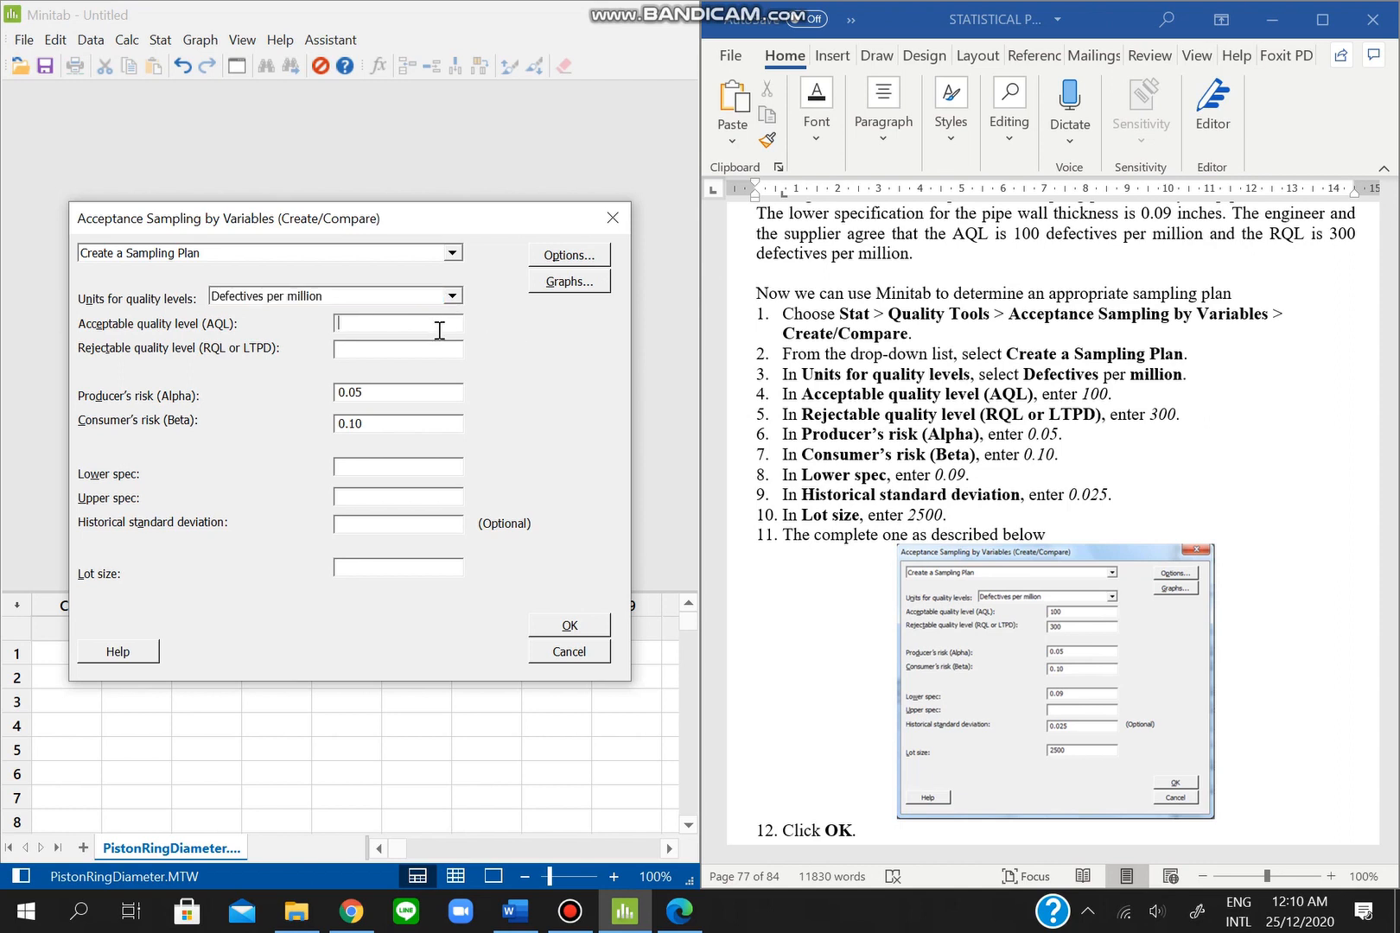
pyautogui.write('100')
pyautogui.click(431, 349)
pyautogui.write('300')
pyautogui.write('0.')
pyautogui.write('09')
pyautogui.click(437, 520)
pyautogui.write('0.025')
pyautogui.click(422, 572)
pyautogui.write('2500')
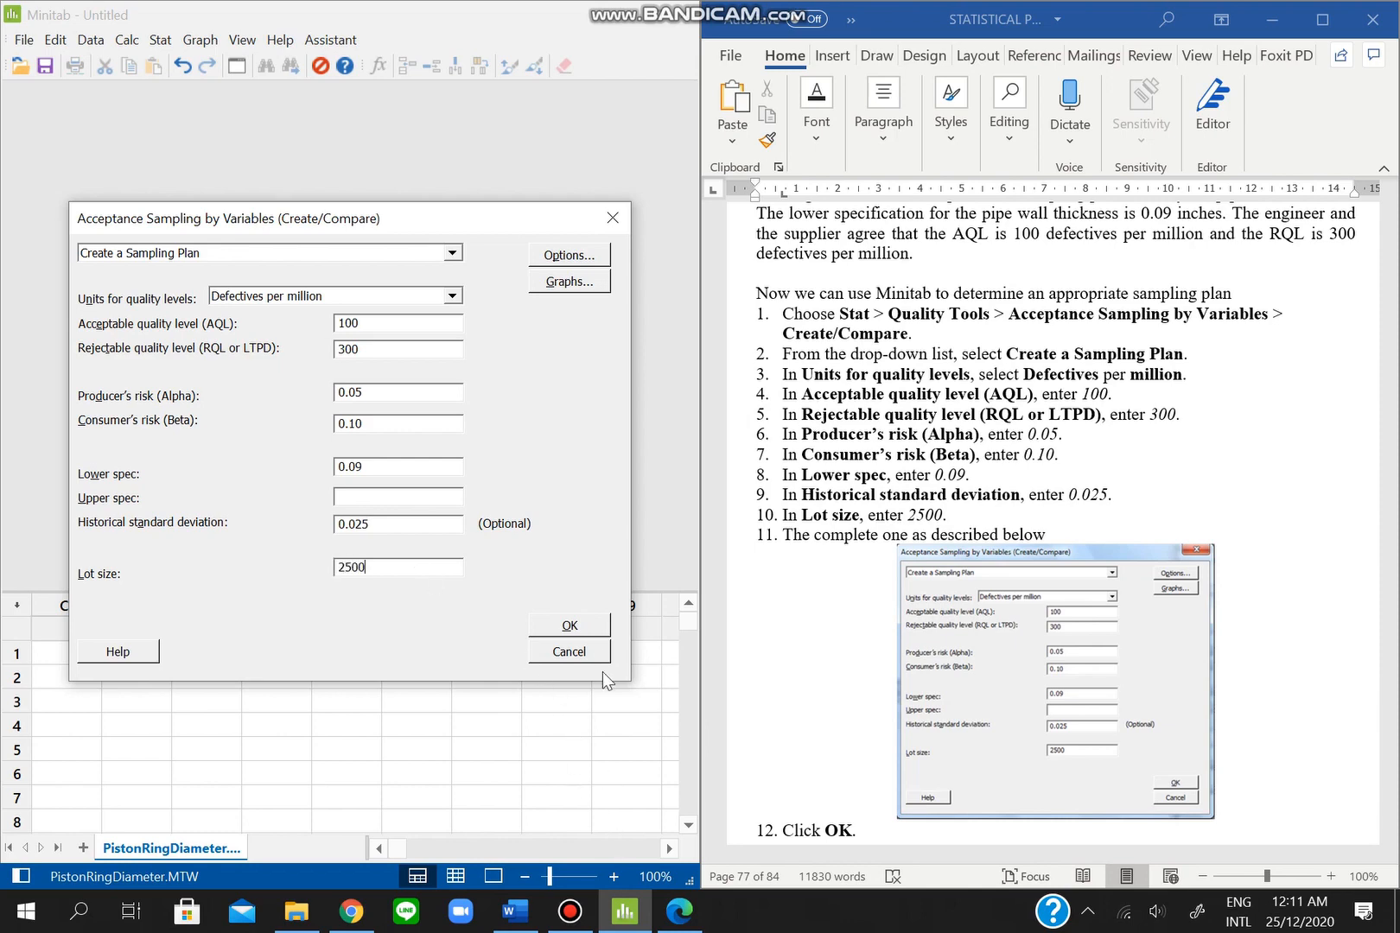
# - Run the variables plan and scroll to sample size 104 and critical distance 3.55750
pyautogui.click(585, 622)
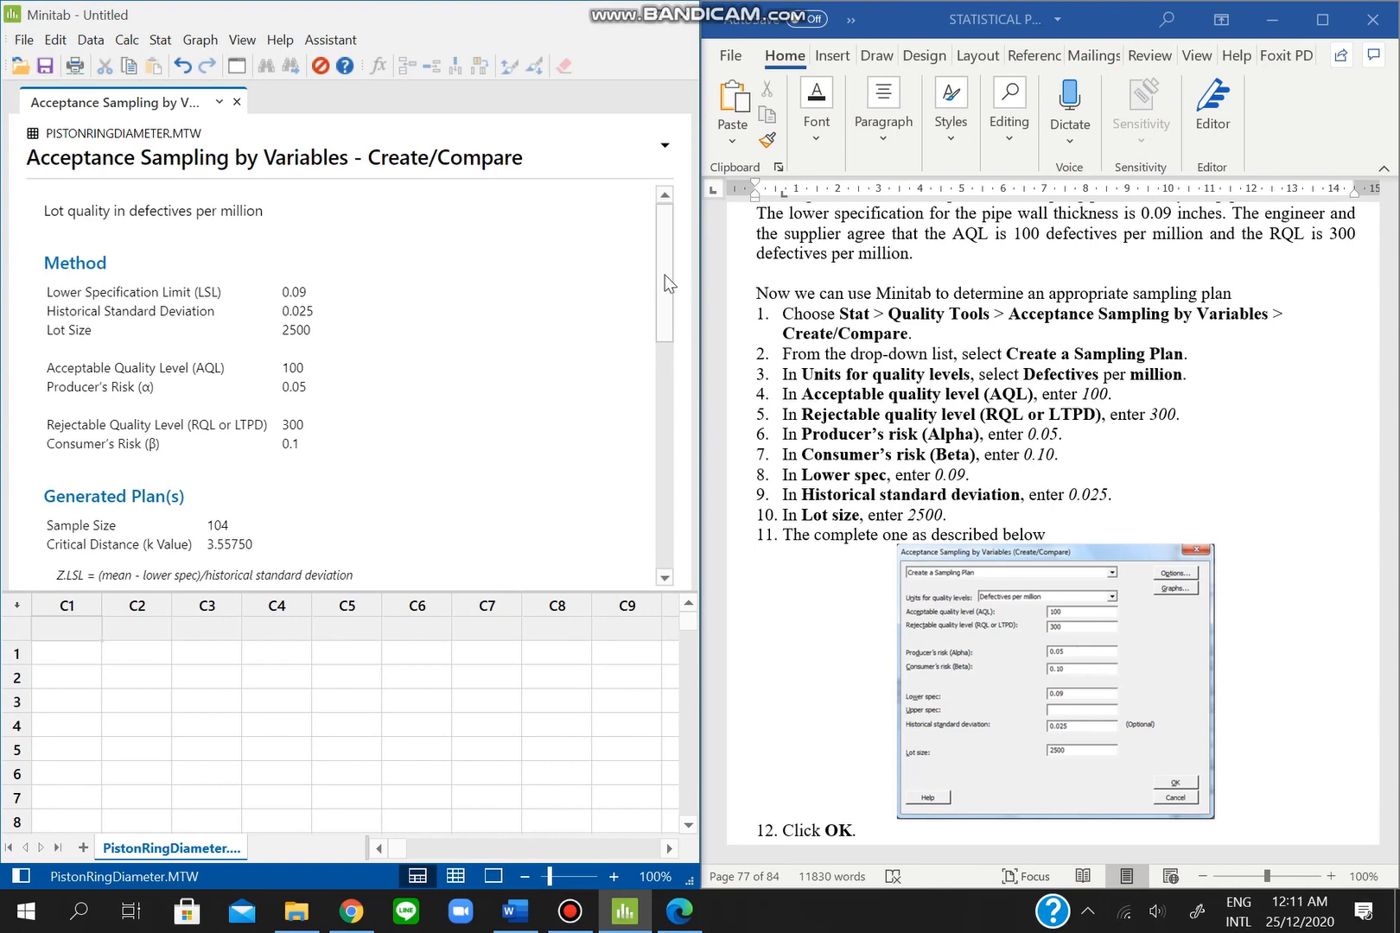
pyautogui.moveTo(671, 280); pyautogui.dragTo(852, 546)
pyautogui.scroll(-10, 821, 498)
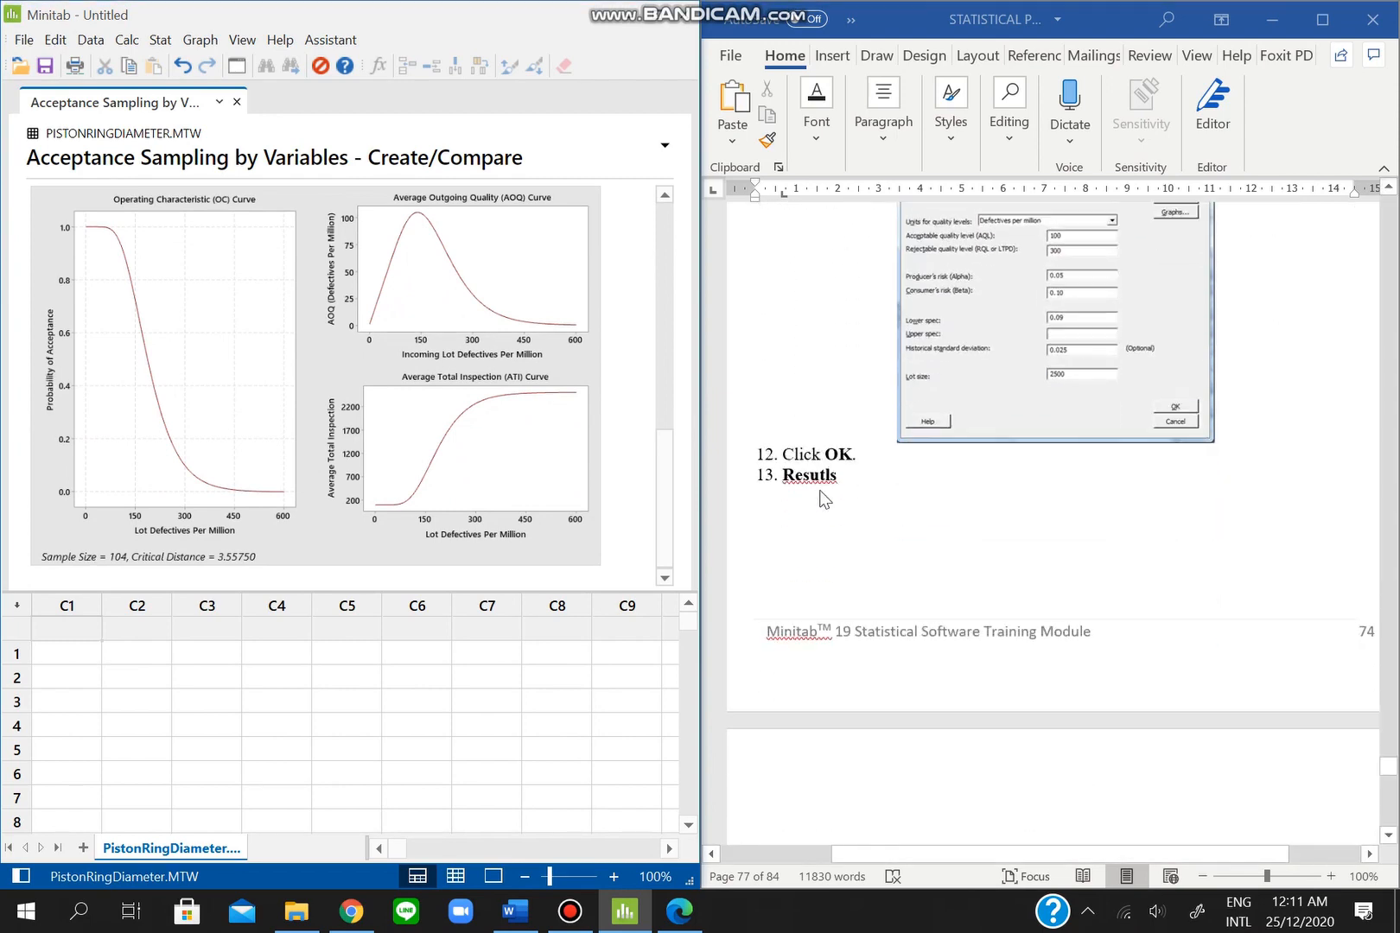
pyautogui.scroll(-7, 822, 497)
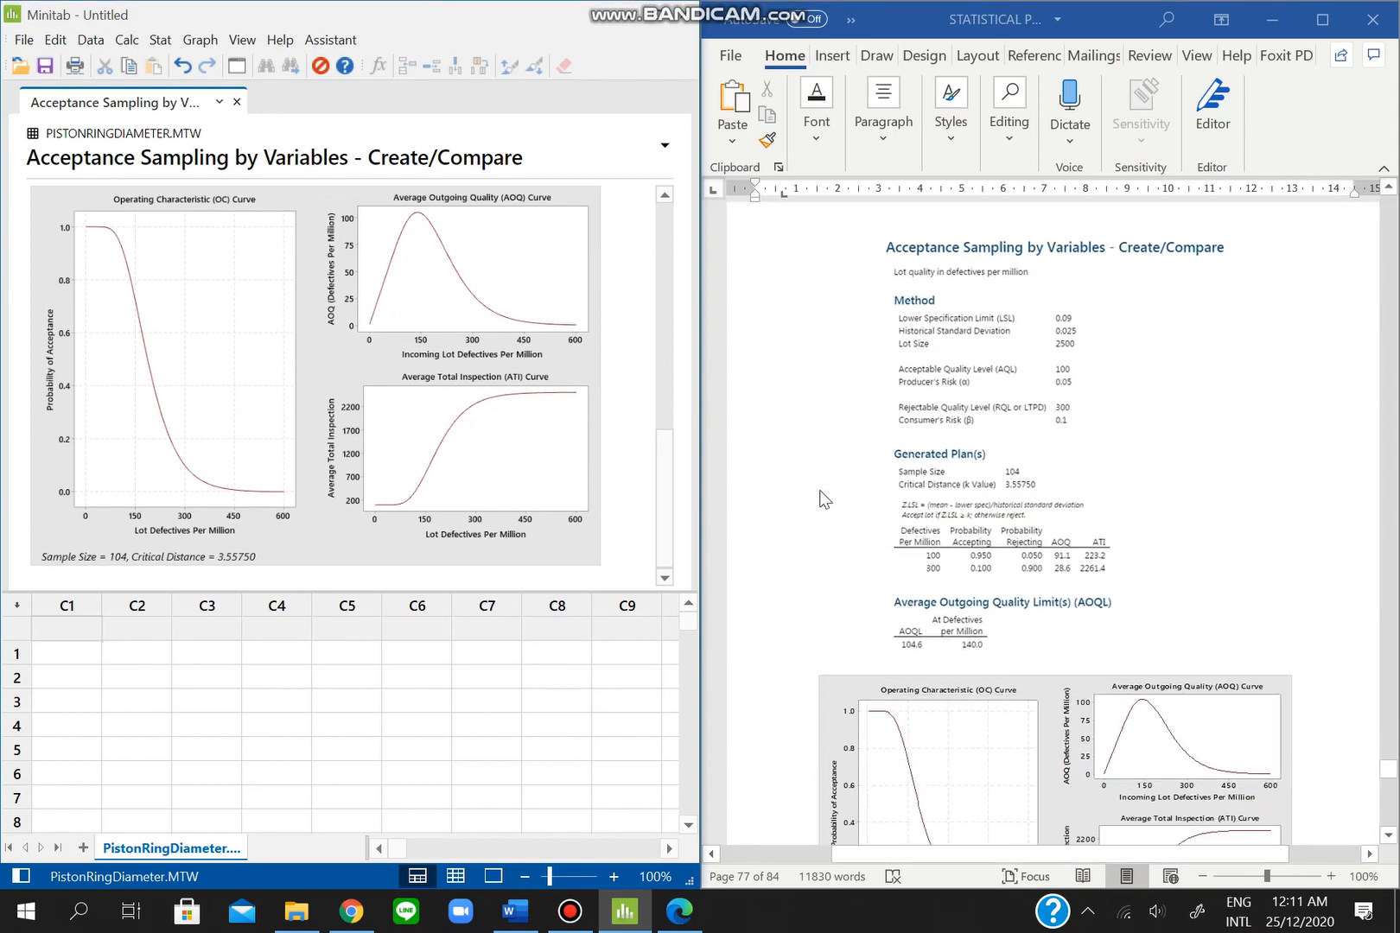
pyautogui.scroll(-1, 825, 500)
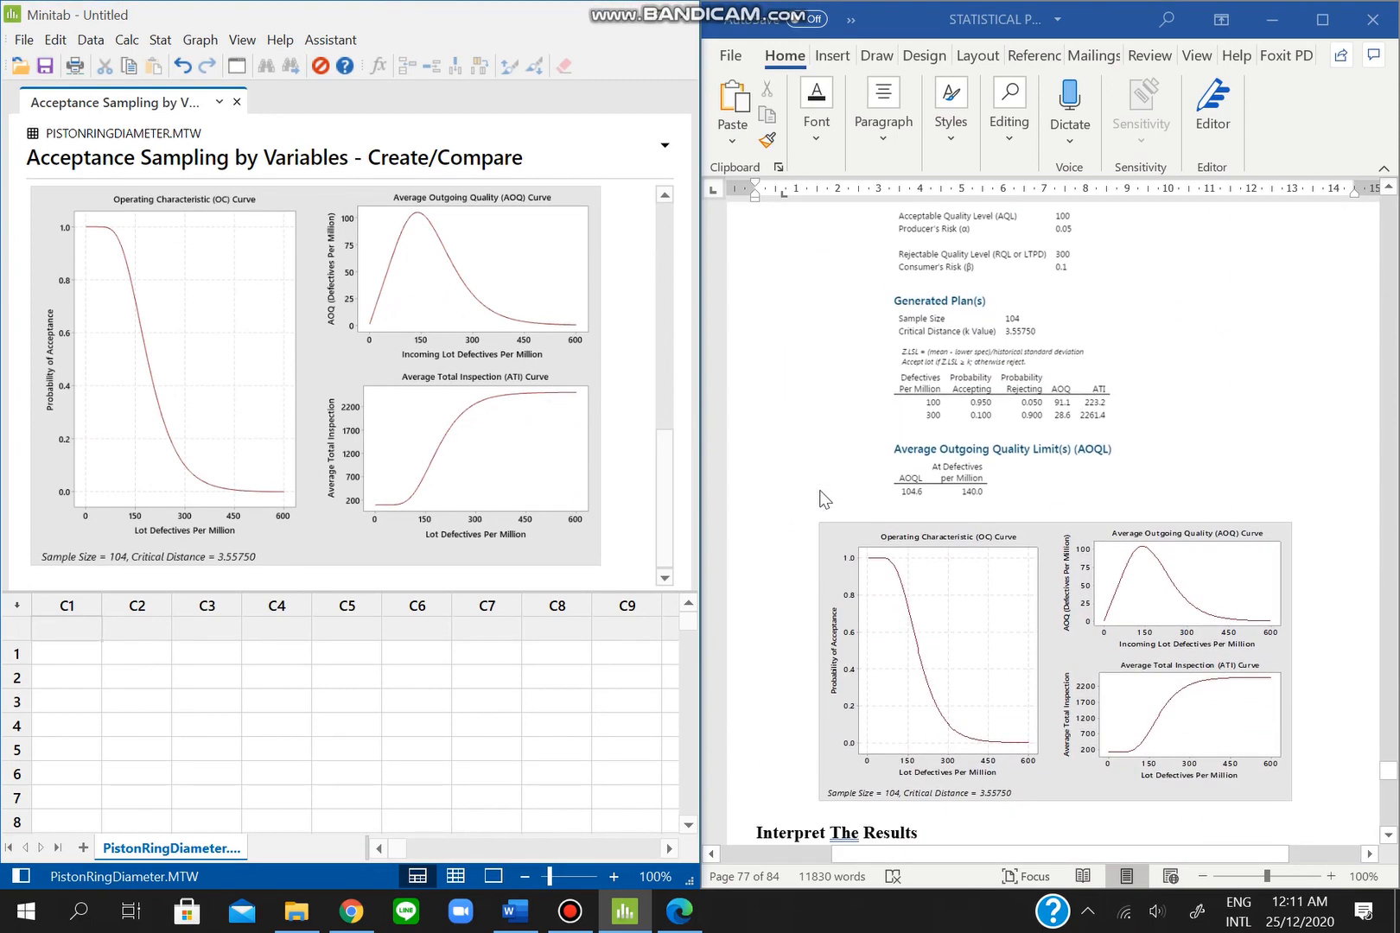
pyautogui.click(570, 912)
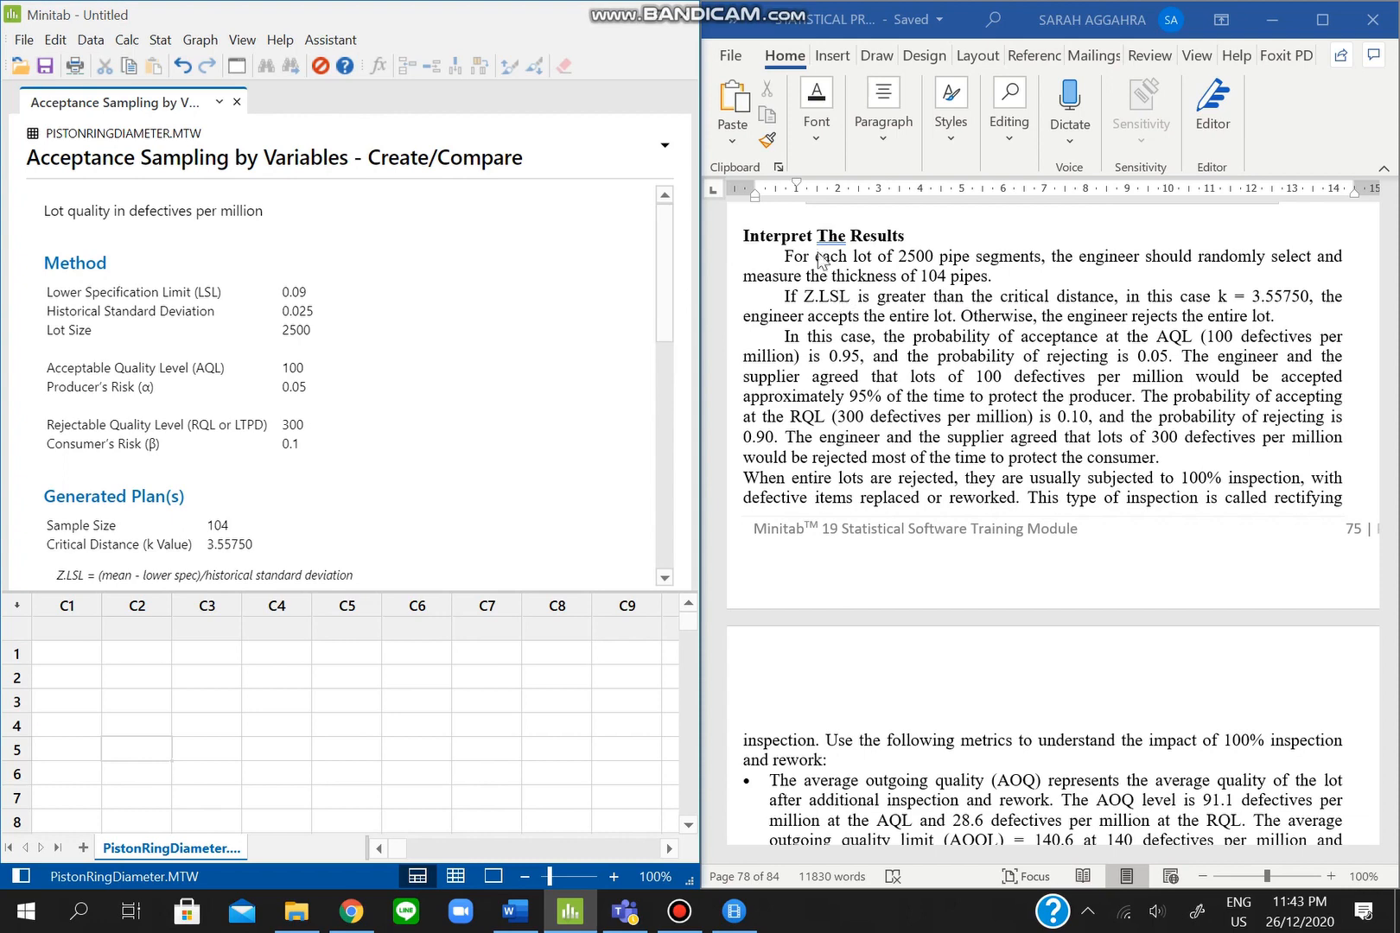
pyautogui.moveTo(658, 292); pyautogui.dragTo(665, 373)
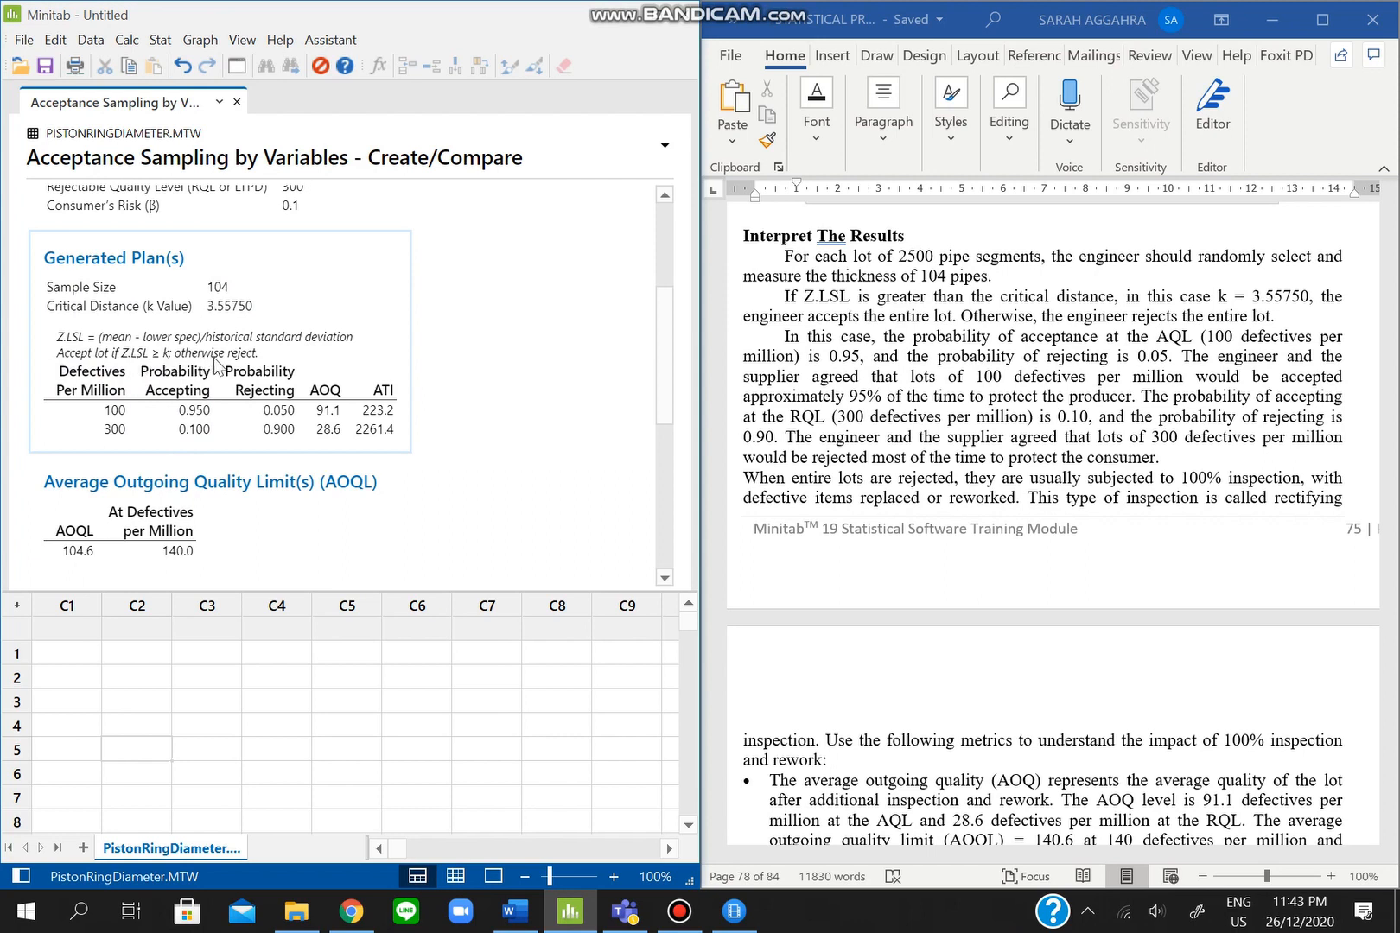
pyautogui.scroll(-1, 847, 324)
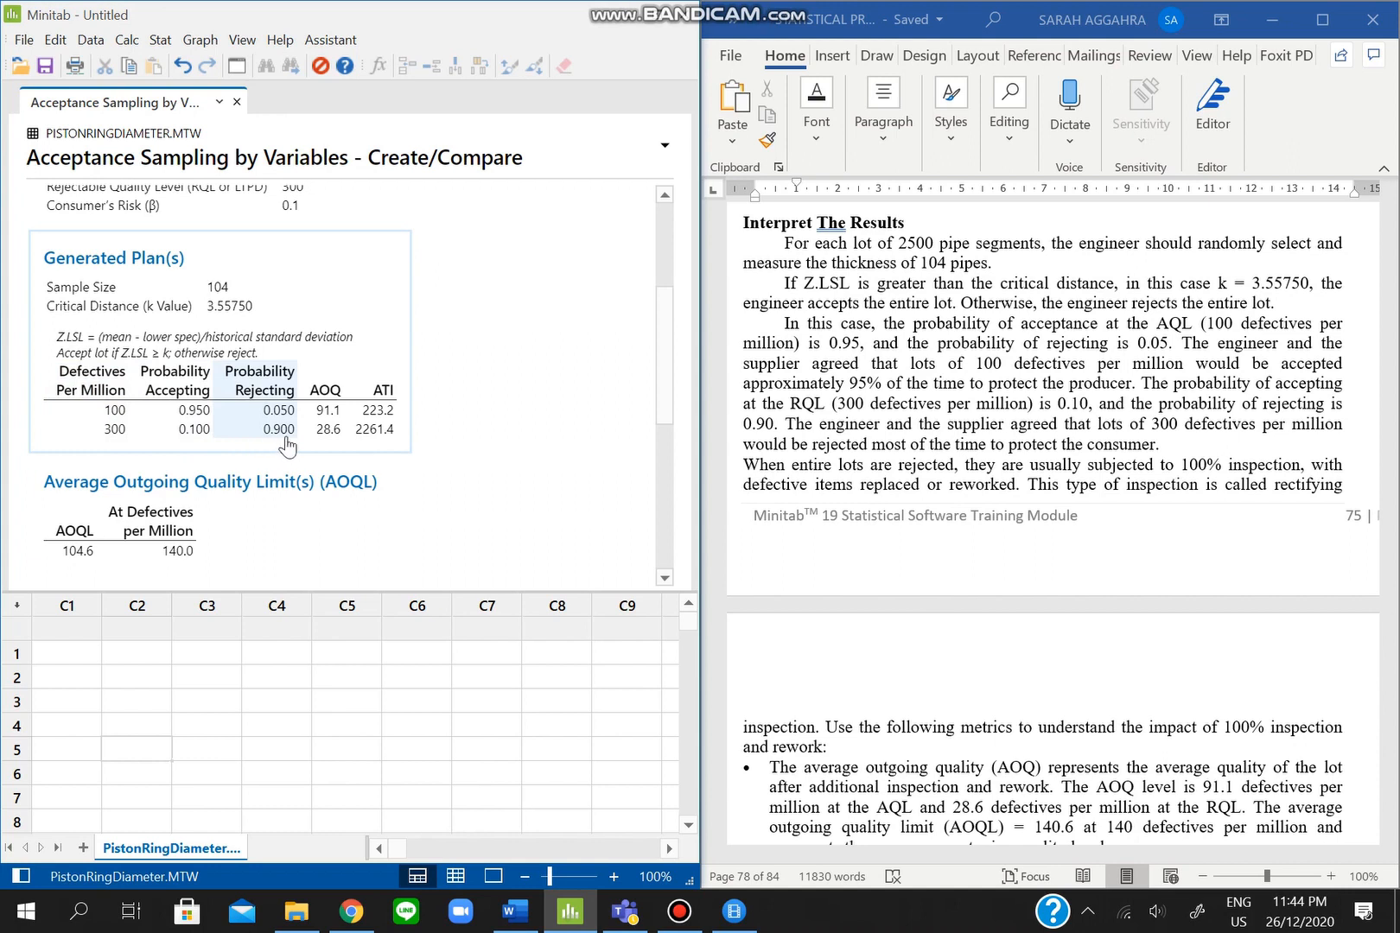
# - Scroll Word to the AOQ/ATI bullets and Minitab's output down to the OC and AOQ curves
pyautogui.scroll(-1, 1144, 506)
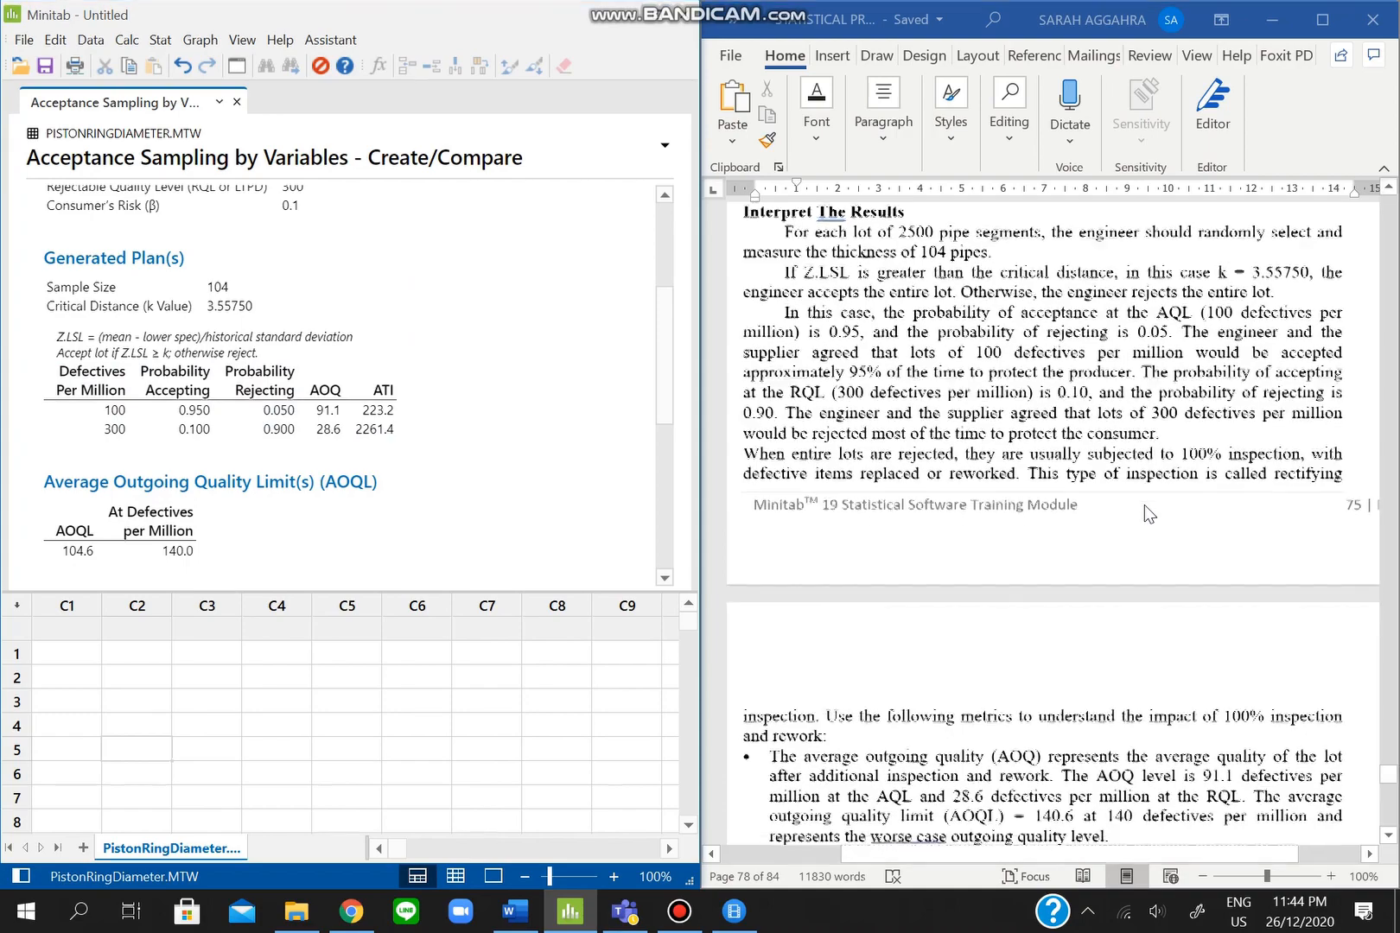
pyautogui.scroll(-2, 1144, 504)
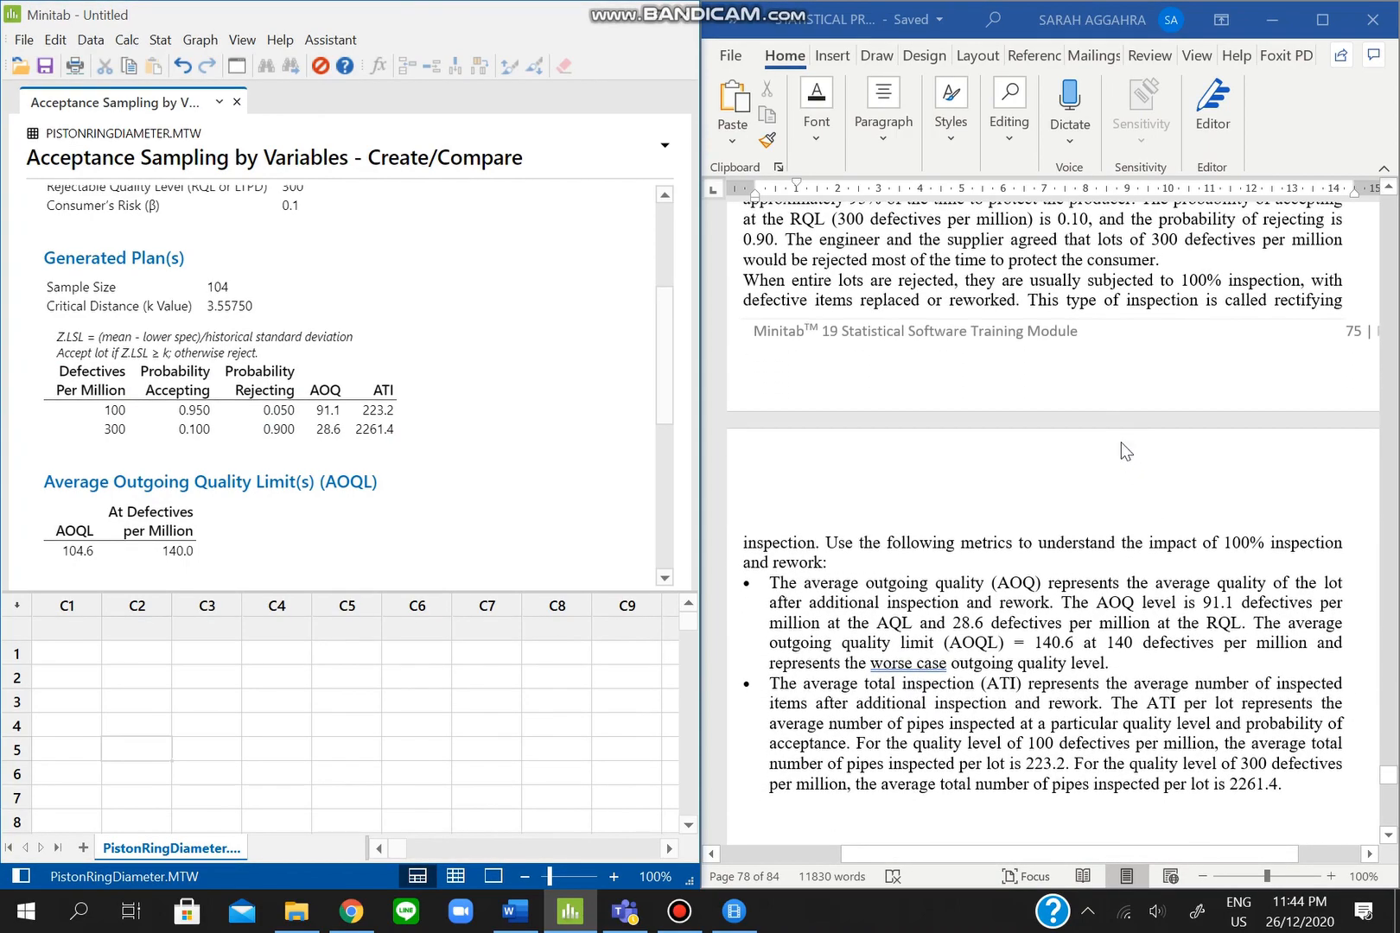
pyautogui.click(749, 283)
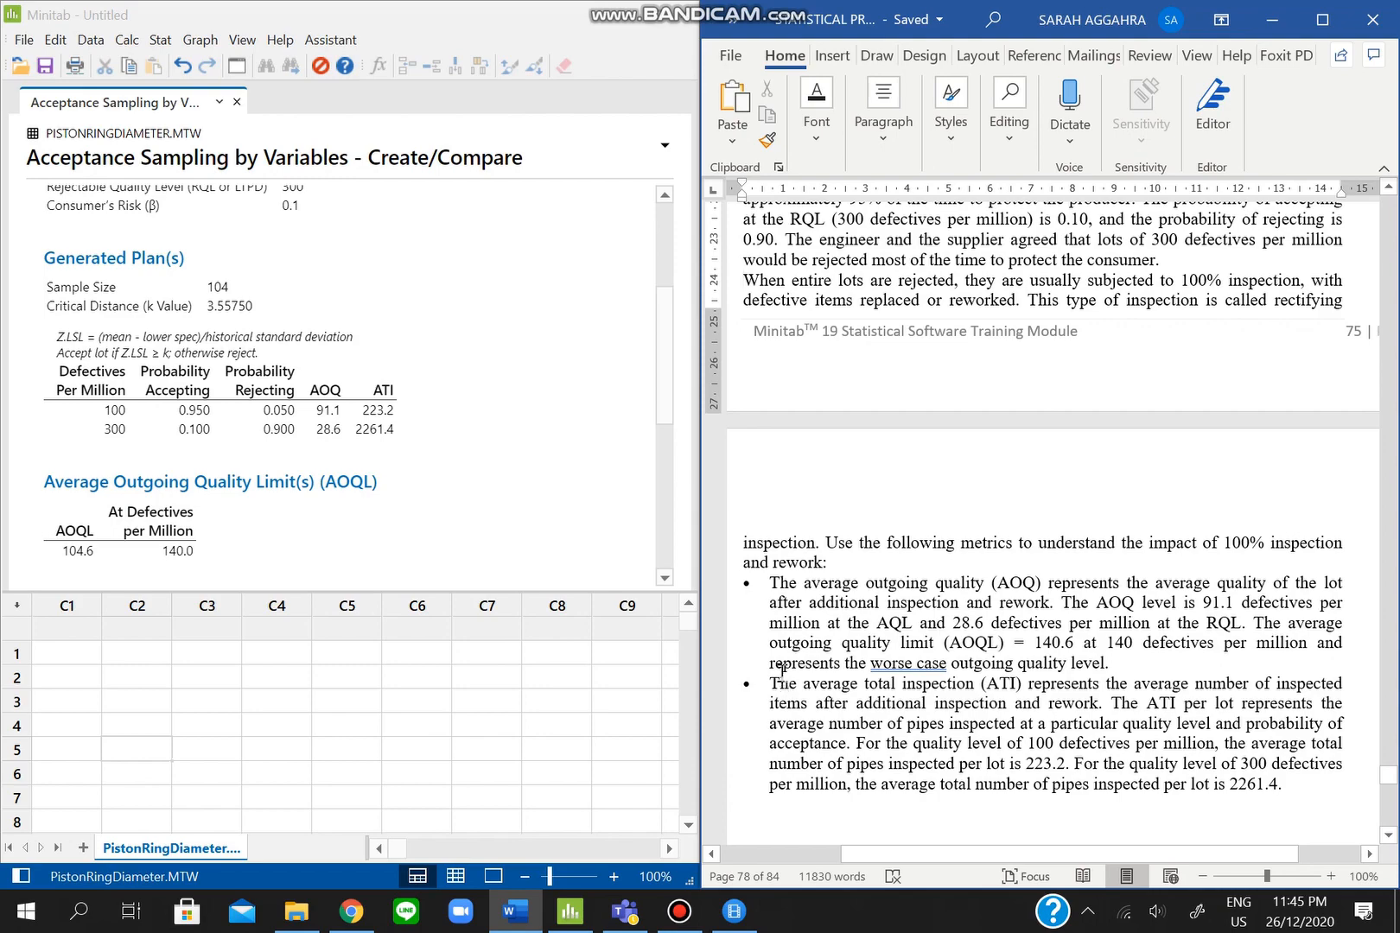
pyautogui.scroll(-2, 851, 709)
pyautogui.scroll(-5, 851, 708)
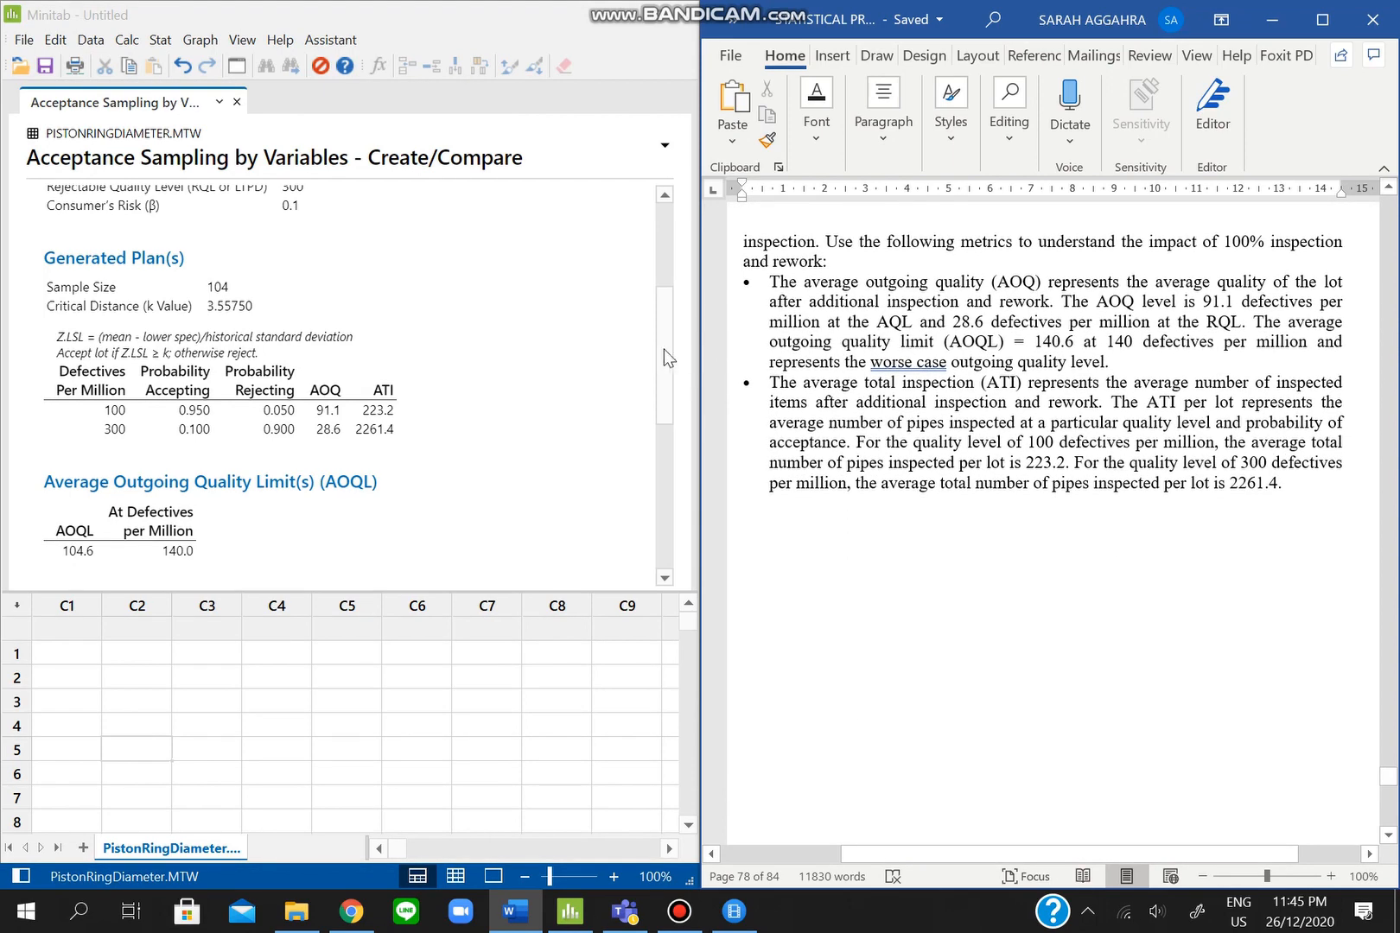
pyautogui.moveTo(656, 354); pyautogui.dragTo(652, 413)
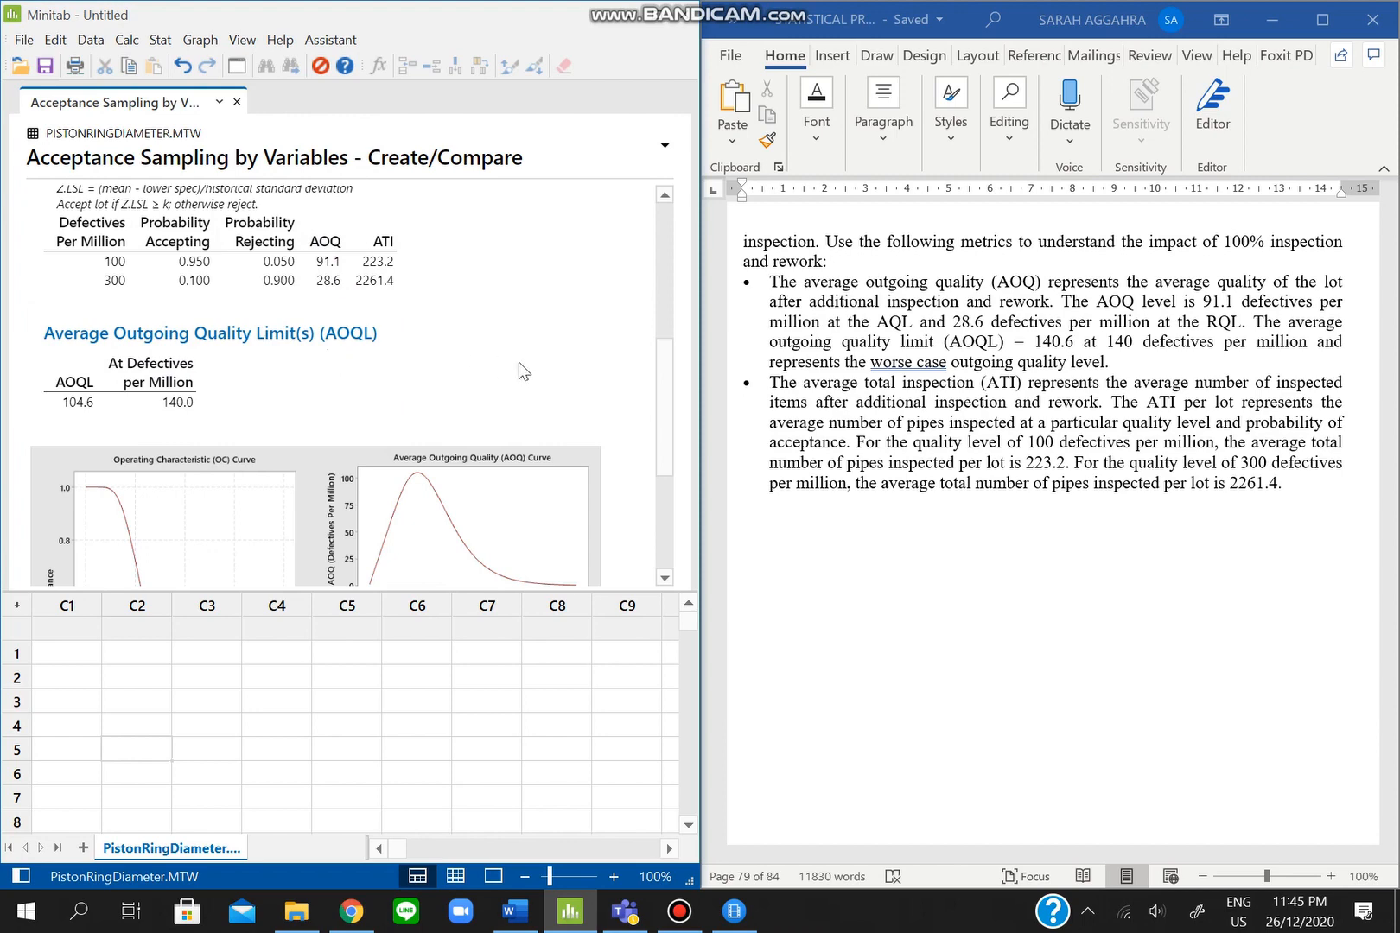
pyautogui.click(680, 911)
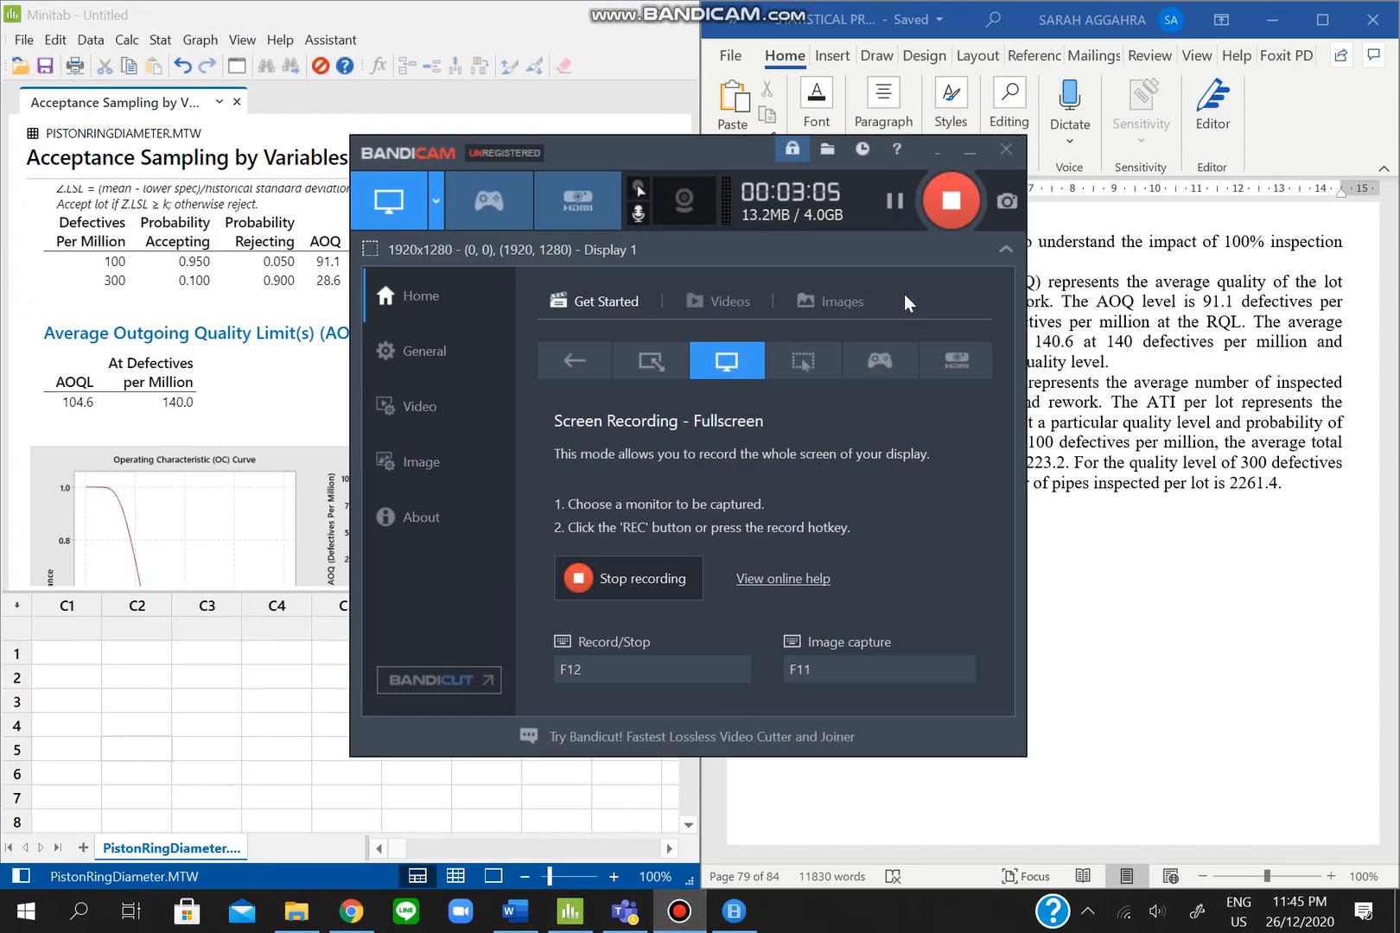
# - Stop the Bandicam recording, then resume and put the caret in the misspelled word 'samle'
pyautogui.click(949, 227)
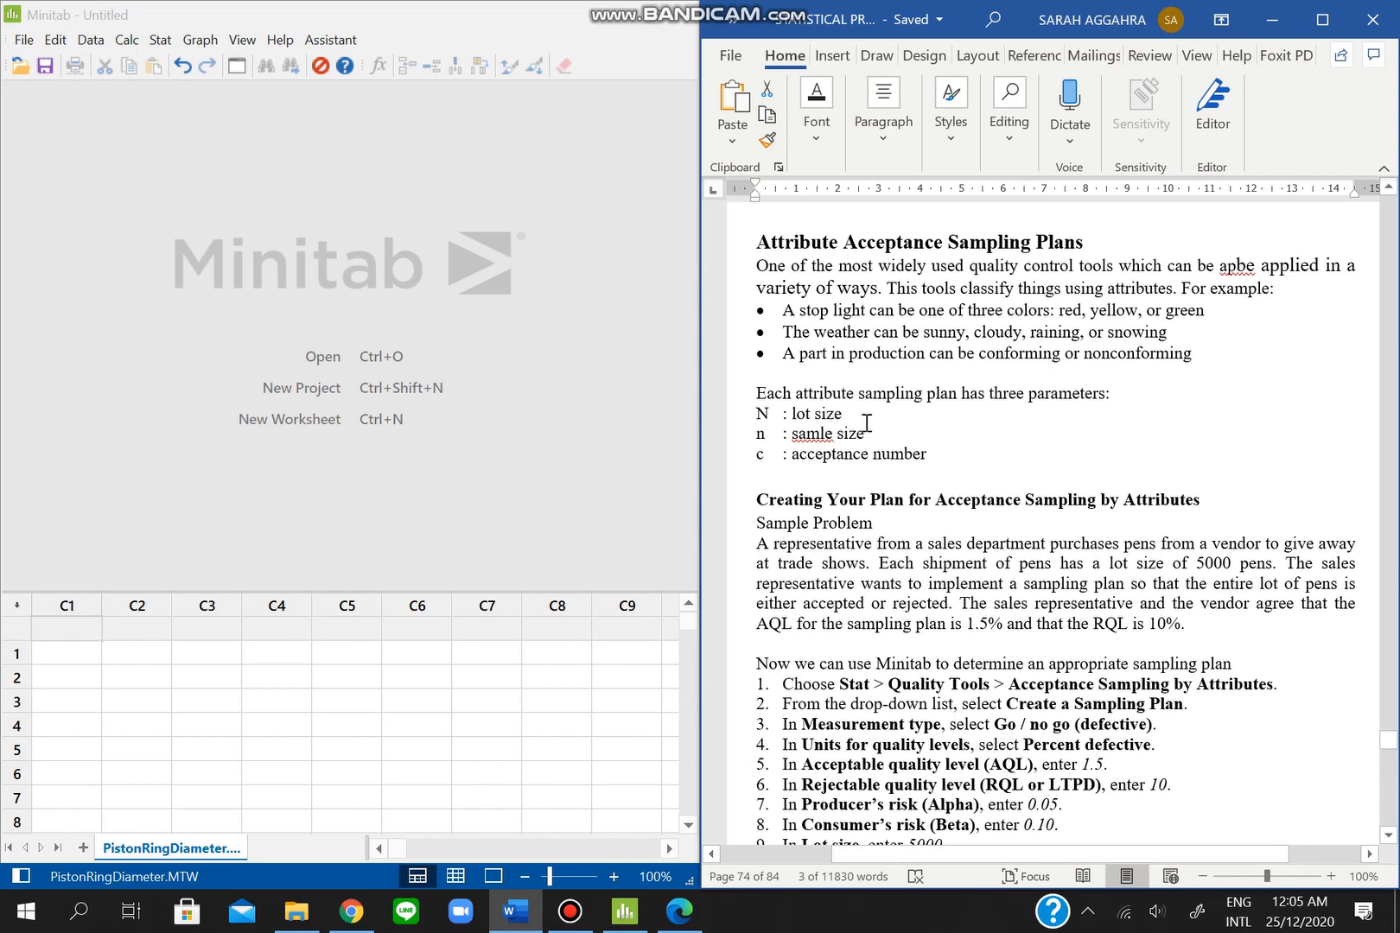
pyautogui.click(820, 432)
# - Correct 'samle' to 'sample' and scroll to the step 10 Acceptance Sampling by Attributes dialog image
pyautogui.write('p')
pyautogui.click(880, 433)
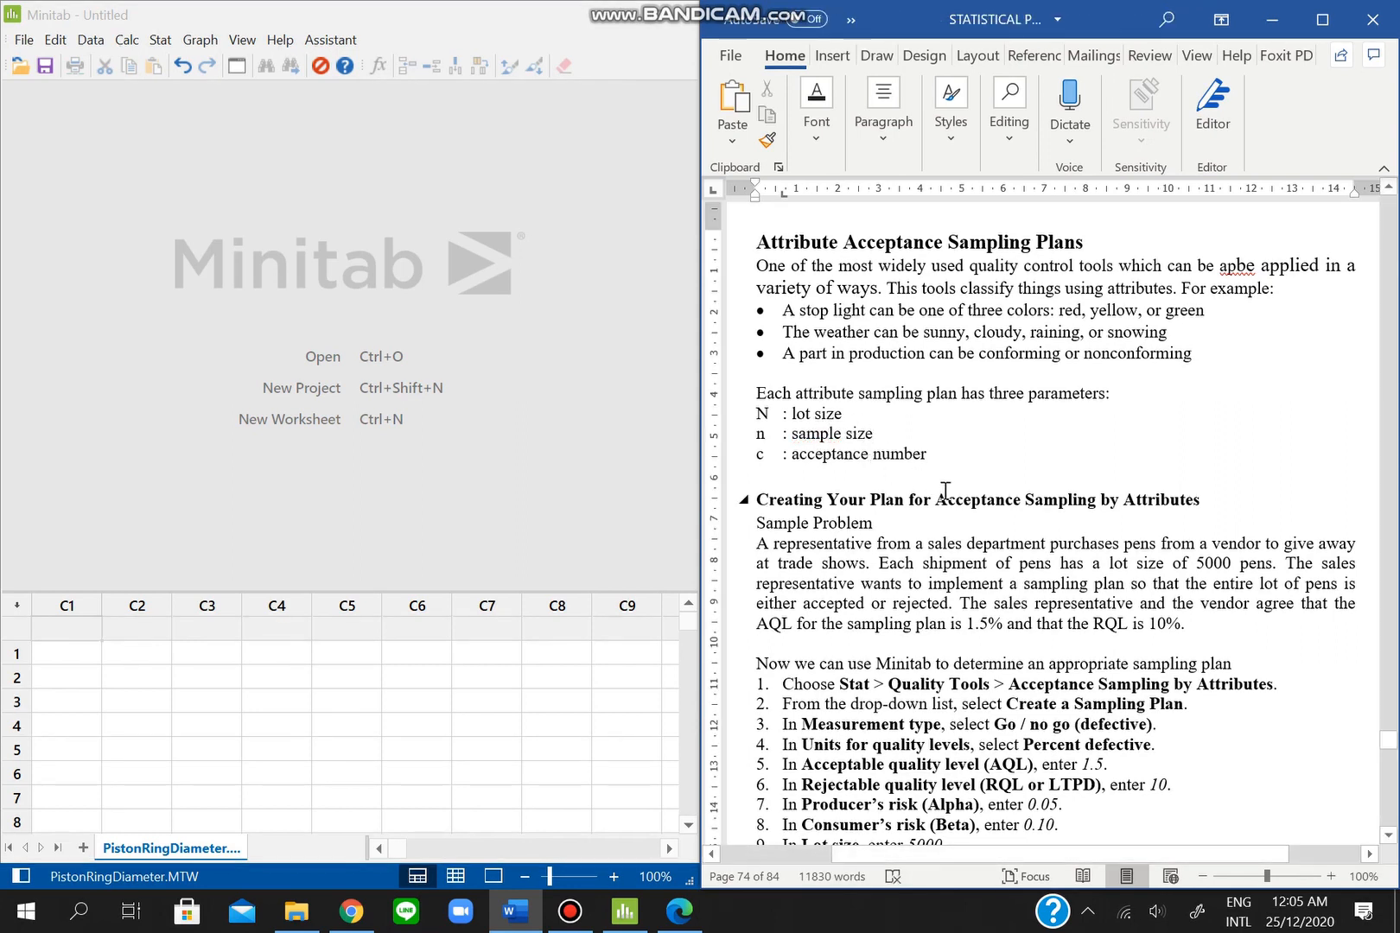
pyautogui.scroll(-2, 960, 517)
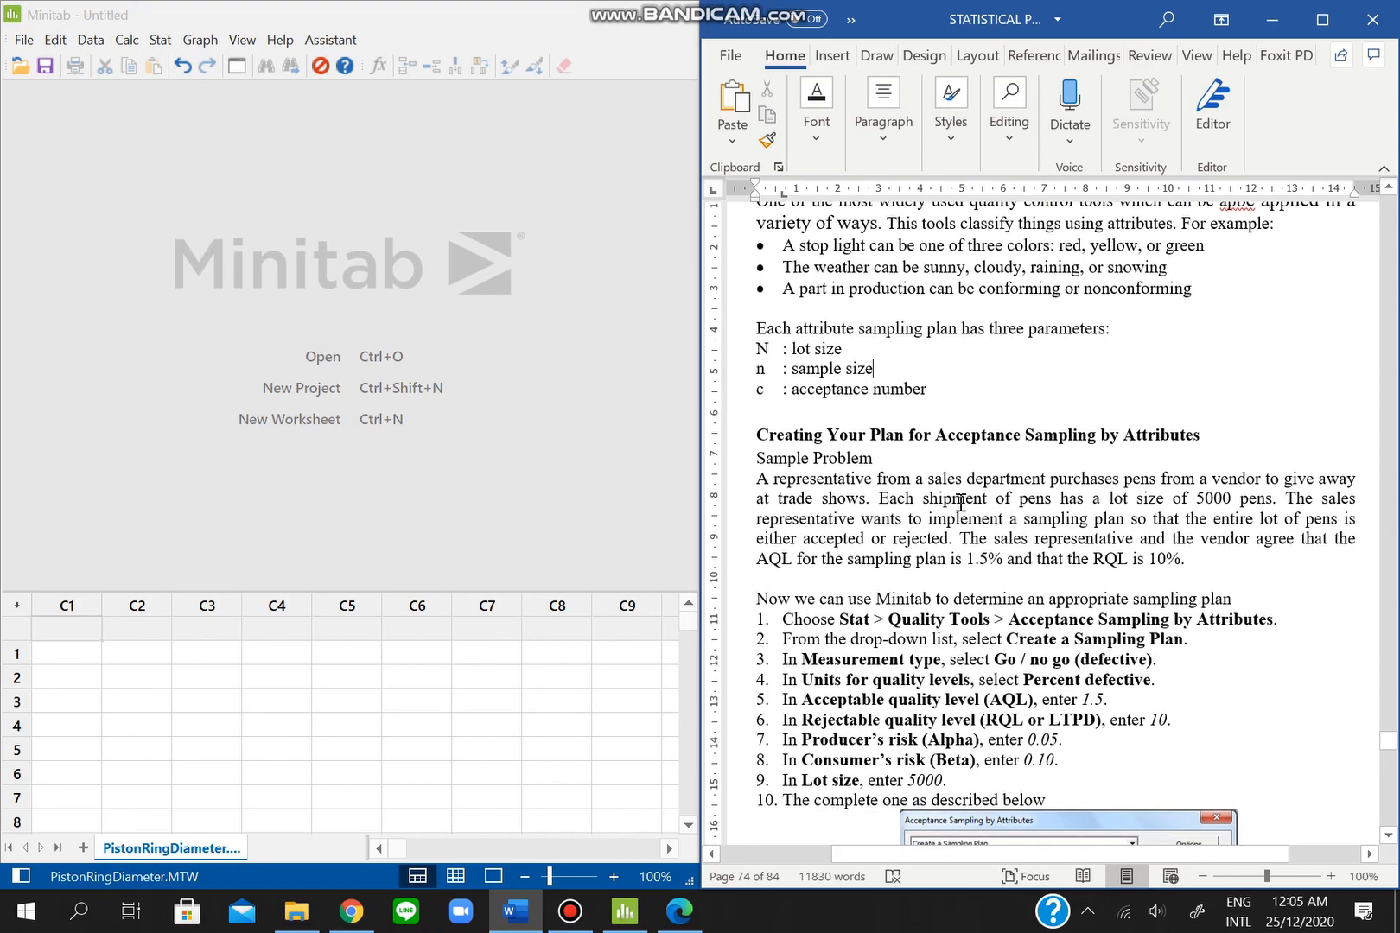
pyautogui.scroll(-3, 960, 502)
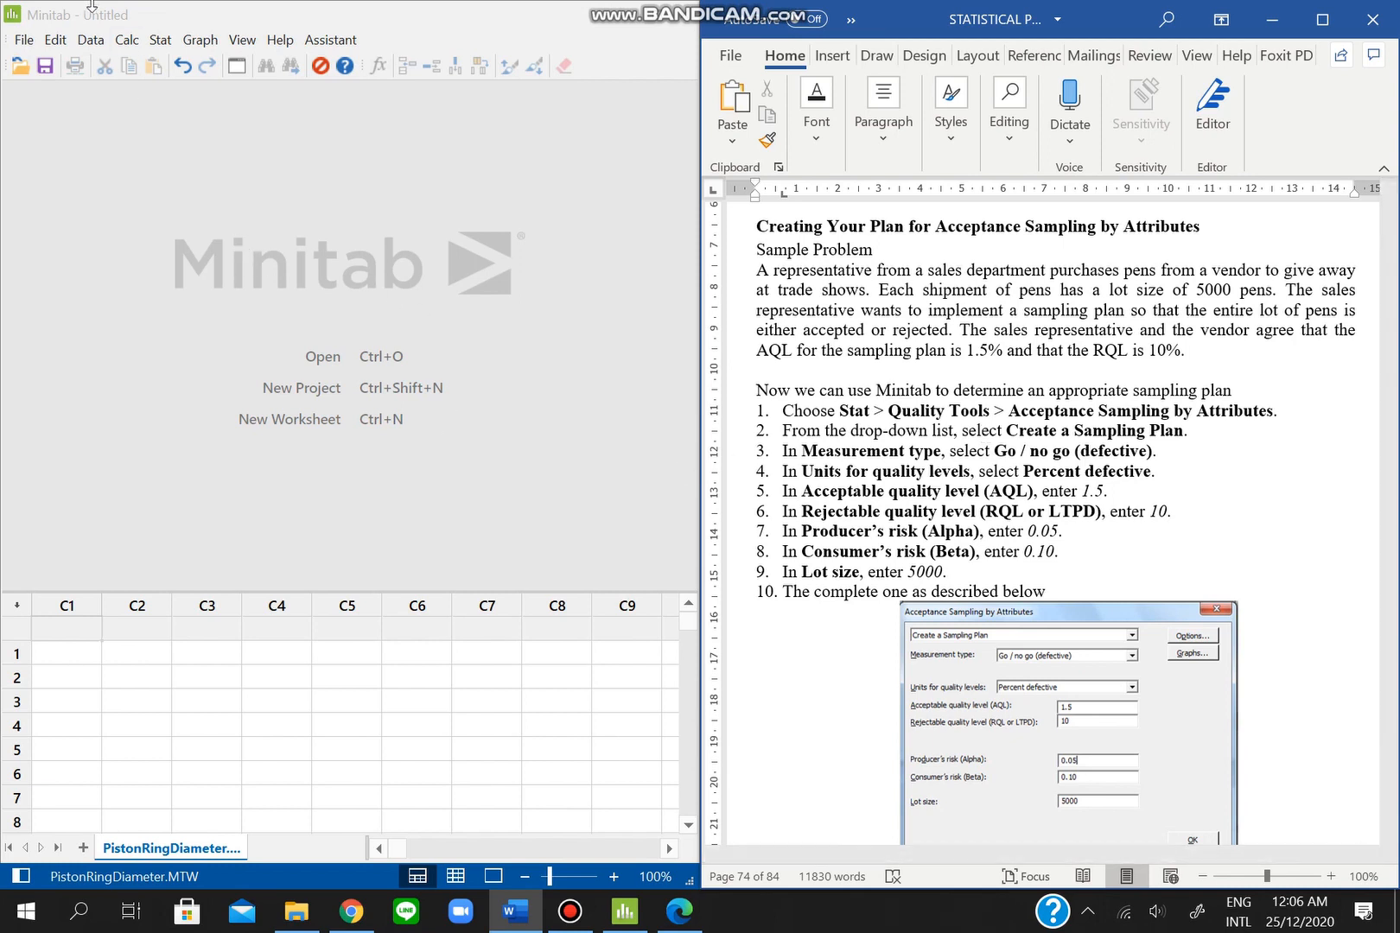
# - Open Stat > Quality Tools > Acceptance Sampling by Attributes
pyautogui.click(160, 40)
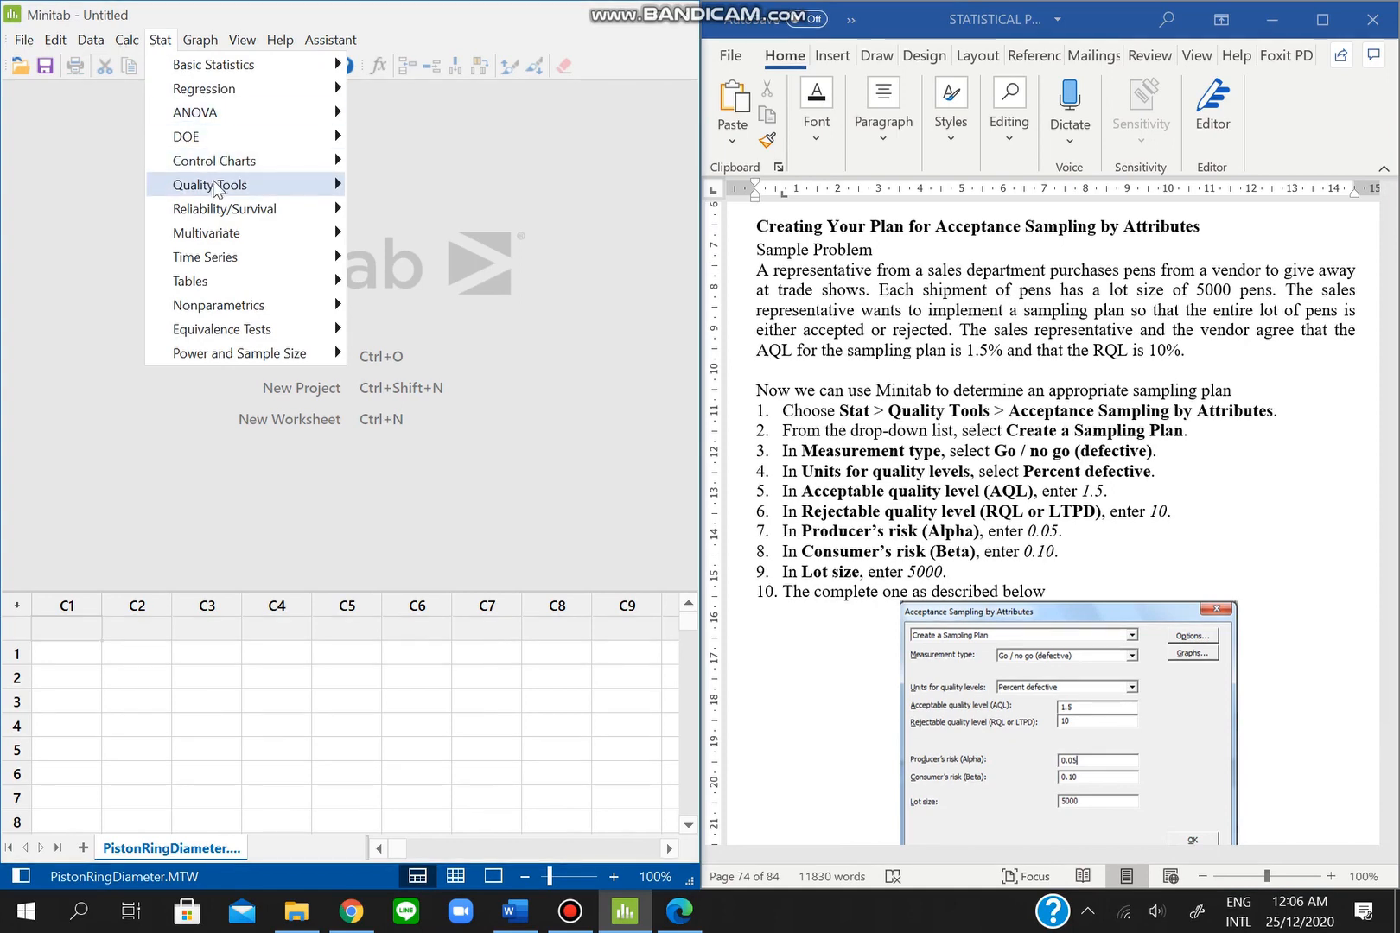
pyautogui.moveTo(216, 188)
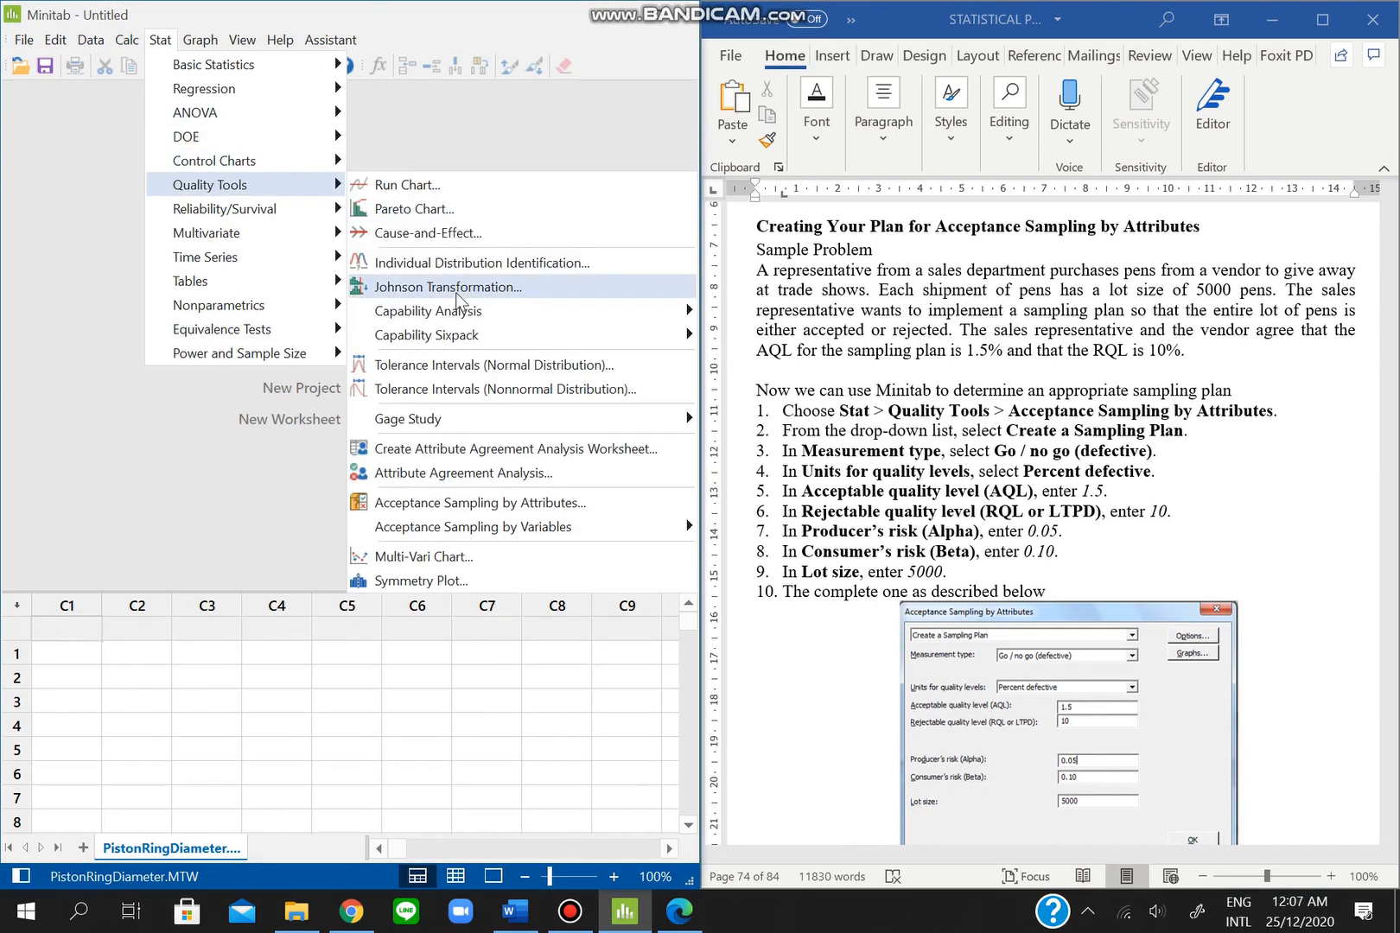
pyautogui.click(511, 502)
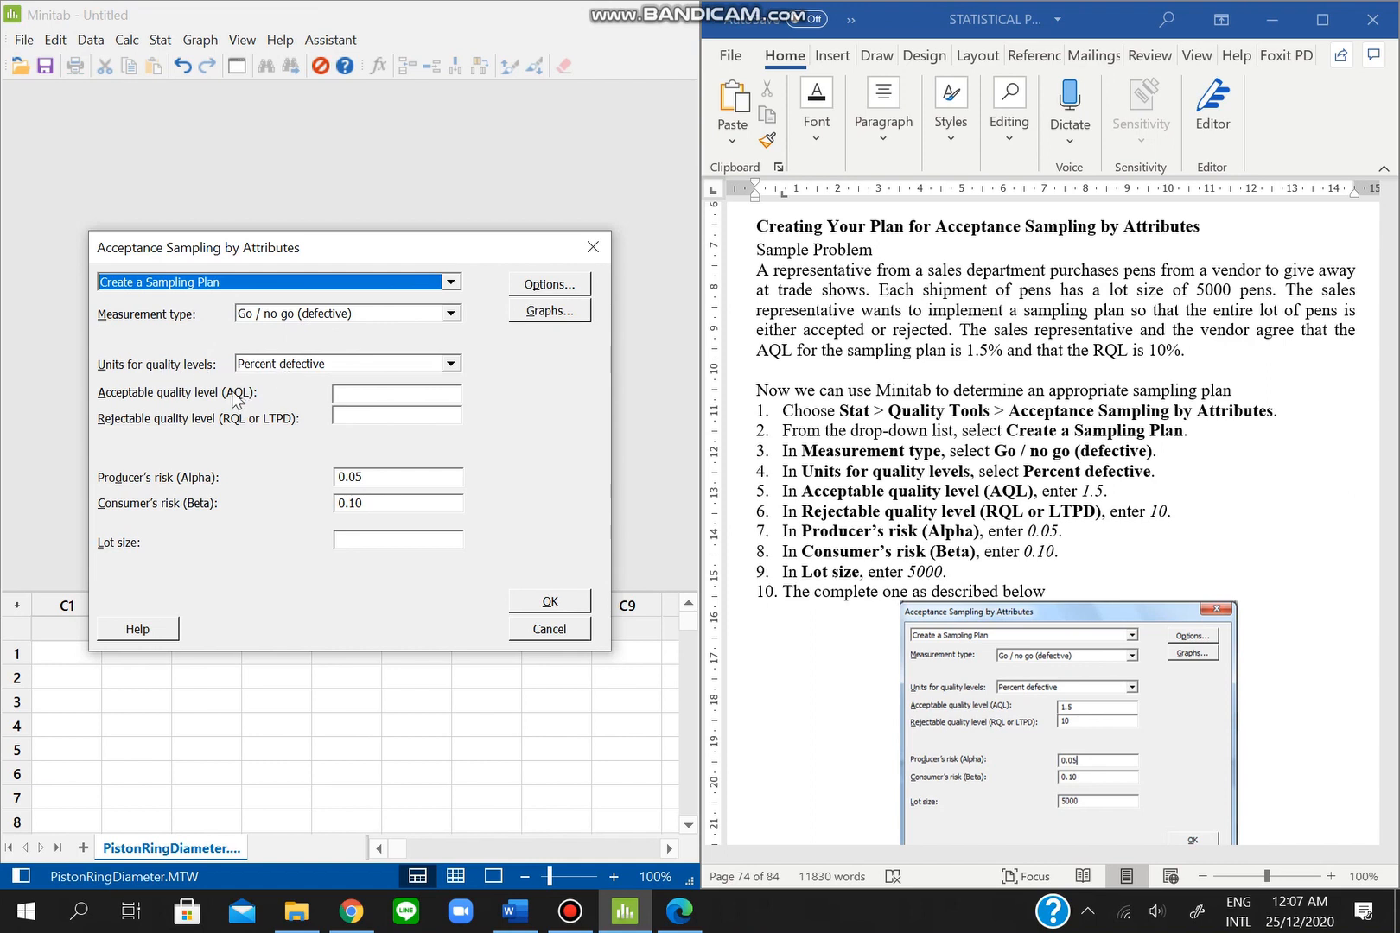
# - Generate a go/no-go percent-defective plan with AQL 1.5, RQL 10 and lot size 5000
pyautogui.click(374, 392)
pyautogui.write('1.')
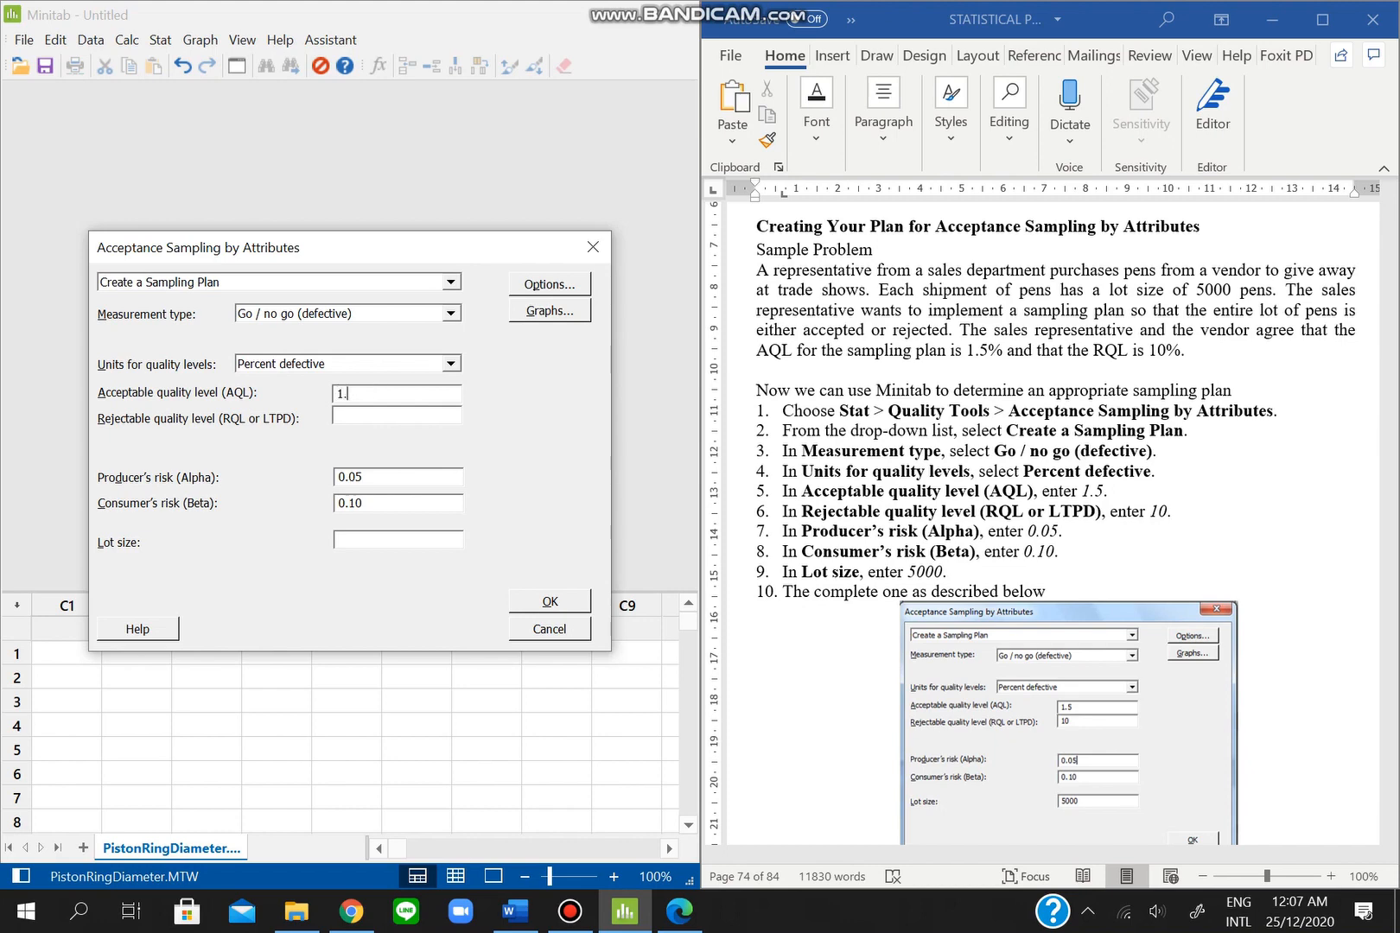
pyautogui.press('super')
pyautogui.write('5')
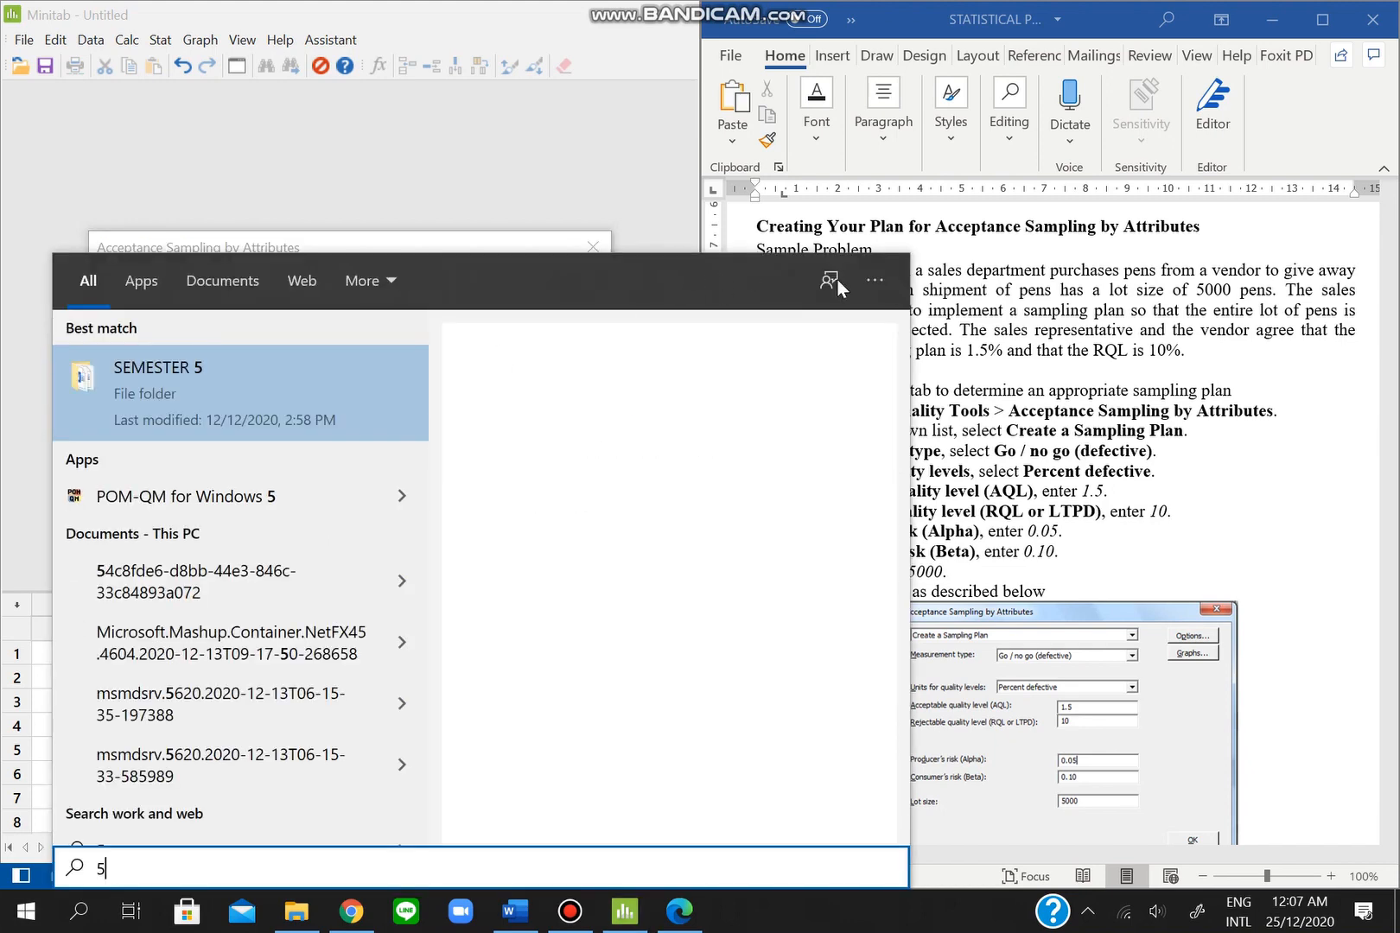
pyautogui.click(546, 221)
pyautogui.write('5')
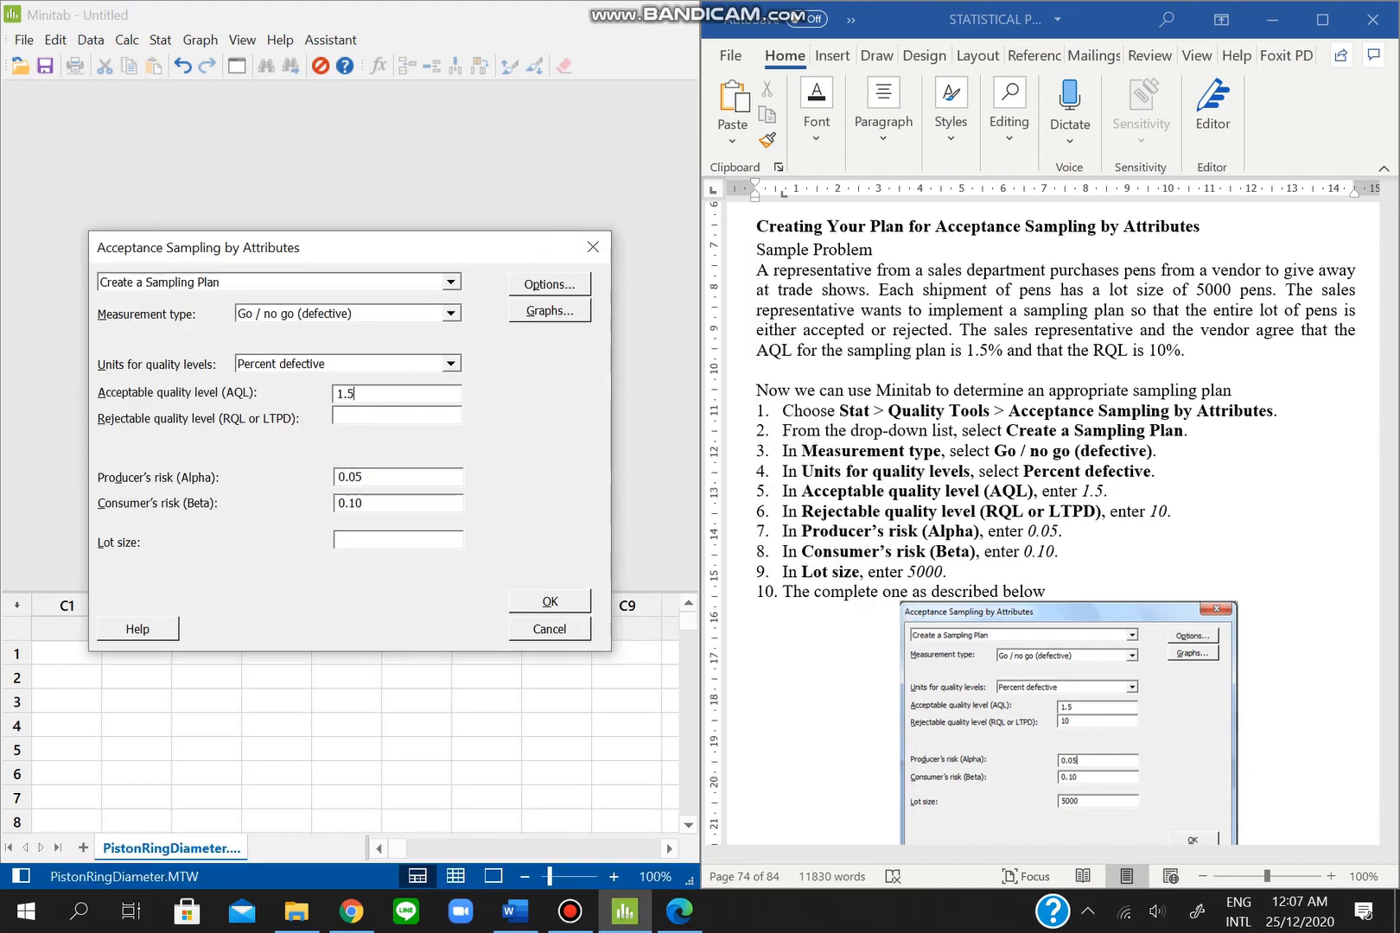
pyautogui.click(395, 419)
pyautogui.write('10')
pyautogui.click(445, 535)
pyautogui.write('5000')
pyautogui.click(550, 601)
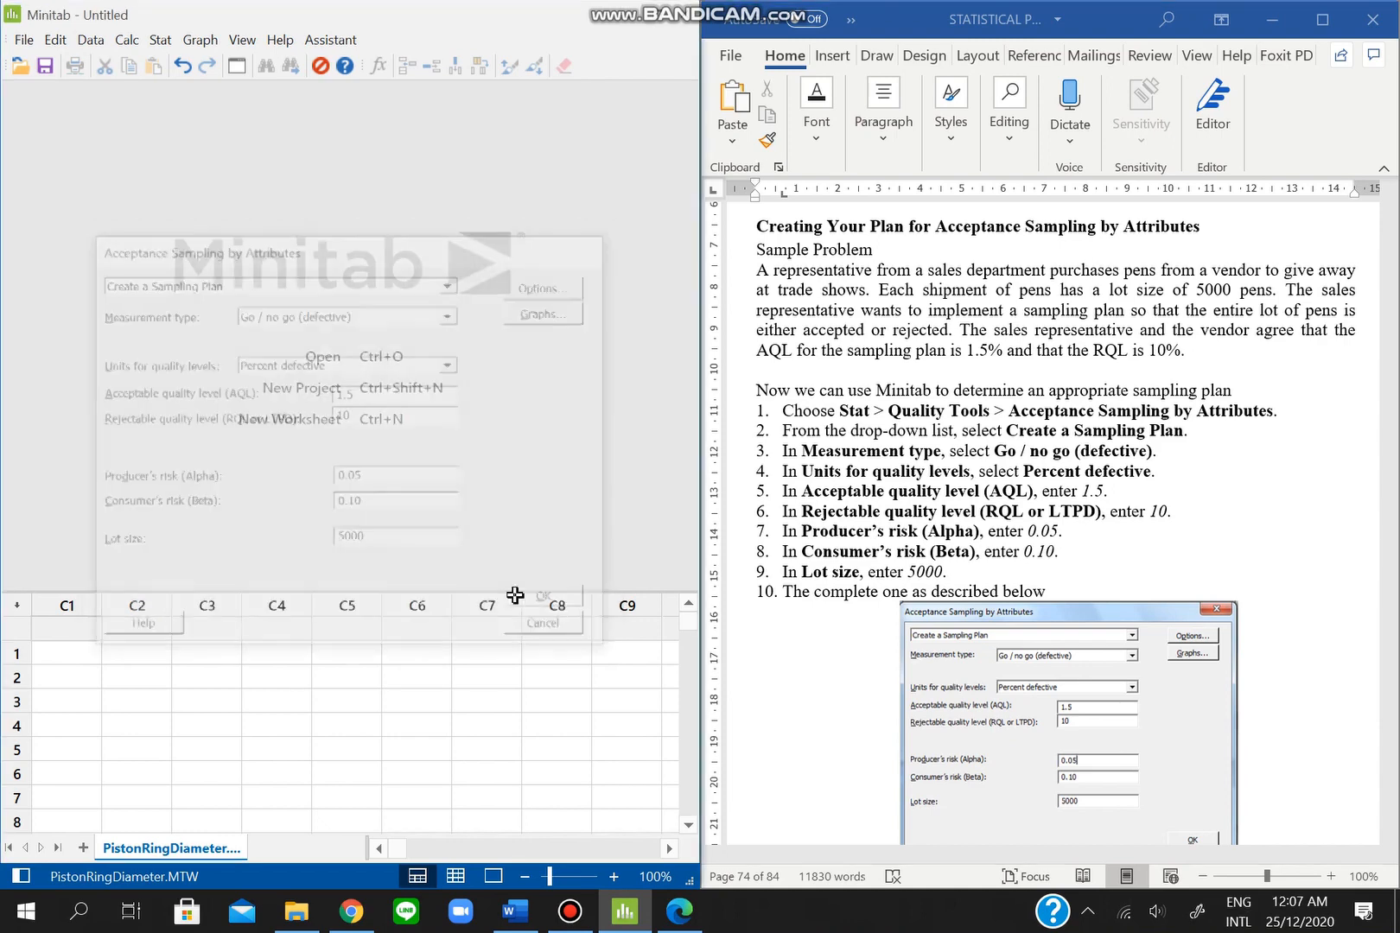
# - Scroll to the plan results (sample size 52, acceptance number 2, AOQL 2.603) and stop recording
pyautogui.moveTo(667, 294); pyautogui.dragTo(663, 508)
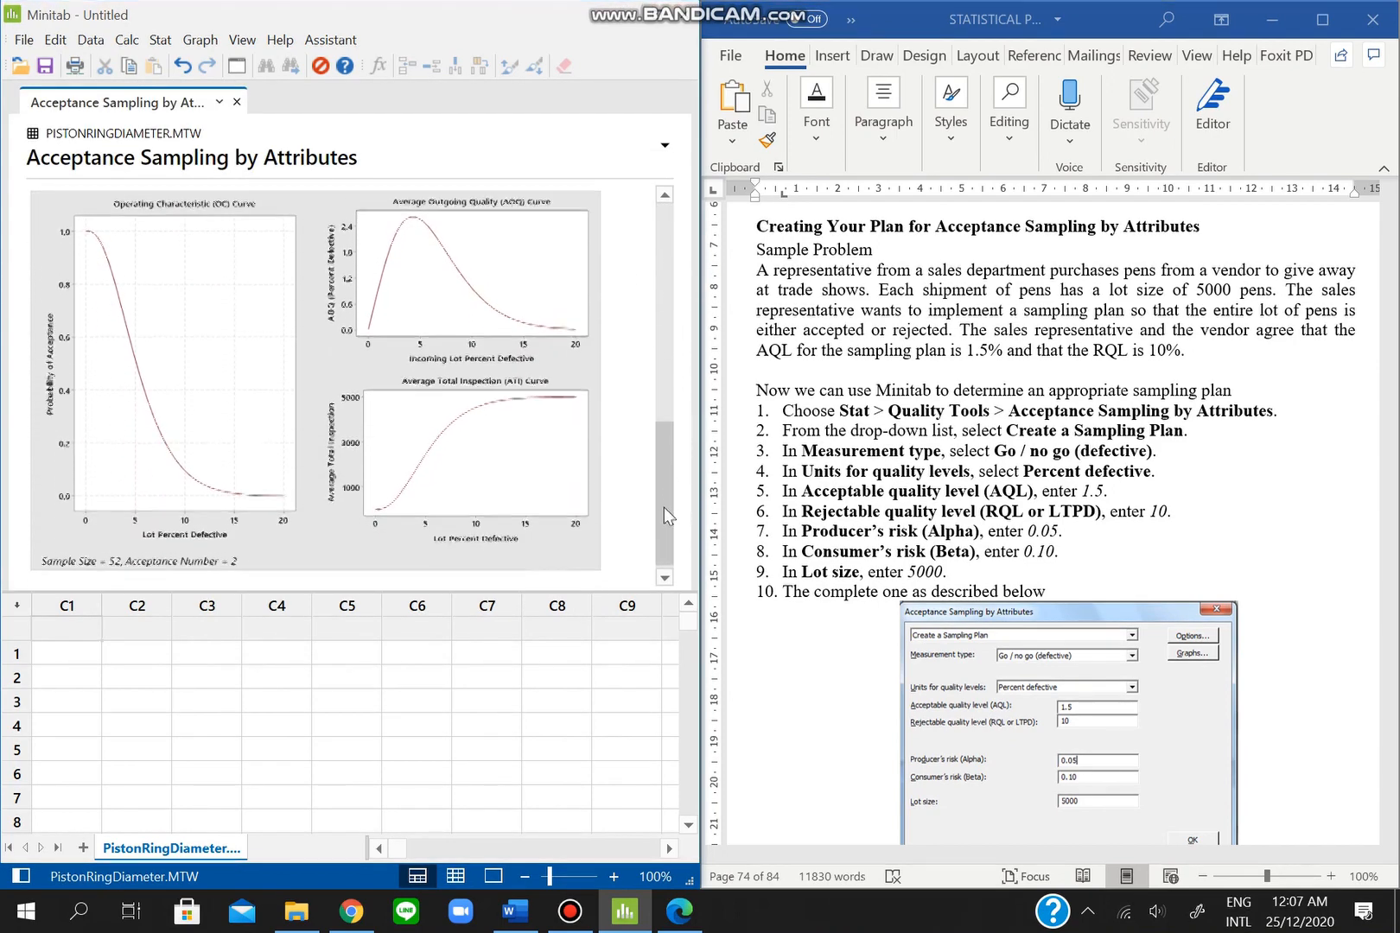
pyautogui.scroll(-3, 1123, 604)
pyautogui.scroll(-15, 1122, 604)
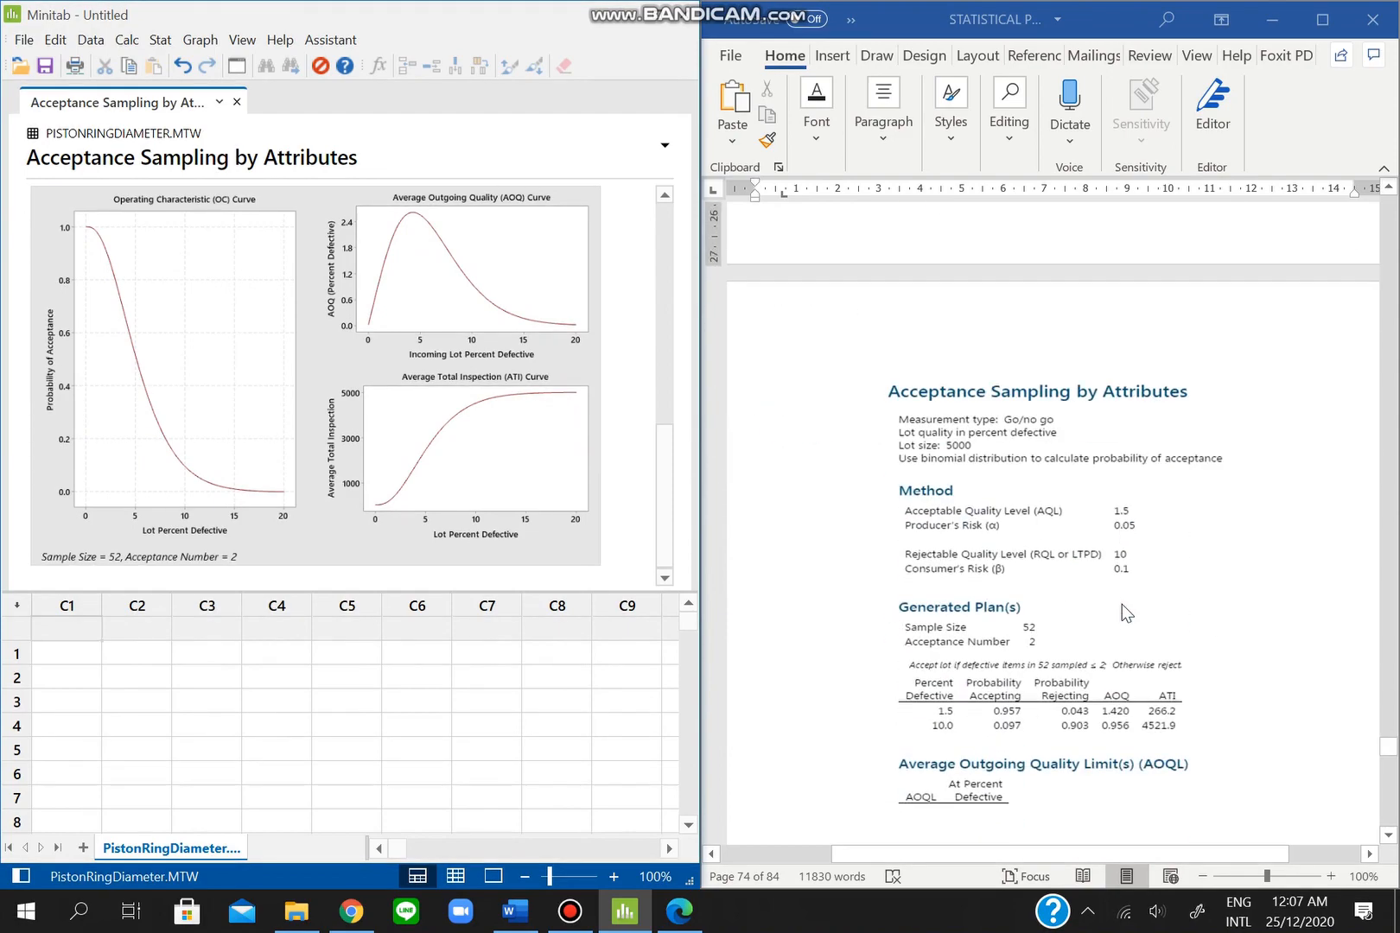
pyautogui.scroll(-3, 1122, 604)
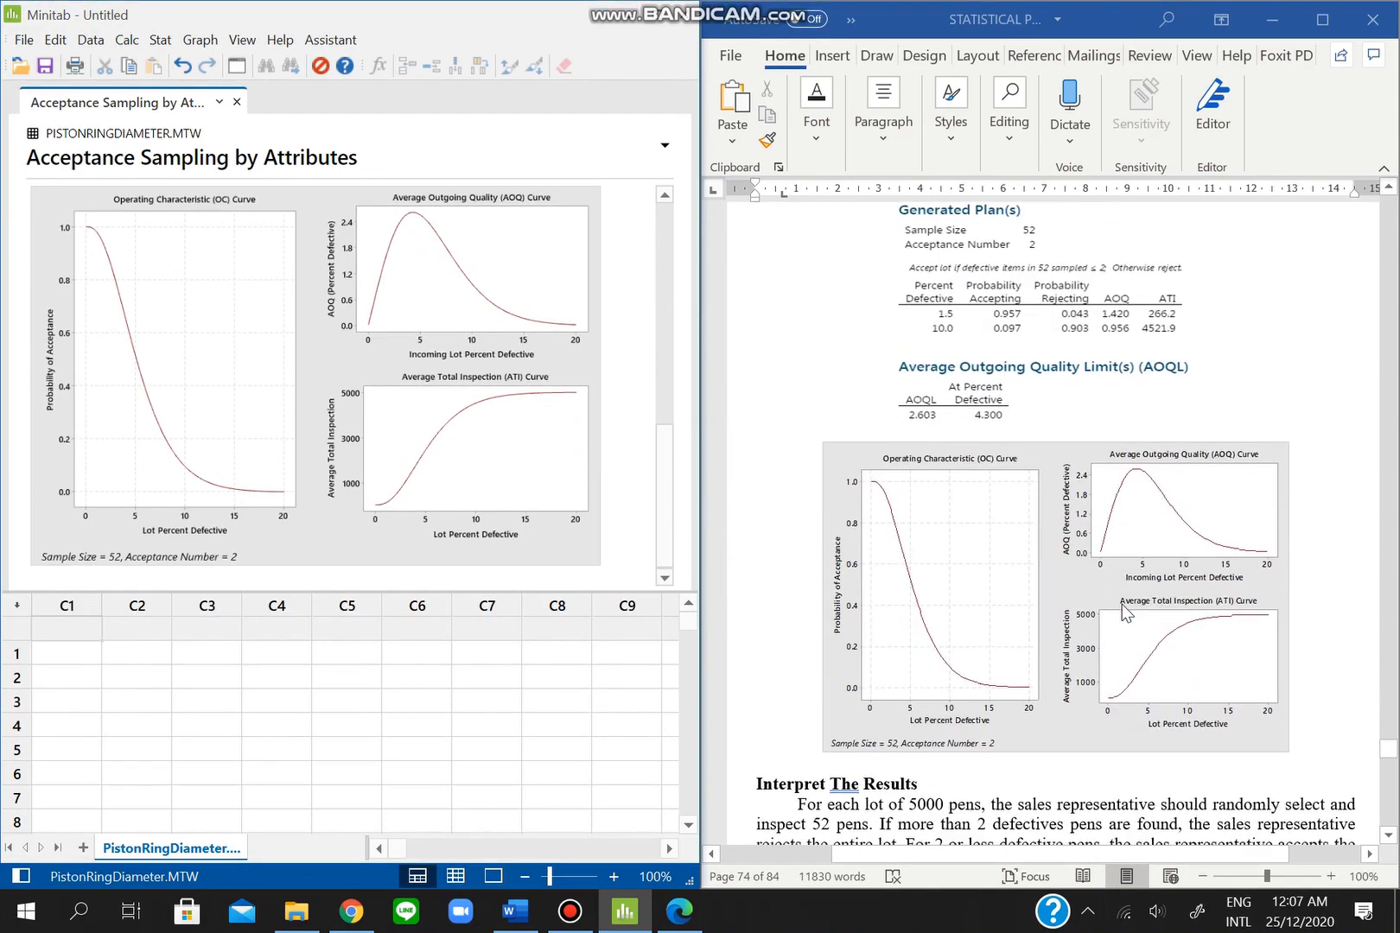
pyautogui.click(569, 910)
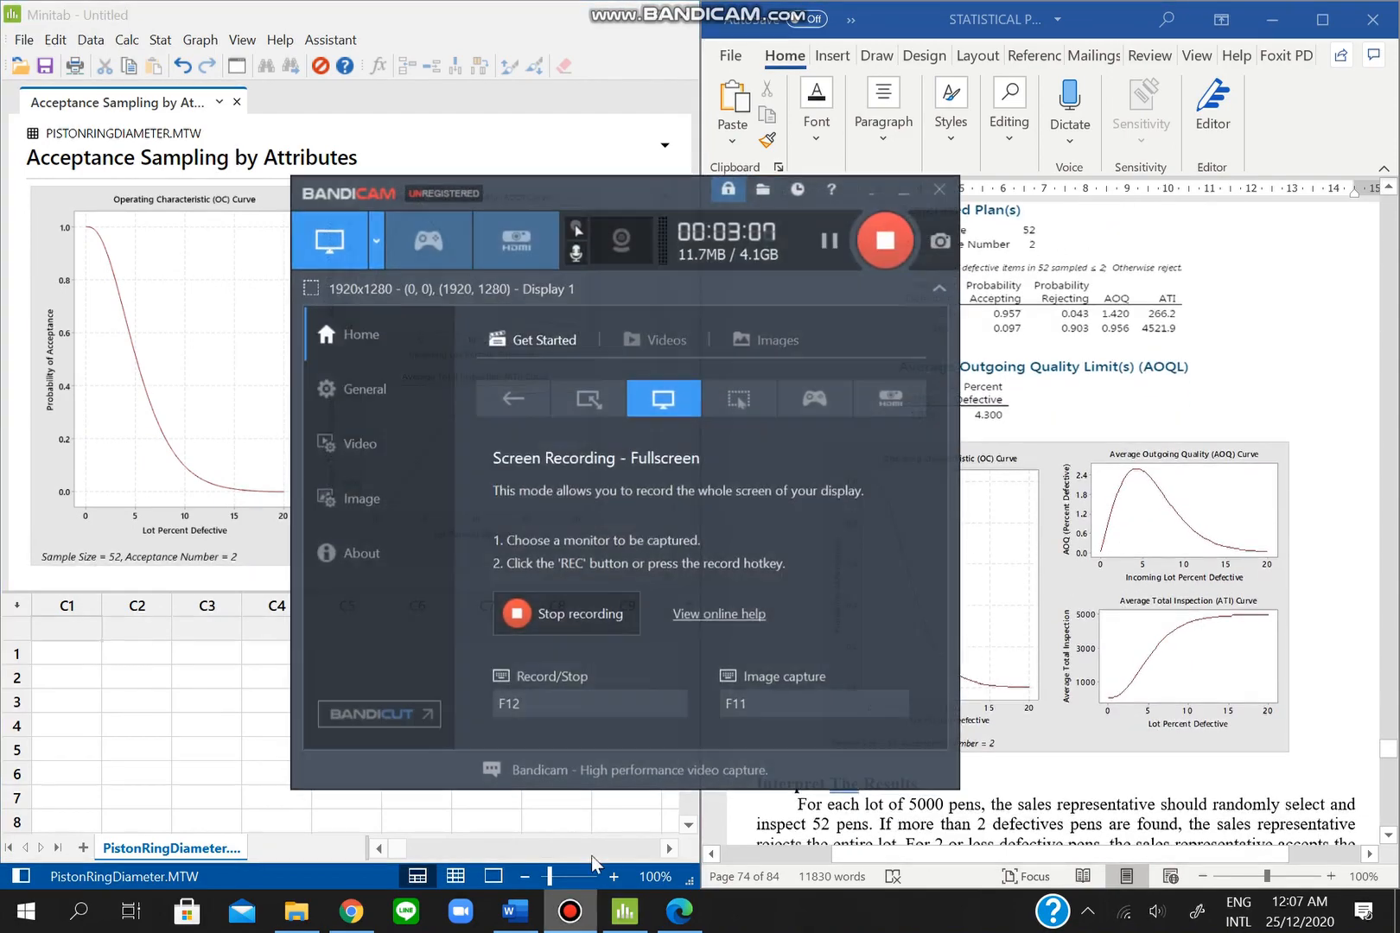
pyautogui.click(876, 241)
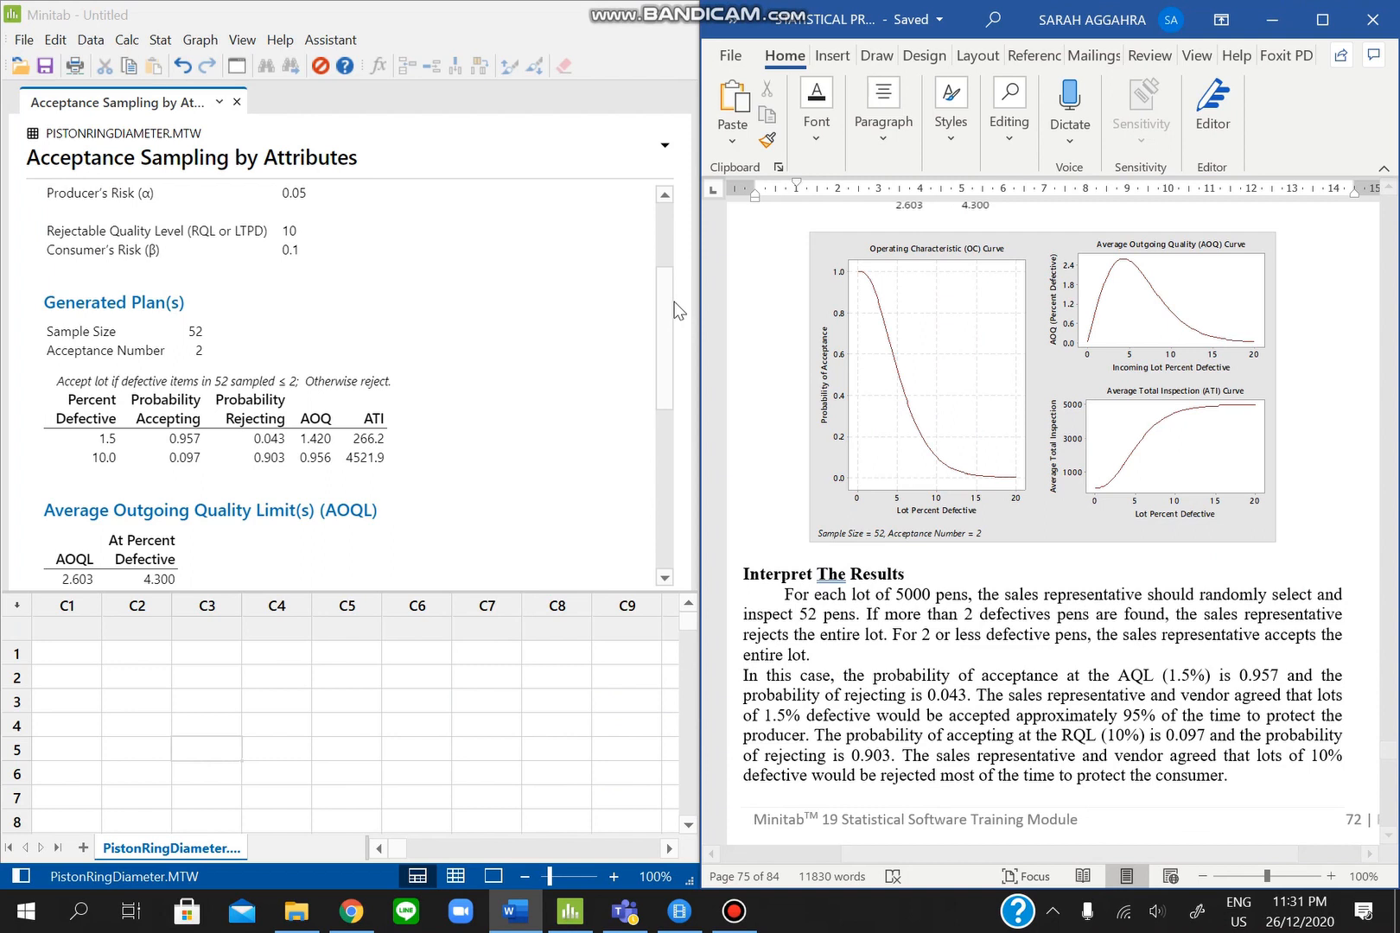
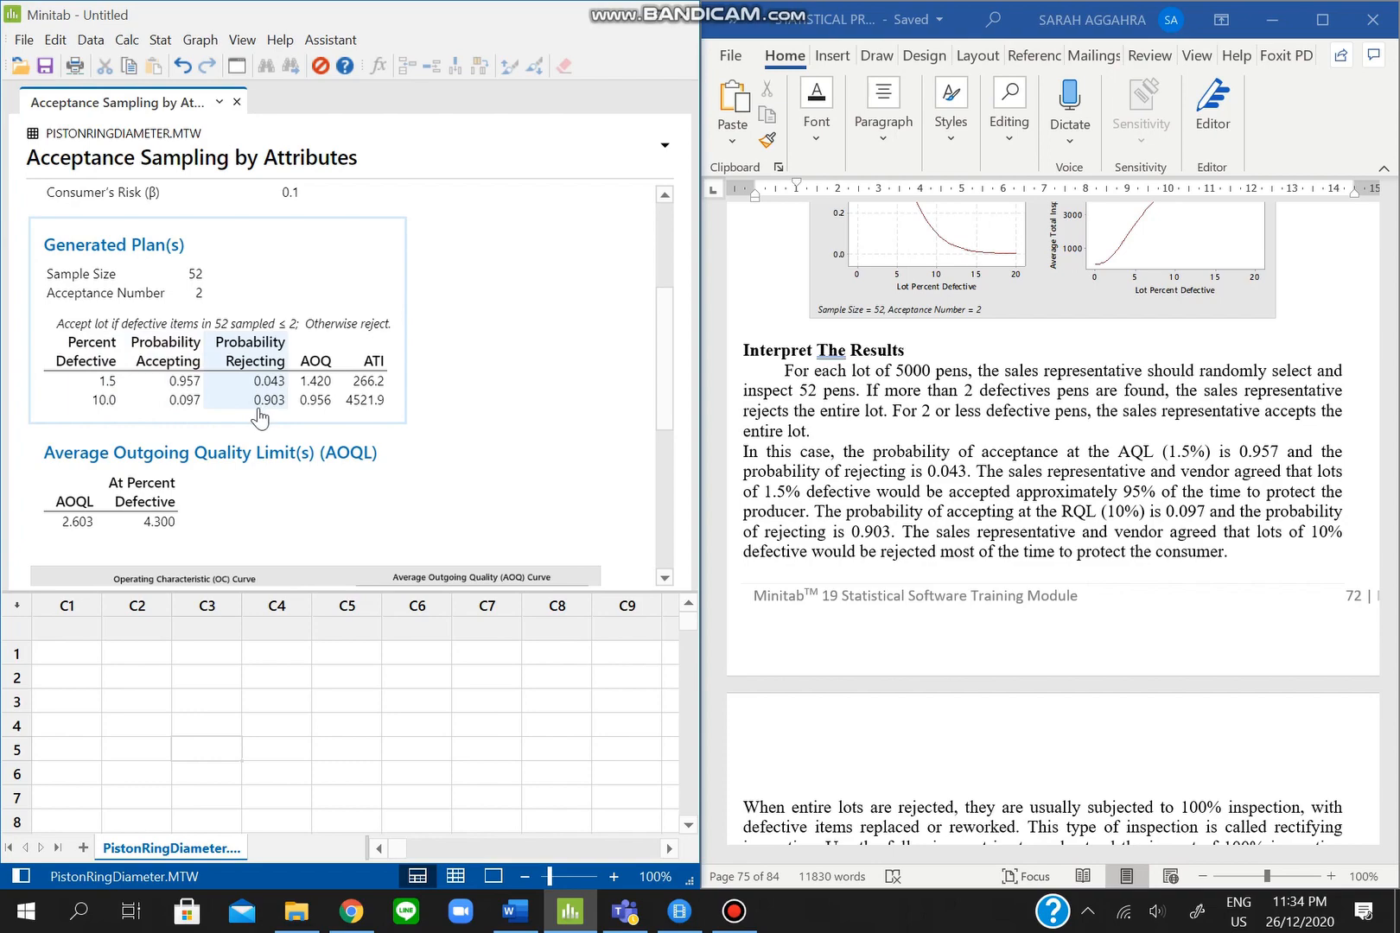
# - Scroll the output to the generated plan: sample size 52, acceptance number 2, AOQL 2.603
pyautogui.scroll(-5, 1026, 639)
pyautogui.scroll(-4, 1025, 635)
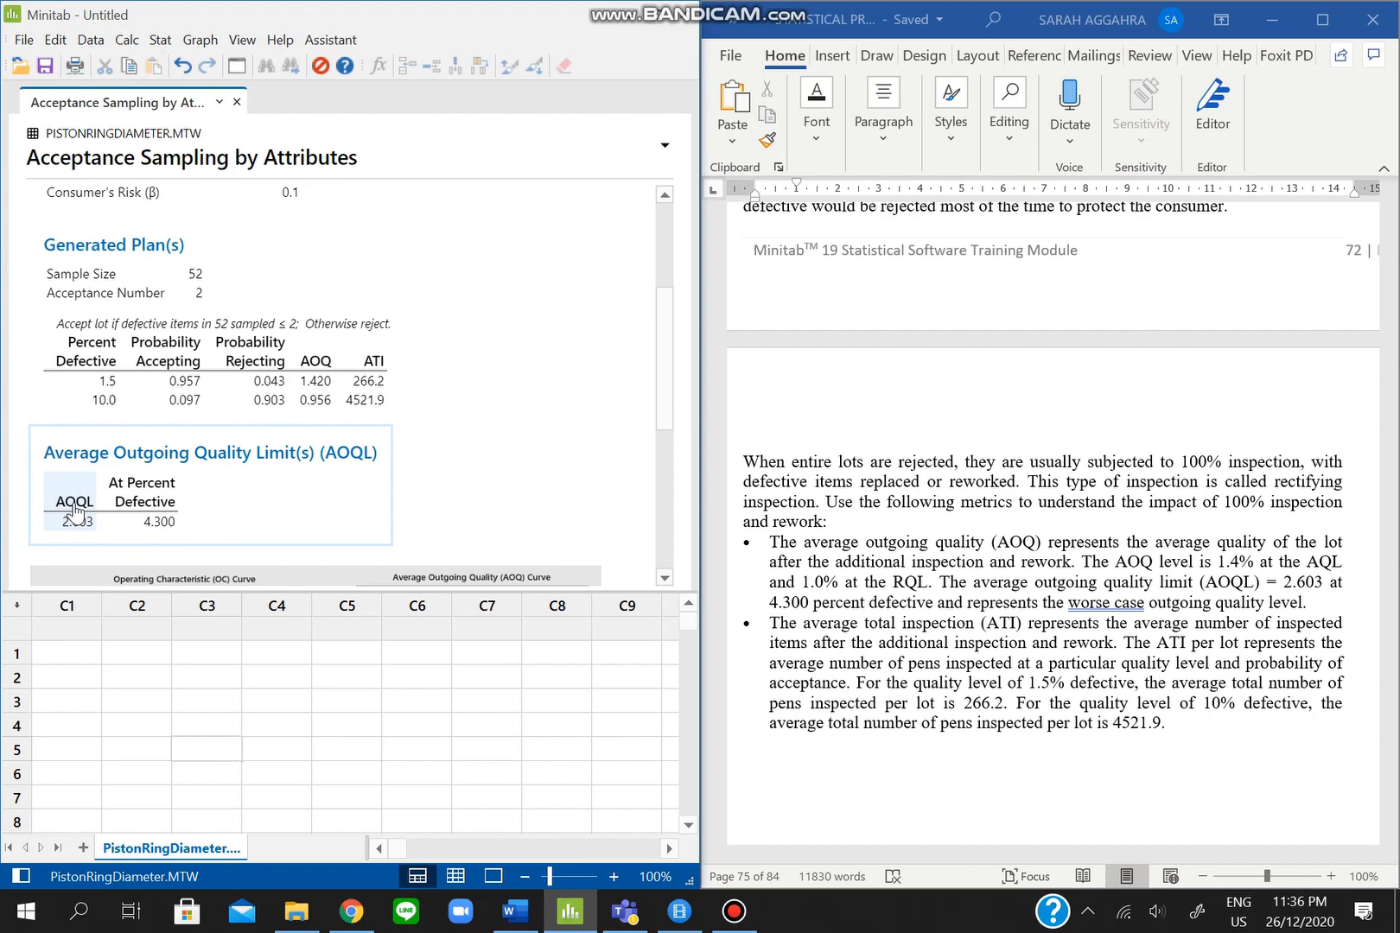
# - Scroll down past the acceptance sampling output in Minitab
pyautogui.scroll(-1, 907, 753)
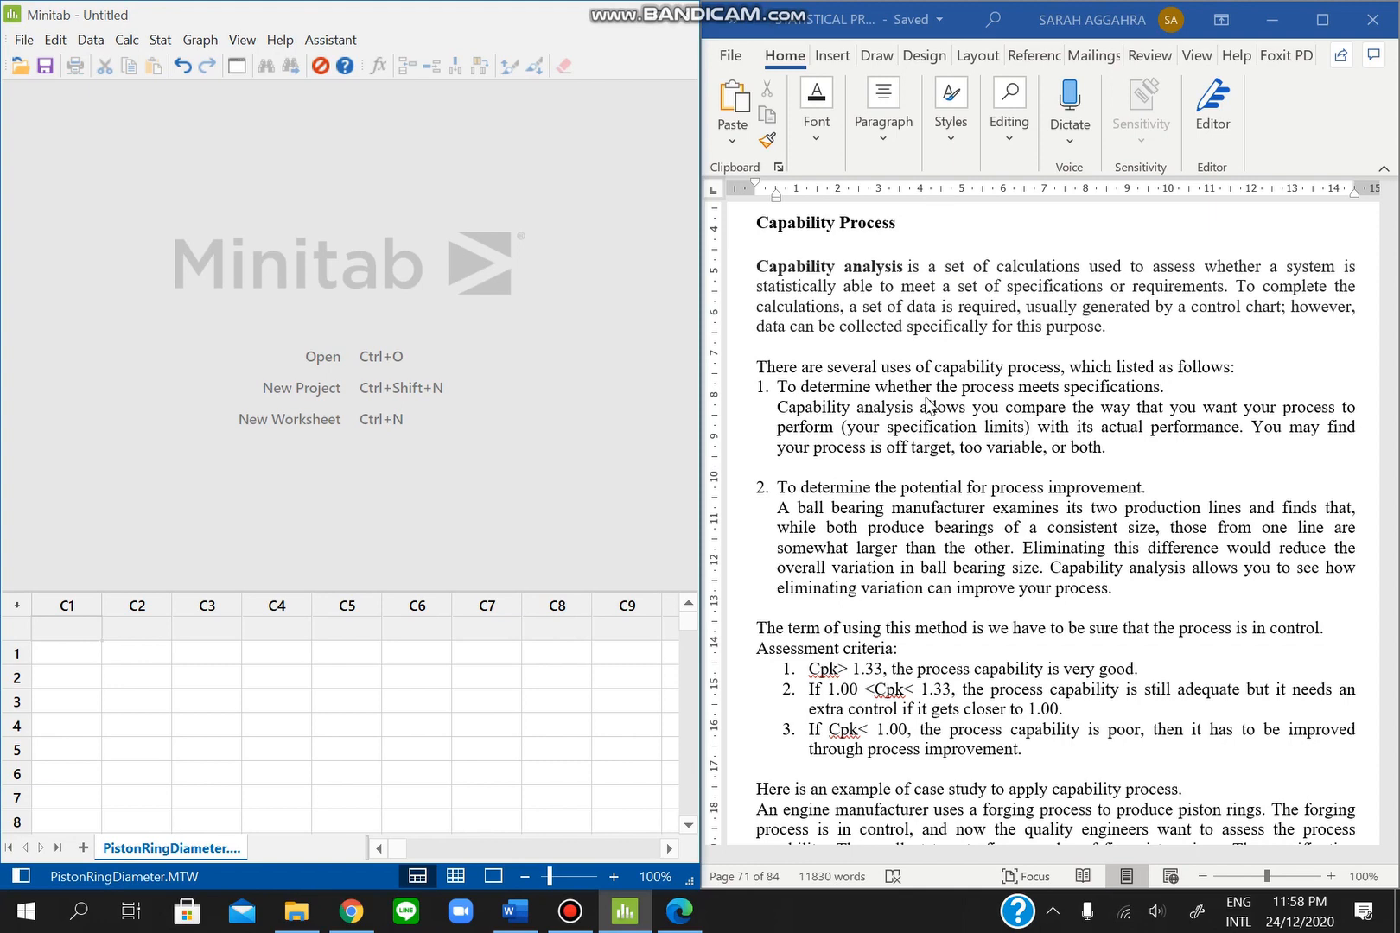
# - Find the capability analysis example's goo.gl link and follow it to download PistonRingDiameter.MTW
pyautogui.scroll(-3, 927, 406)
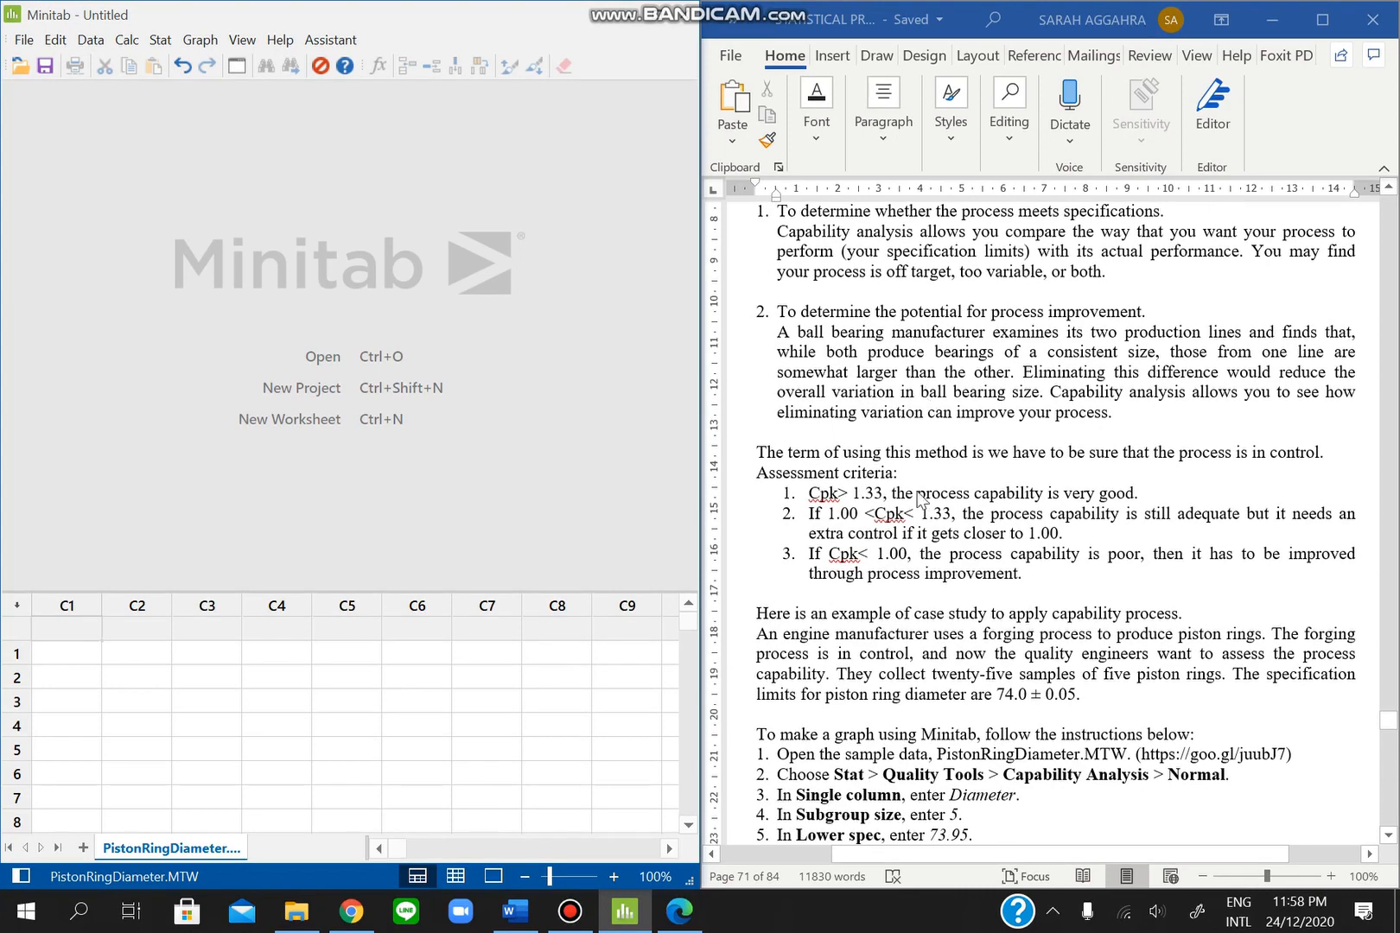
pyautogui.scroll(-1, 918, 515)
pyautogui.scroll(-1, 918, 516)
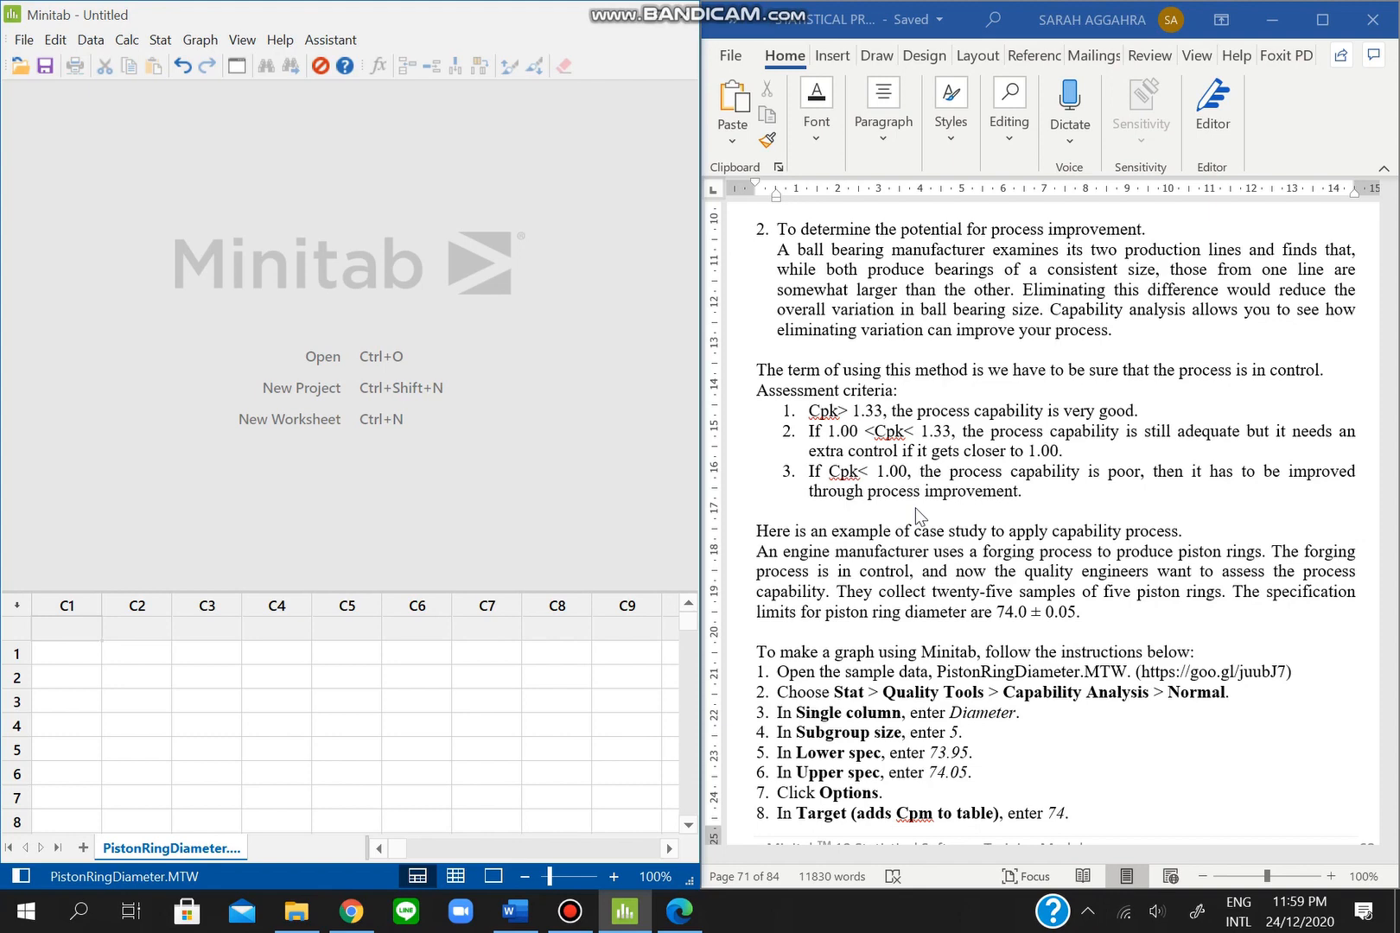
pyautogui.scroll(-3, 918, 516)
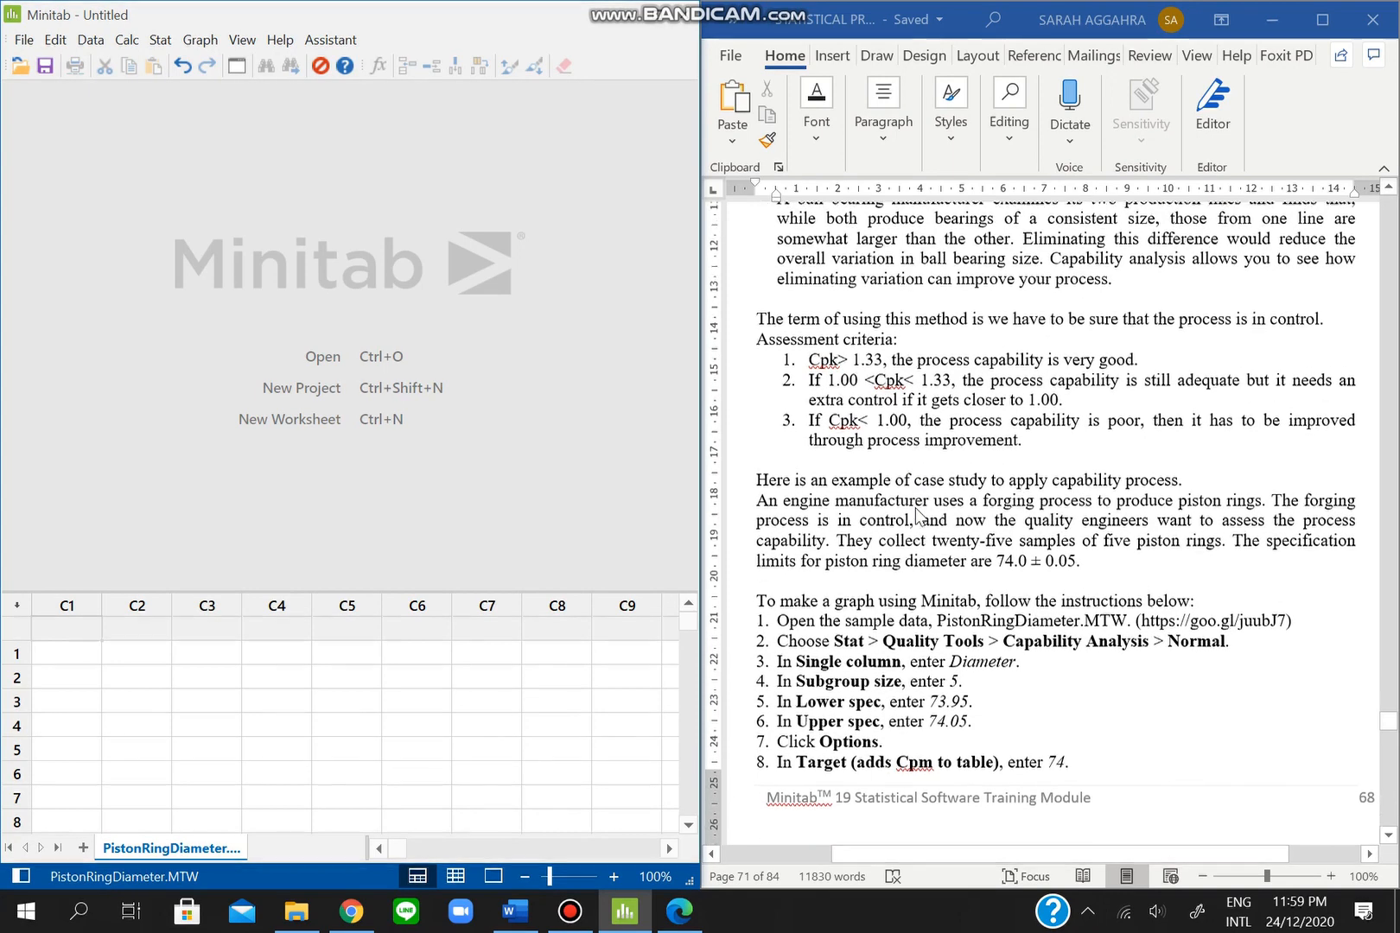
pyautogui.scroll(-2, 918, 516)
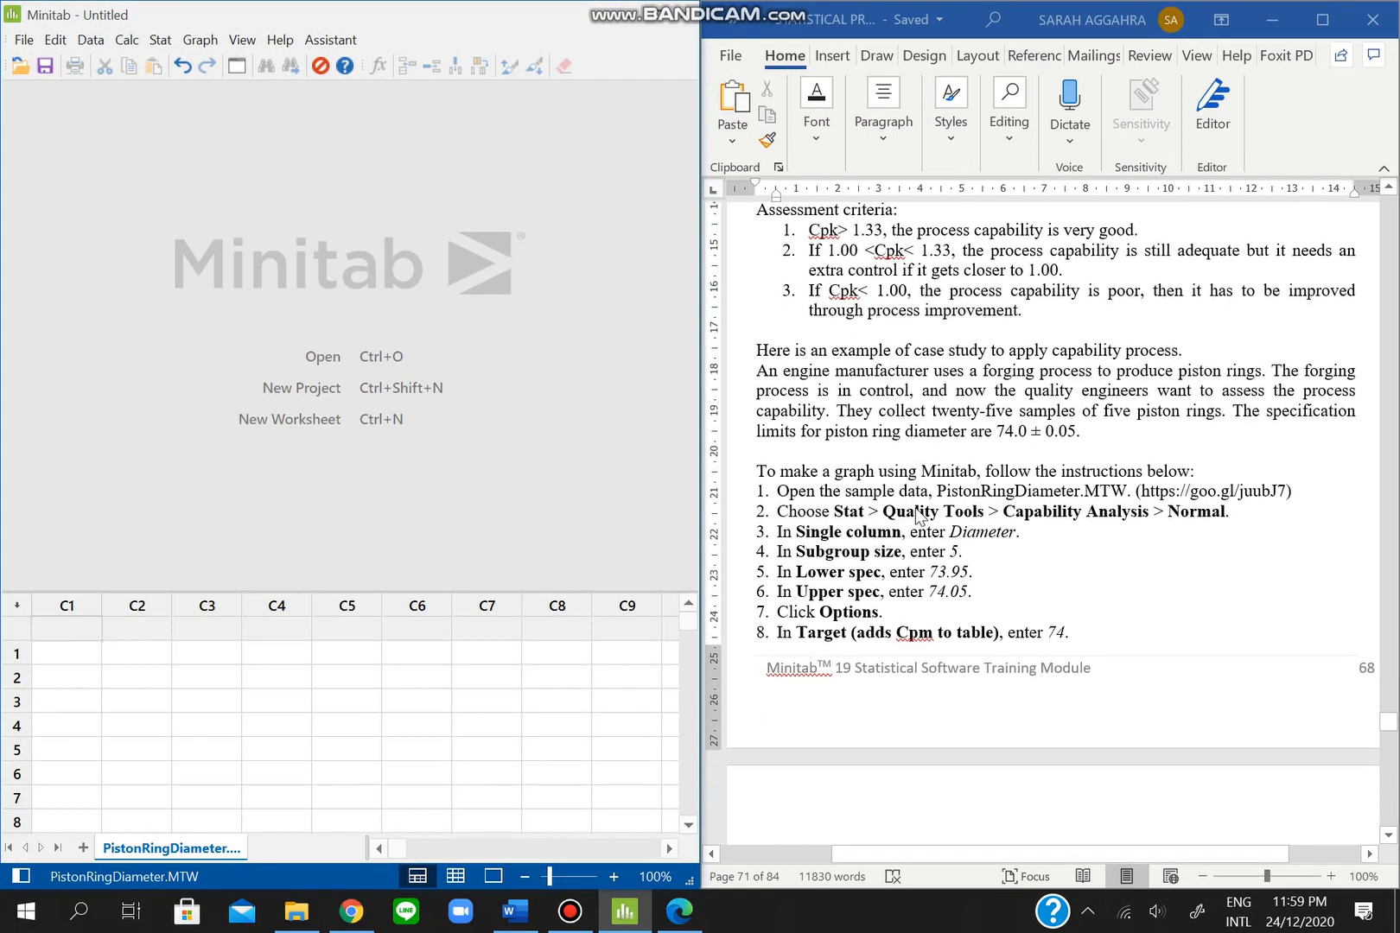
pyautogui.scroll(-1, 919, 516)
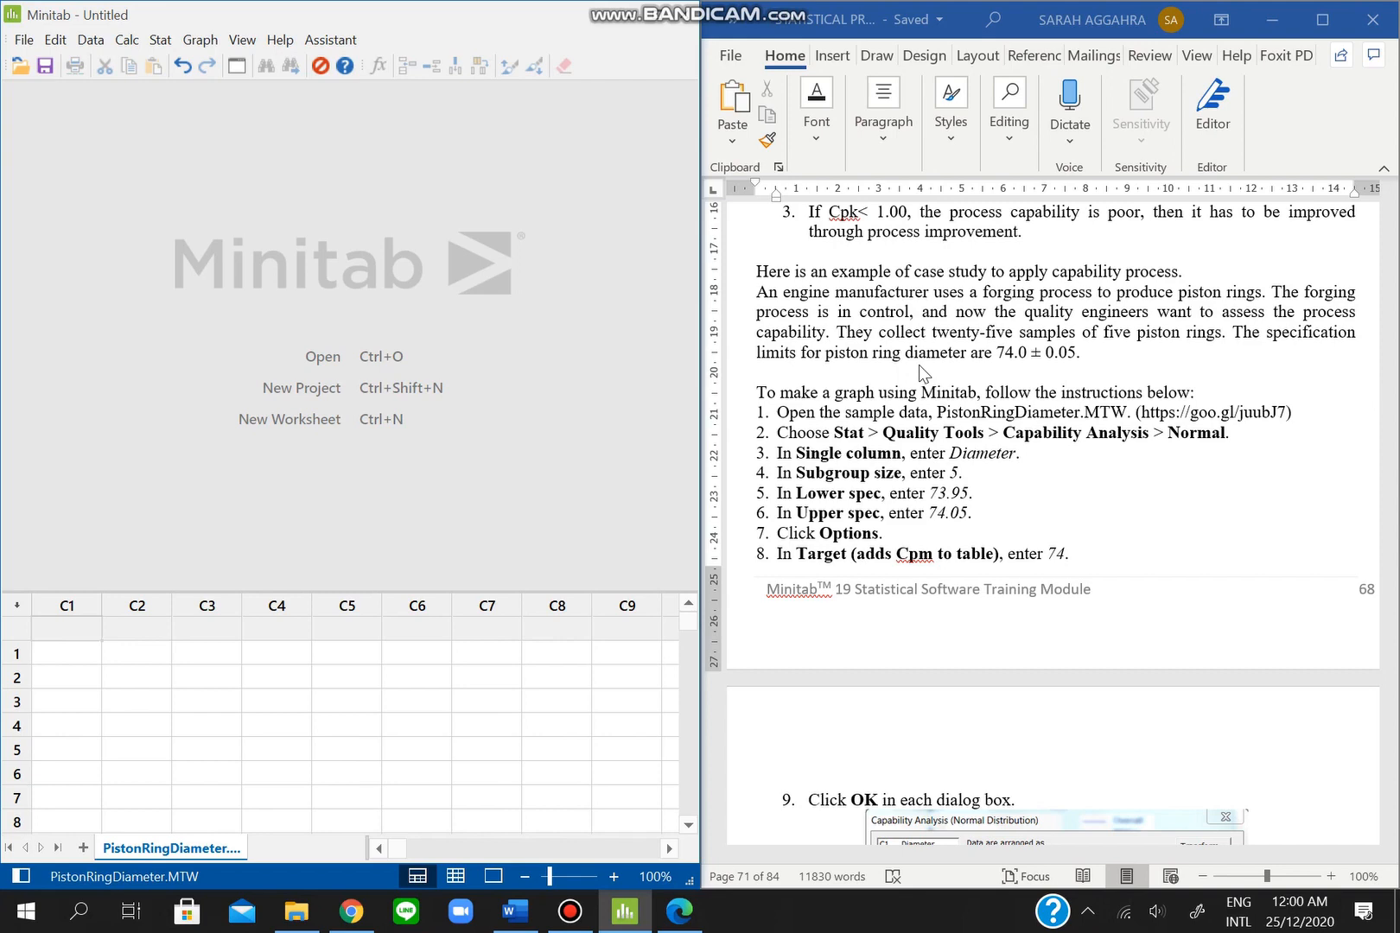
pyautogui.scroll(-1, 919, 364)
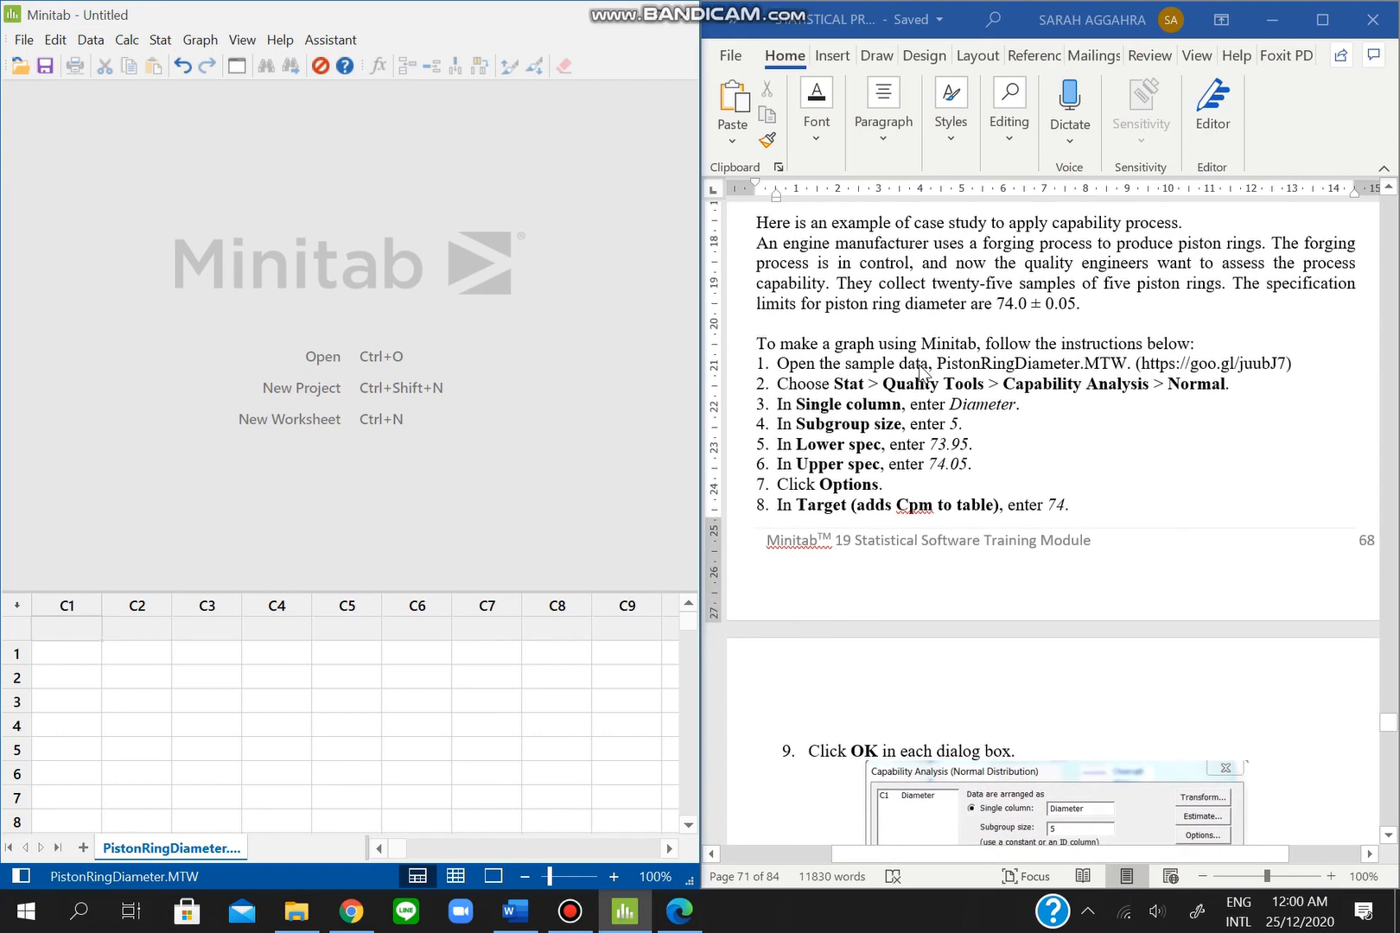
pyautogui.moveTo(1140, 364); pyautogui.dragTo(1288, 367)
pyautogui.hotkey('ctrl', 'c')
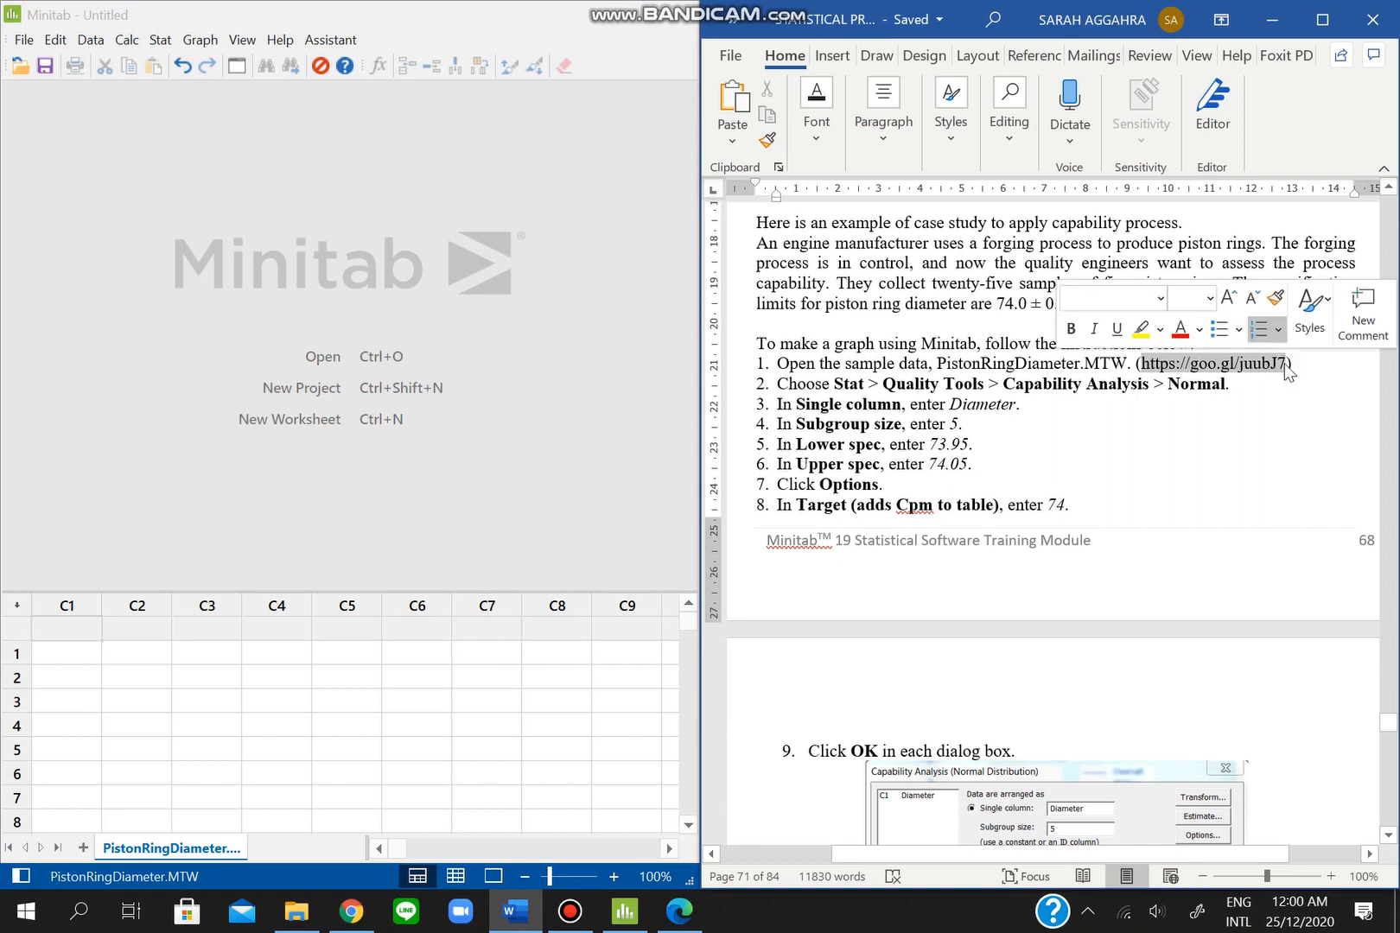
pyautogui.keyDown('ctrl'); pyautogui.click(1285, 367); pyautogui.keyUp('ctrl')
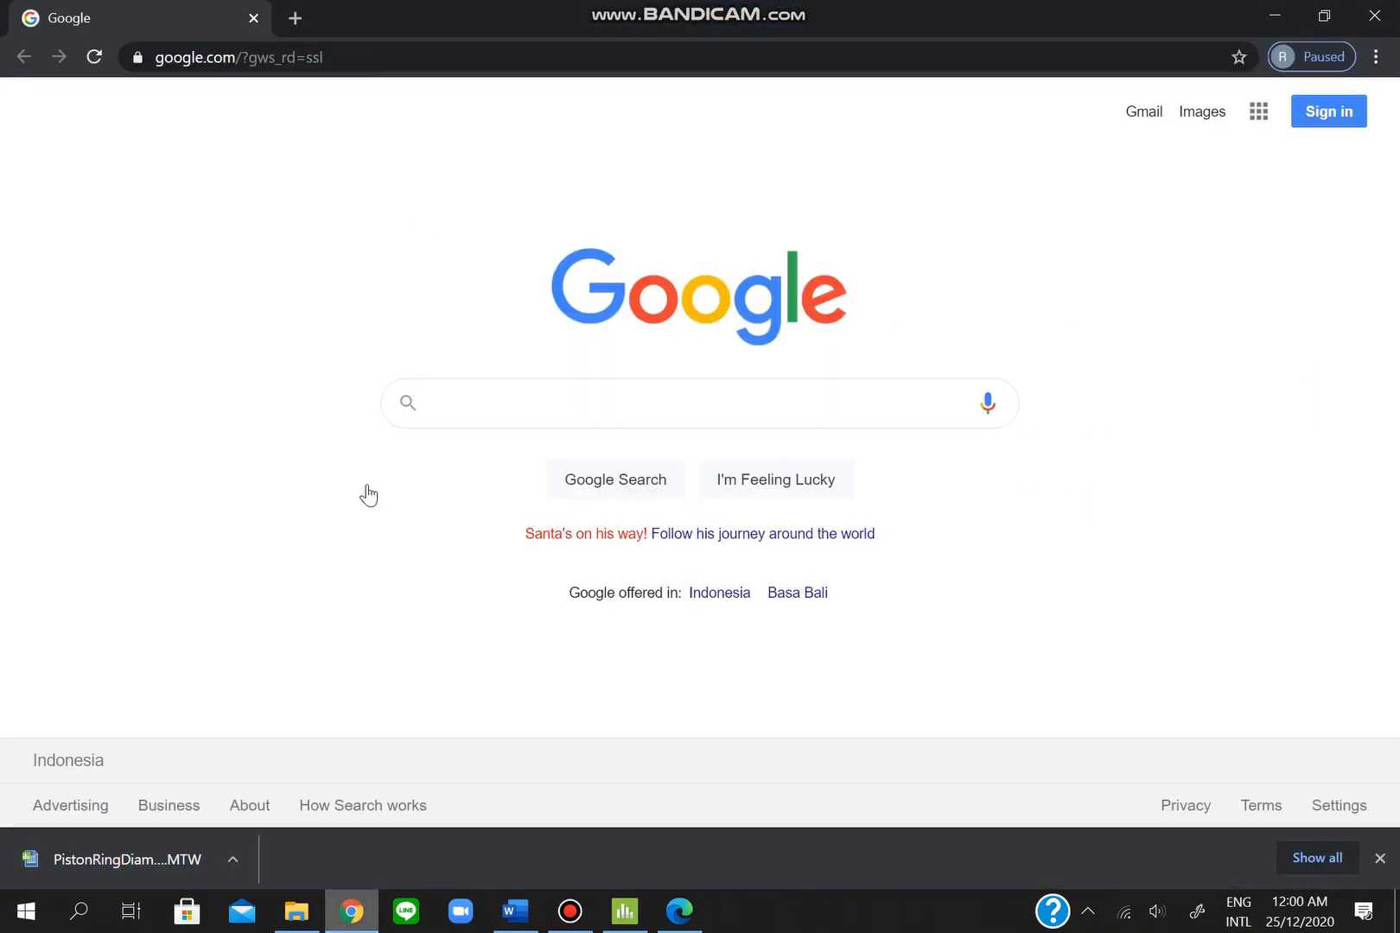
pyautogui.click(366, 58)
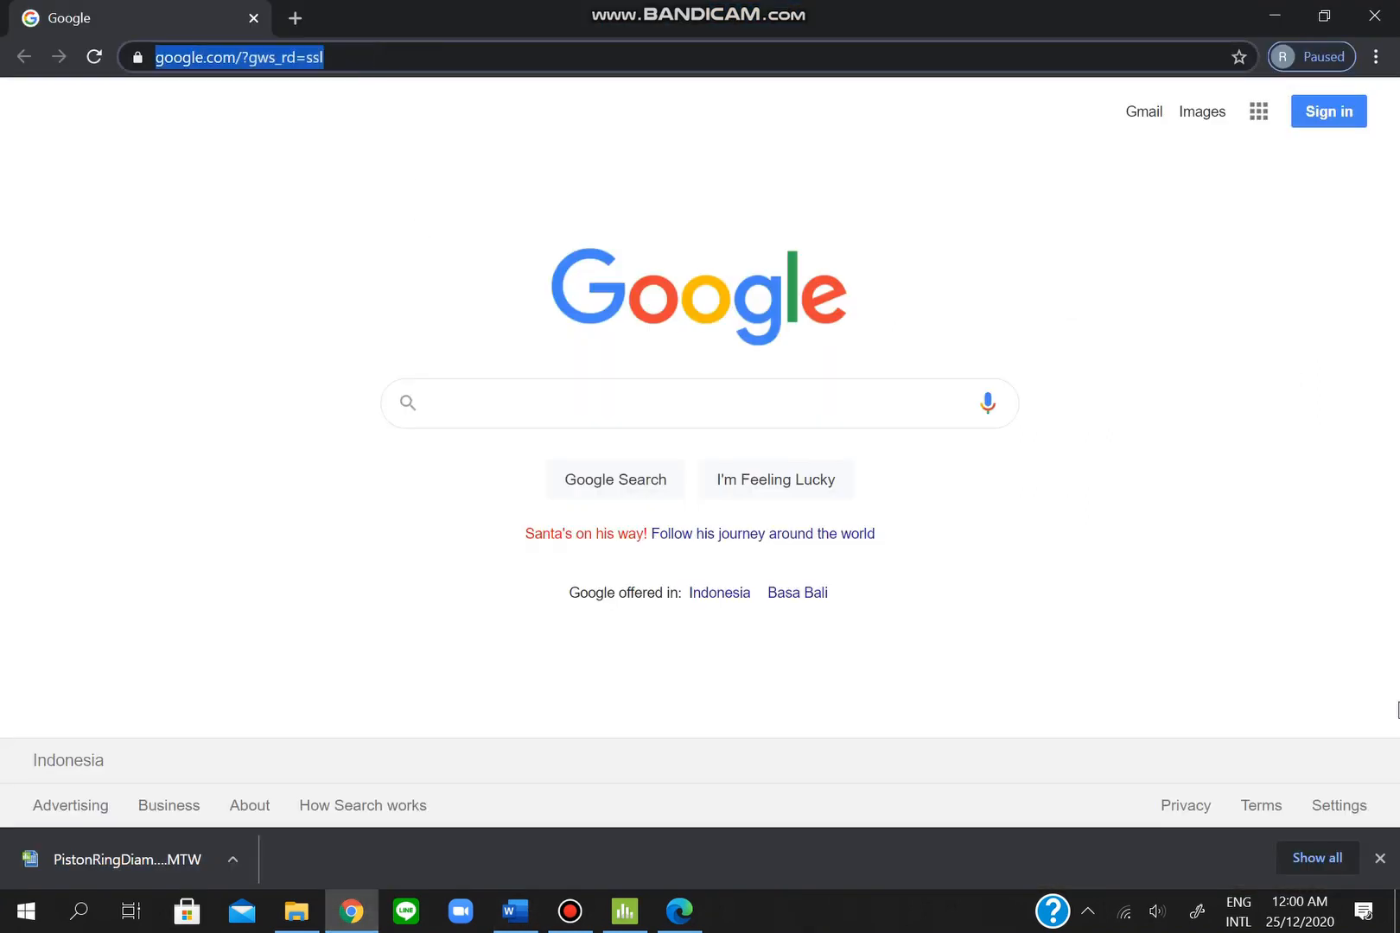
# - Load the pasted goo.gl link in Chrome to download PistonRingDiameter.MTW, then return to Minitab
pyautogui.click(1379, 858)
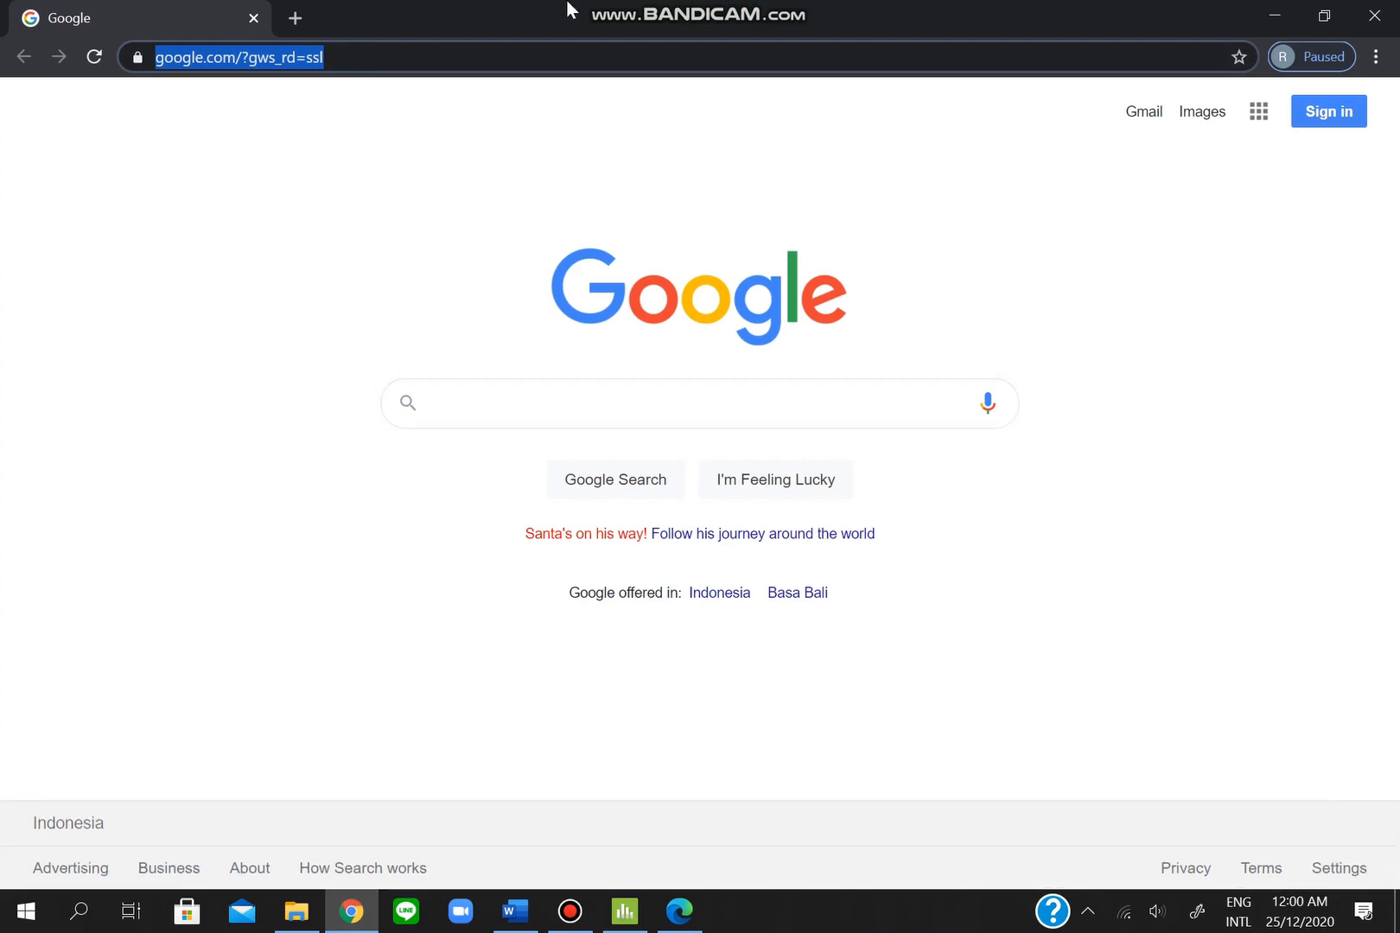
pyautogui.hotkey('ctrl', 'v')
pyautogui.press('Return')
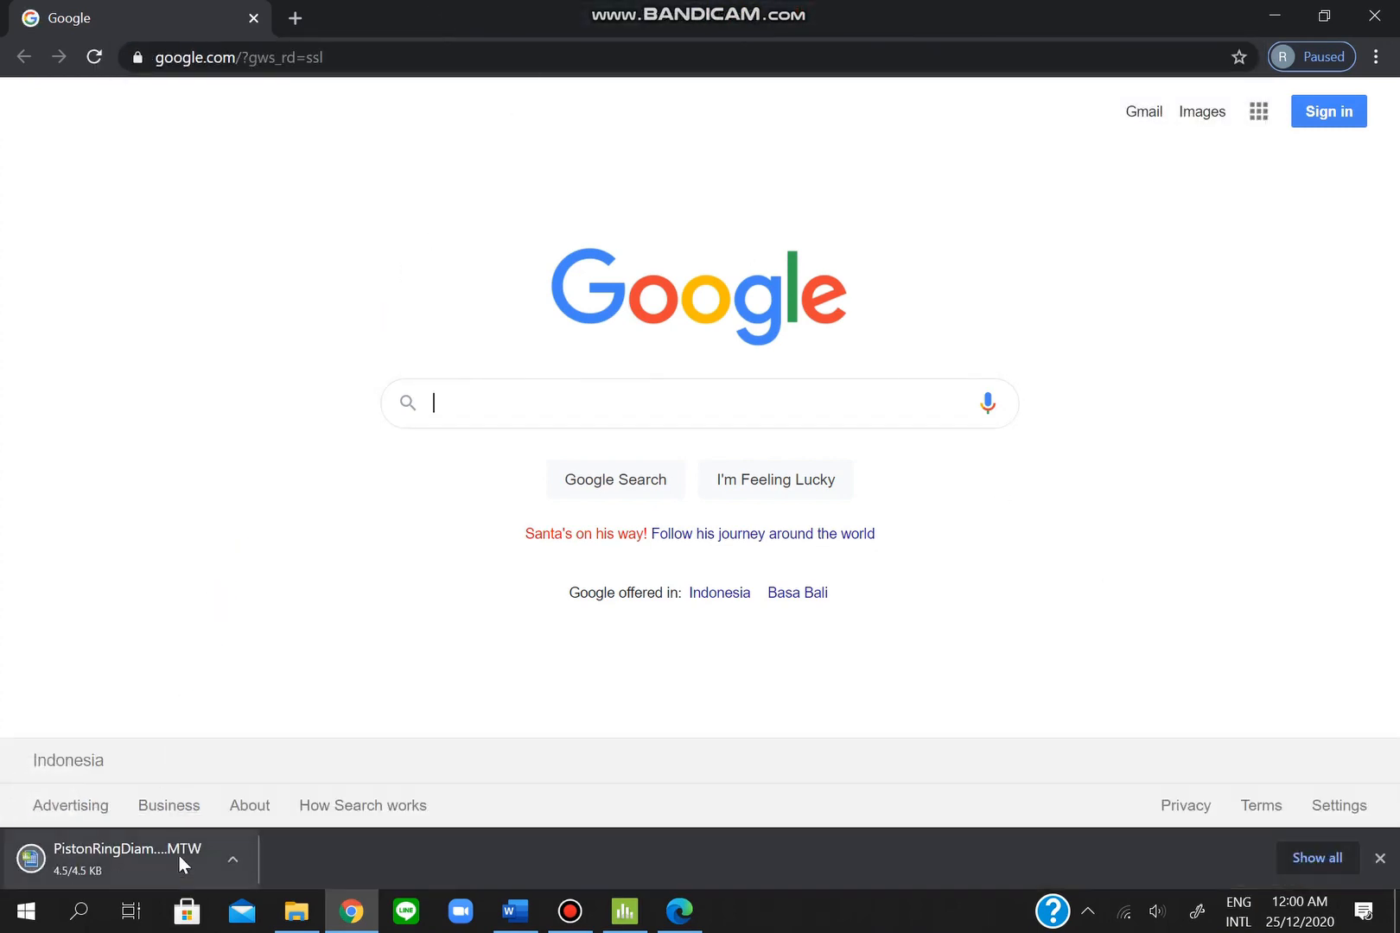
pyautogui.click(625, 910)
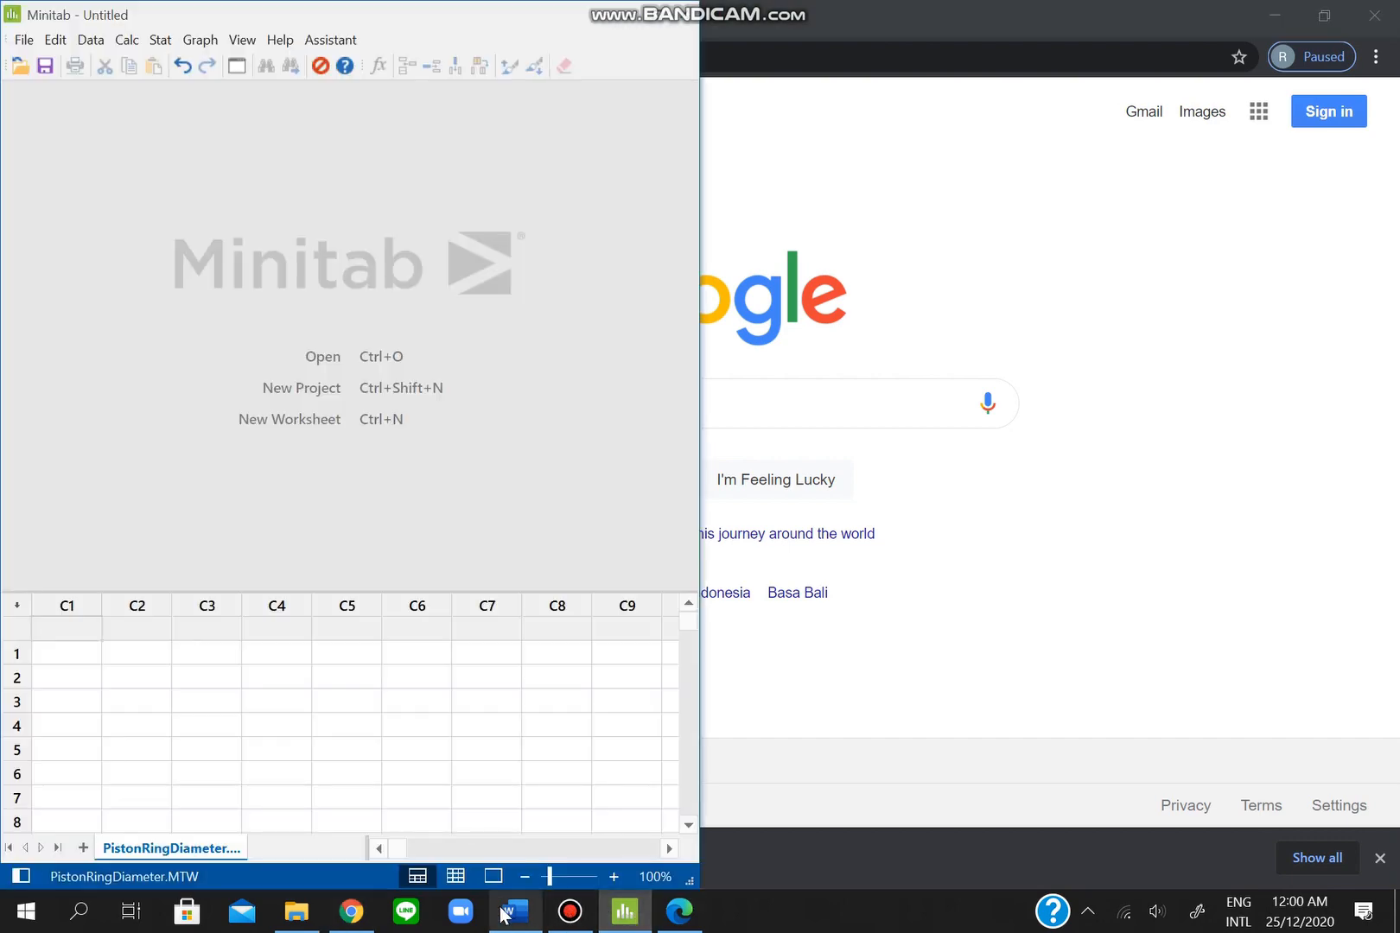
# - Open PistonRingDiameter.MTW from Downloads so the Diameter column fills the worksheet
pyautogui.click(515, 913)
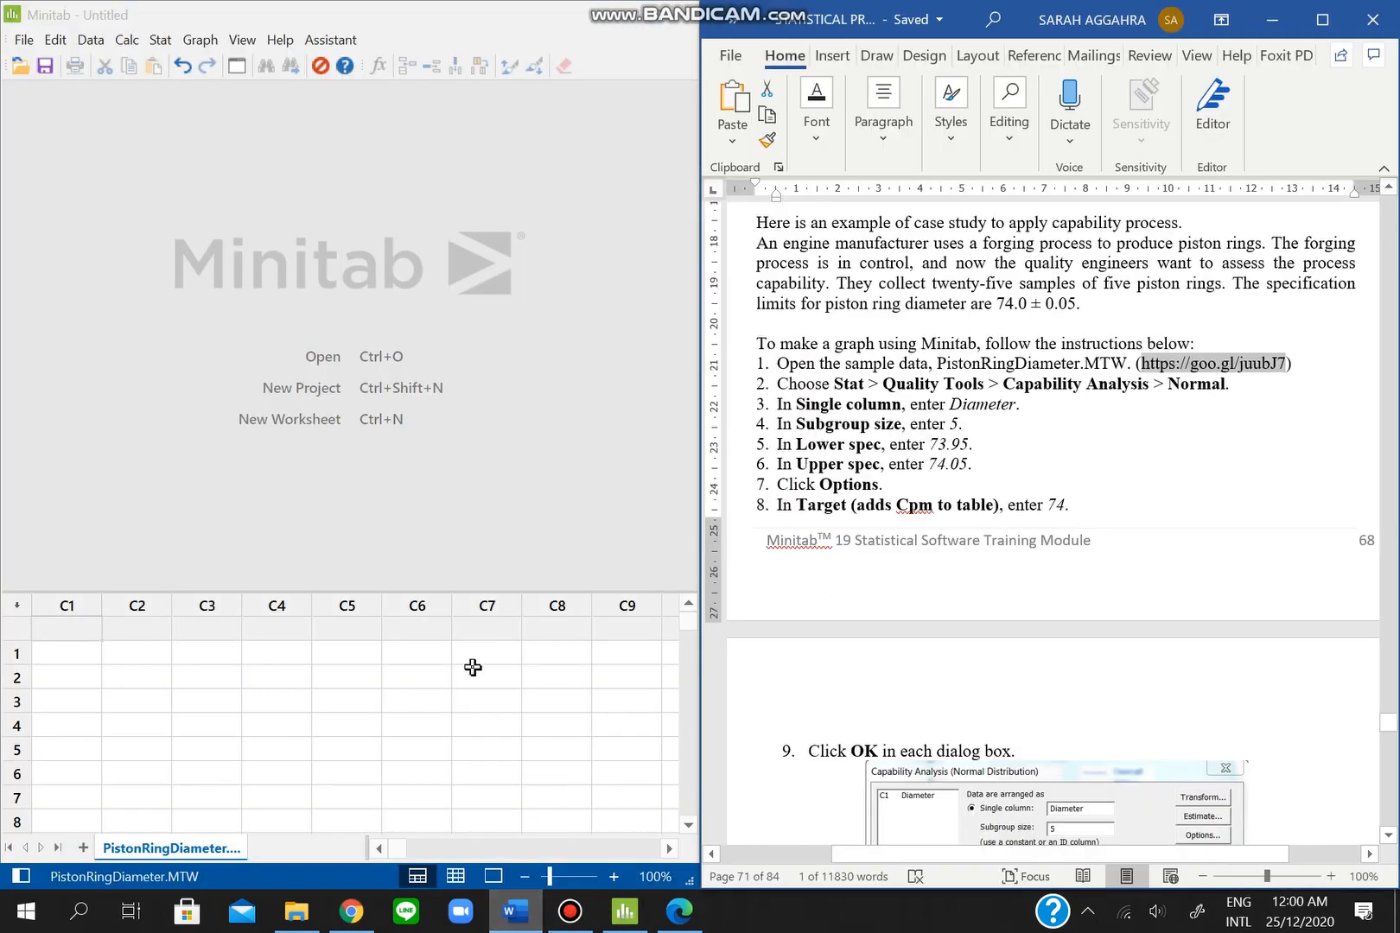
pyautogui.click(75, 628)
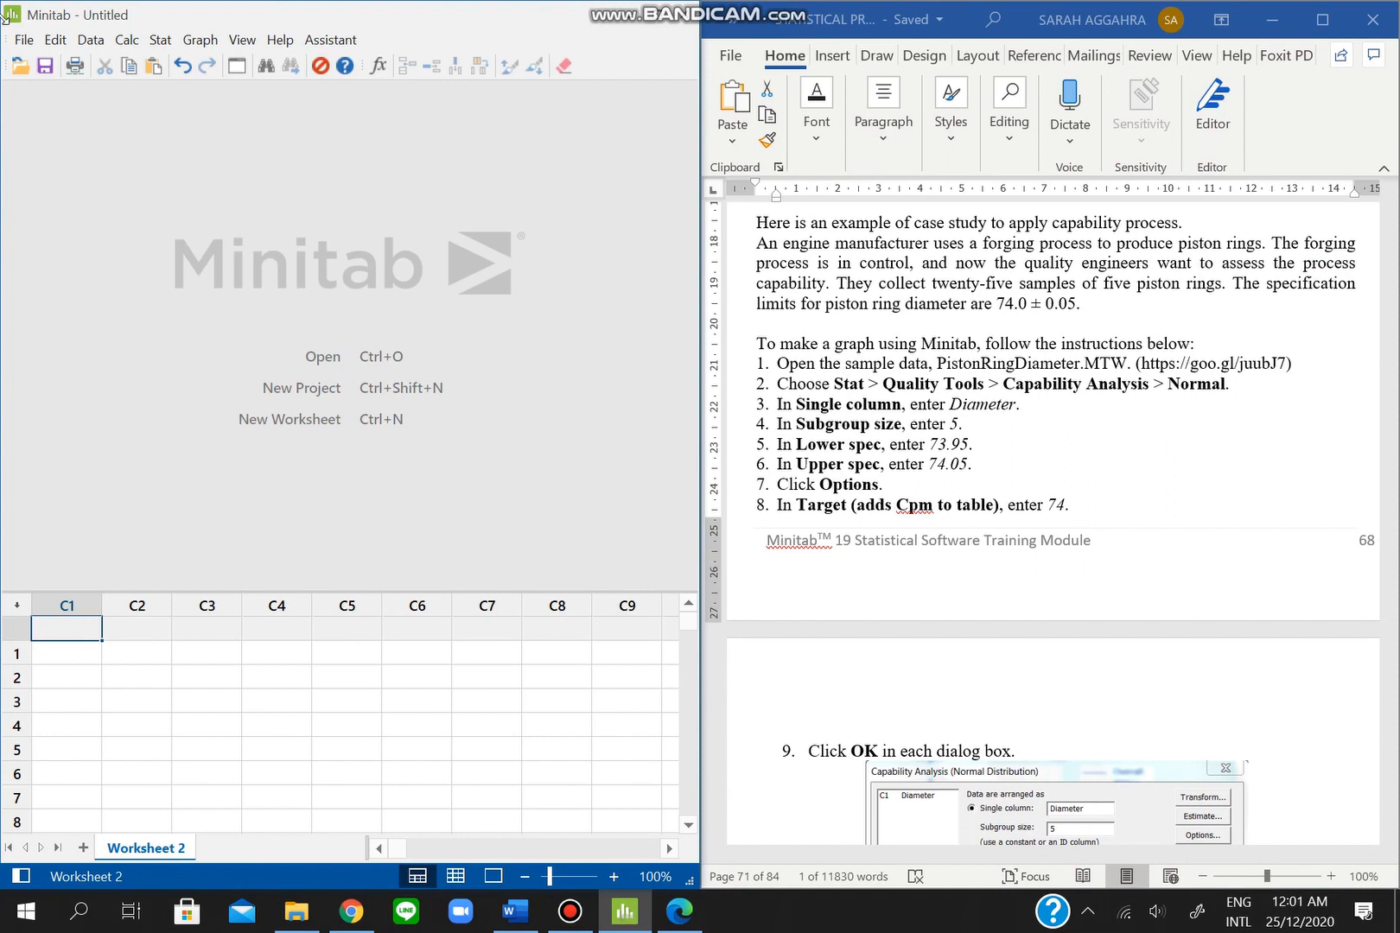
pyautogui.click(24, 39)
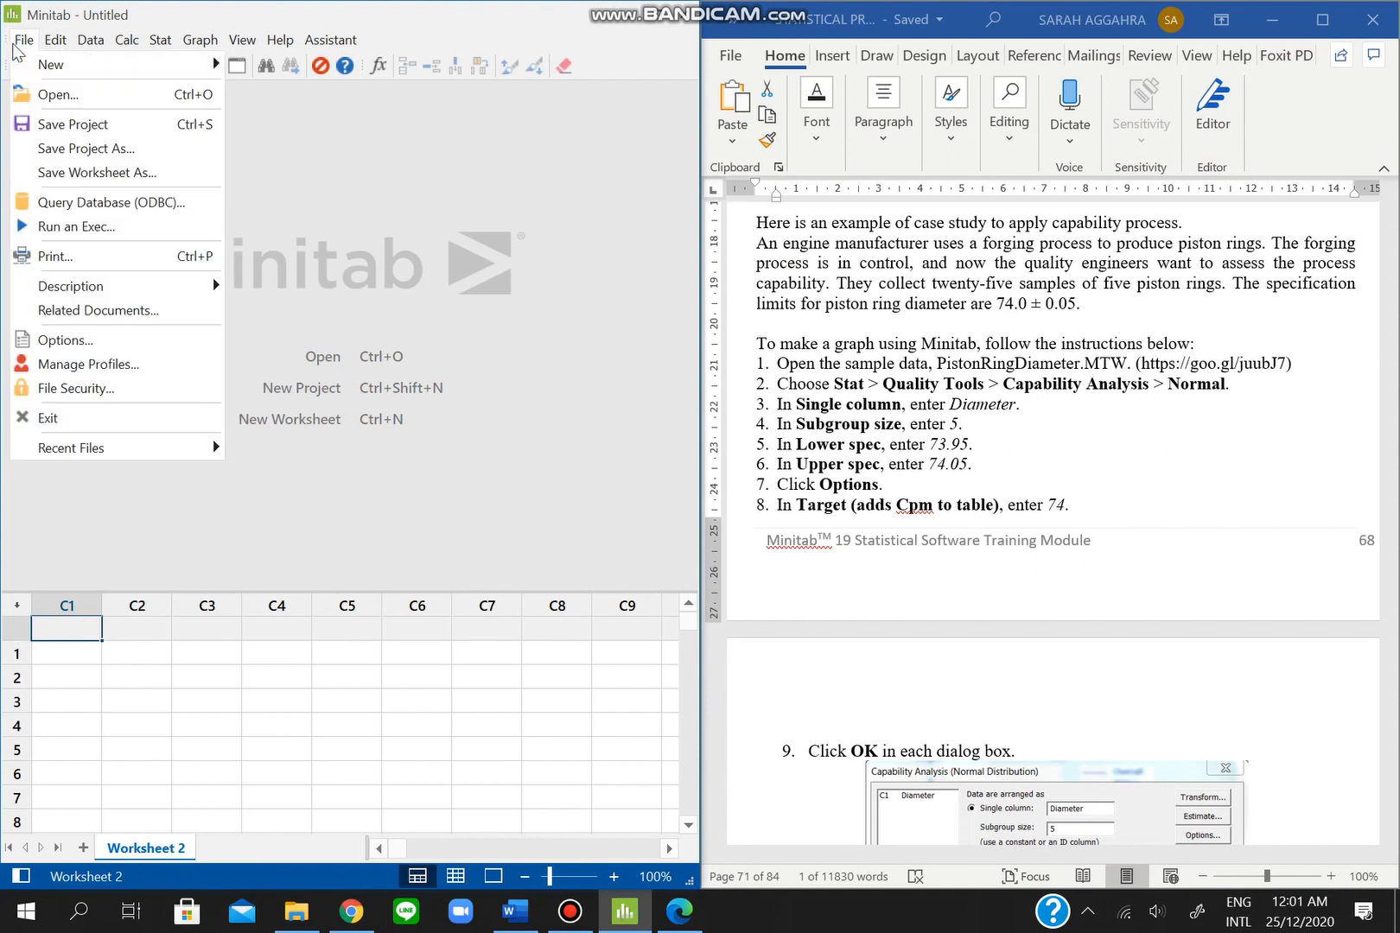
pyautogui.click(26, 92)
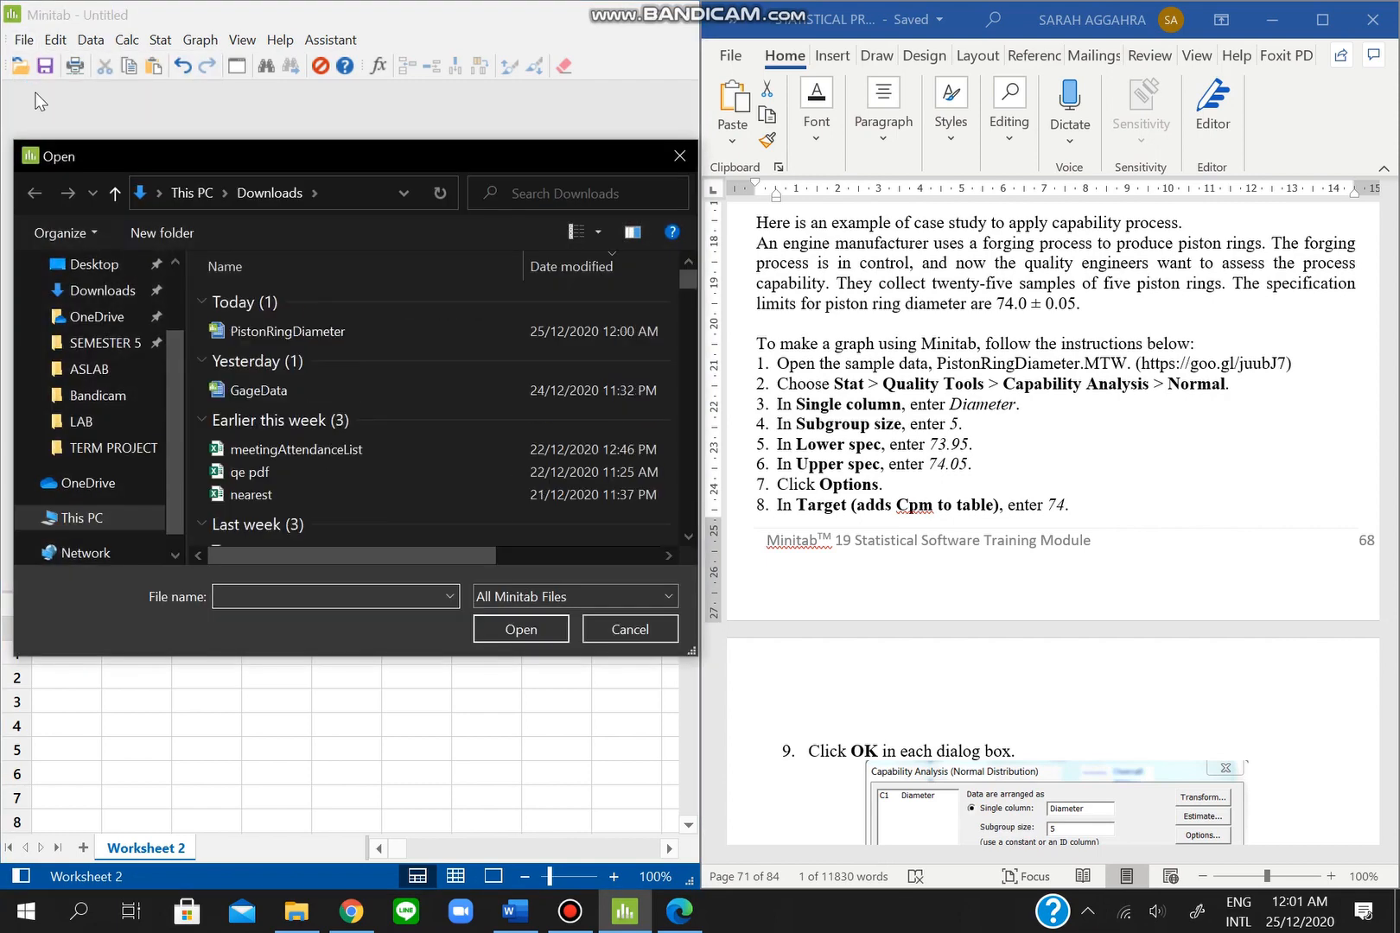
pyautogui.click(279, 328)
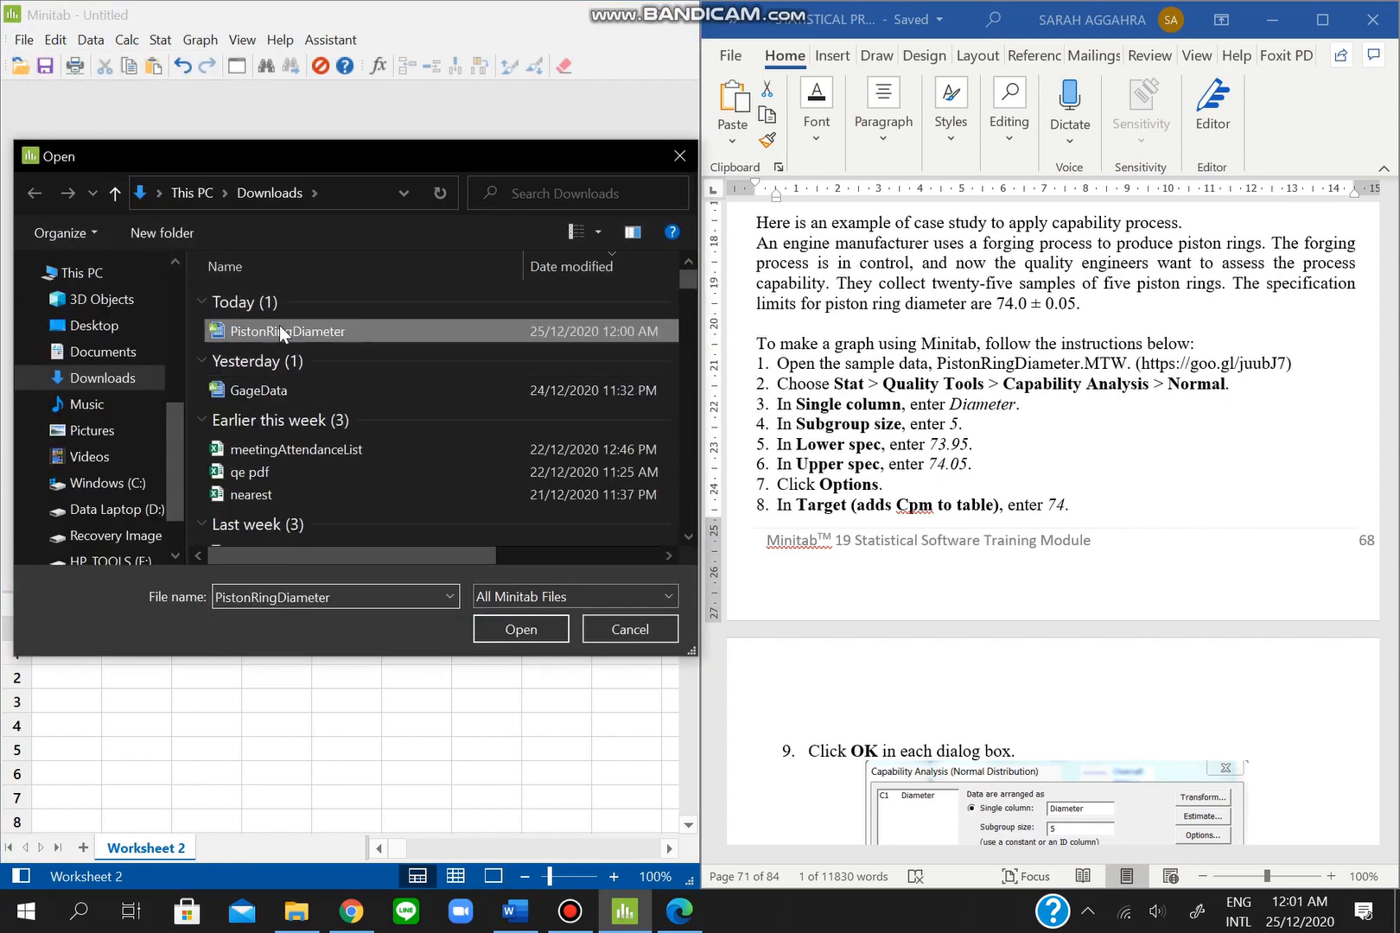
pyautogui.click(493, 627)
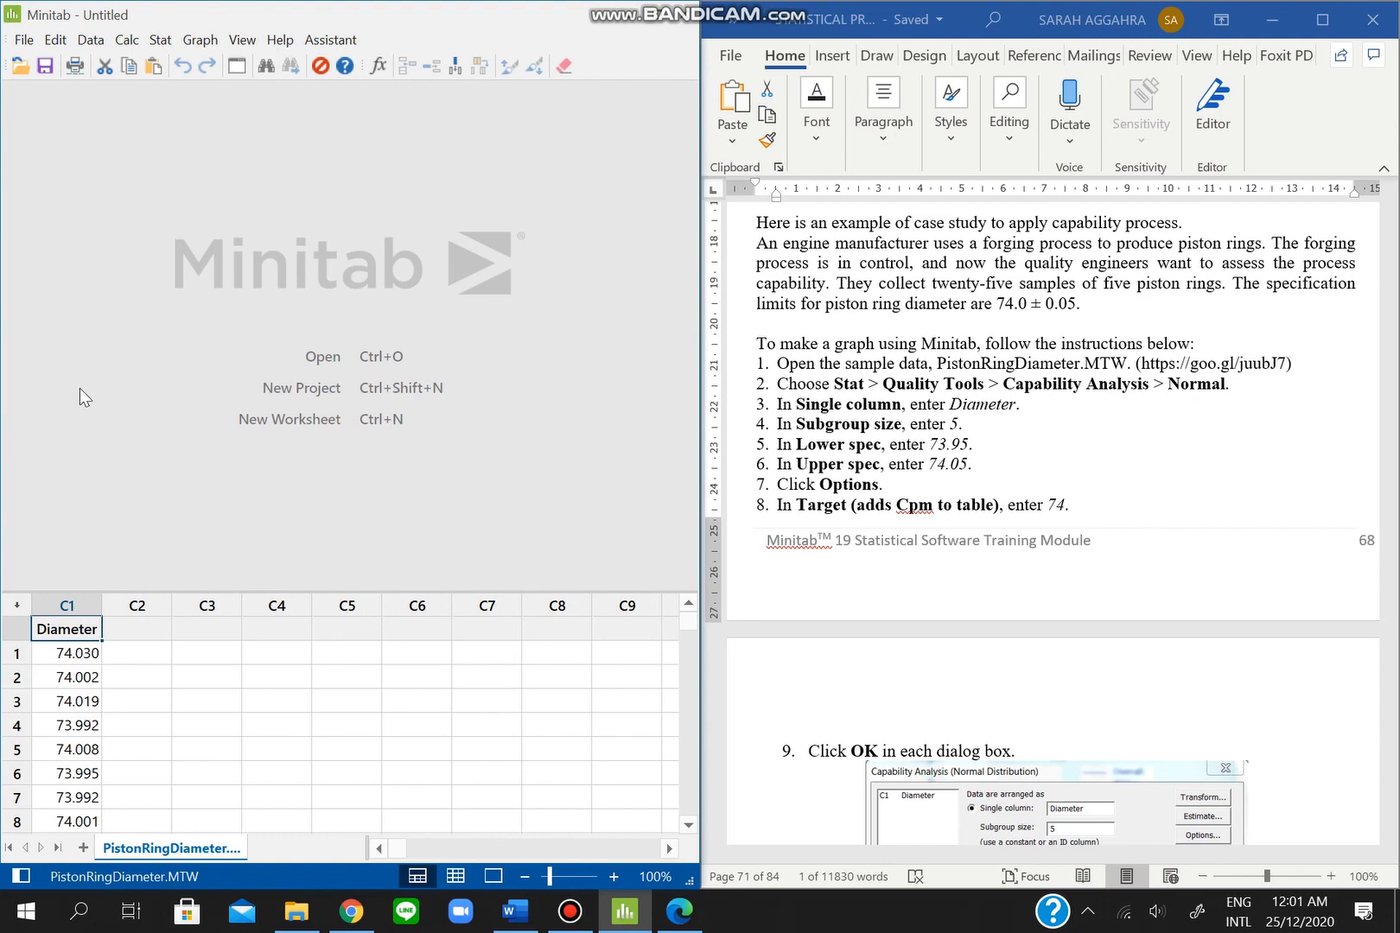
# - Start a Normal capability analysis on Diameter and confirm subgroup size 5 against the tutorial
pyautogui.click(160, 41)
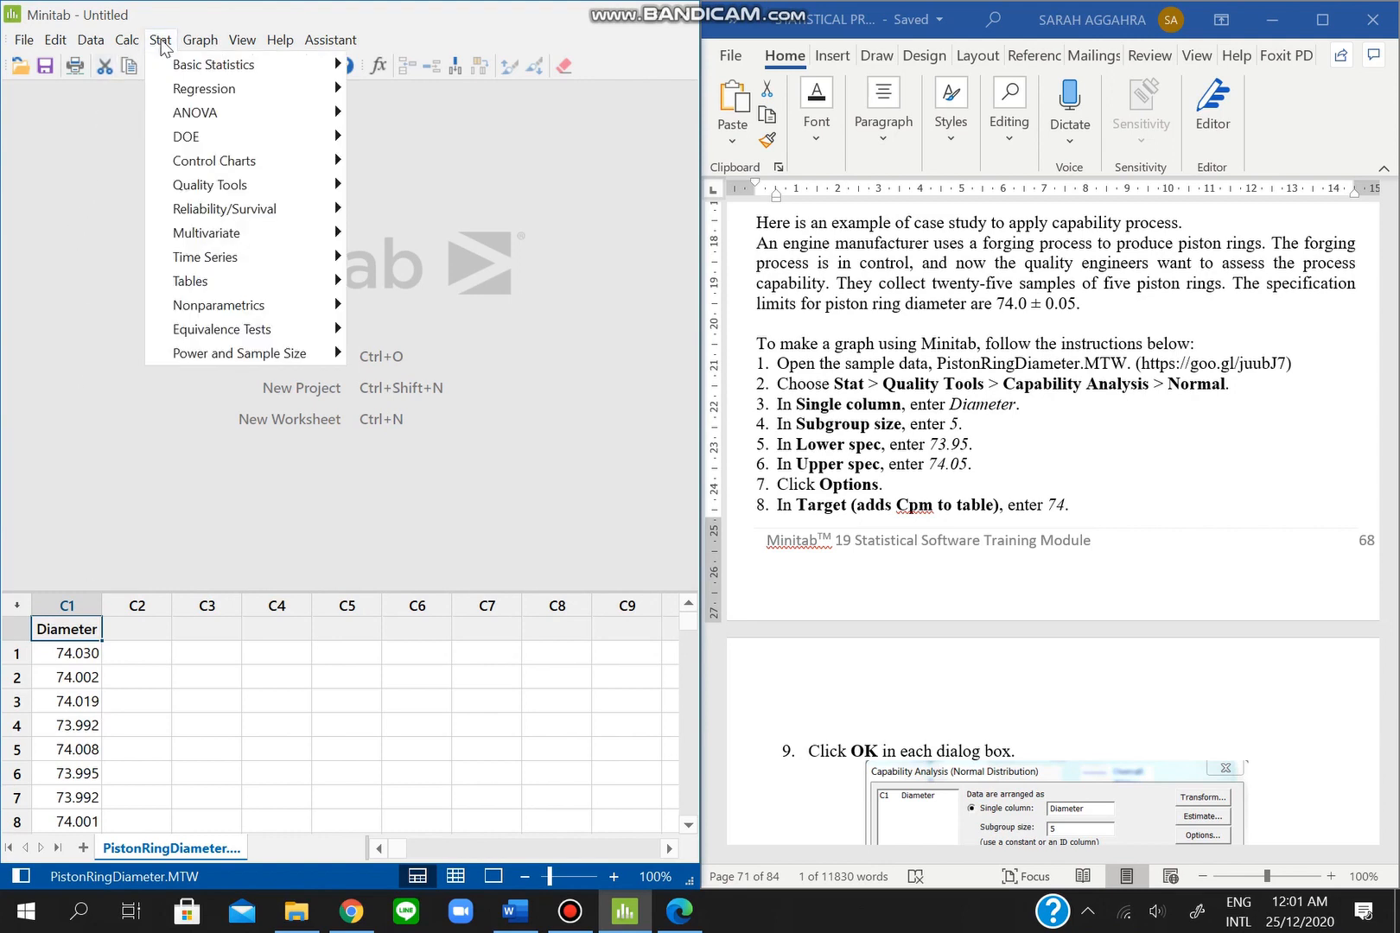
pyautogui.moveTo(224, 187)
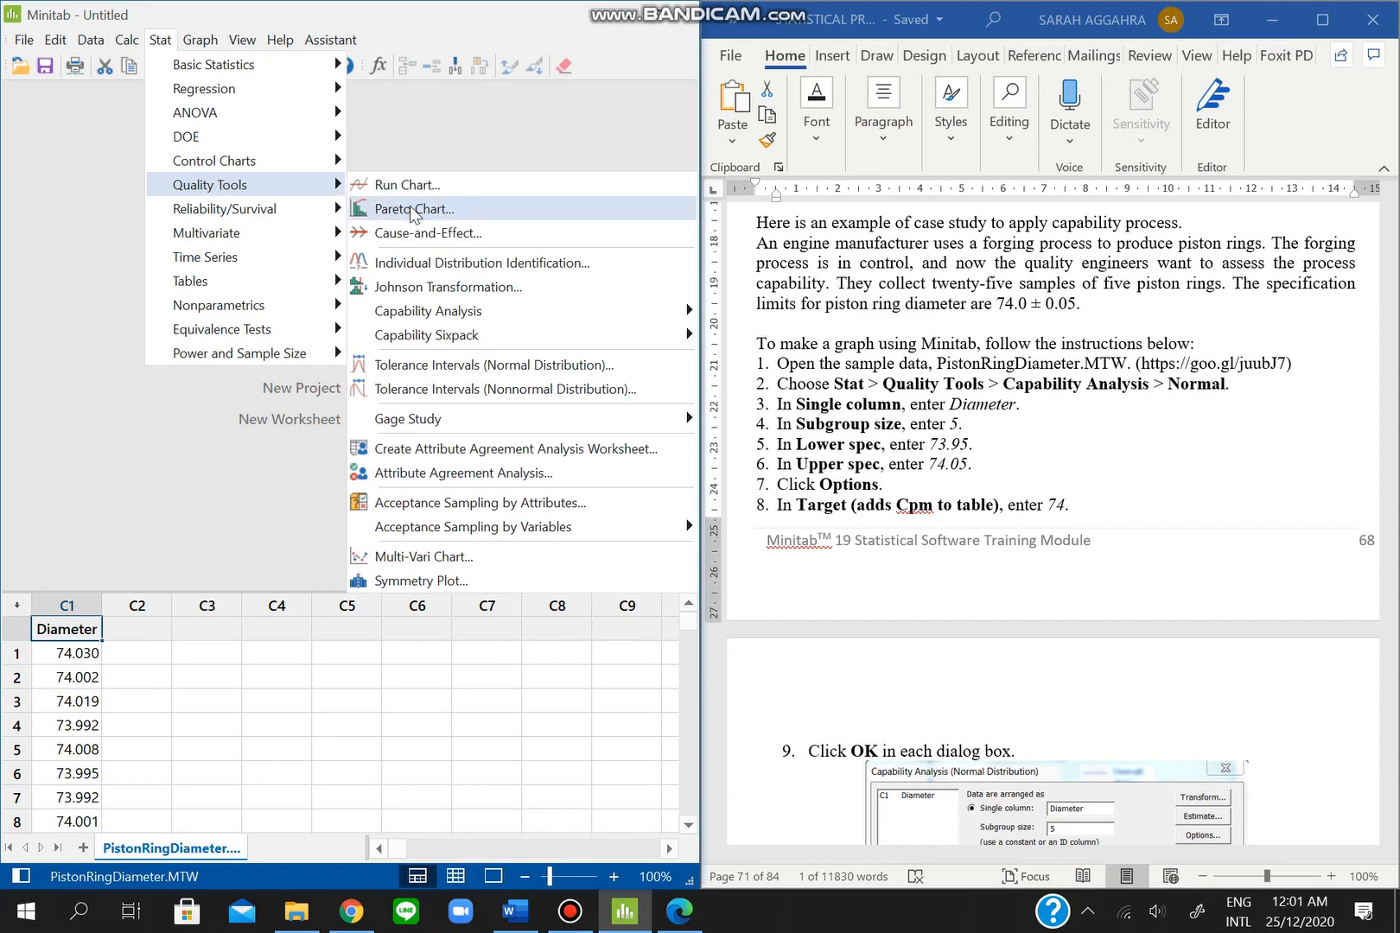
pyautogui.moveTo(457, 313)
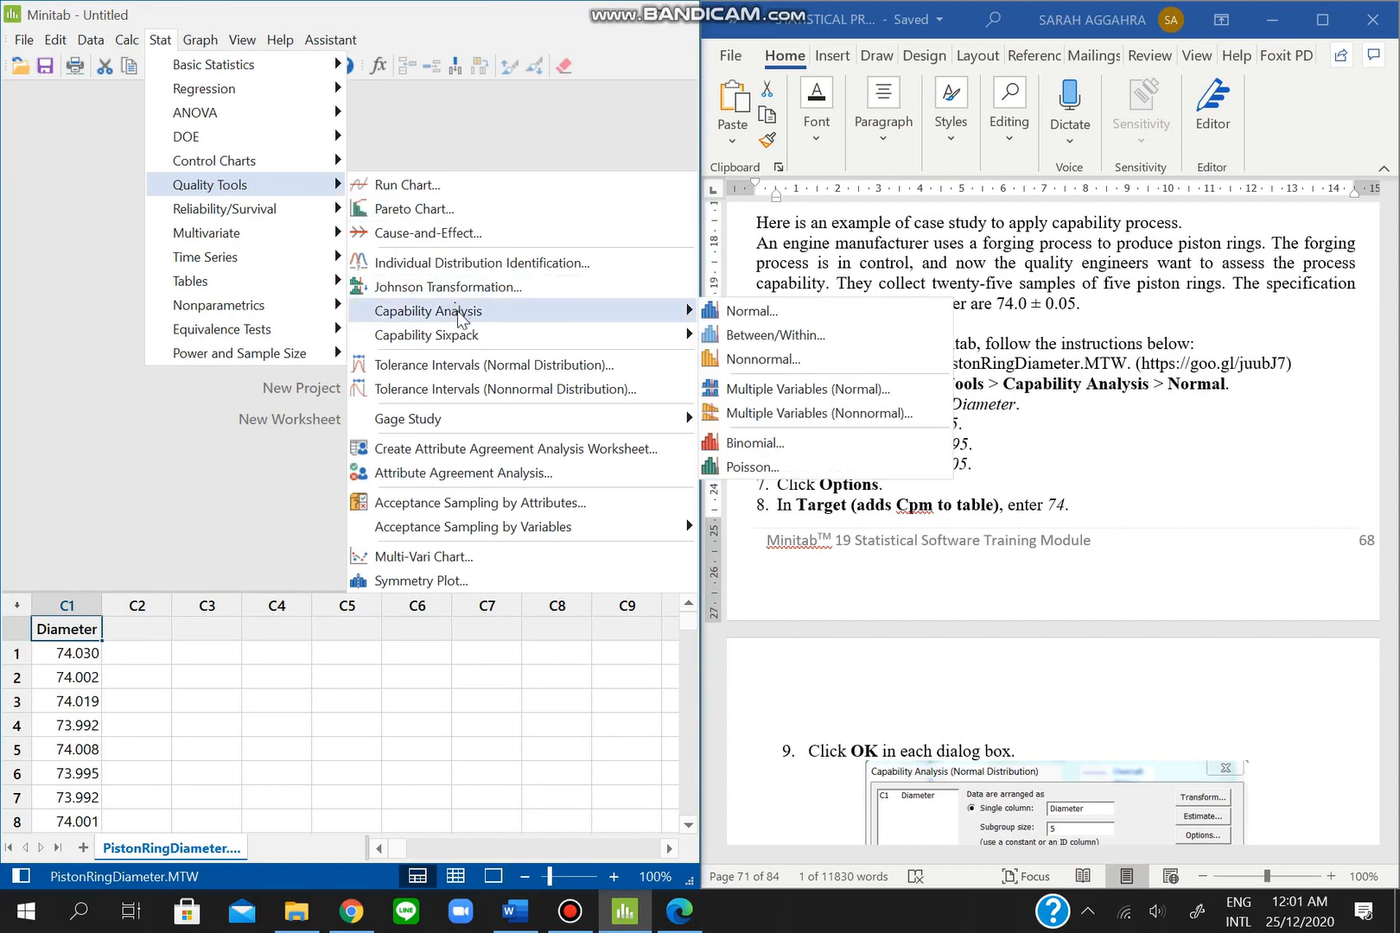
pyautogui.click(739, 311)
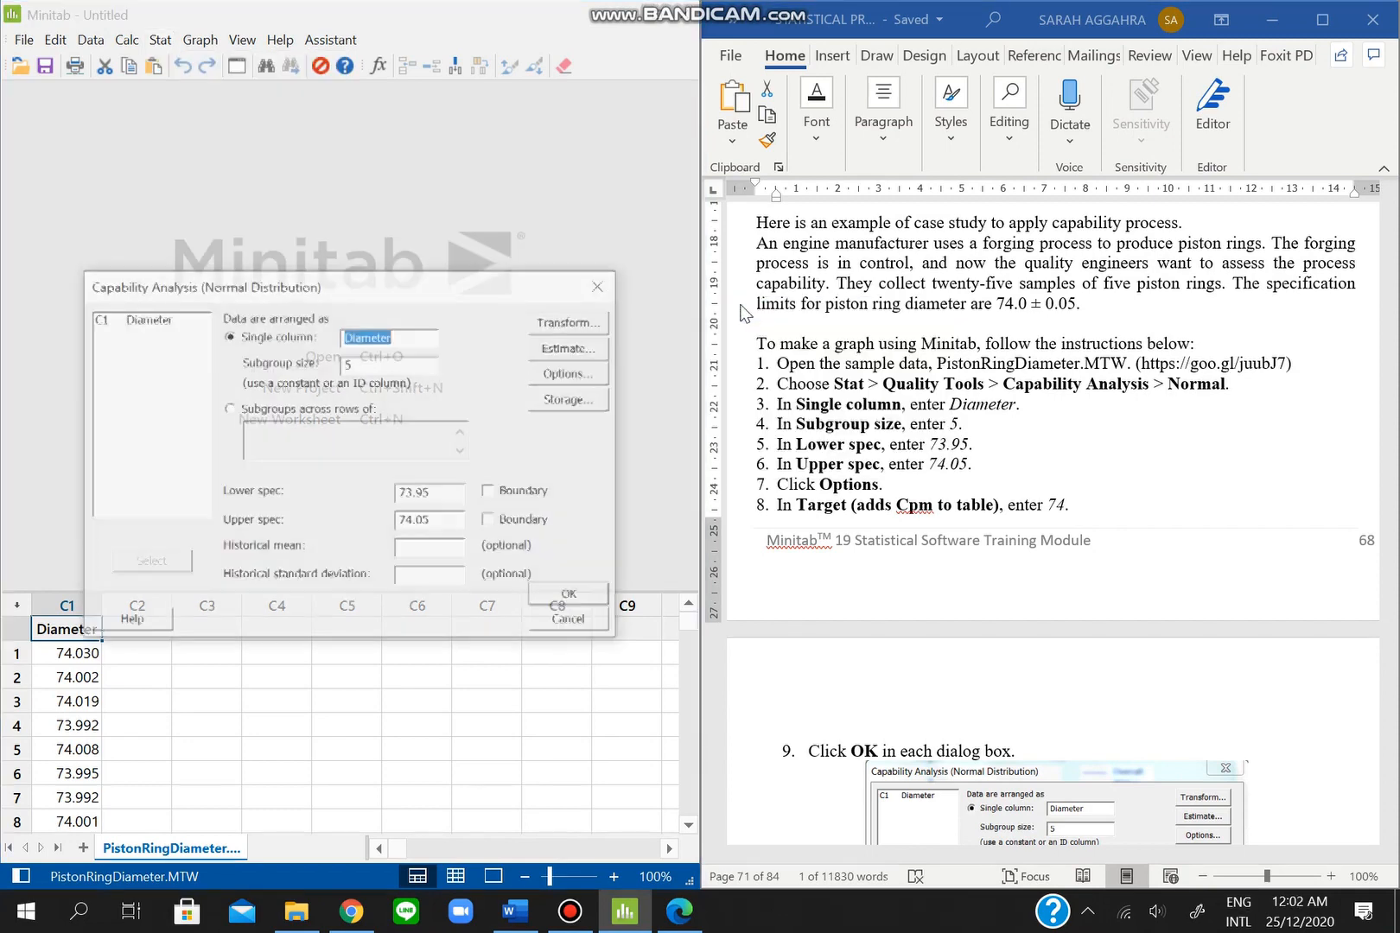
pyautogui.moveTo(432, 283); pyautogui.dragTo(431, 205)
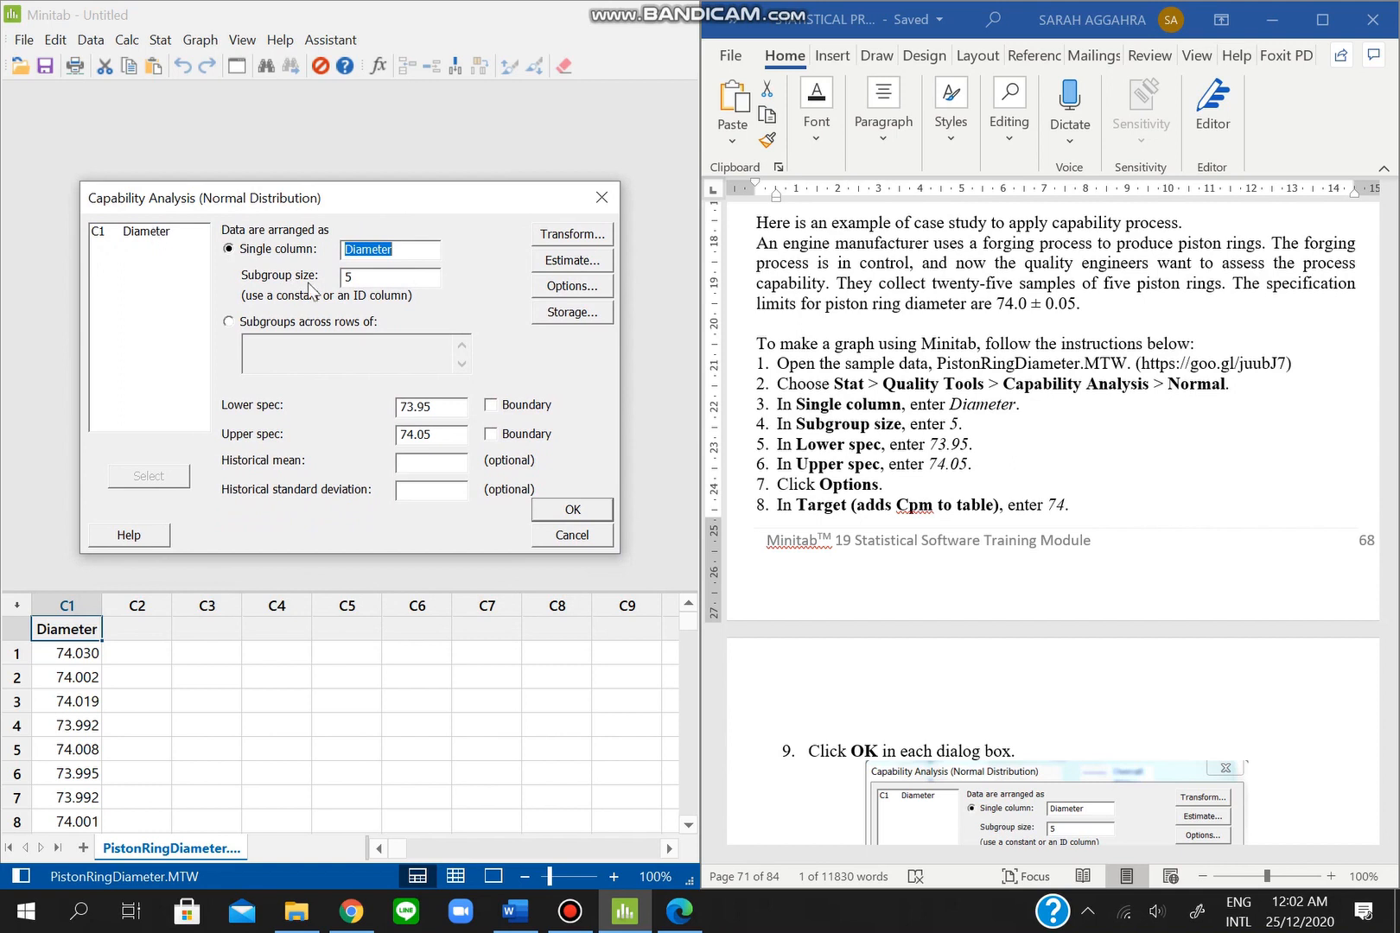
pyautogui.click(377, 279)
pyautogui.click(1108, 290)
pyautogui.moveTo(1108, 289); pyautogui.dragTo(1201, 290)
pyautogui.click(294, 413)
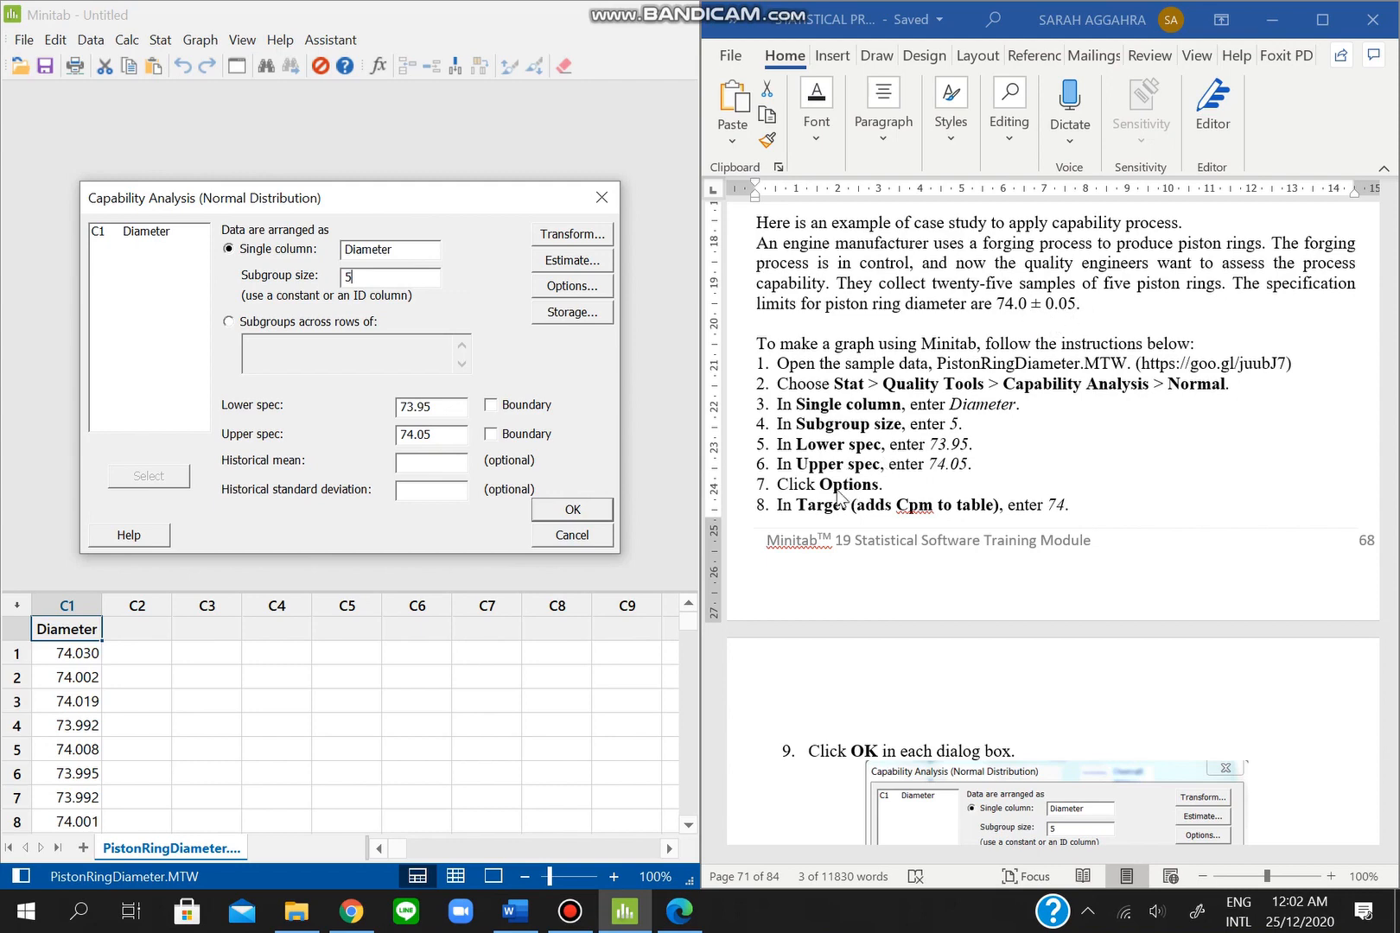
# - Set target 74 in Options and run the report, giving Cp 1.66, Cpk 1.62, Ppk 1.60
pyautogui.click(579, 281)
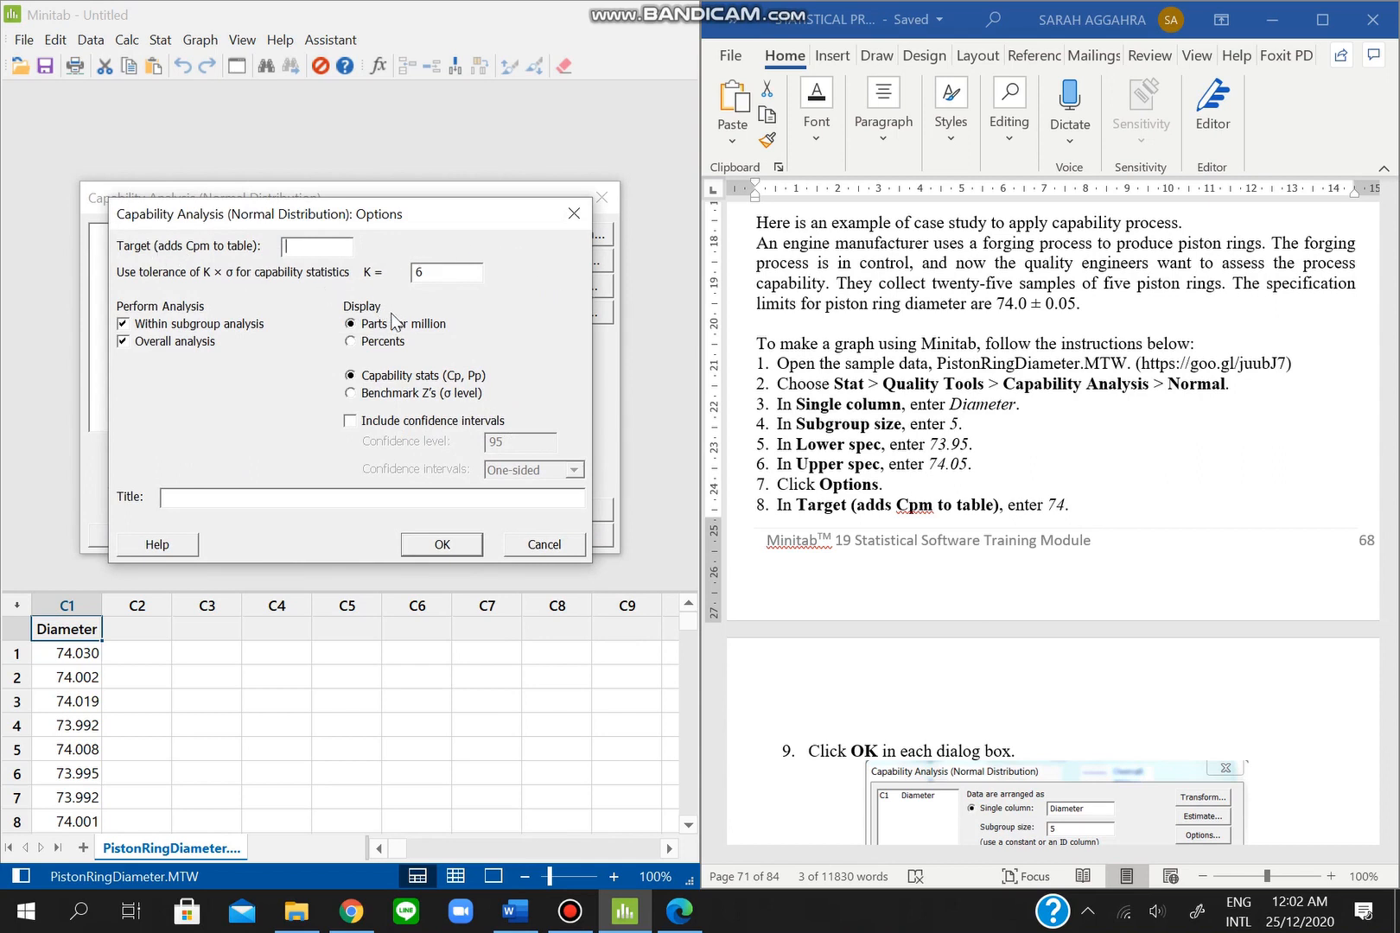
pyautogui.write('74')
pyautogui.click(442, 546)
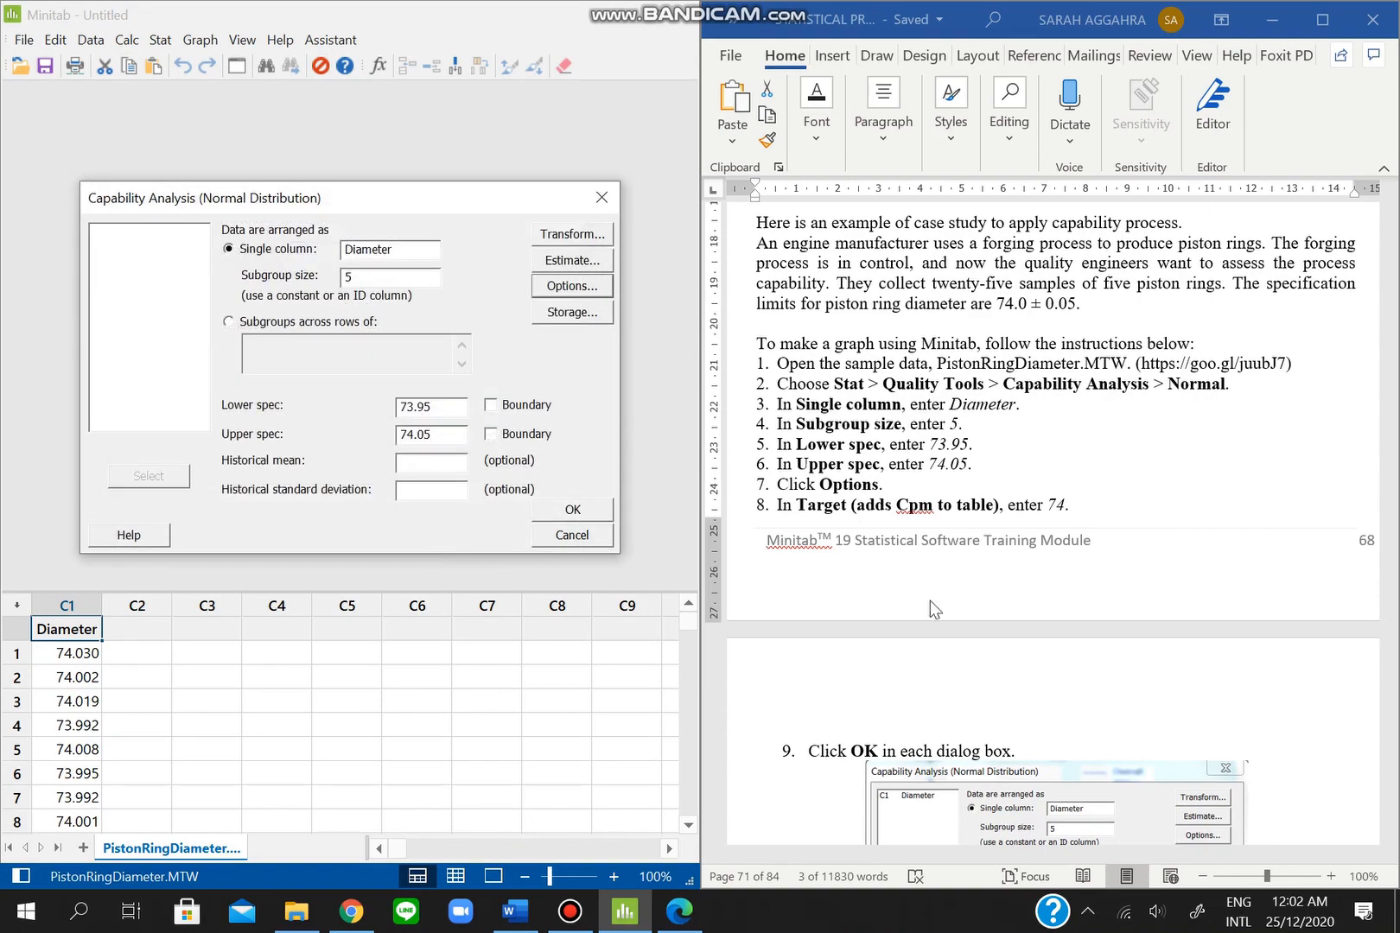
pyautogui.scroll(-5, 972, 612)
pyautogui.scroll(-5, 972, 612)
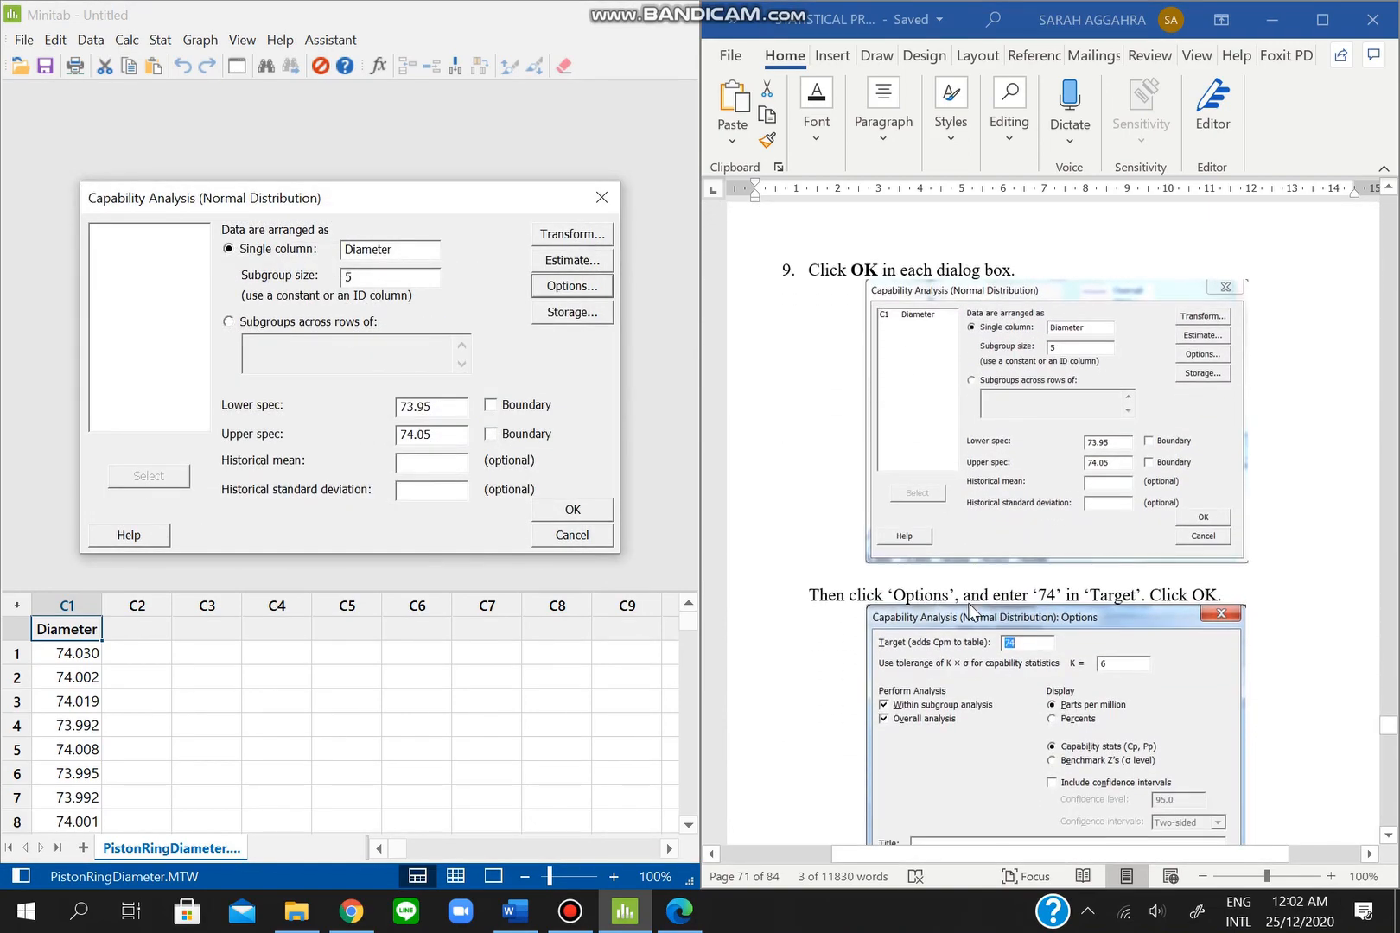
pyautogui.scroll(-15, 974, 612)
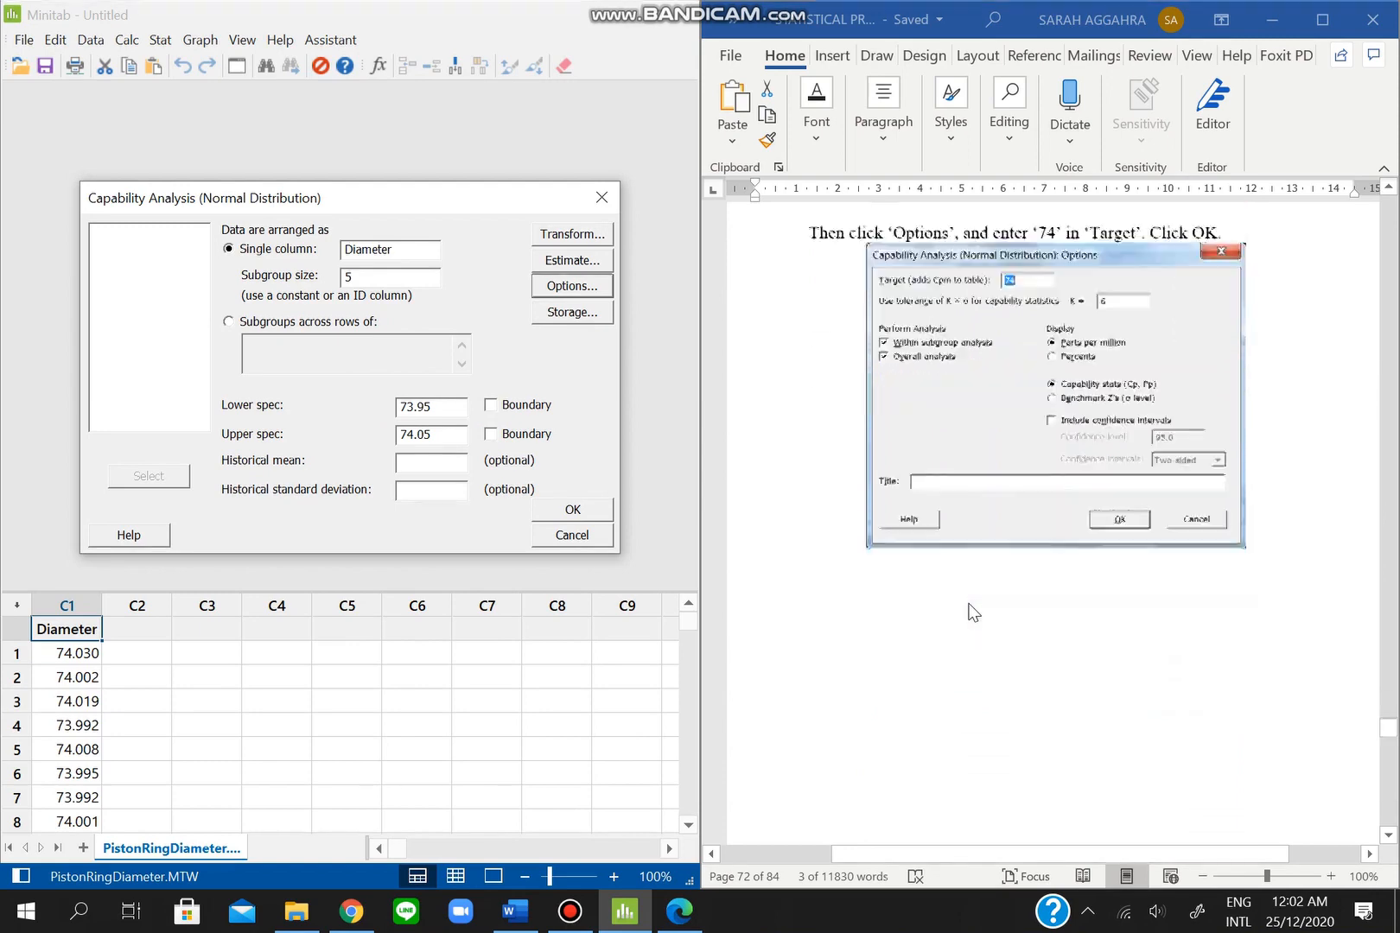
pyautogui.click(572, 509)
pyautogui.scroll(-5, 1011, 643)
pyautogui.scroll(-3, 1014, 648)
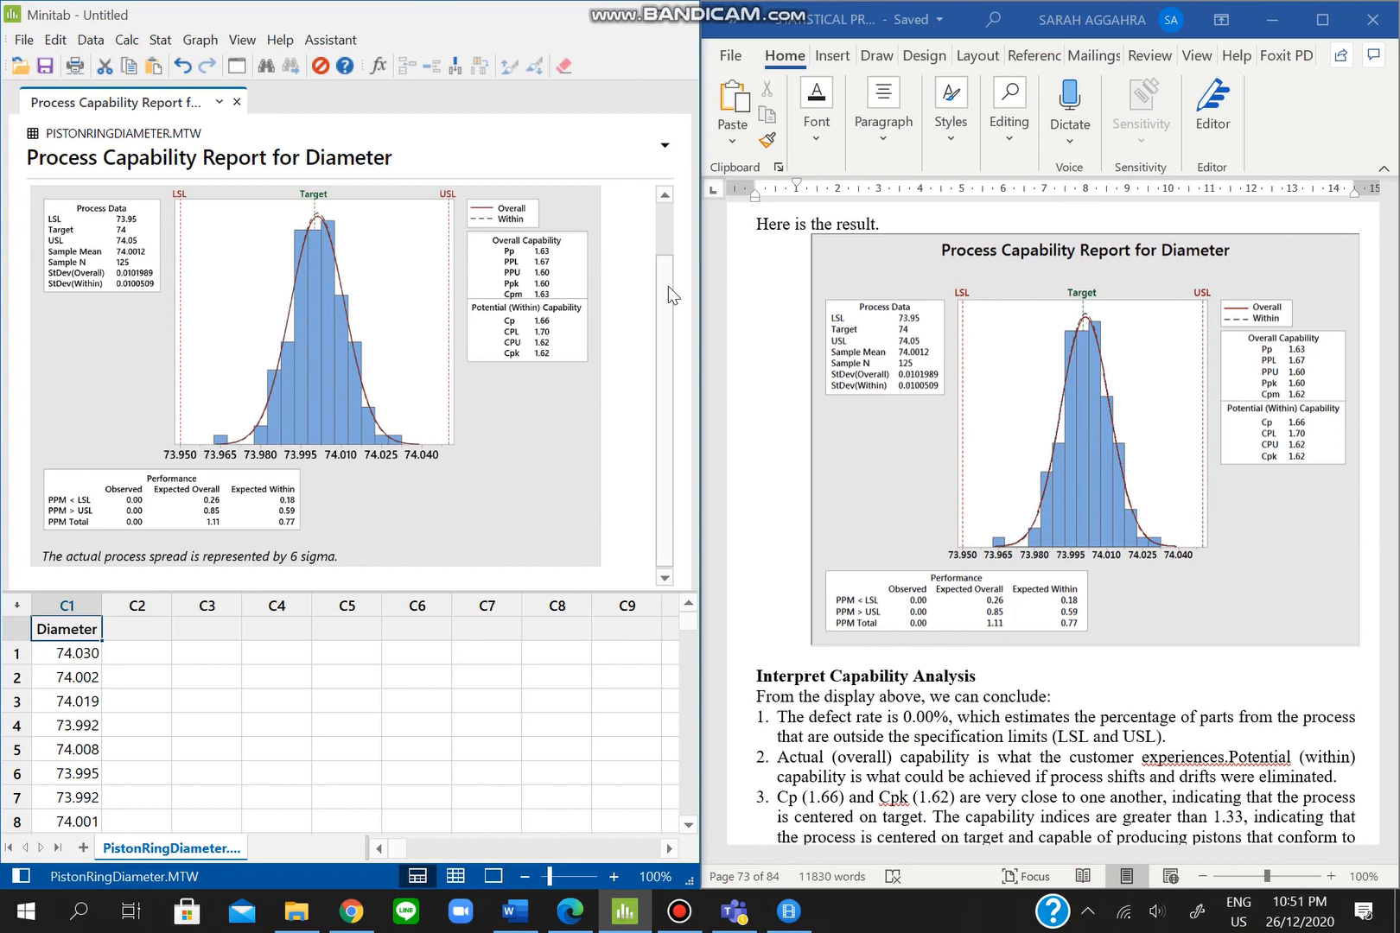
pyautogui.moveTo(666, 287); pyautogui.dragTo(672, 233)
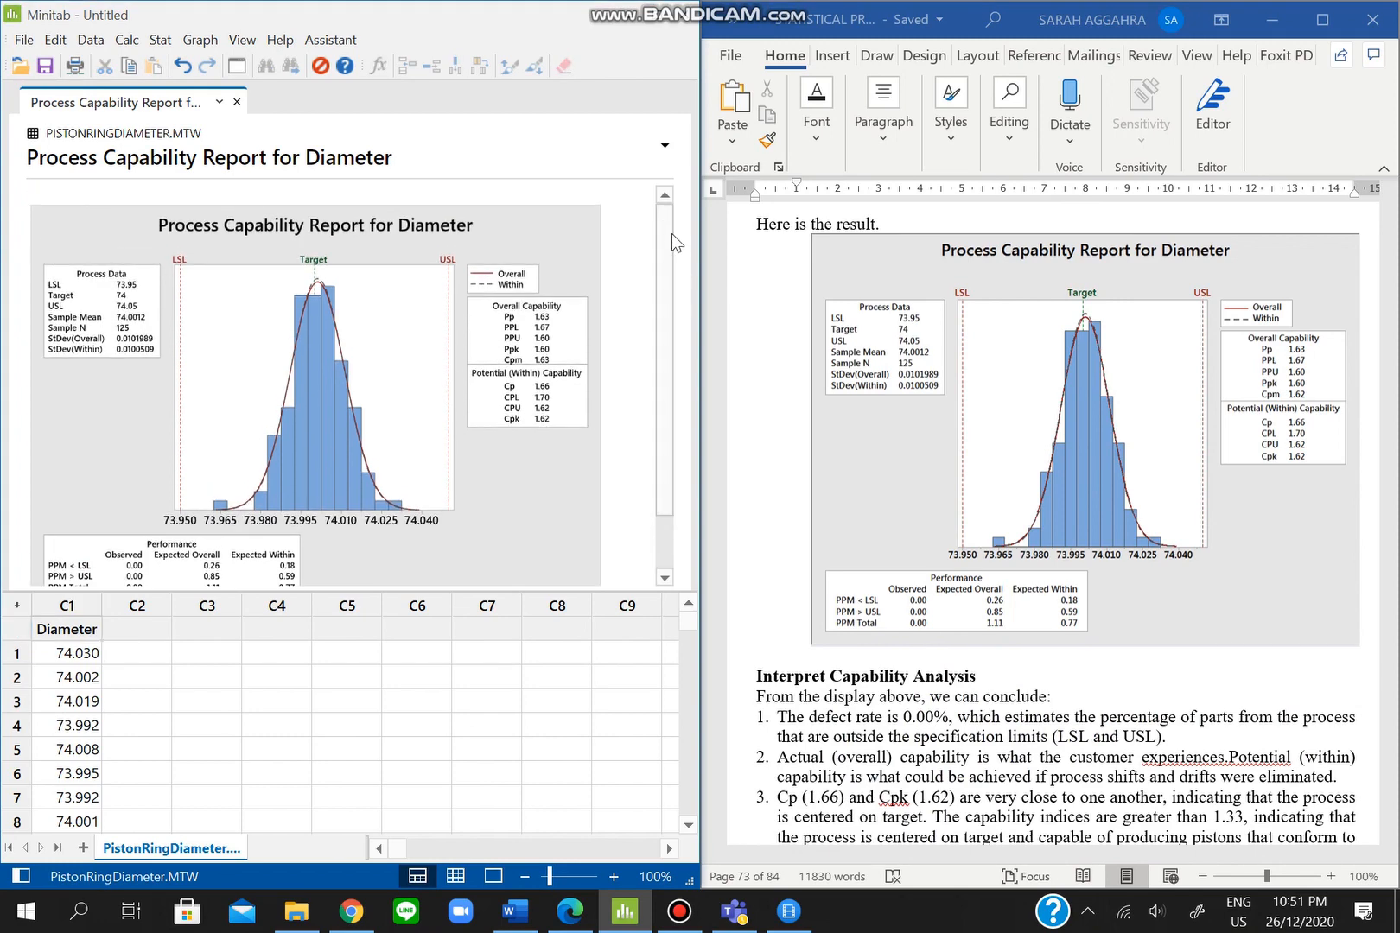
pyautogui.scroll(-6, 929, 518)
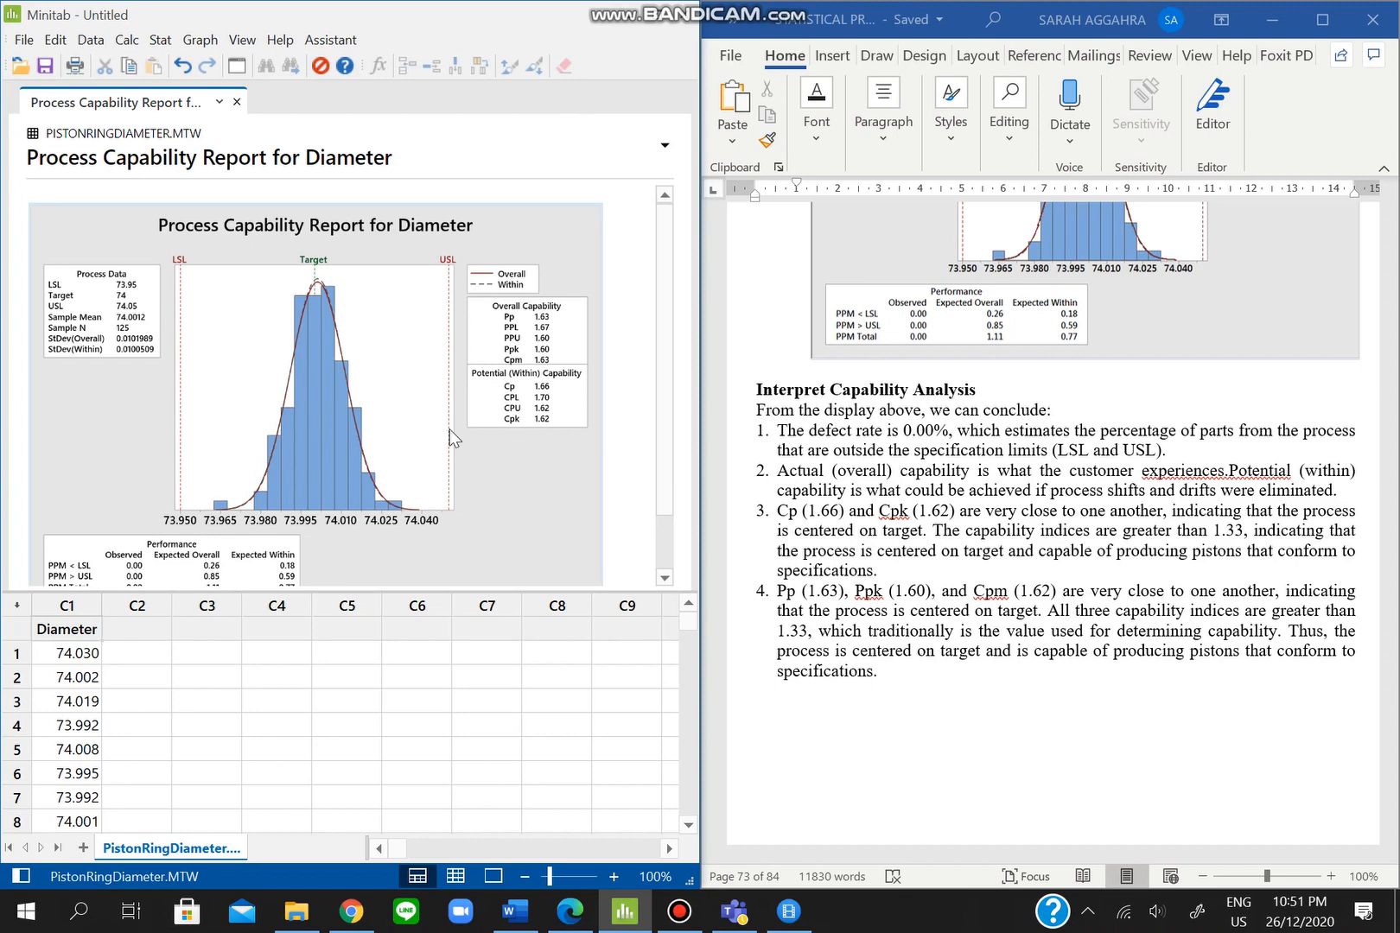
pyautogui.scroll(-2, 451, 435)
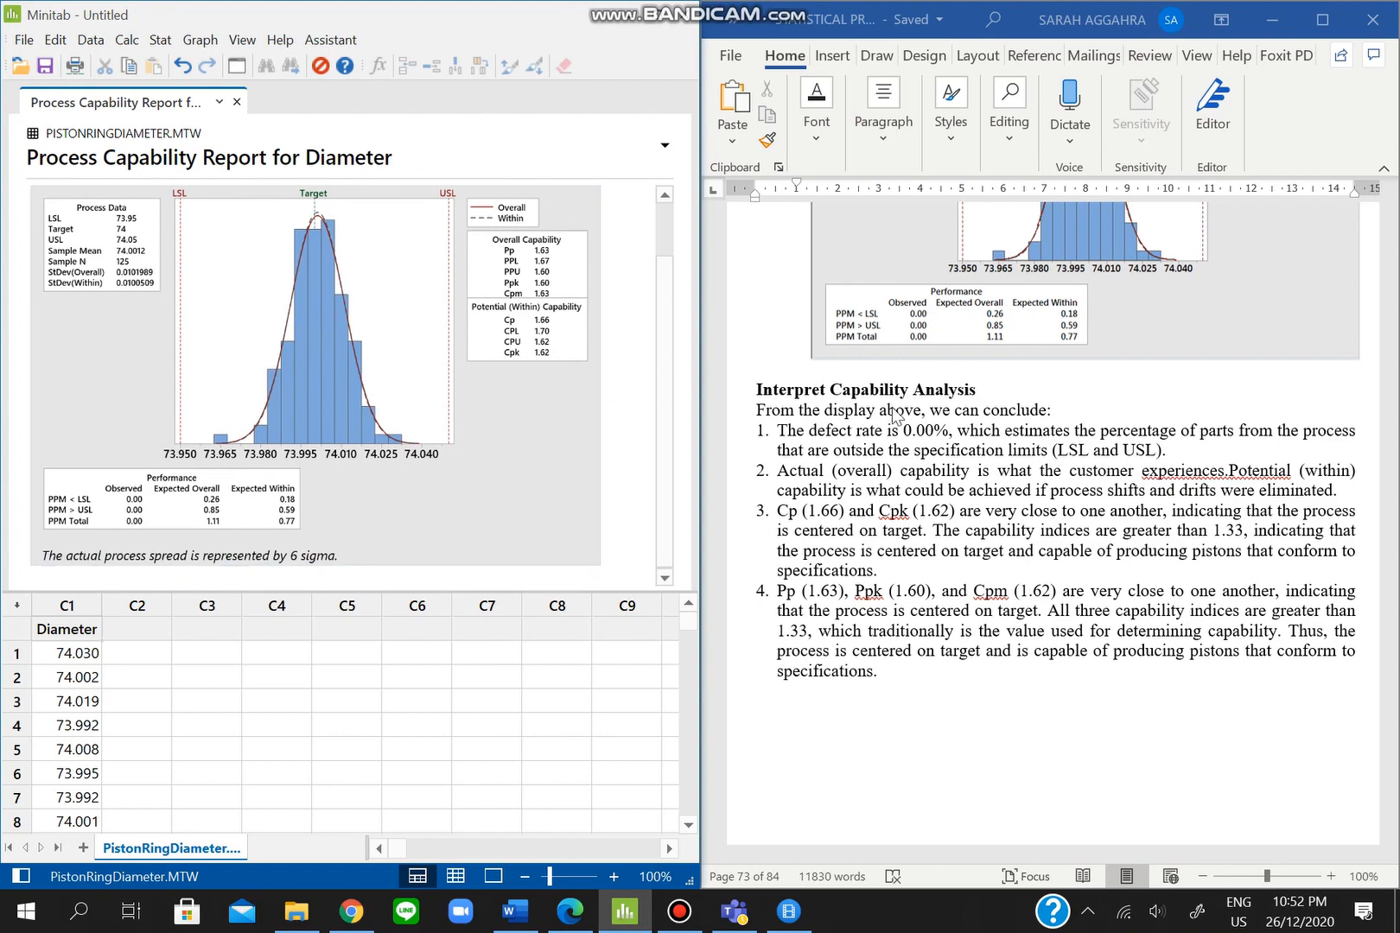
pyautogui.scroll(3, 892, 417)
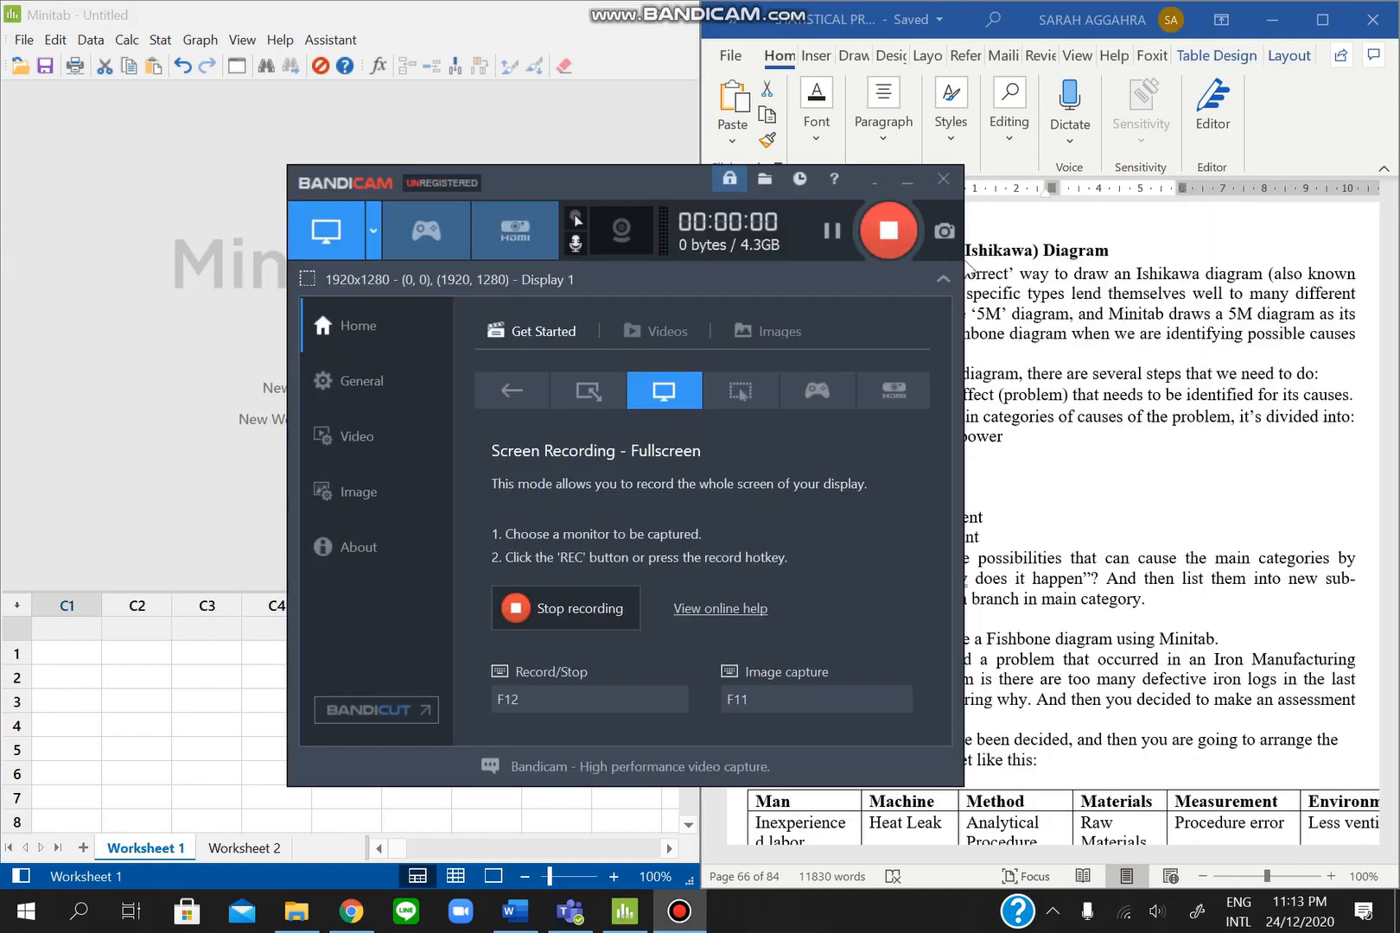
# - Minimise the Bandicam recorder window
pyautogui.click(900, 180)
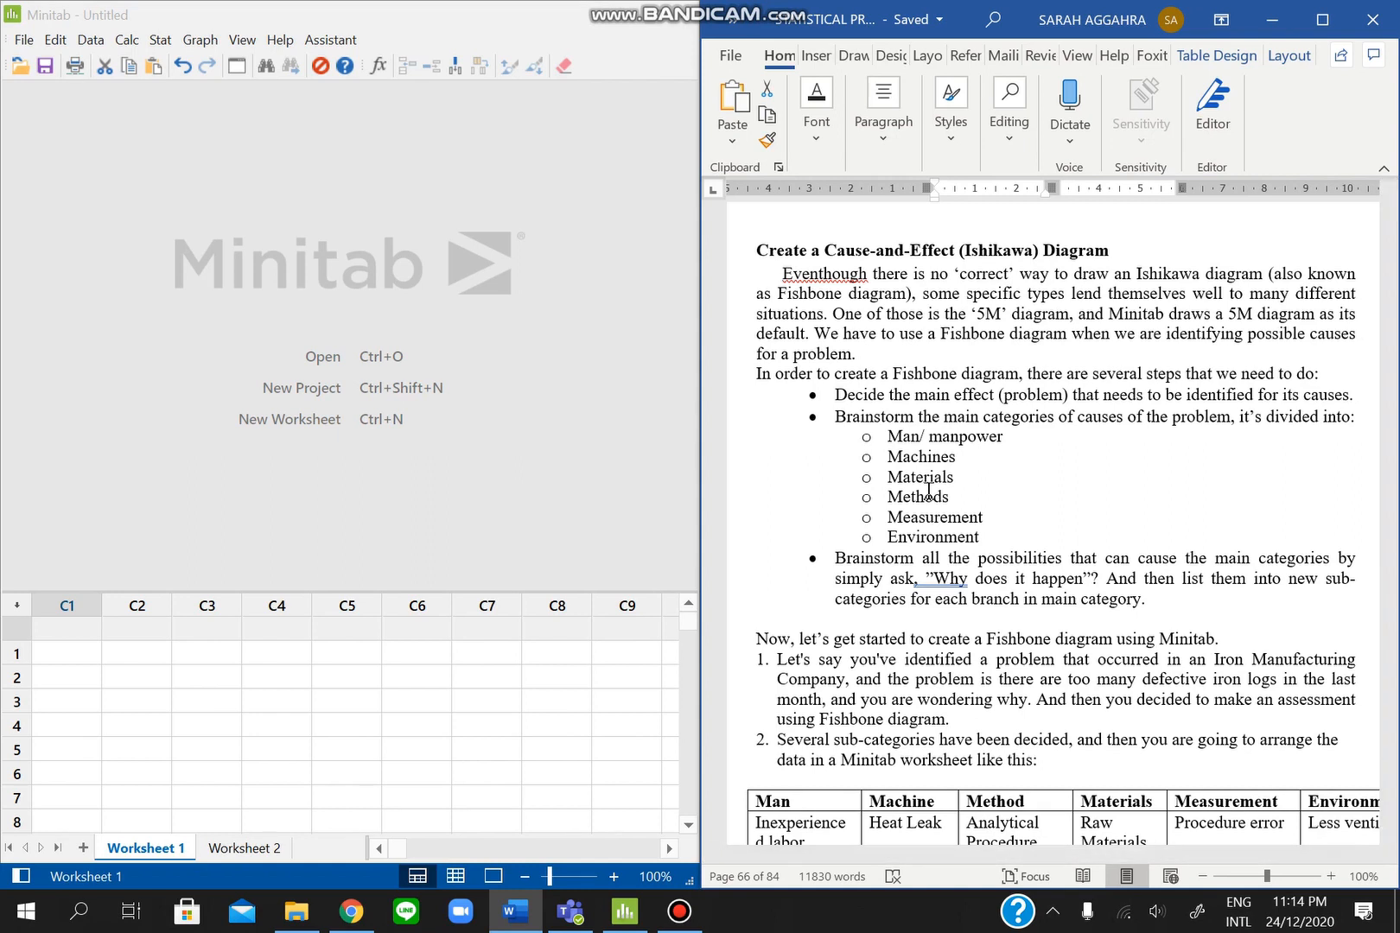
# - Scroll the Word guide to the iron-log Fishbone example with its six-category cause table
pyautogui.scroll(-1, 999, 525)
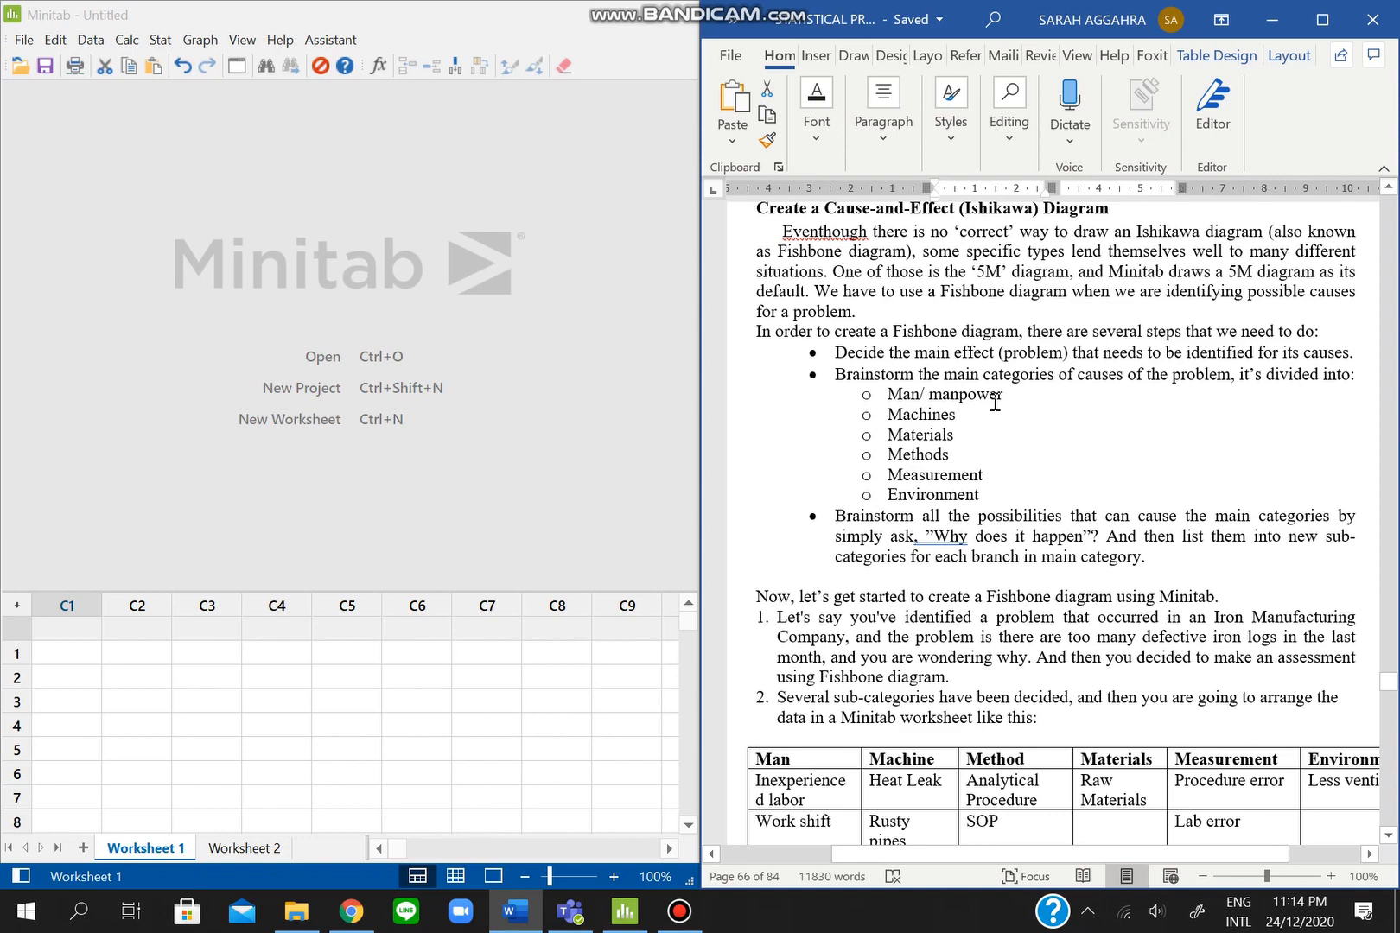
pyautogui.hscroll(1, 1021, 418)
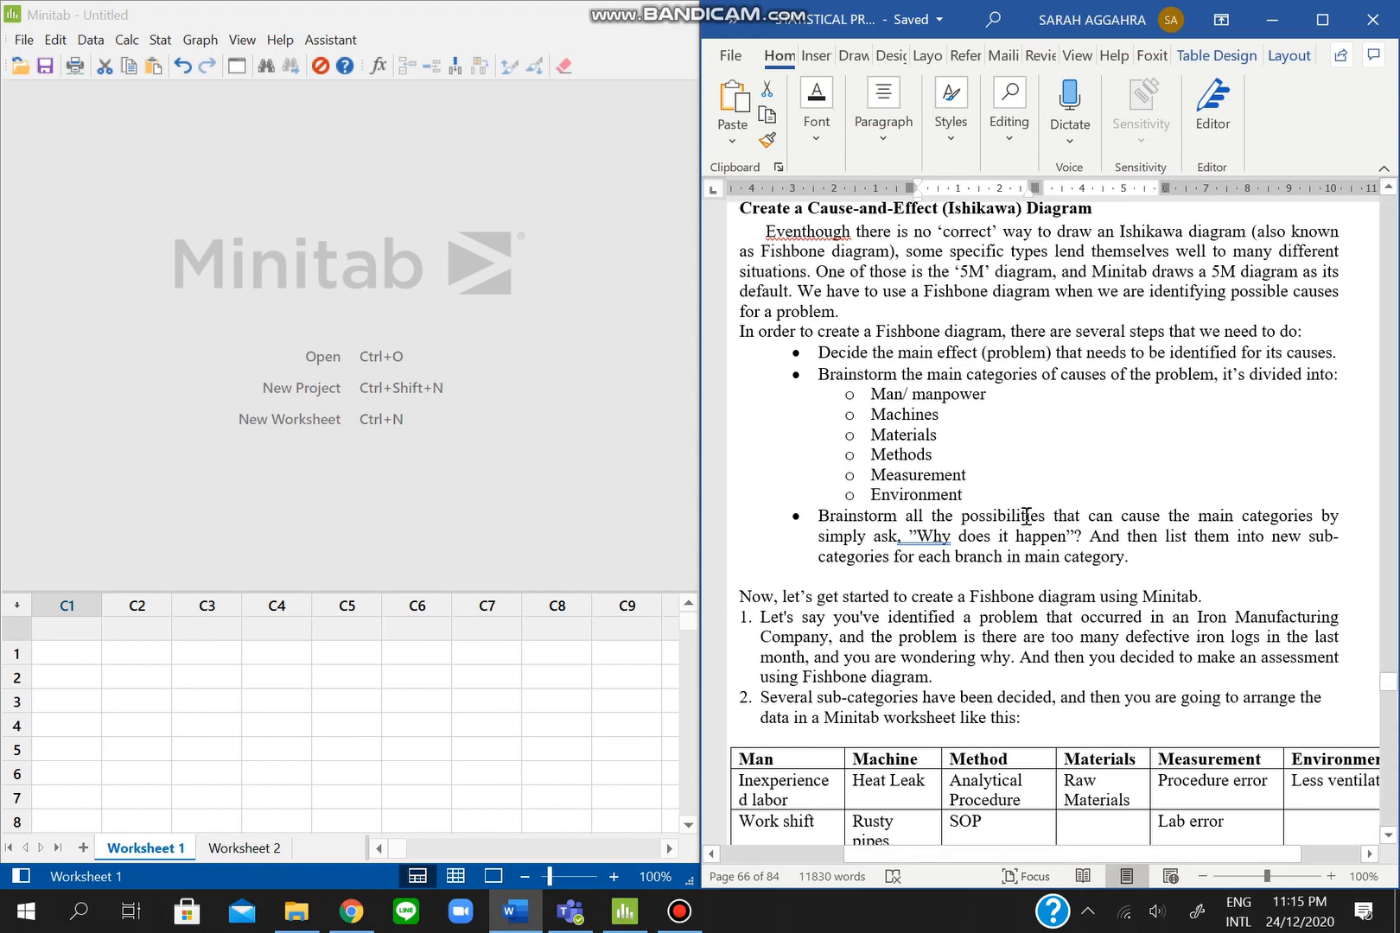
pyautogui.scroll(-1, 1026, 515)
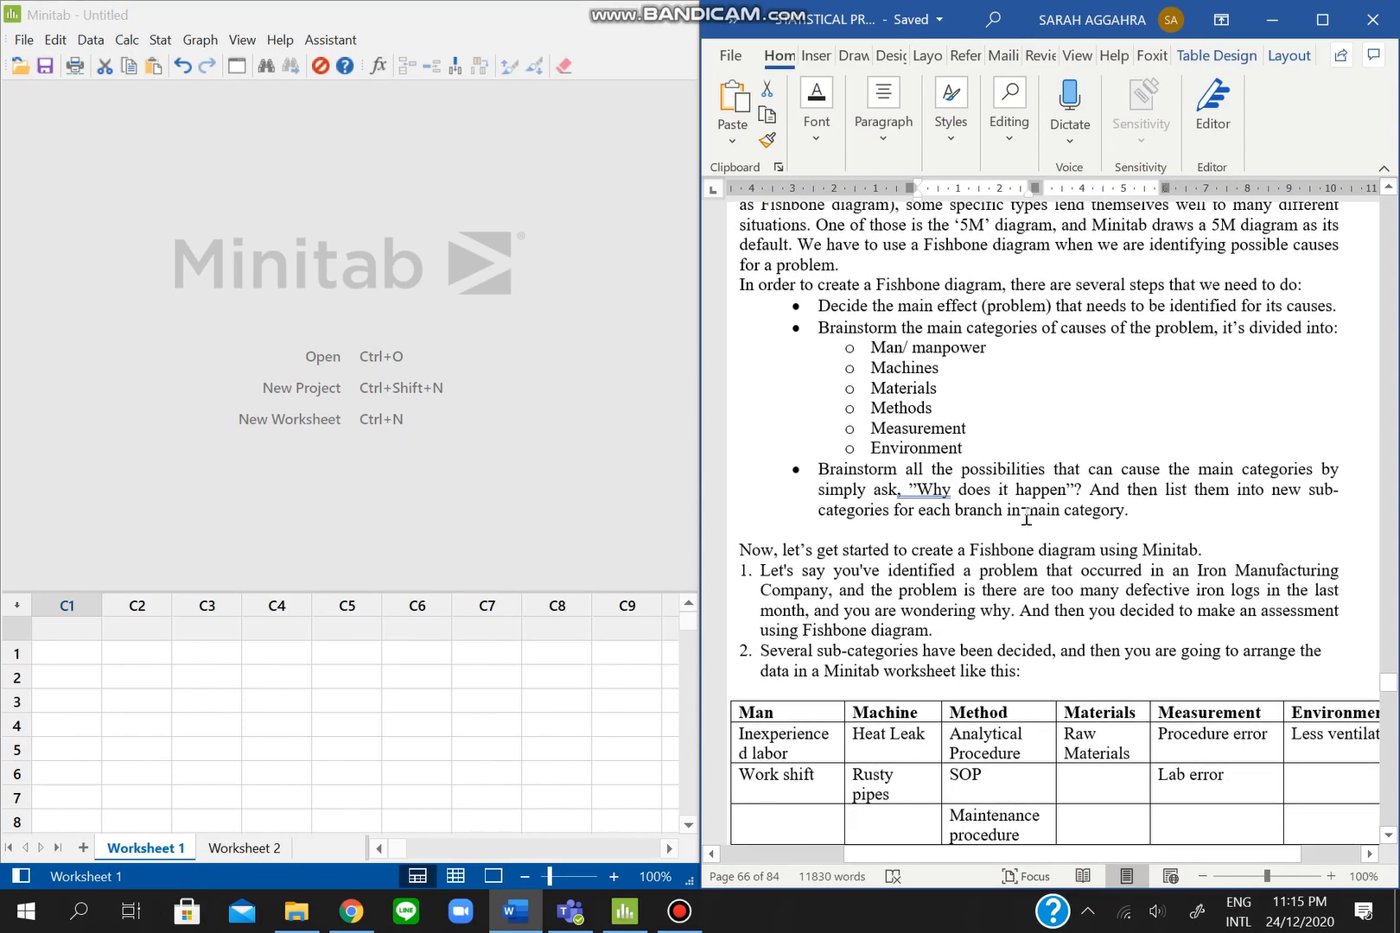
pyautogui.scroll(-6, 1025, 516)
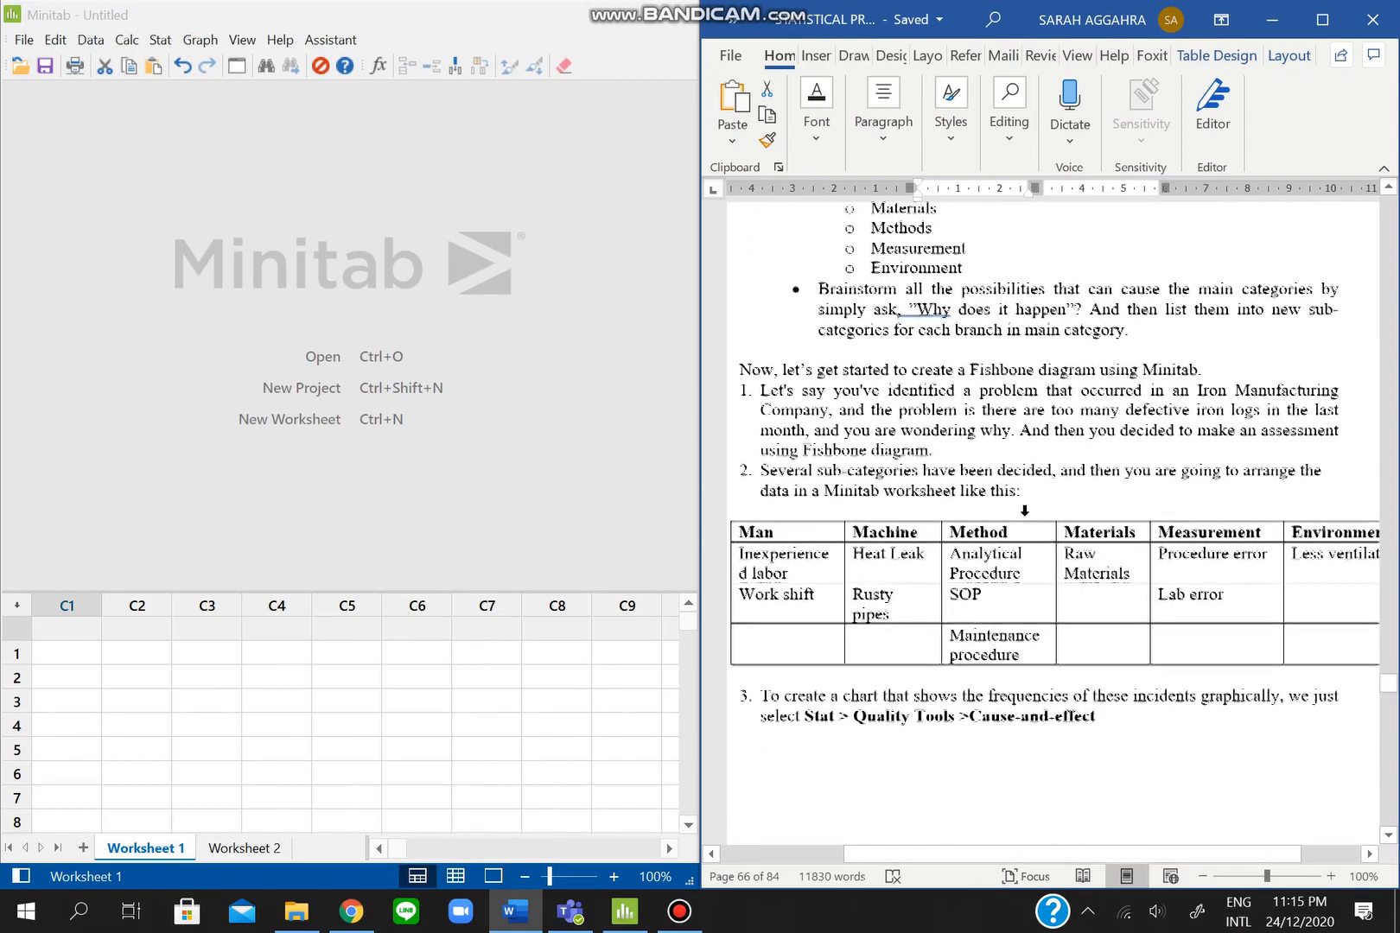
pyautogui.scroll(-1, 1026, 515)
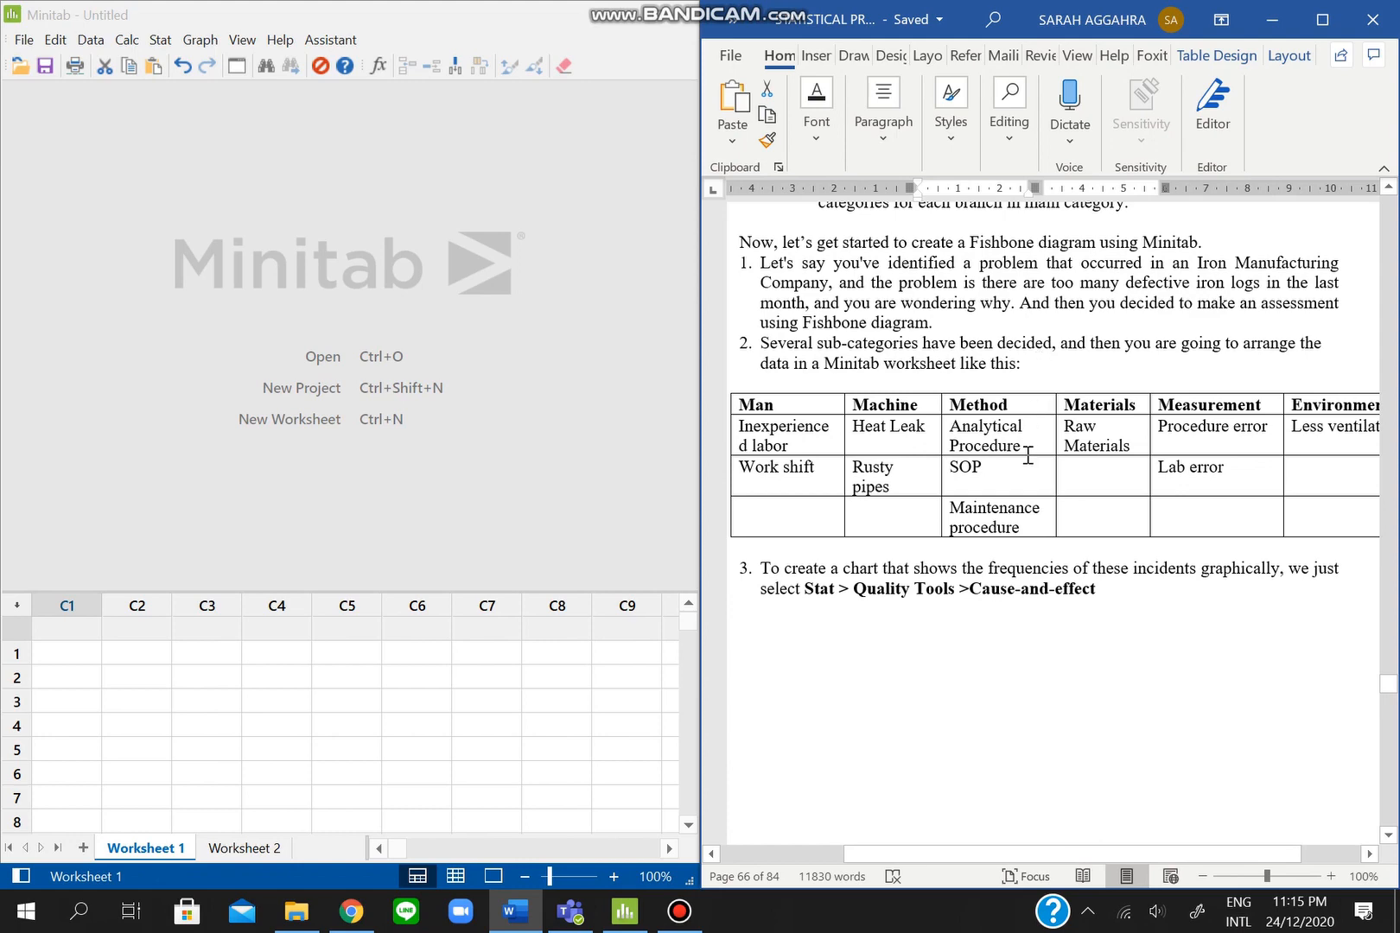
pyautogui.hscroll(2, 1002, 456)
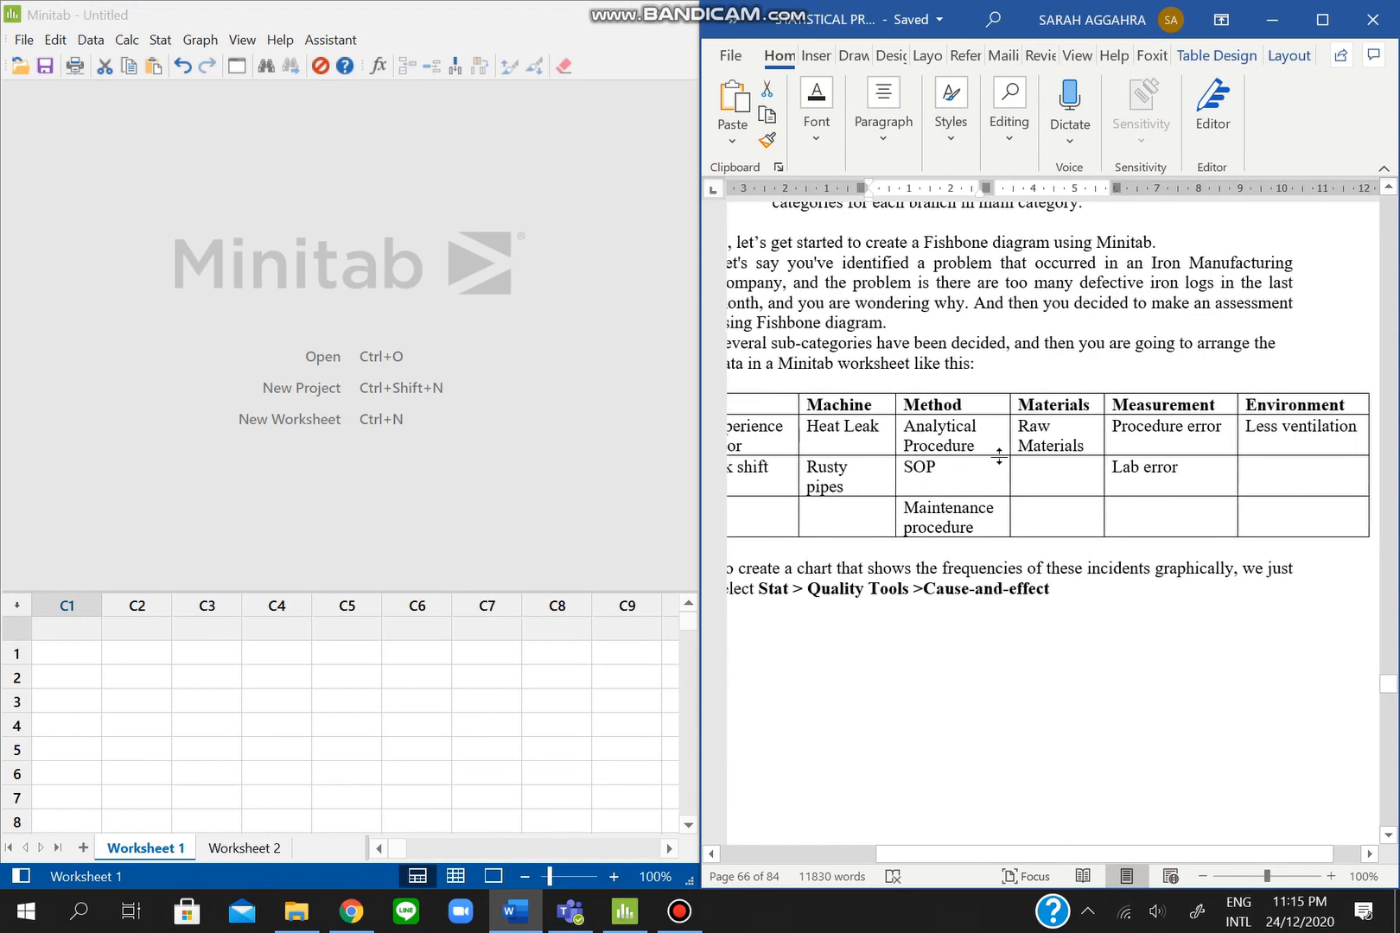
pyautogui.scroll(-1, 1000, 456)
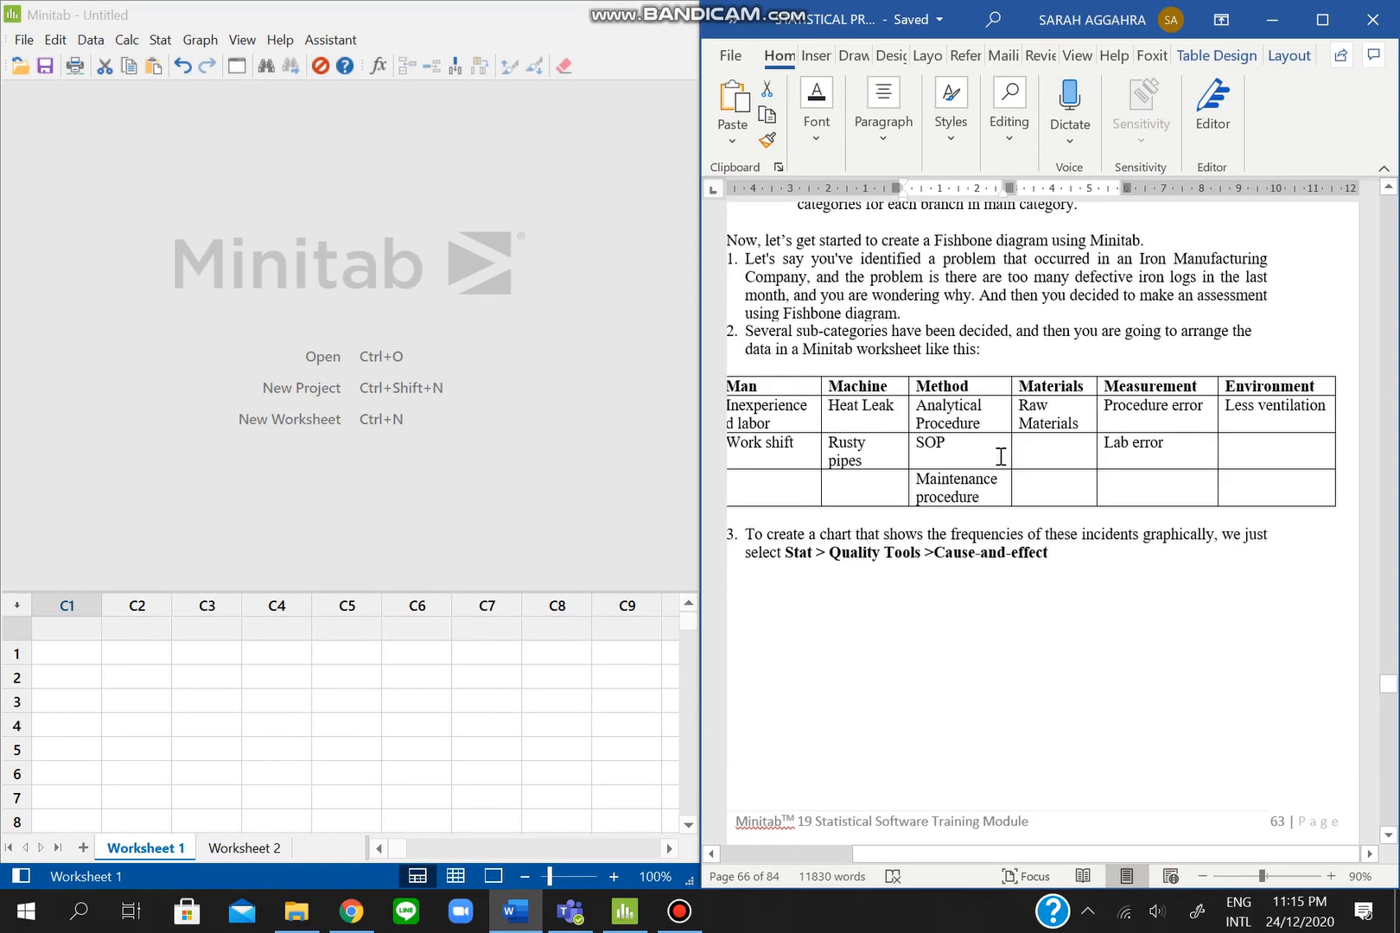
pyautogui.hscroll(-1, 1000, 456)
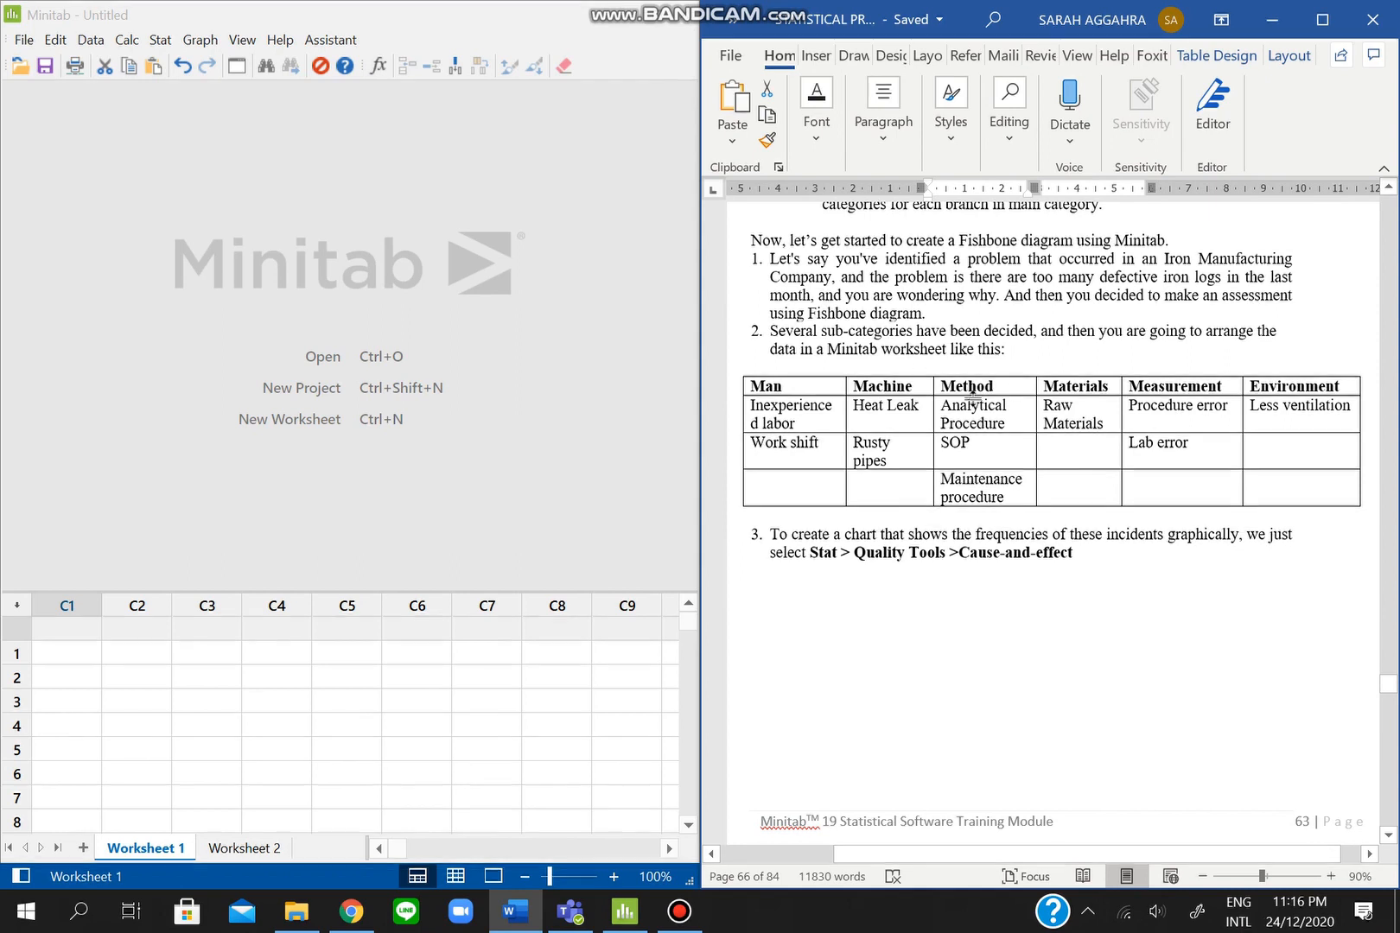
# - Paste the Word cause-category table into the Minitab worksheet and check the Man column entries
pyautogui.moveTo(765, 387); pyautogui.dragTo(1305, 482)
pyautogui.hotkey('ctrl', 'c')
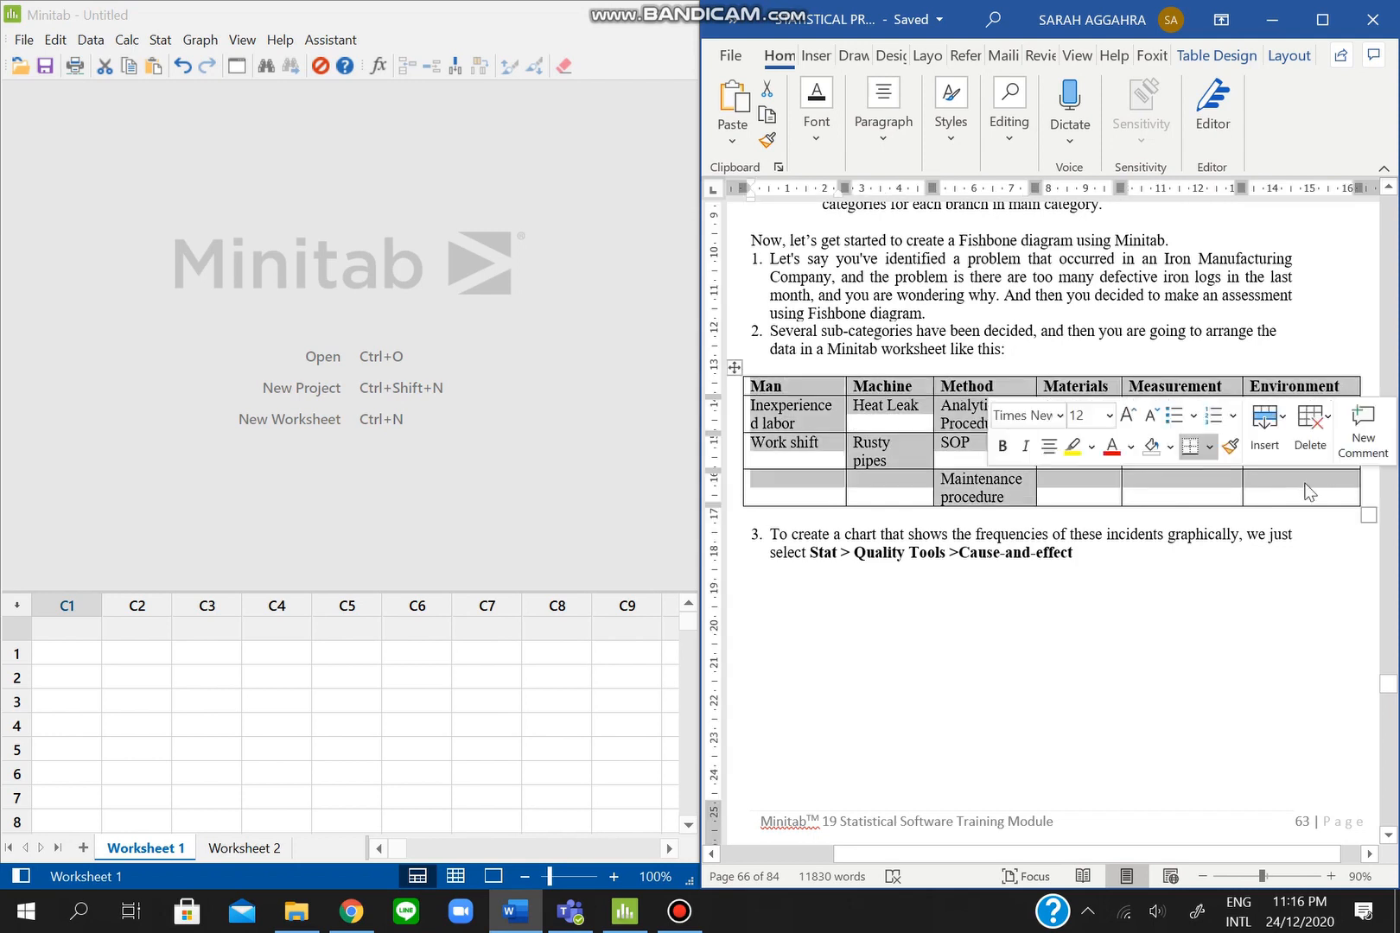
pyautogui.click(89, 619)
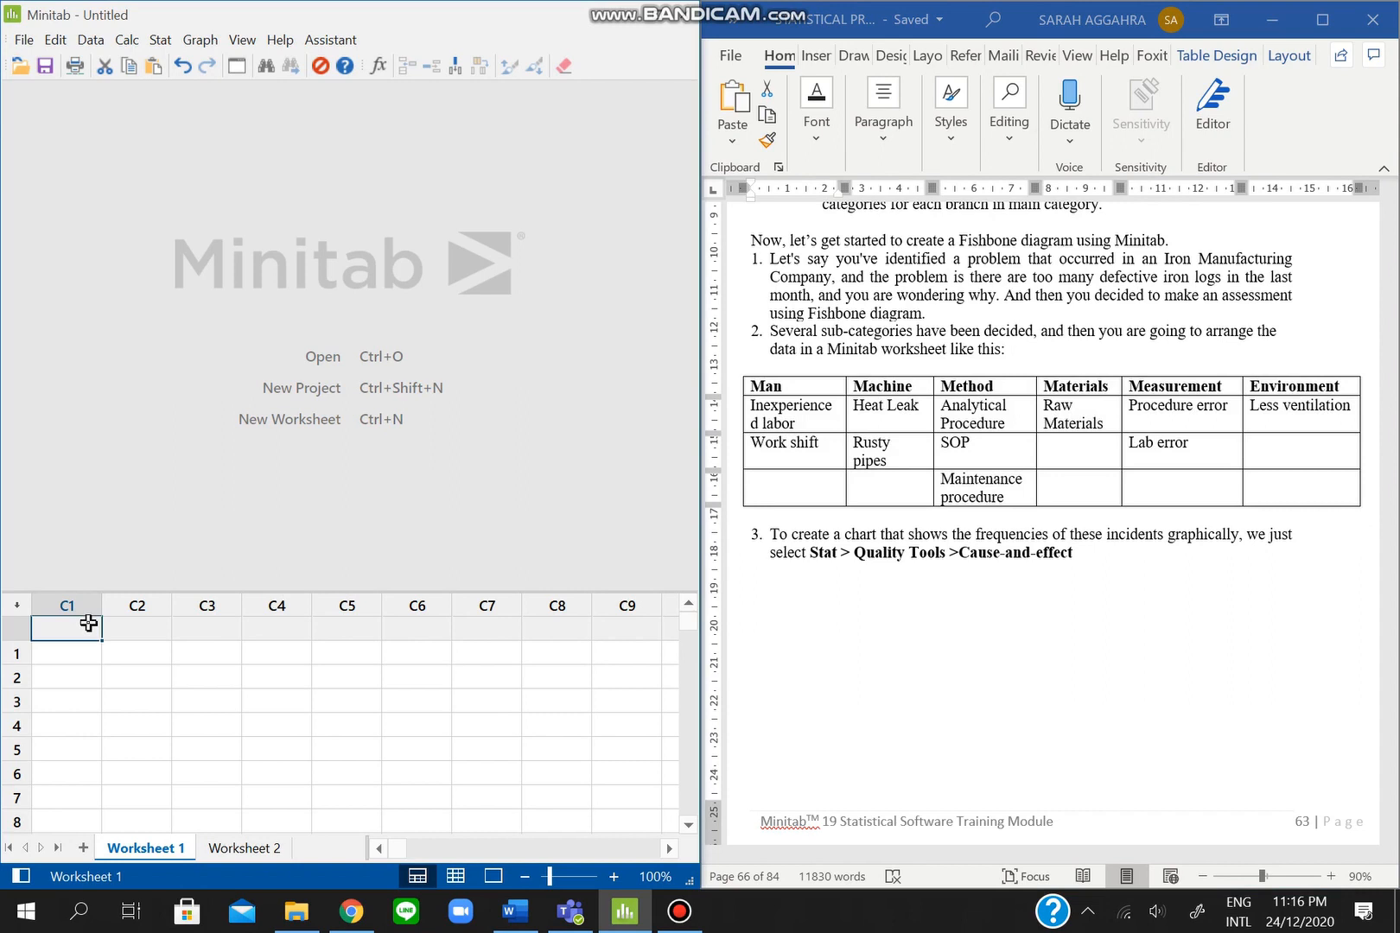
pyautogui.hotkey('ctrl', 'v')
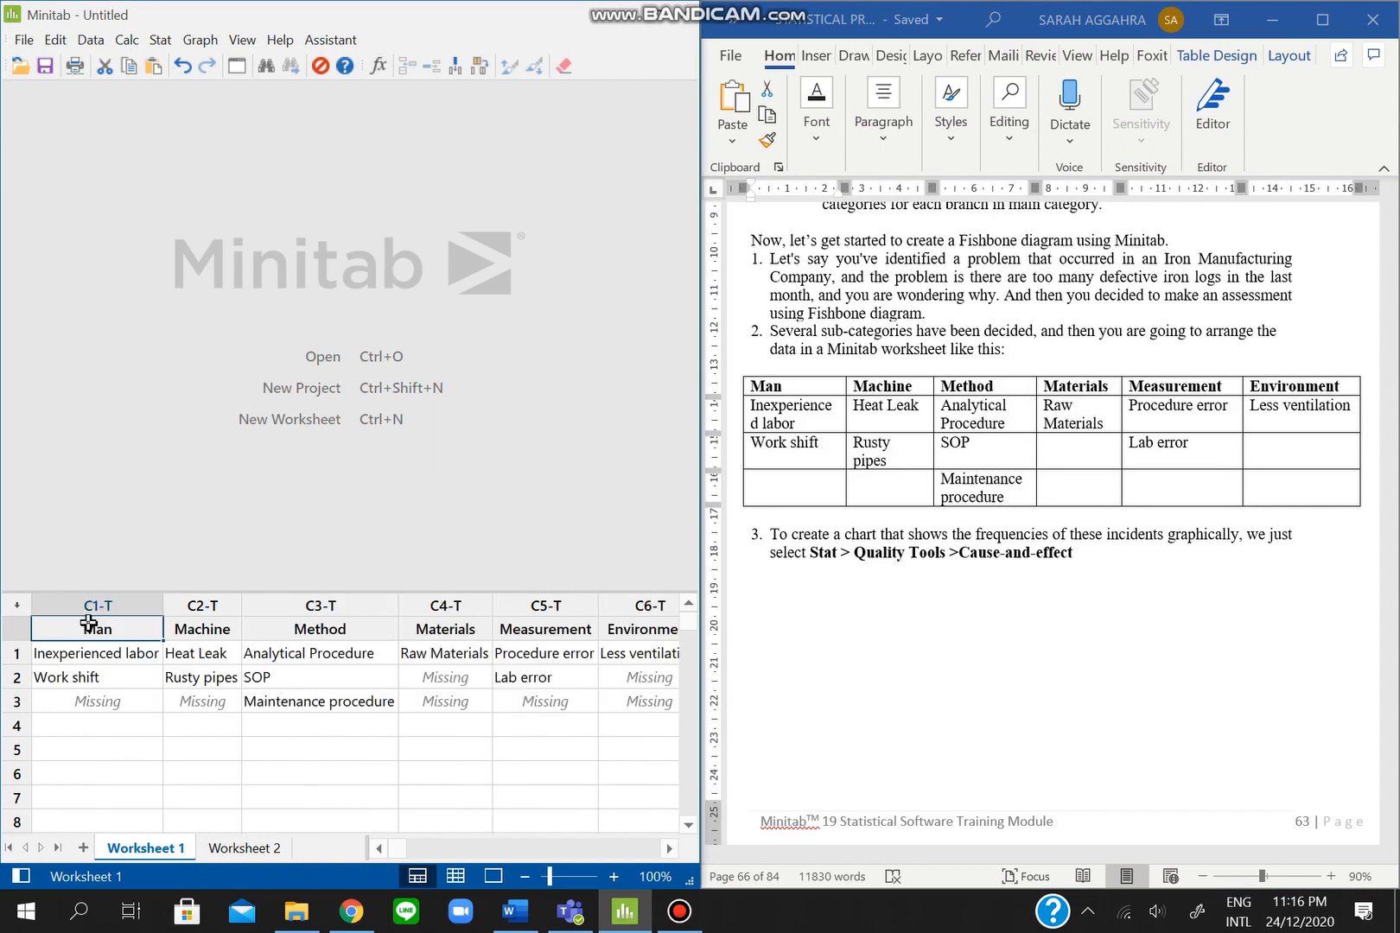
pyautogui.click(108, 704)
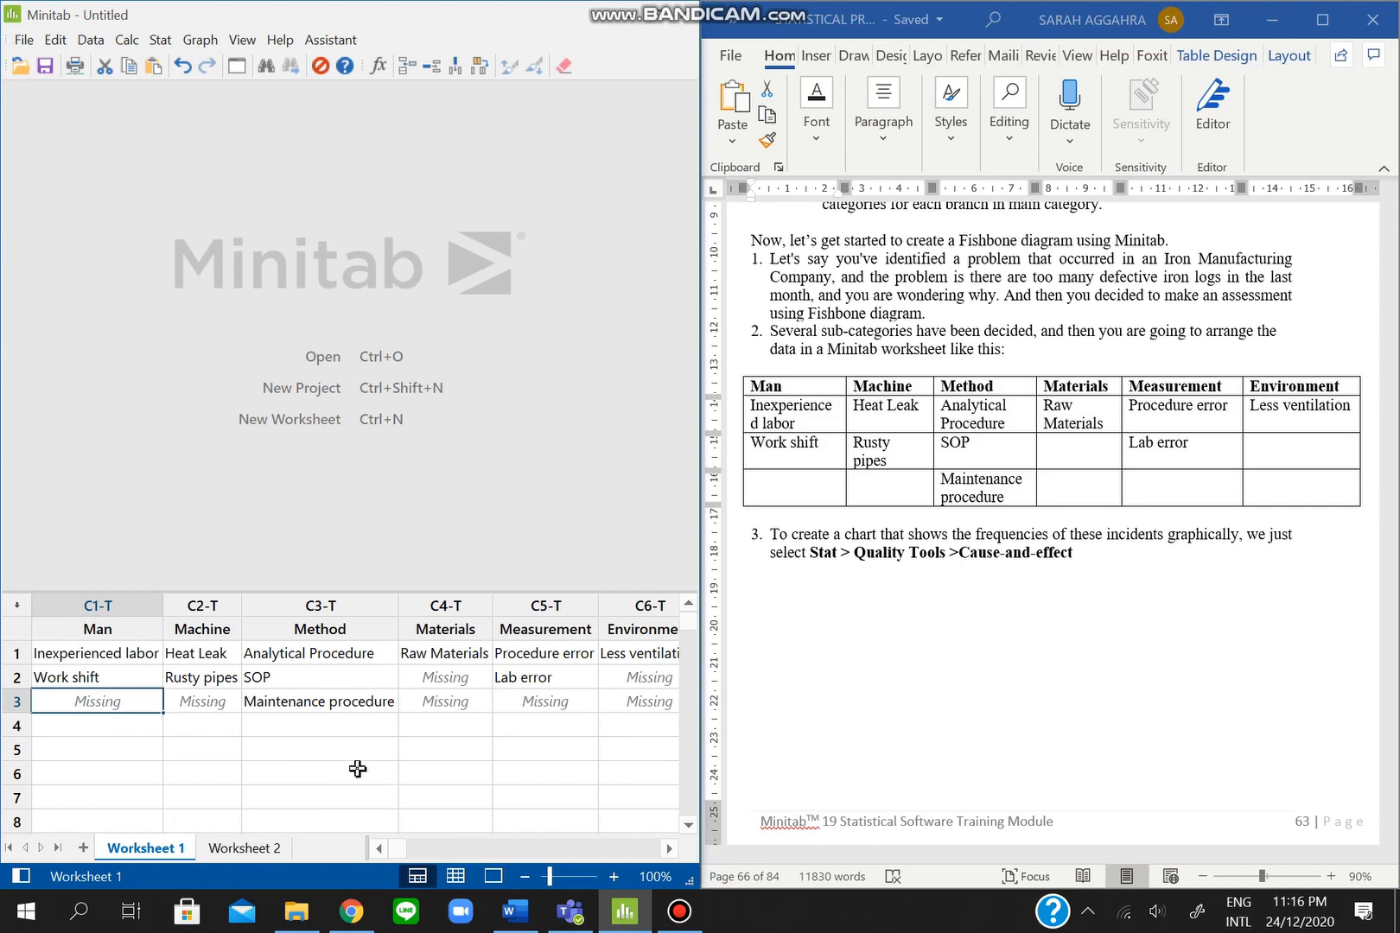
pyautogui.click(117, 637)
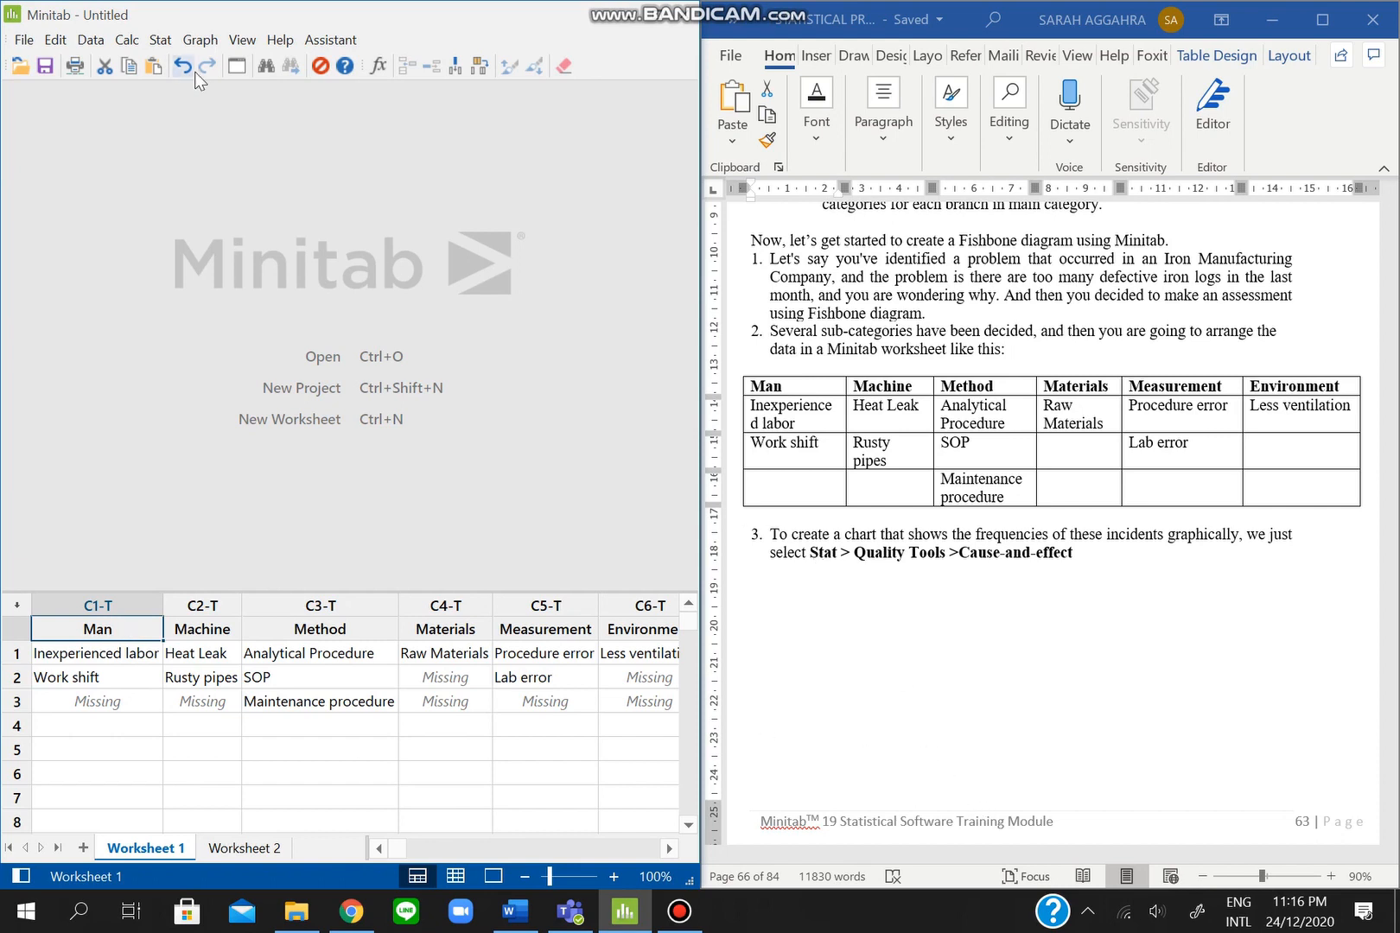
# - Open the Cause-and-Effect Diagram dialog from Stat > Quality Tools
pyautogui.click(168, 43)
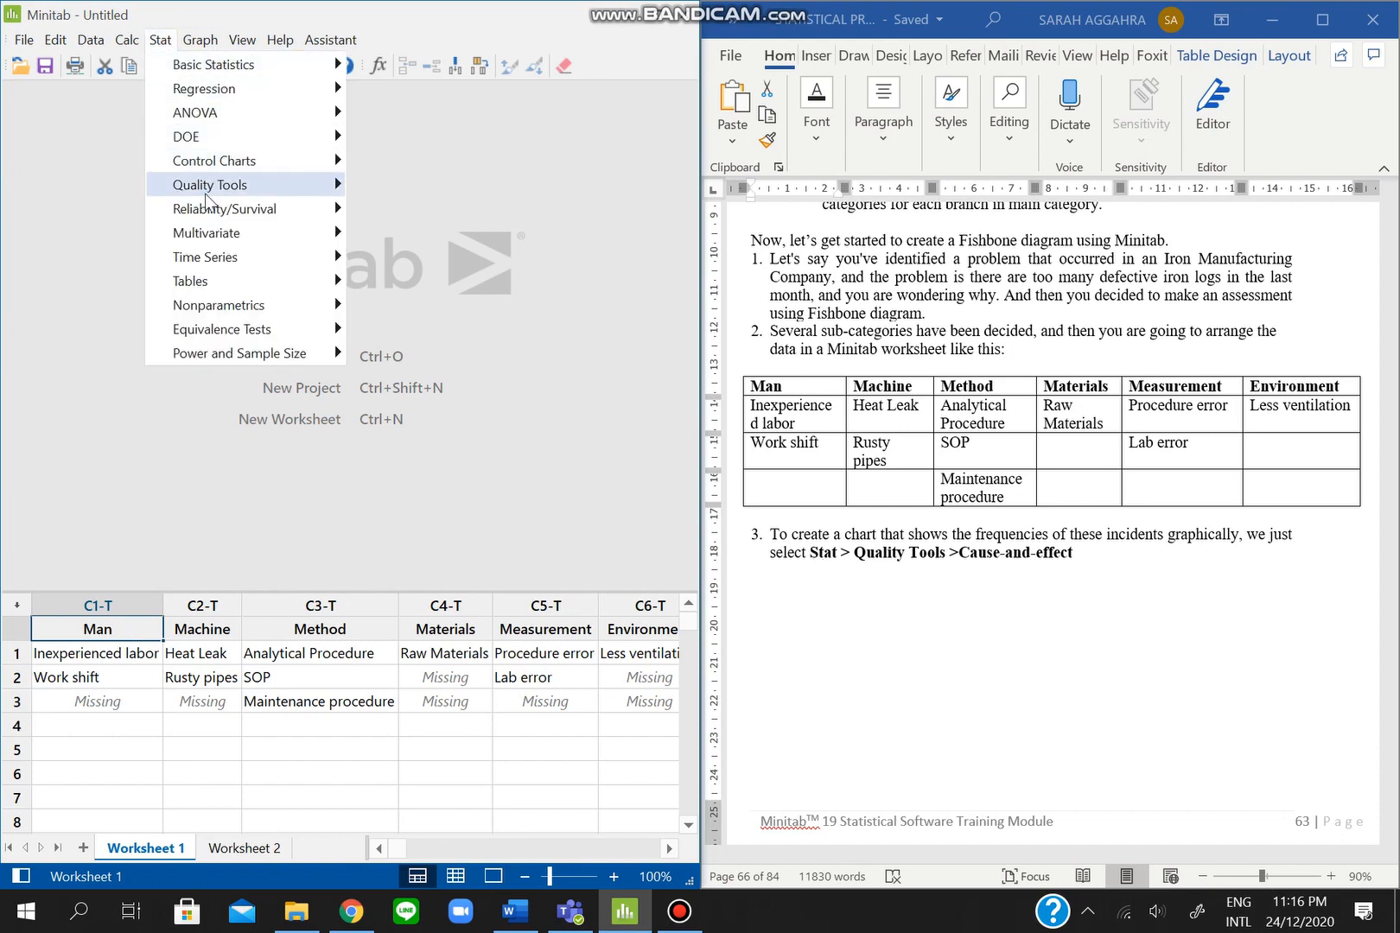
pyautogui.moveTo(207, 190)
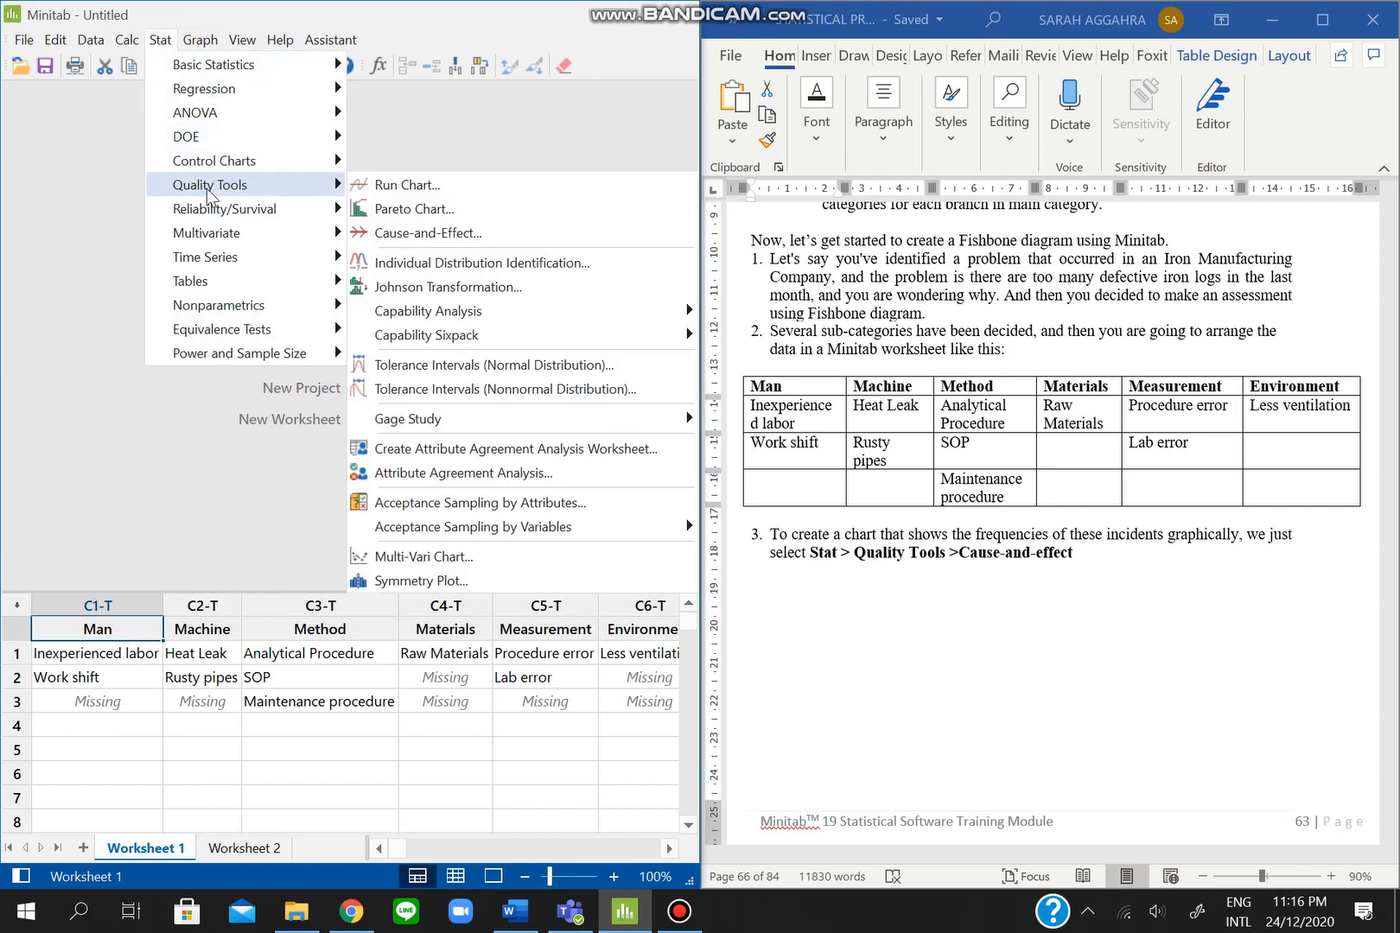
pyautogui.click(447, 233)
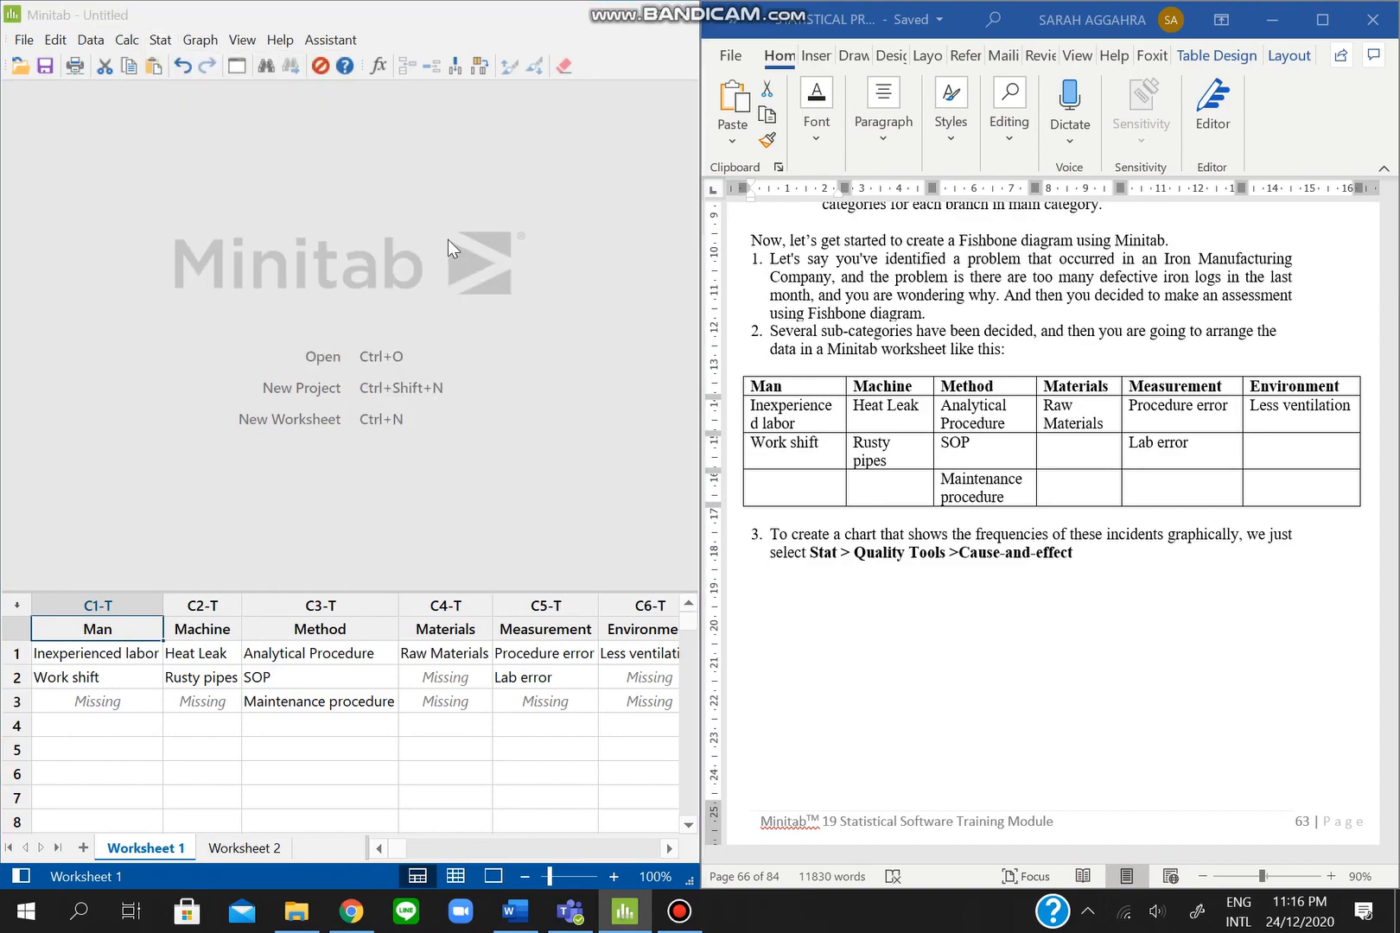
pyautogui.scroll(-10, 992, 508)
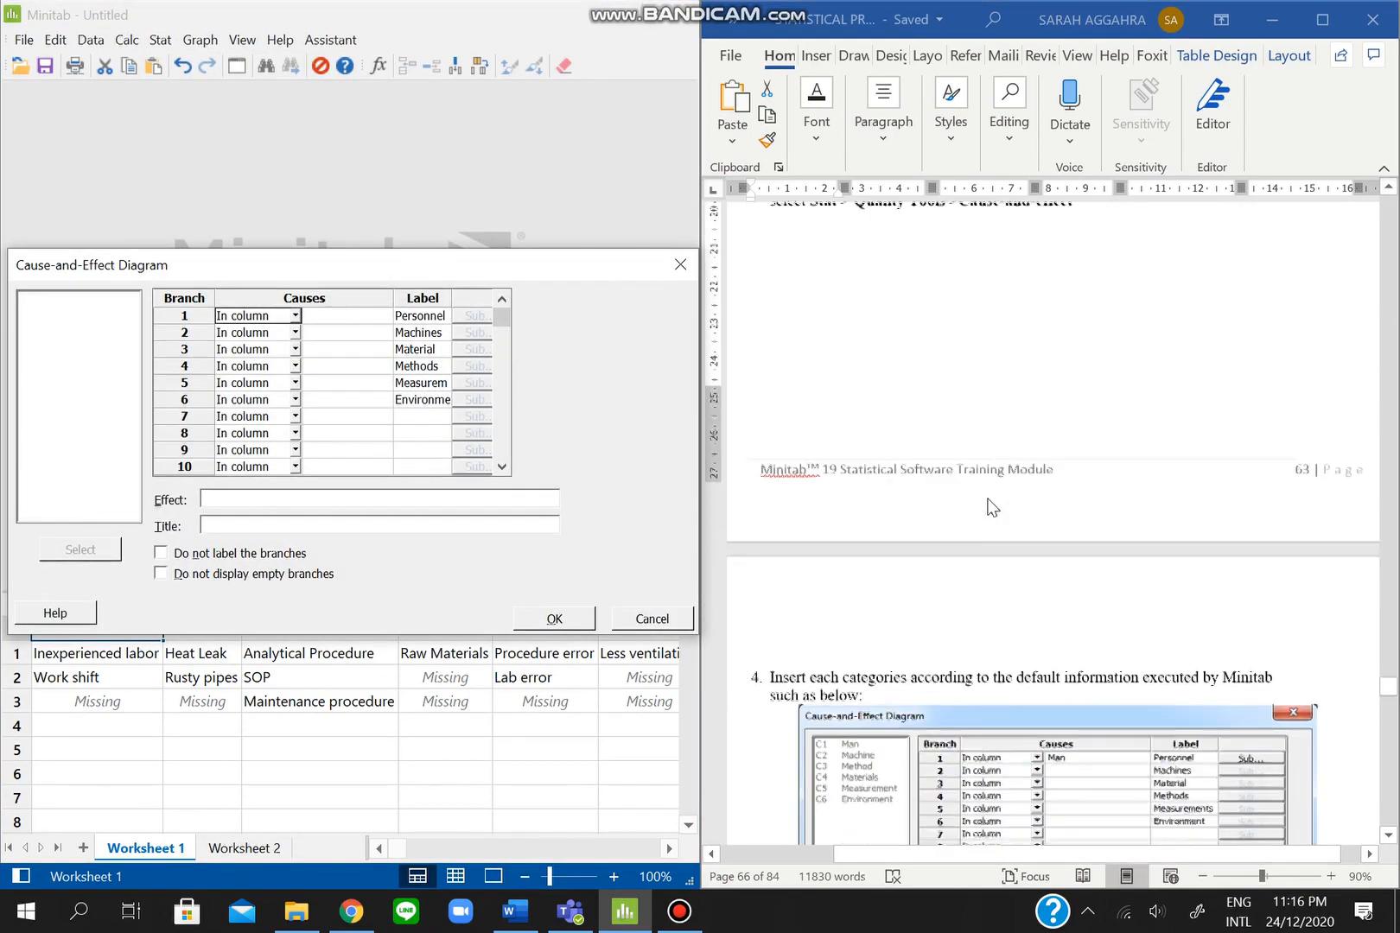
# - Assign Man, Machine, Materials, Method, Measurement and Environment columns to cause branches 1–6
pyautogui.scroll(-3, 992, 508)
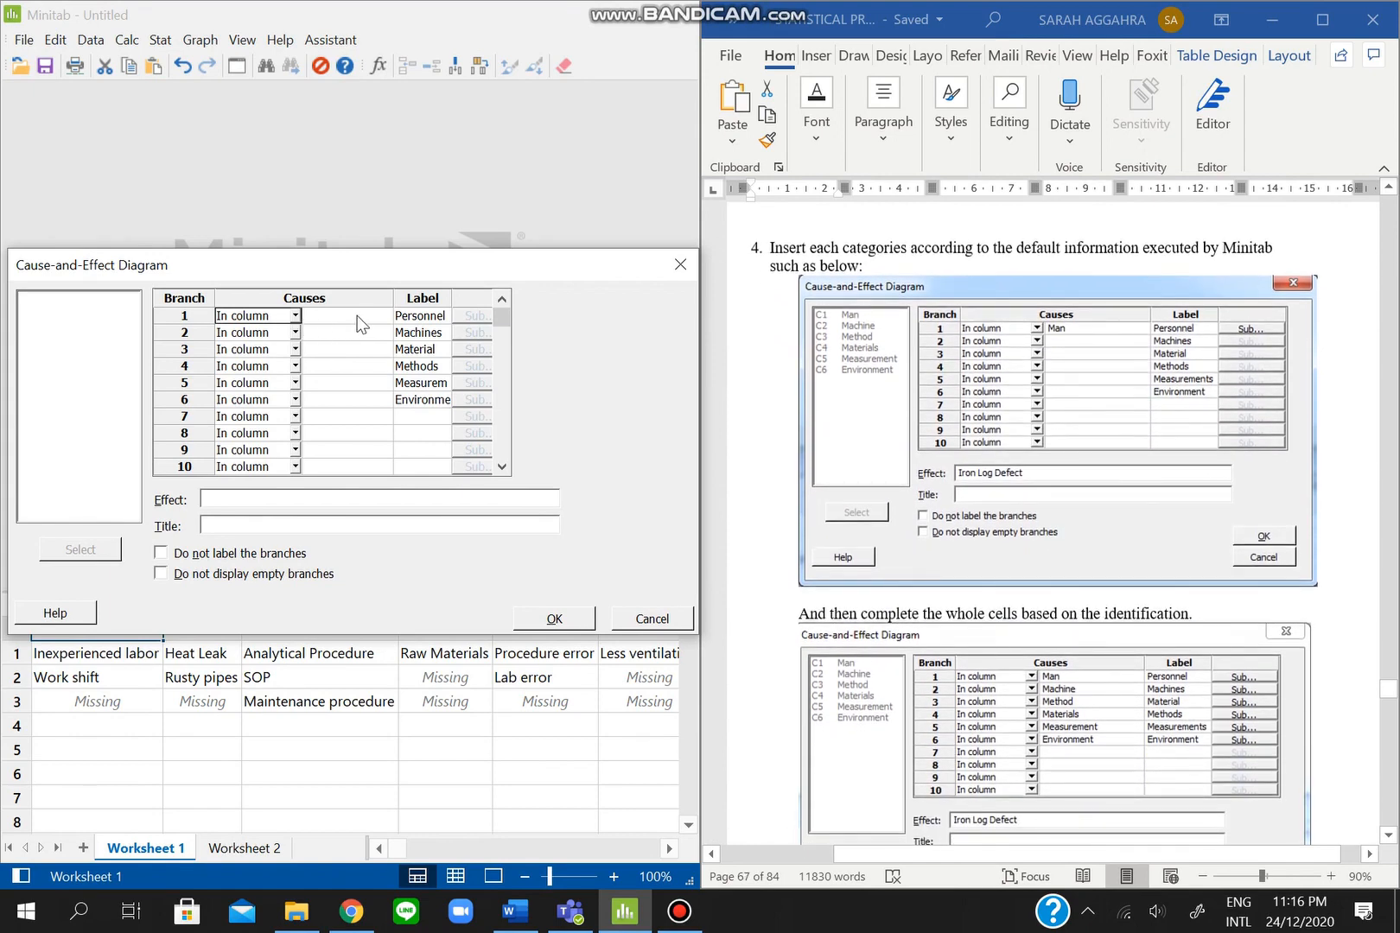
pyautogui.click(321, 321)
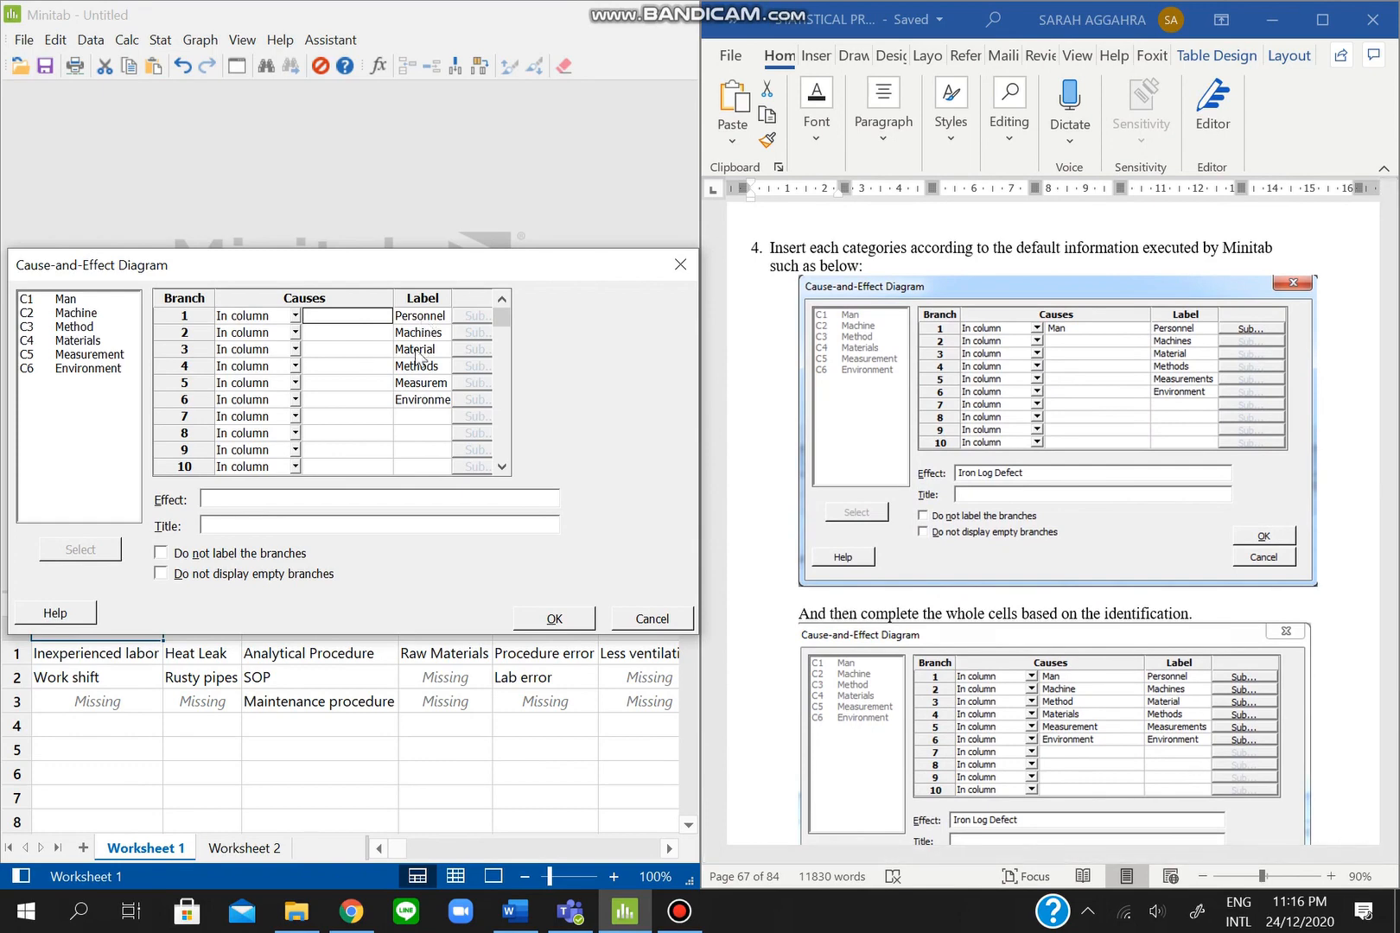
pyautogui.doubleClick(85, 298)
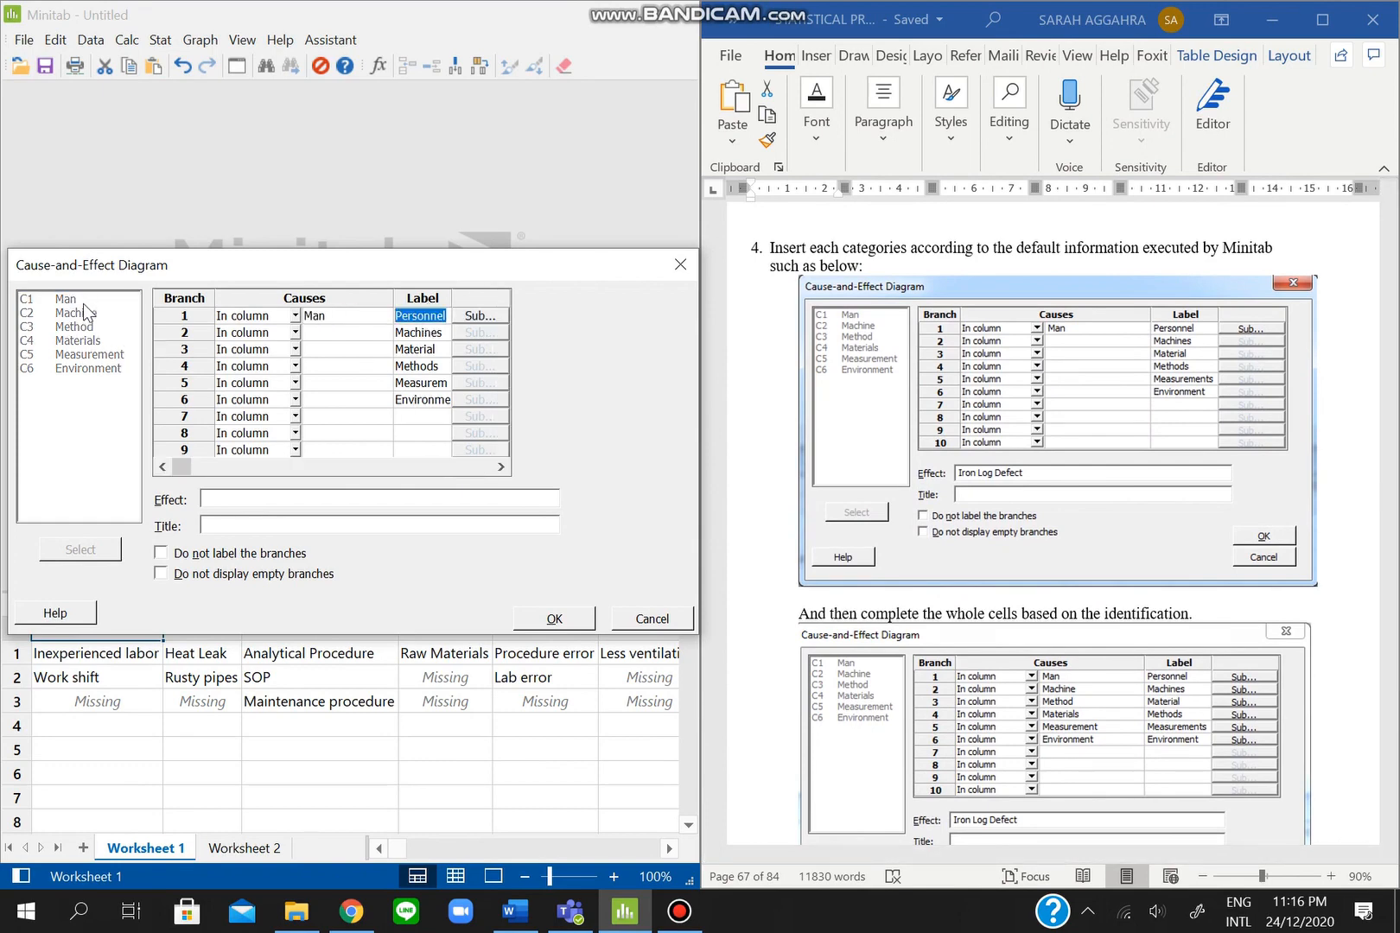
pyautogui.click(328, 334)
pyautogui.click(111, 313)
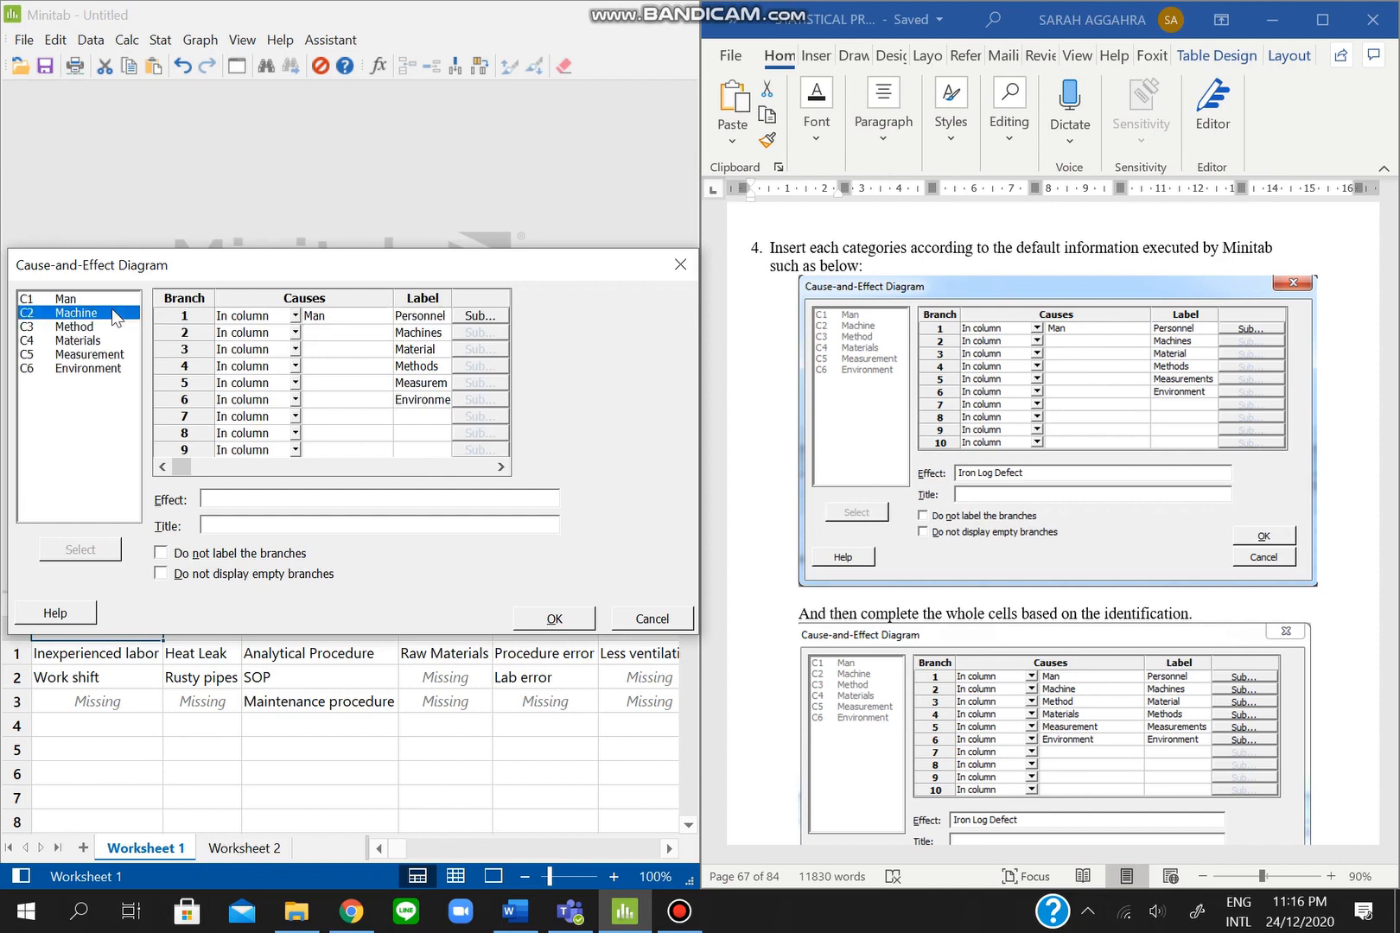
pyautogui.doubleClick(111, 309)
pyautogui.click(316, 349)
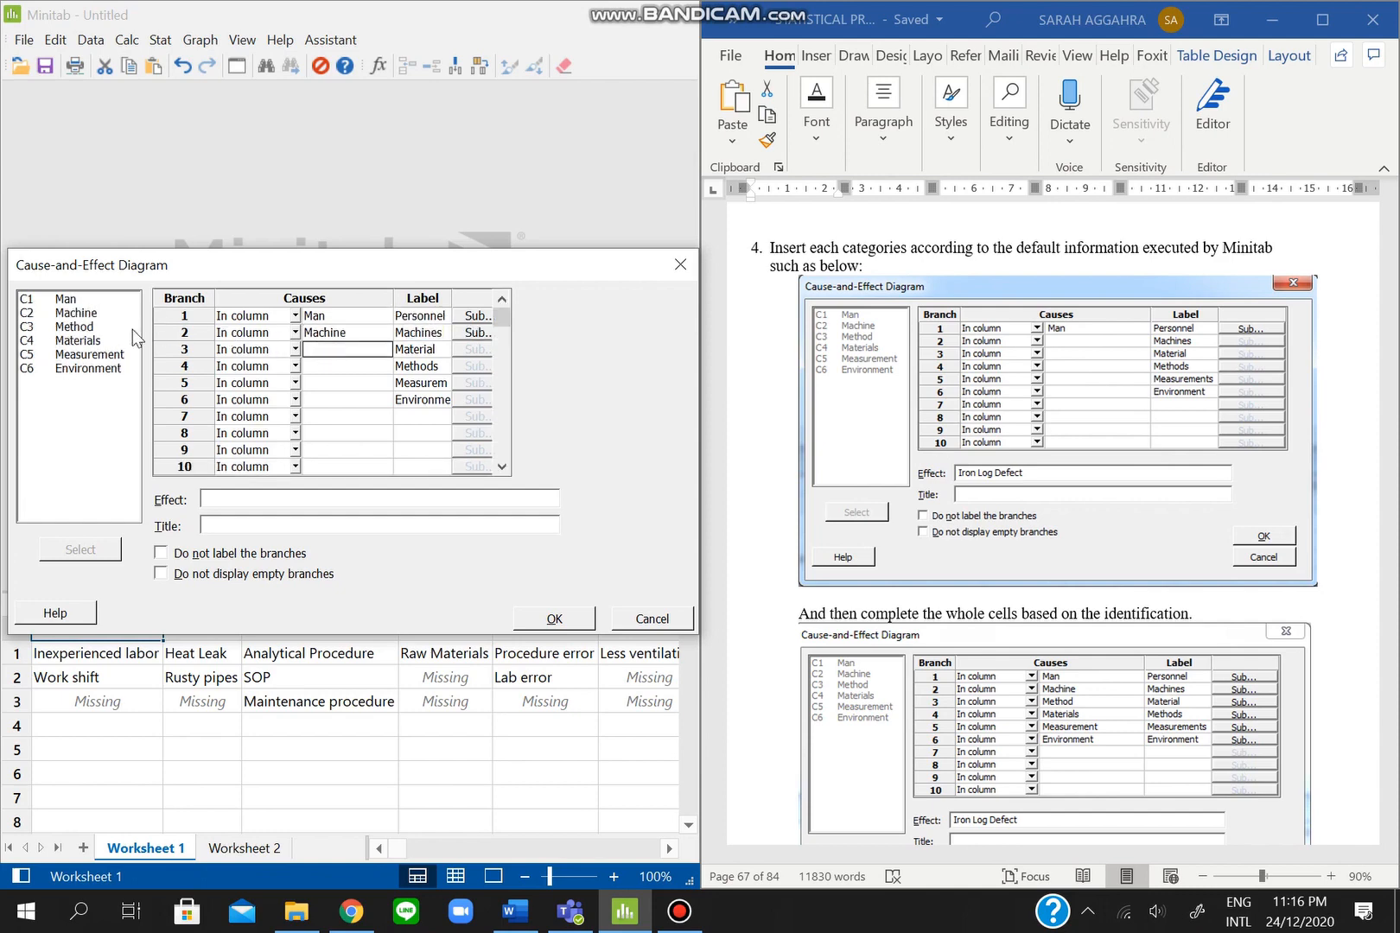
pyautogui.doubleClick(108, 340)
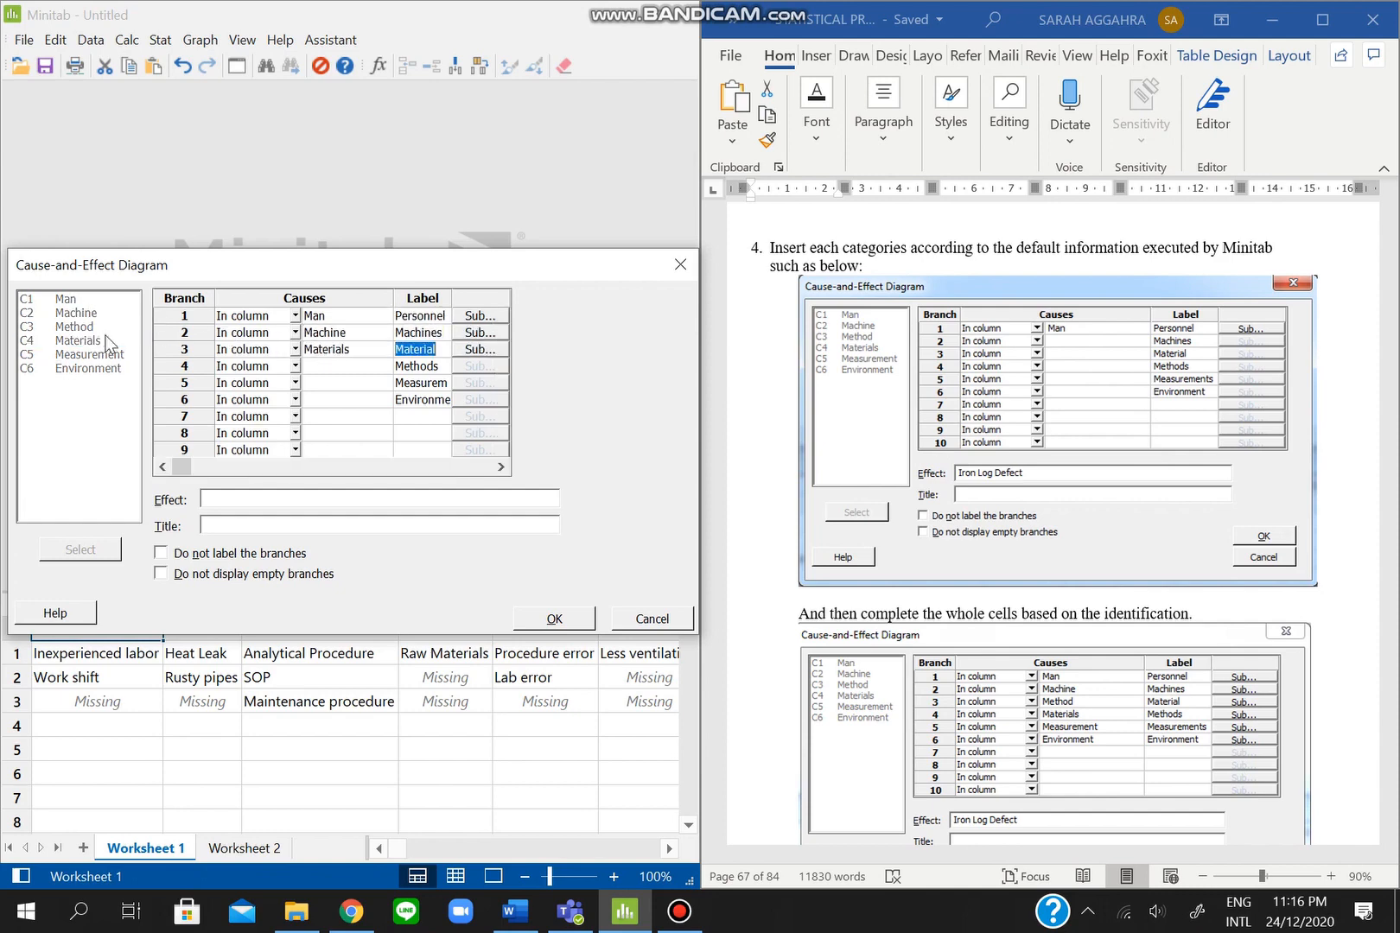
pyautogui.click(334, 366)
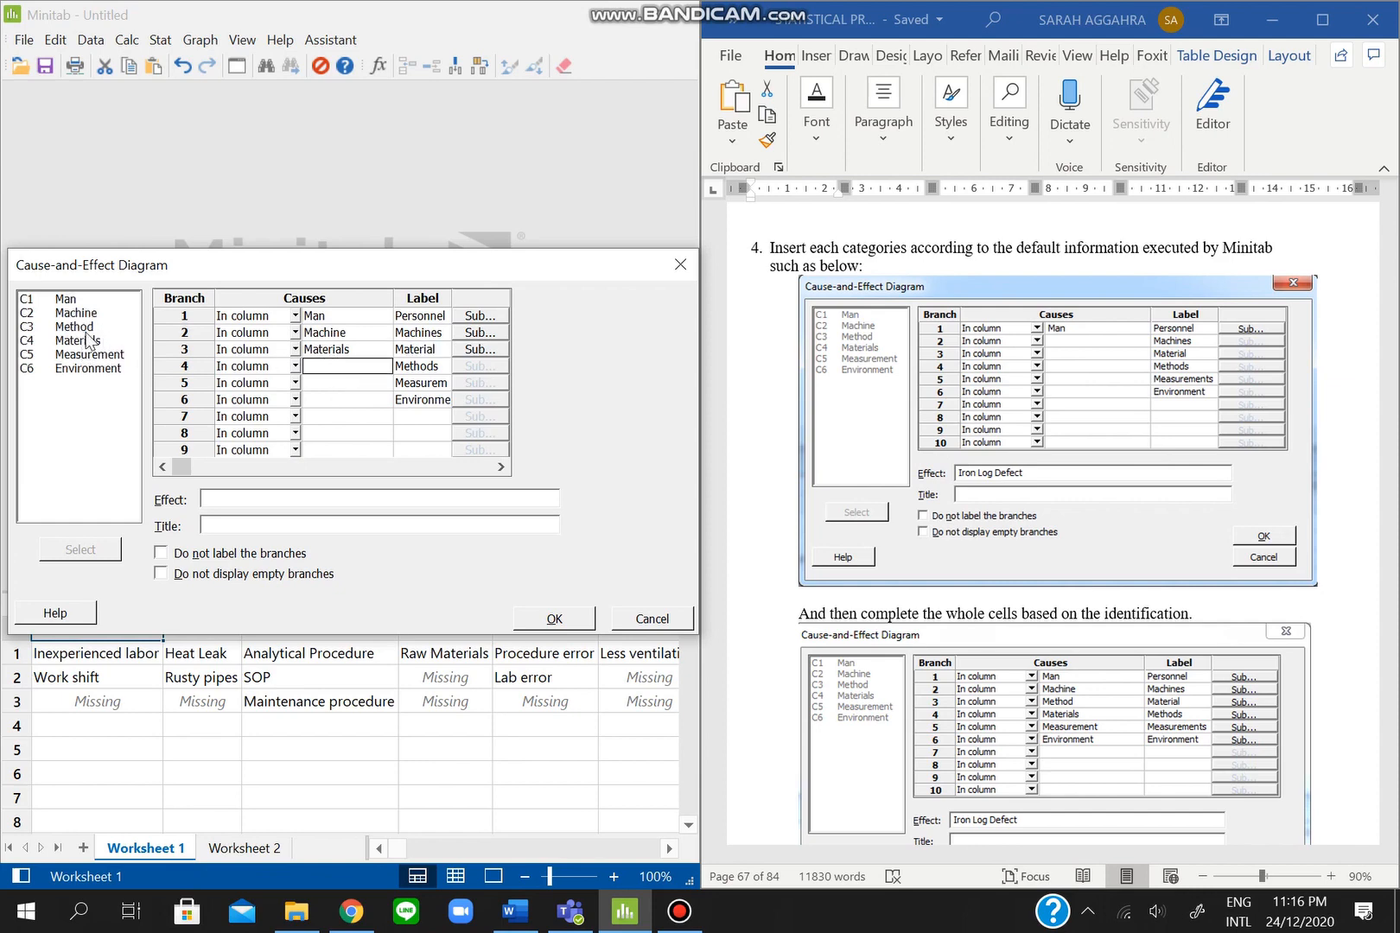
pyautogui.doubleClick(88, 330)
pyautogui.click(329, 383)
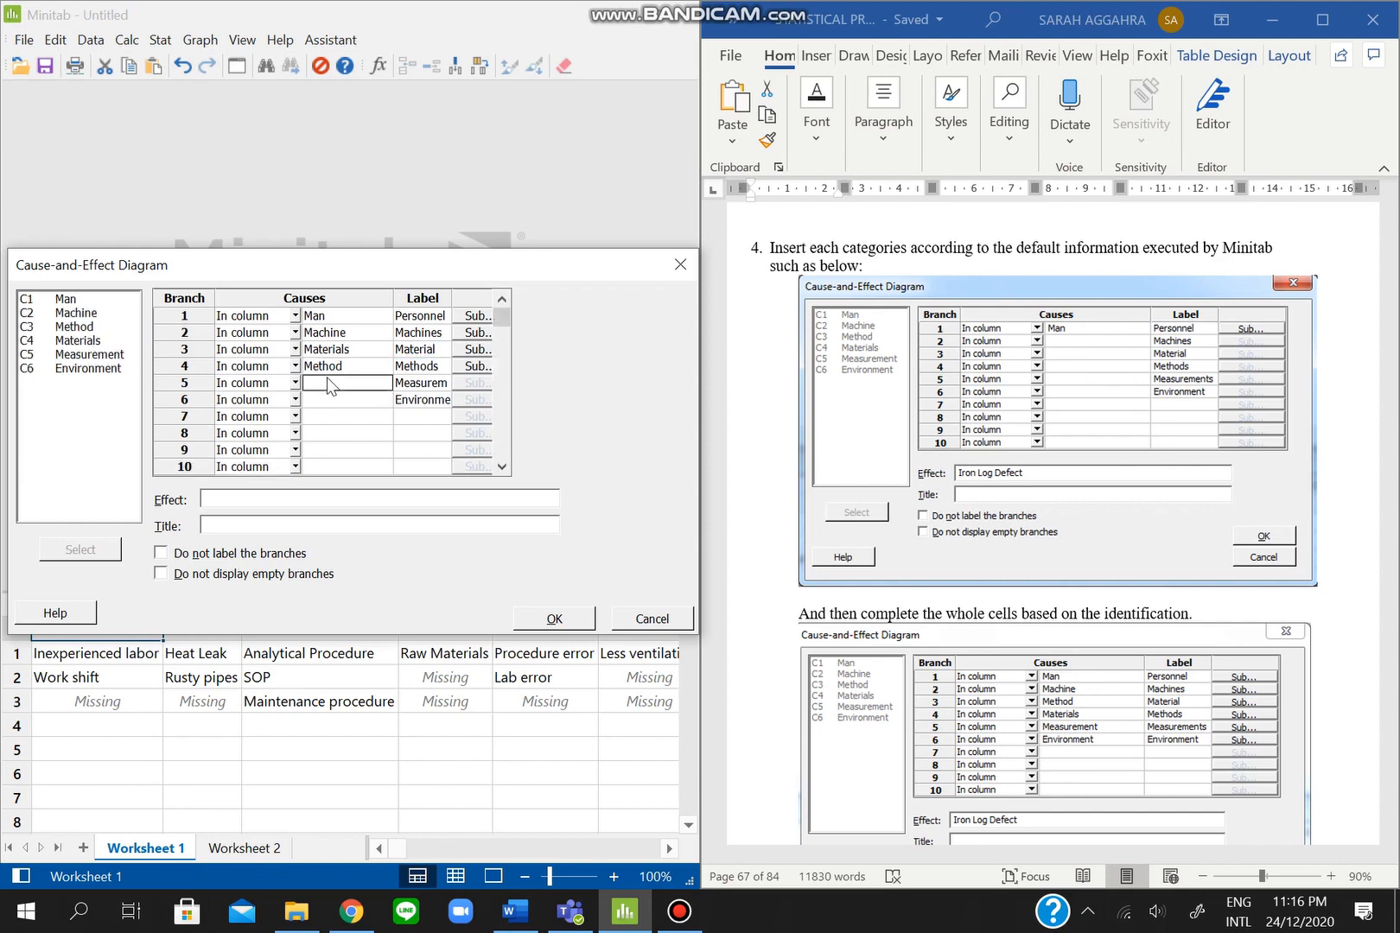
pyautogui.doubleClick(112, 355)
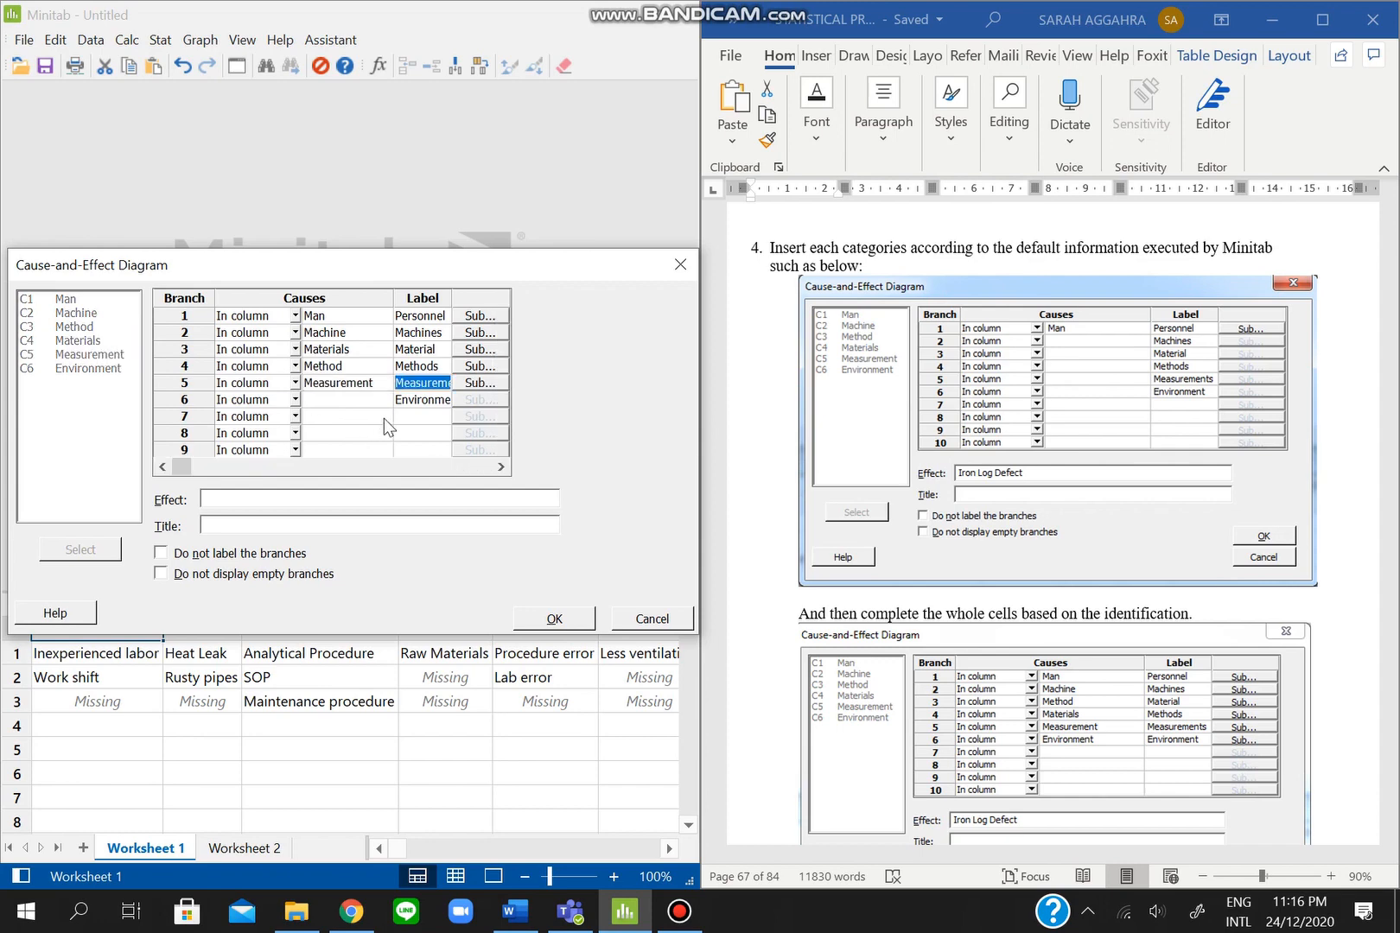
pyautogui.click(369, 399)
pyautogui.doubleClick(83, 369)
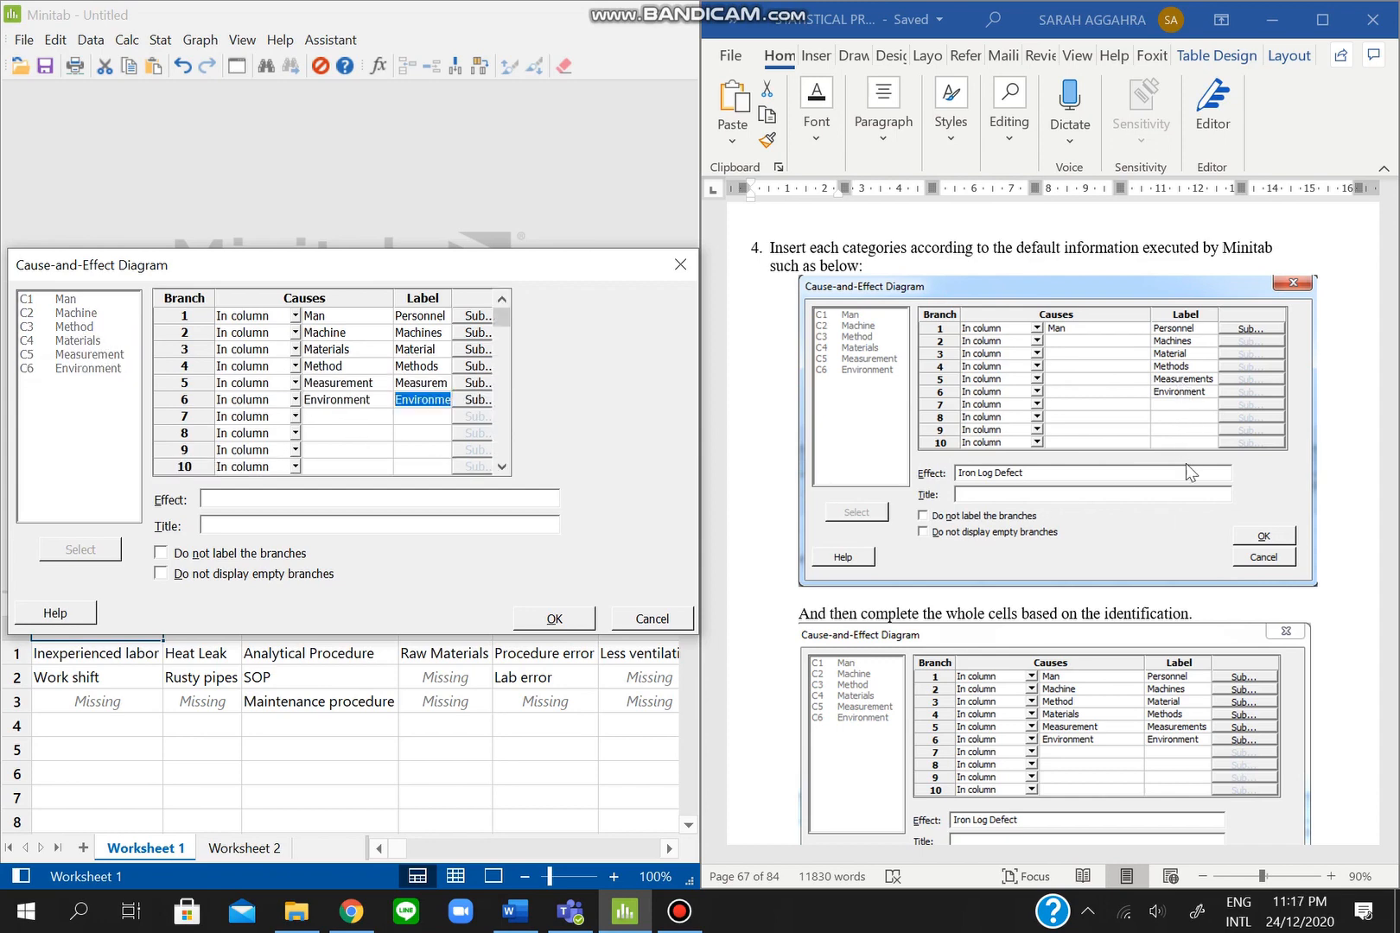
# - Enter 'Iron Log Defect' as the diagram's effect
pyautogui.scroll(-1, 1179, 513)
pyautogui.scroll(-2, 1180, 518)
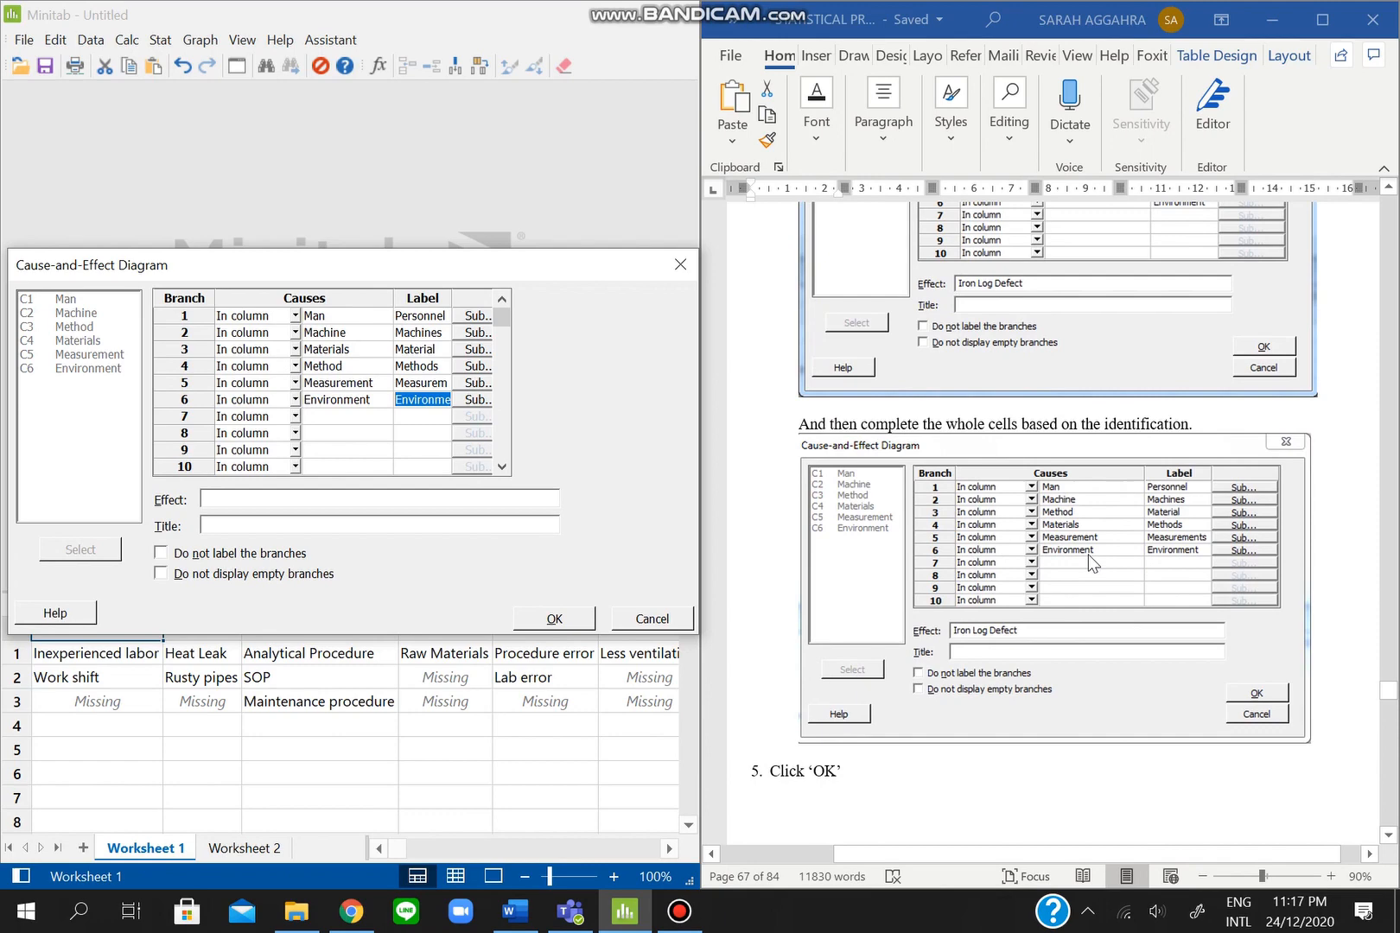
pyautogui.scroll(-1, 1179, 595)
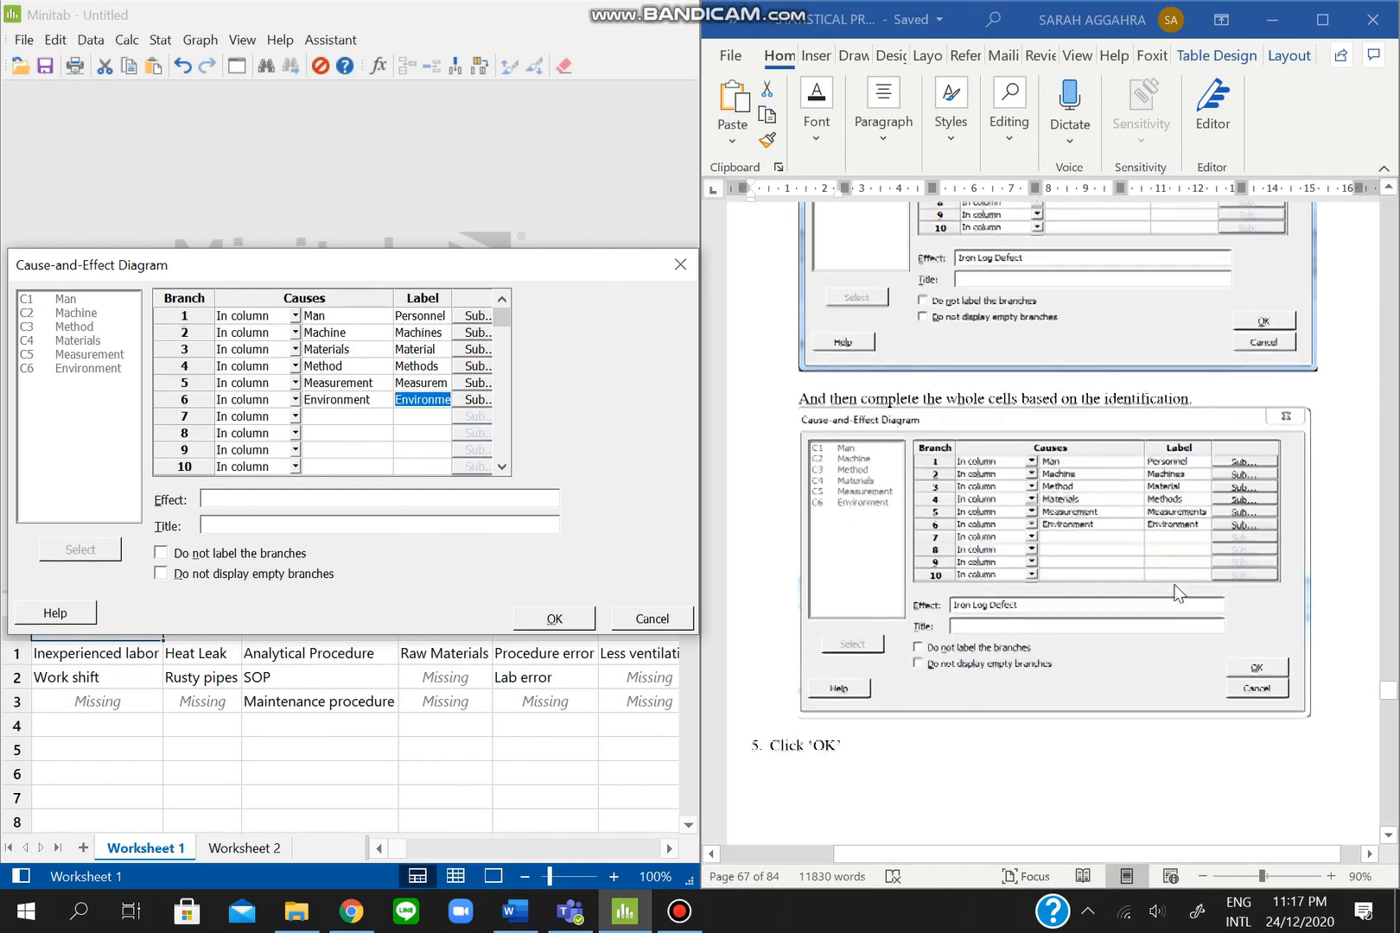
pyautogui.click(425, 501)
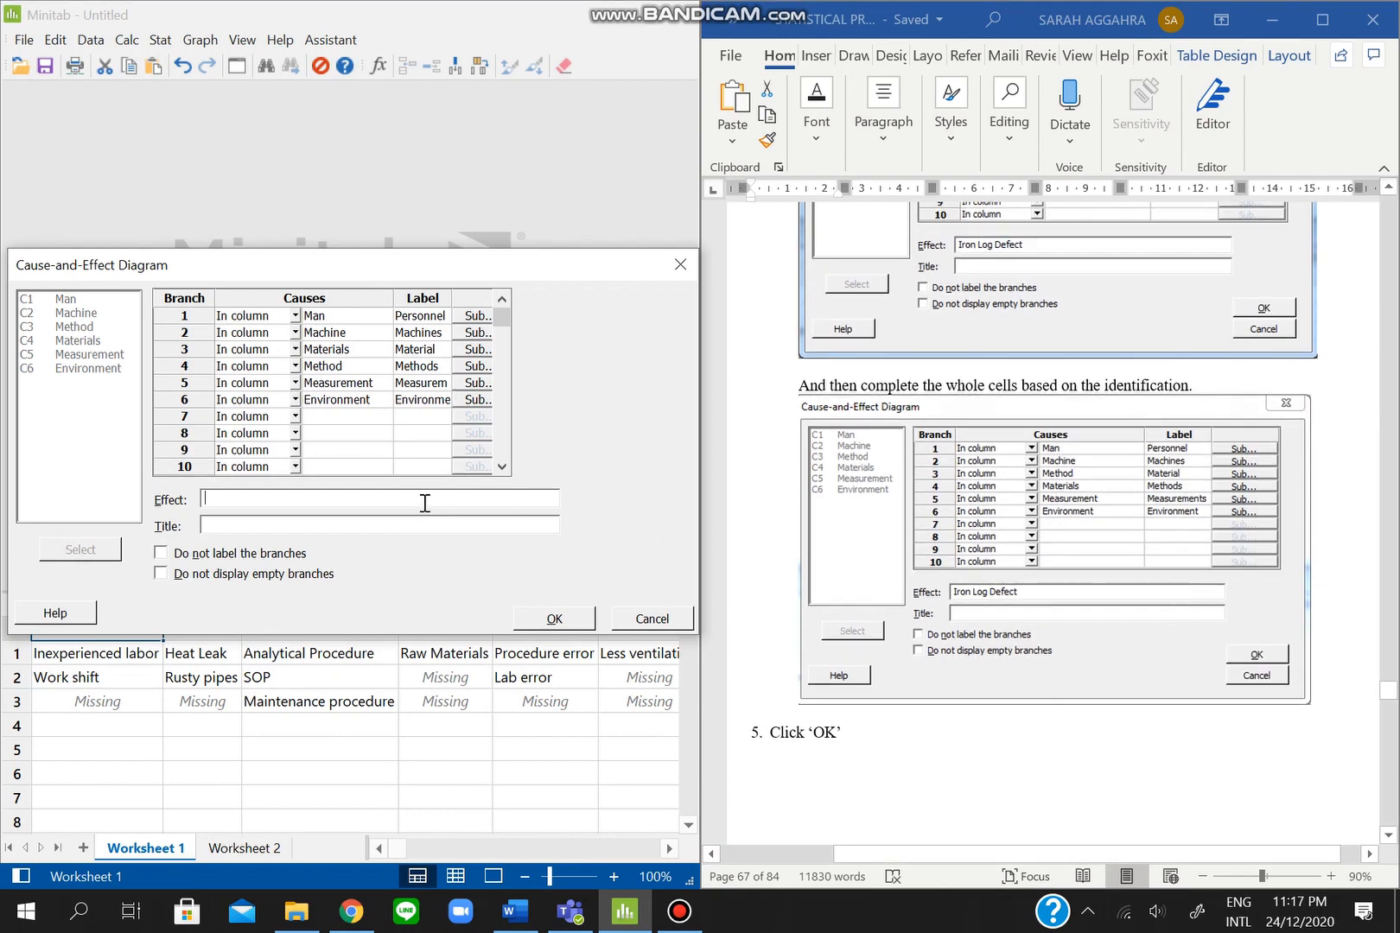
pyautogui.write('Iron Log')
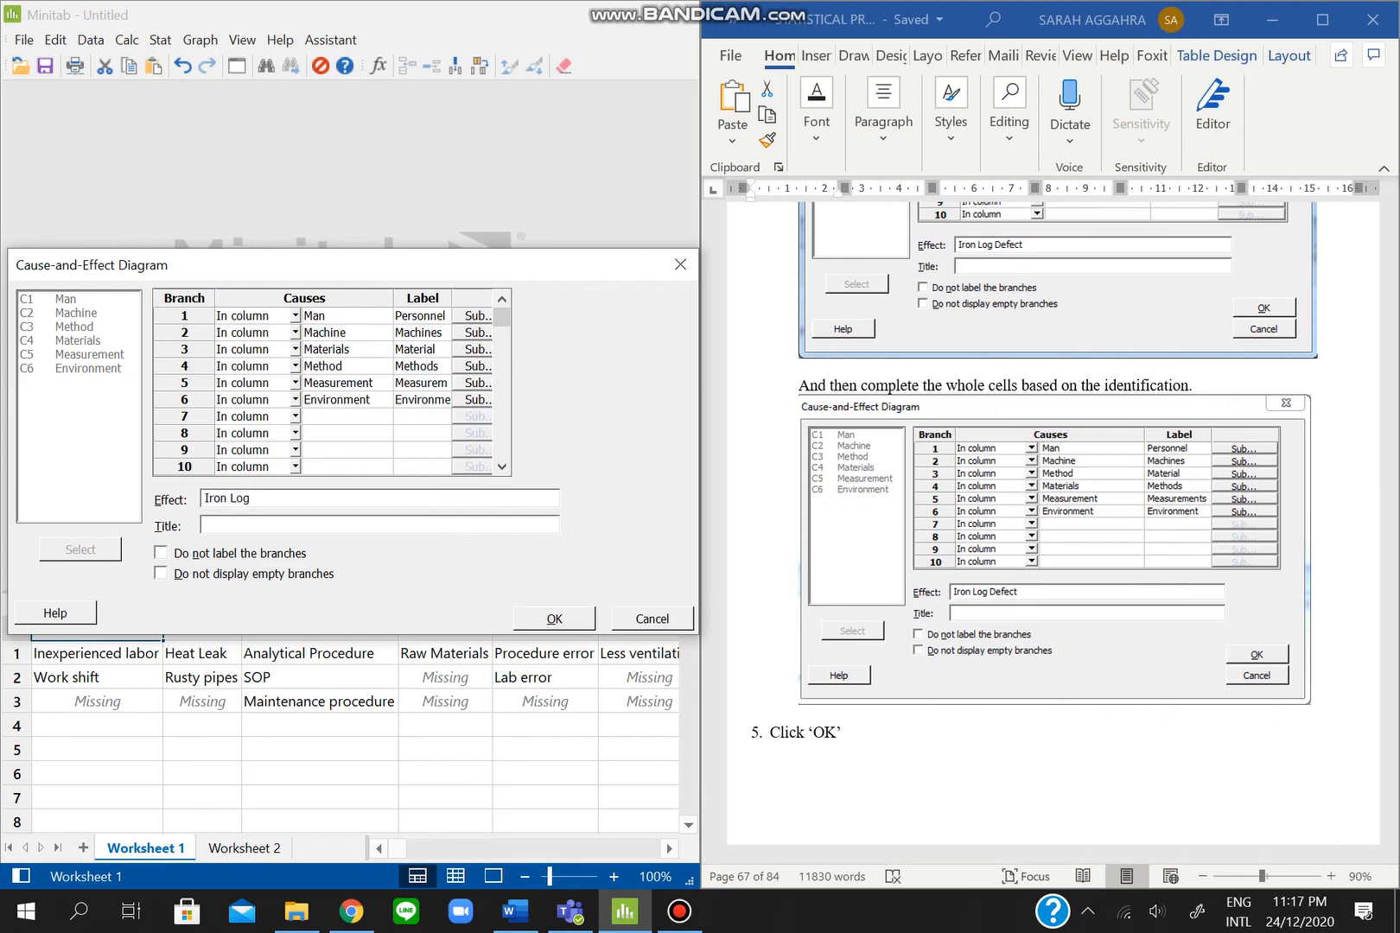
pyautogui.write(' Defect')
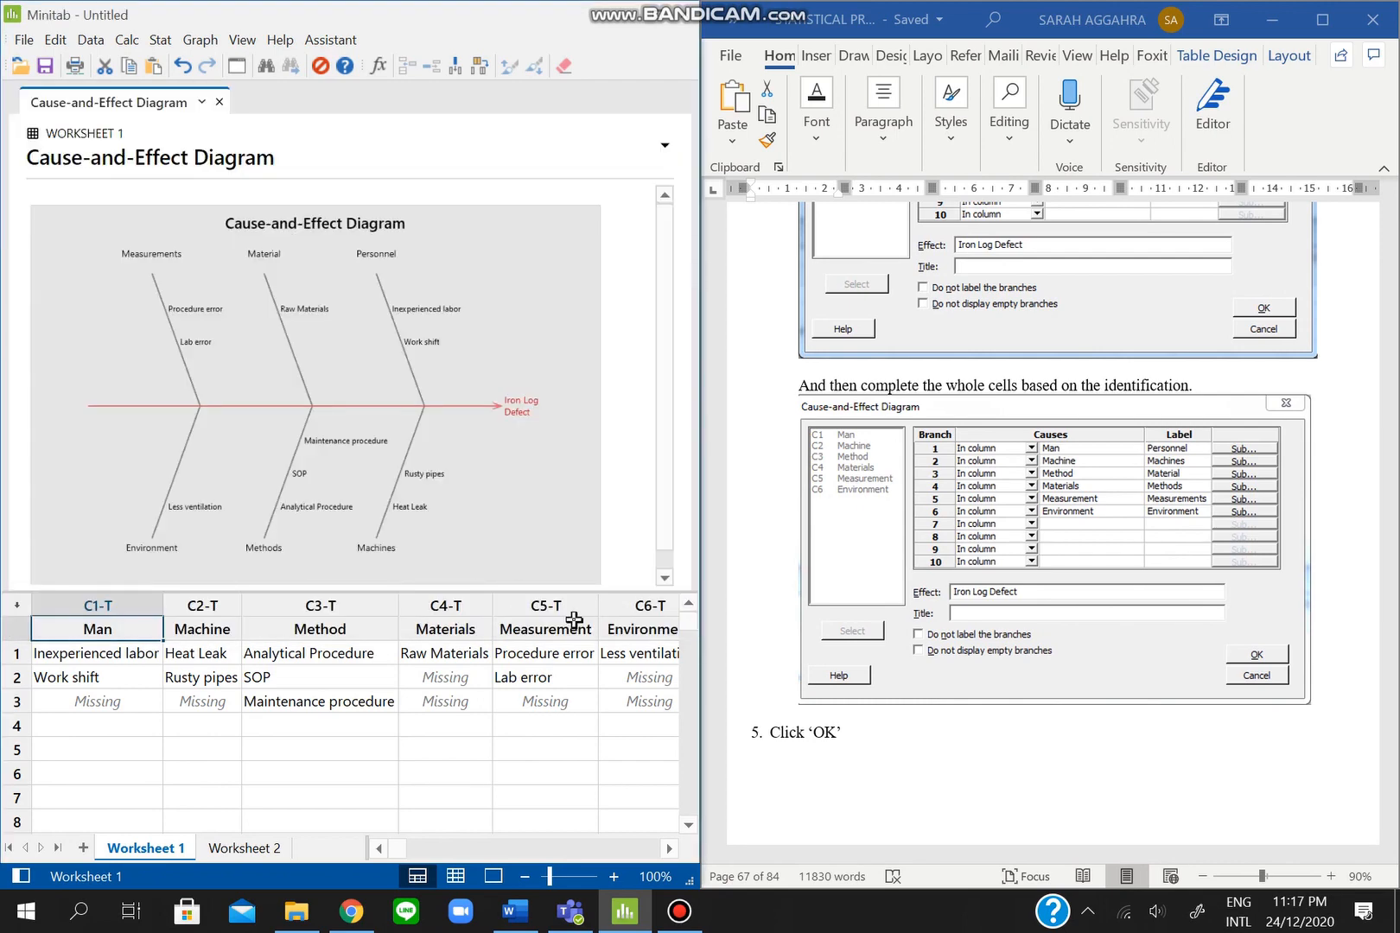
# - Select the generated Iron Log Defect fishbone diagram, then bring up the Bandicam recorder
pyautogui.scroll(-9, 1144, 644)
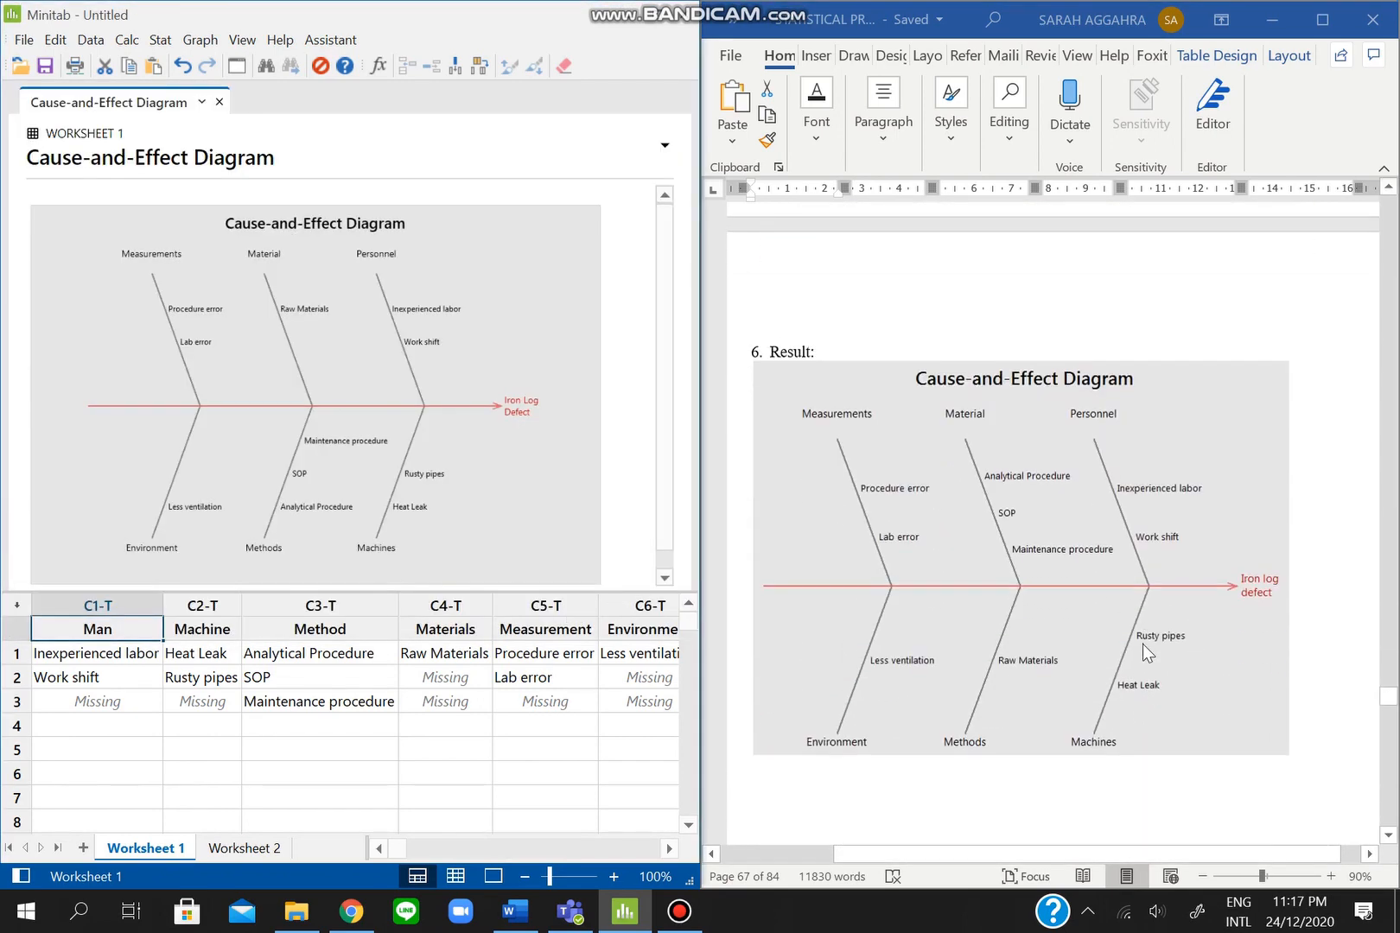
pyautogui.click(334, 362)
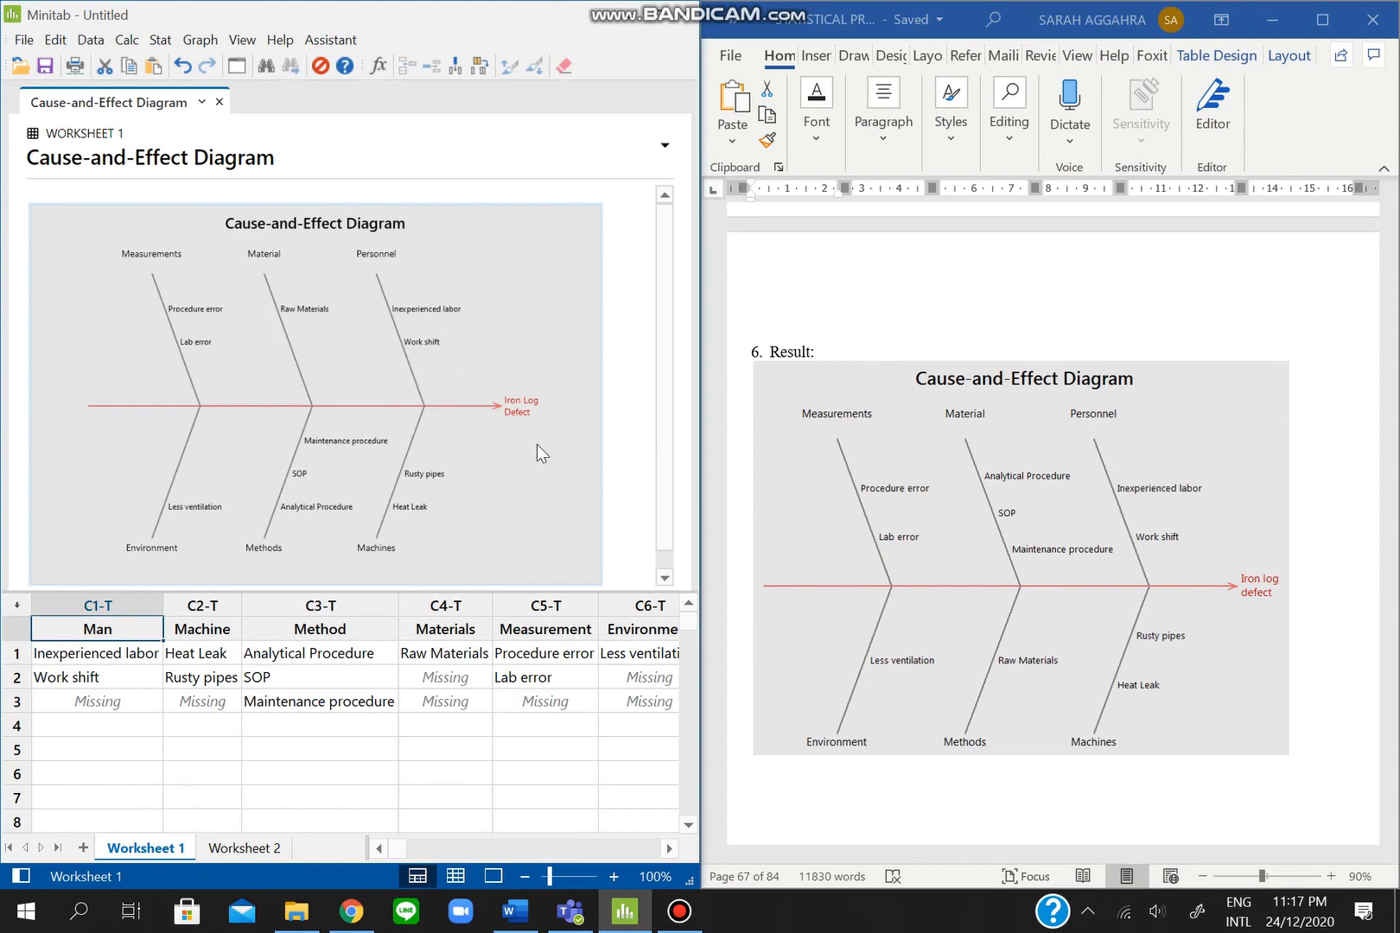
pyautogui.click(679, 912)
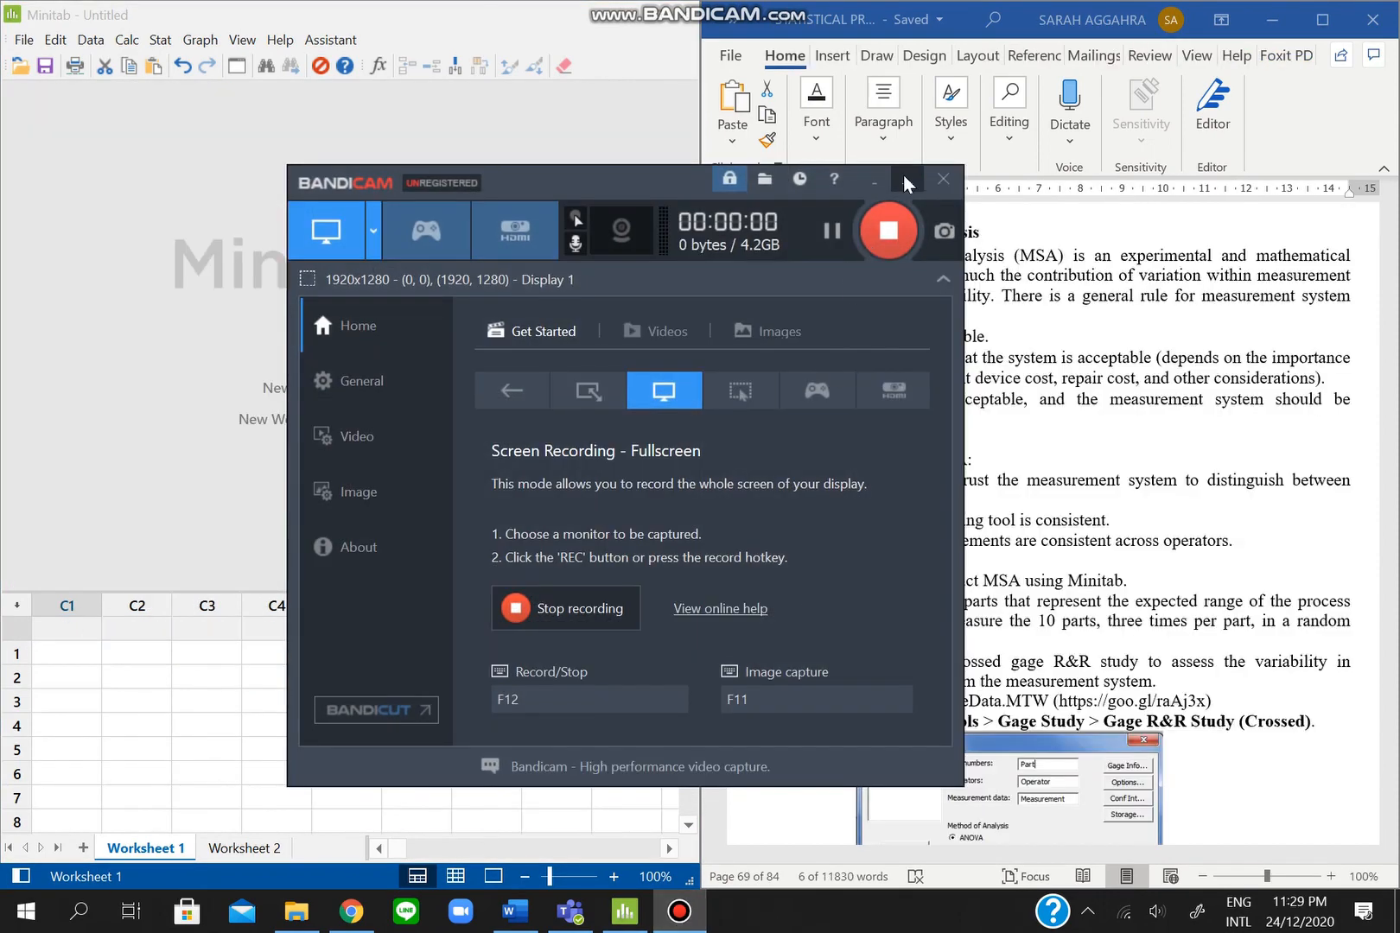
# - Minimize the Bandicam recorder, revealing the empty Minitab worksheet and the Word guide
pyautogui.click(905, 180)
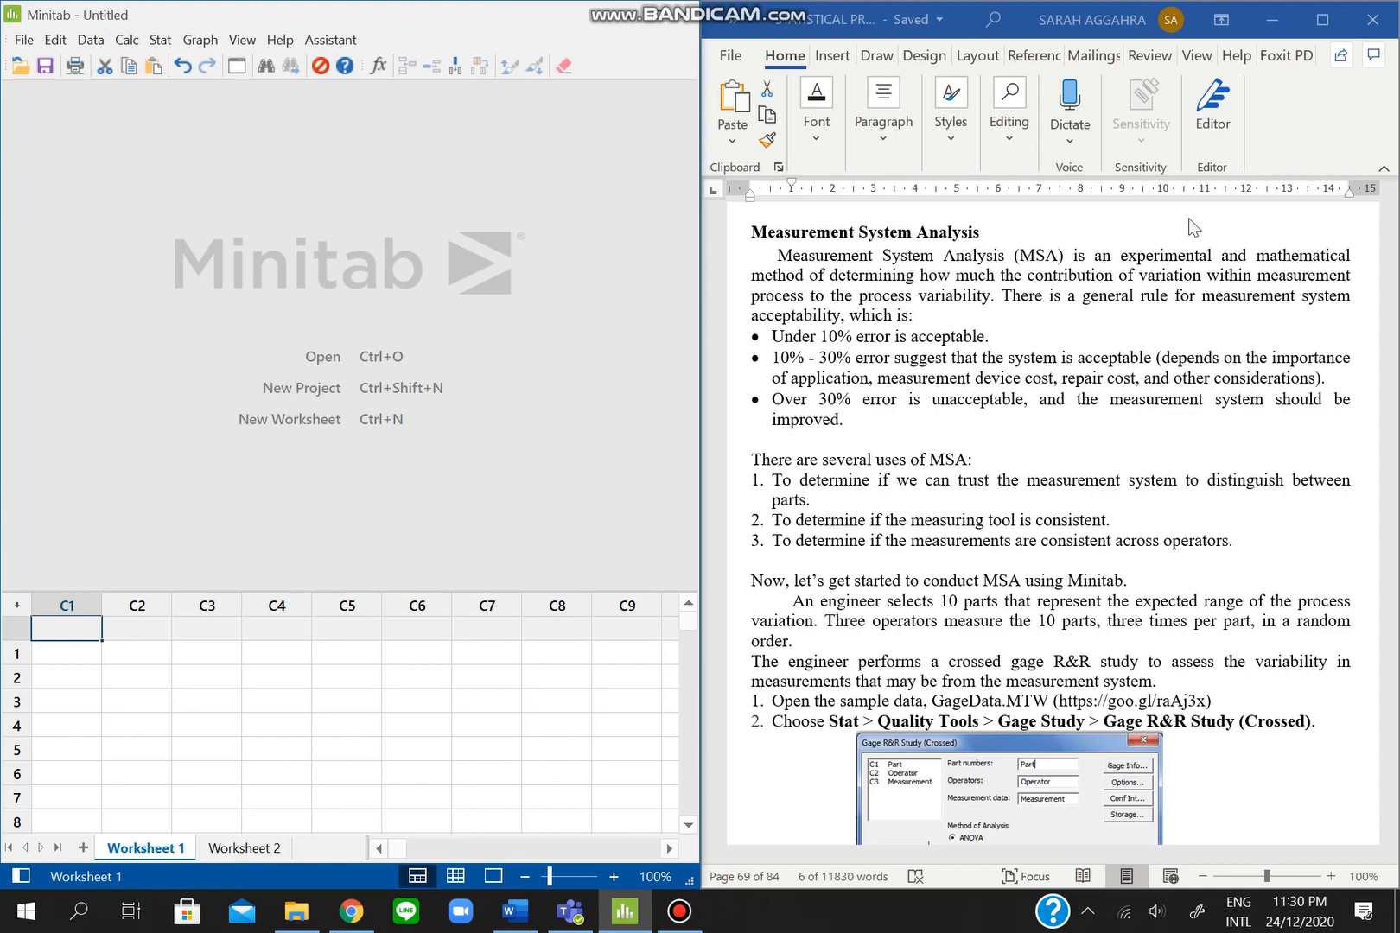
pyautogui.scroll(-1, 1120, 464)
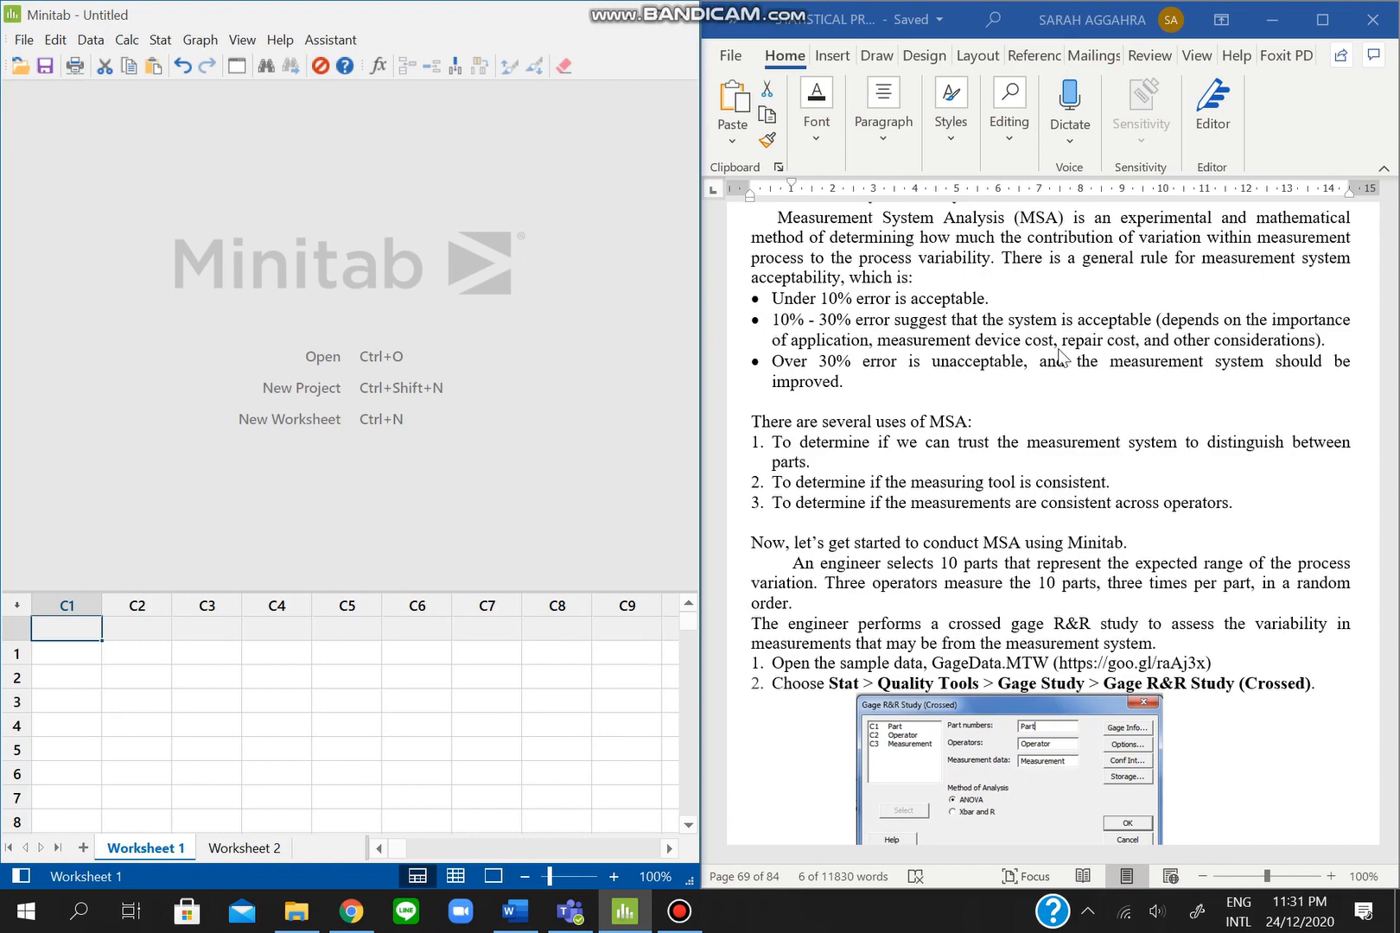
pyautogui.scroll(-1, 1131, 480)
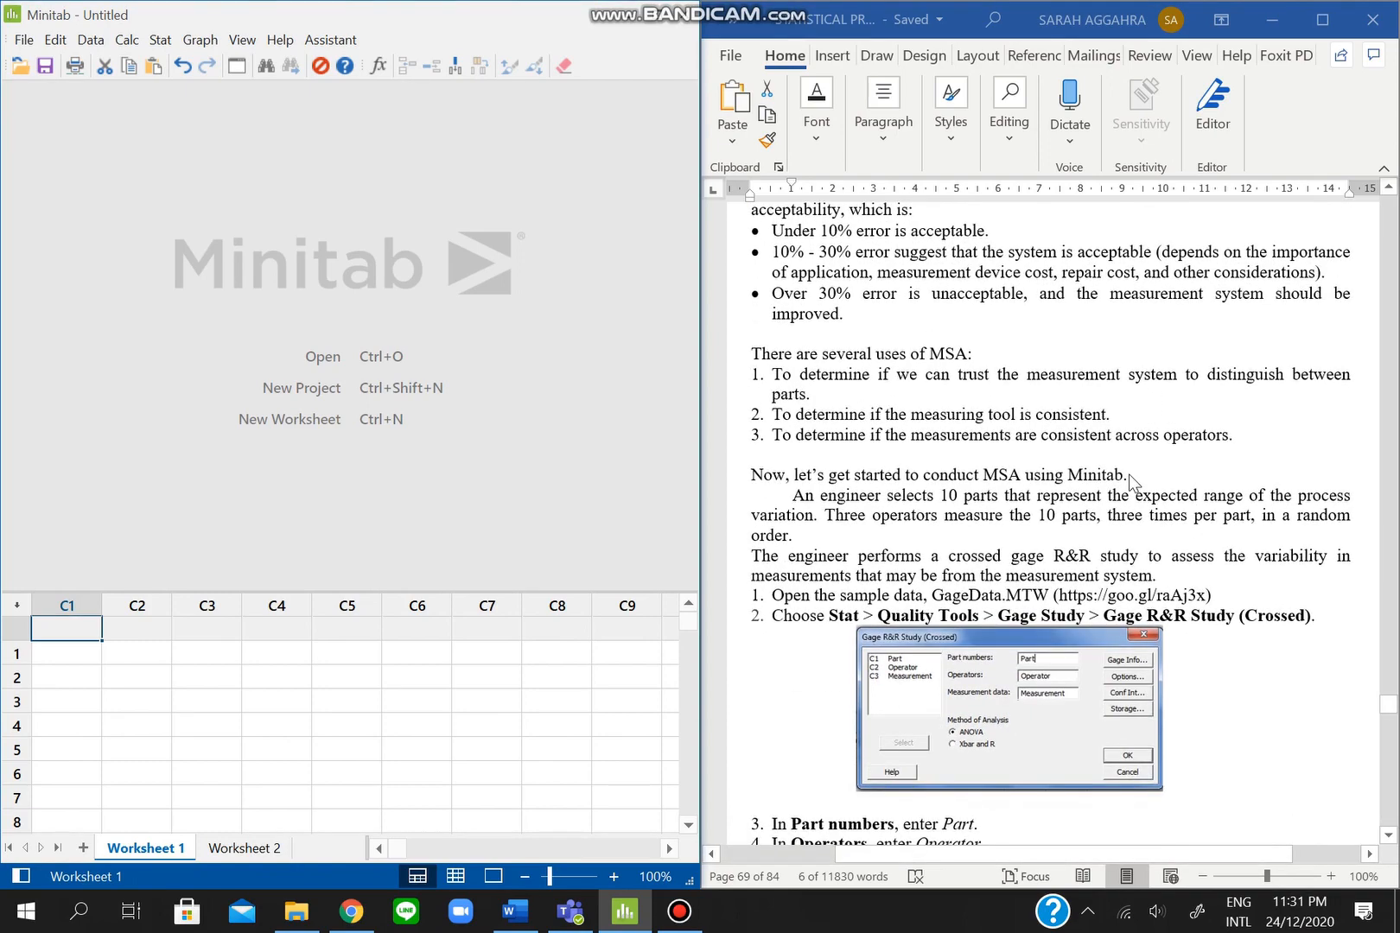
pyautogui.scroll(-1, 1131, 479)
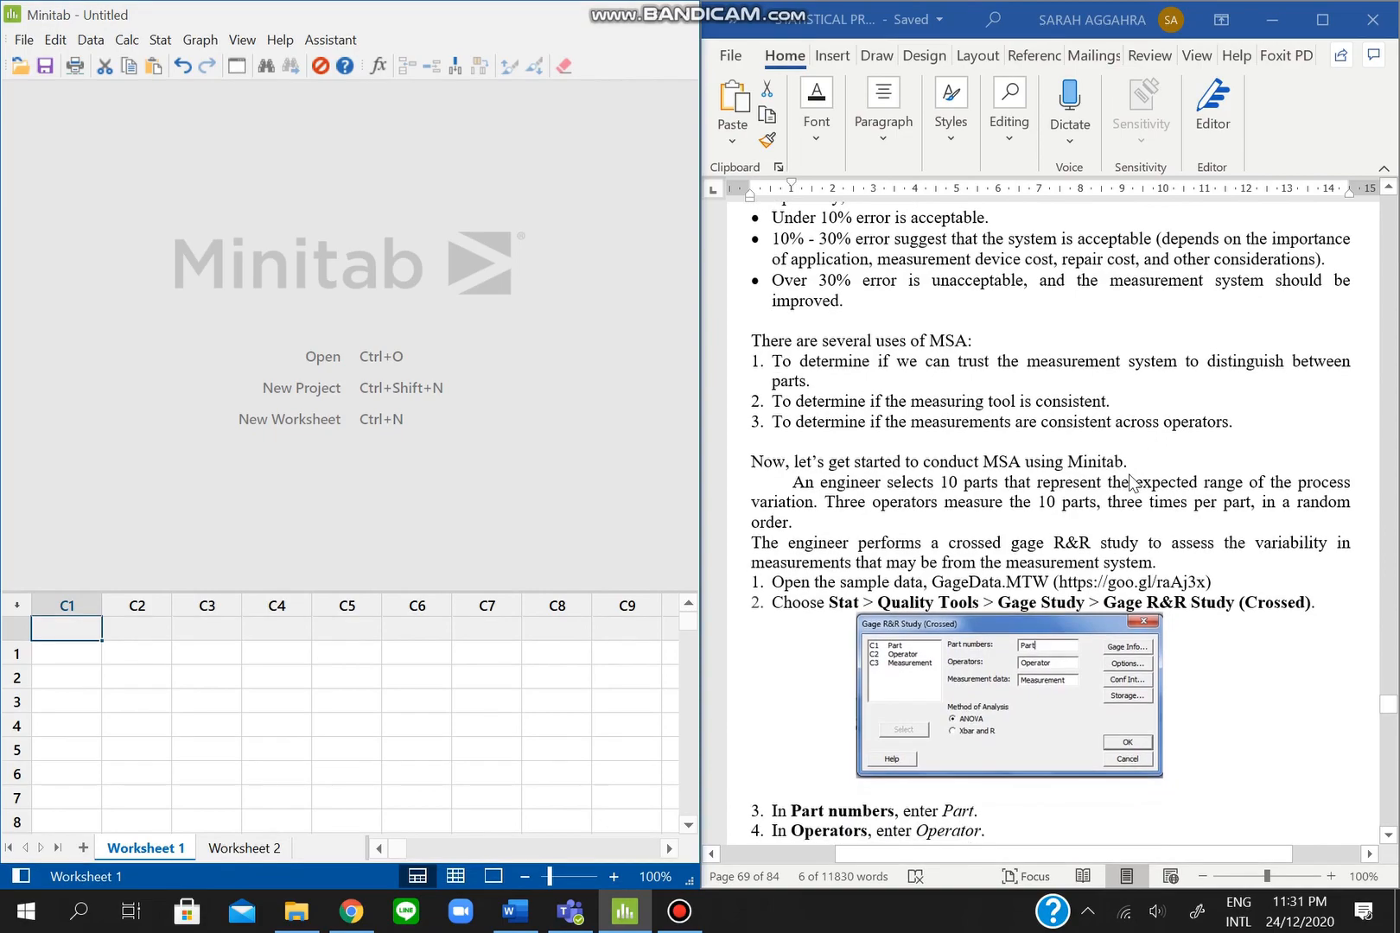
pyautogui.scroll(-1, 1132, 479)
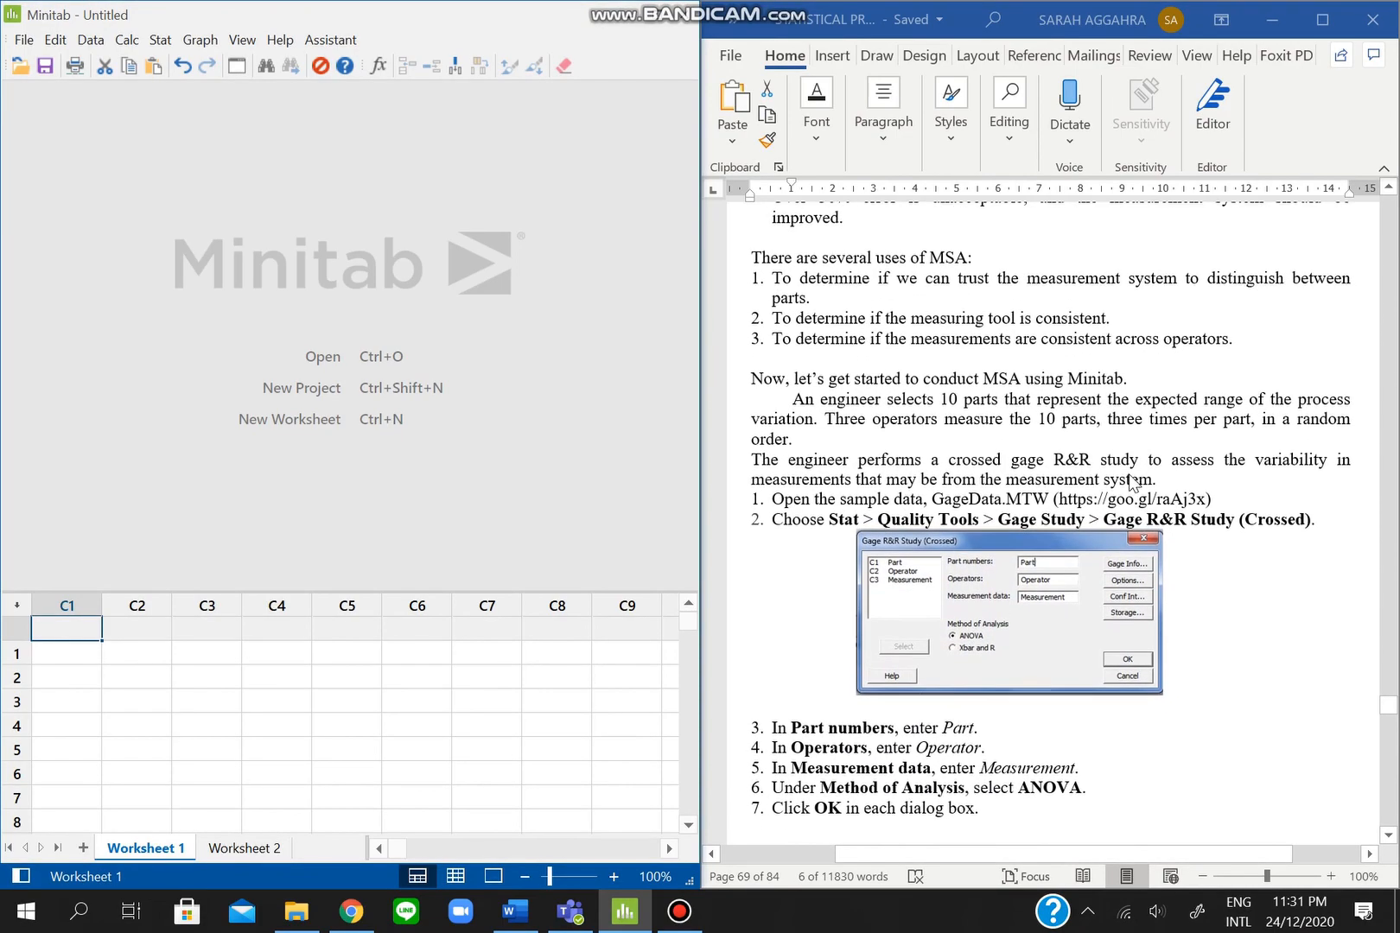
pyautogui.scroll(-1, 1130, 482)
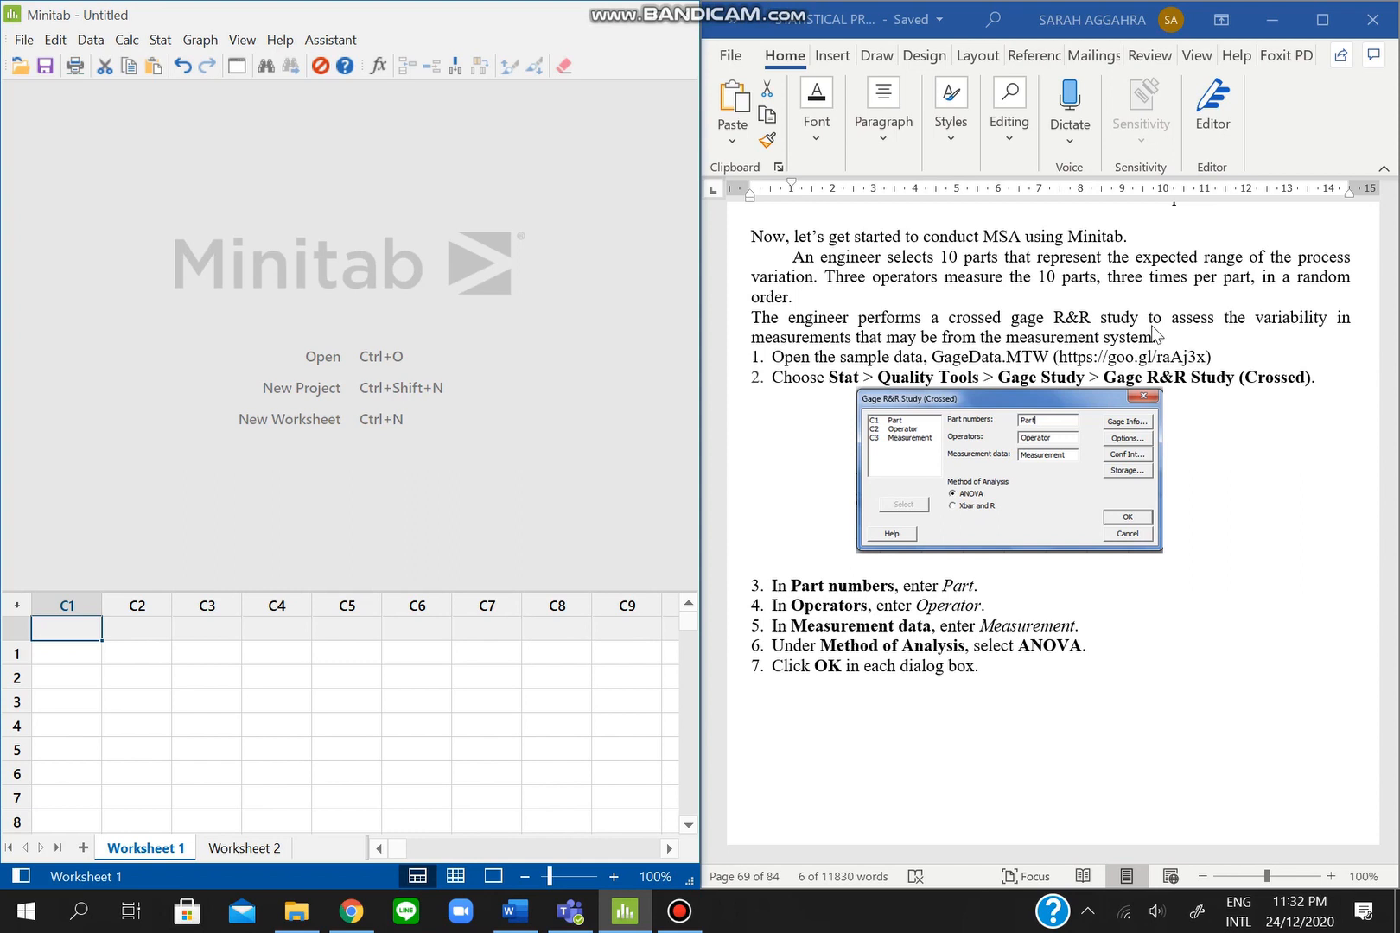
pyautogui.click(1059, 354)
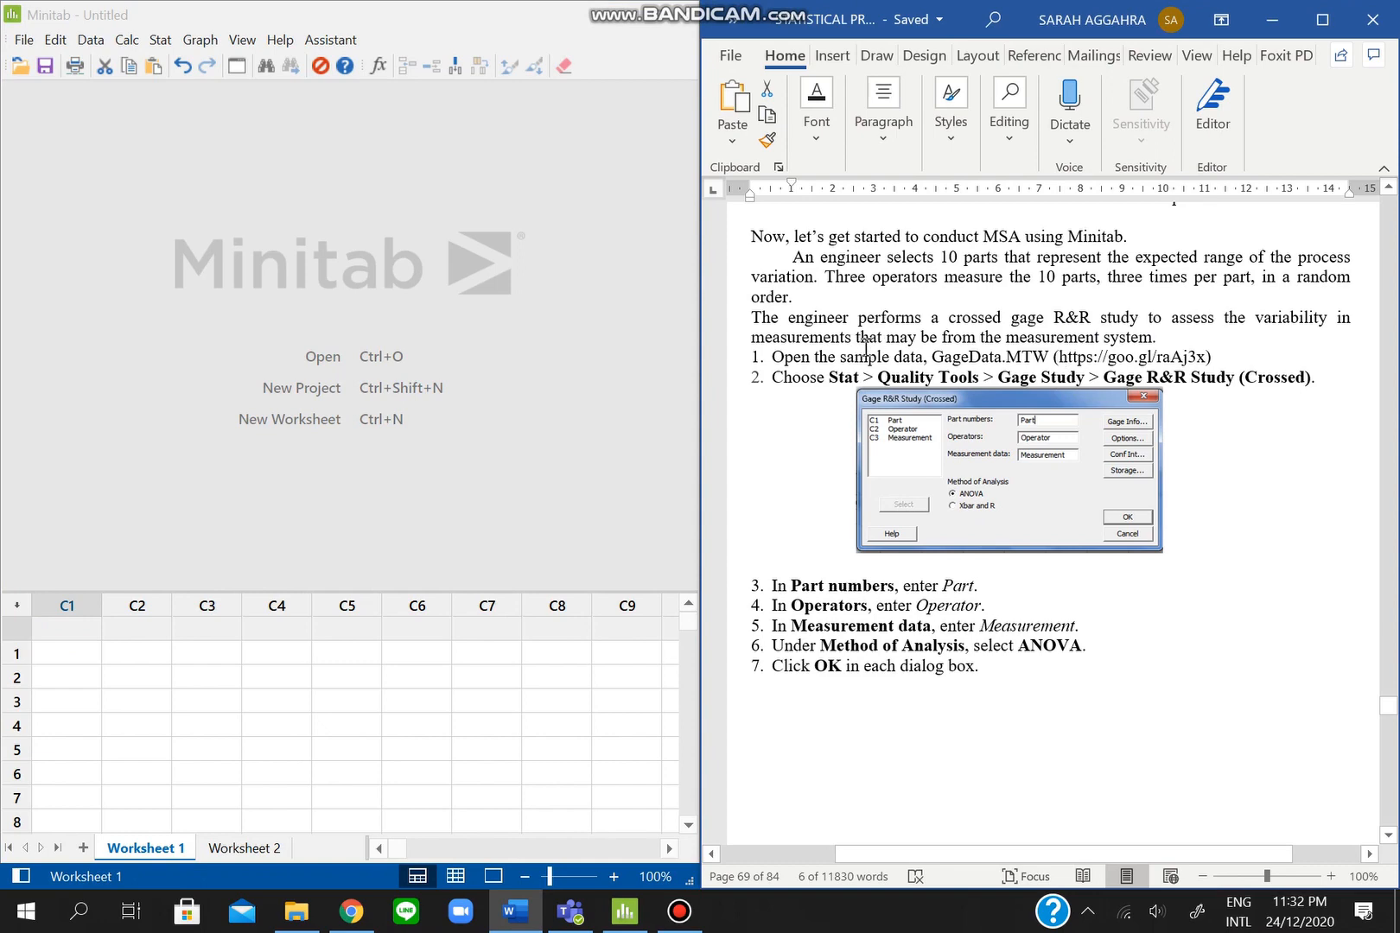
pyautogui.scroll(-1, 871, 350)
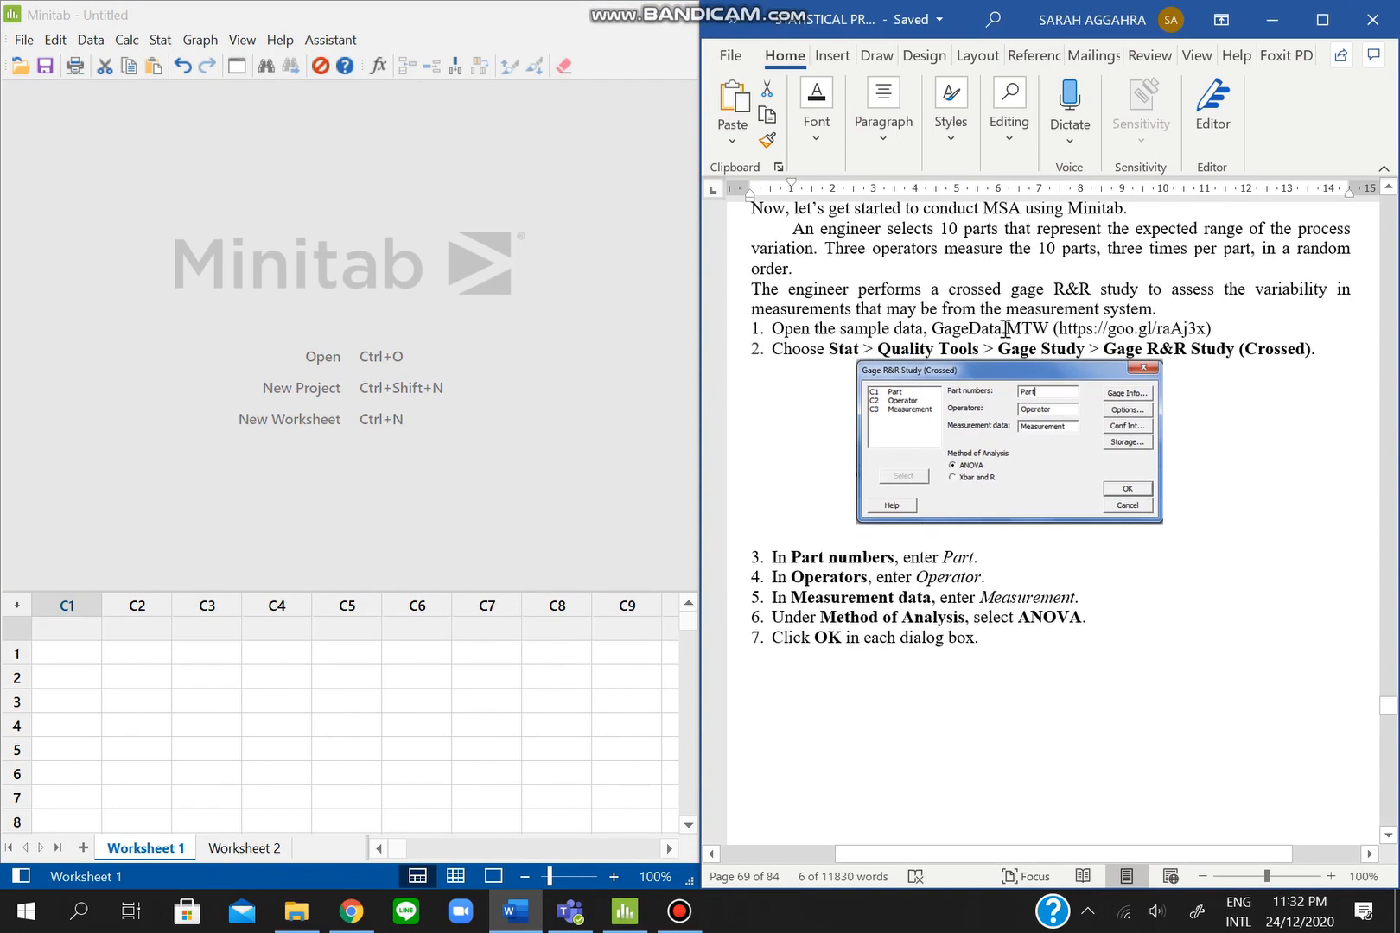
pyautogui.moveTo(1061, 329); pyautogui.dragTo(1206, 331)
pyautogui.hotkey('ctrl', 'c')
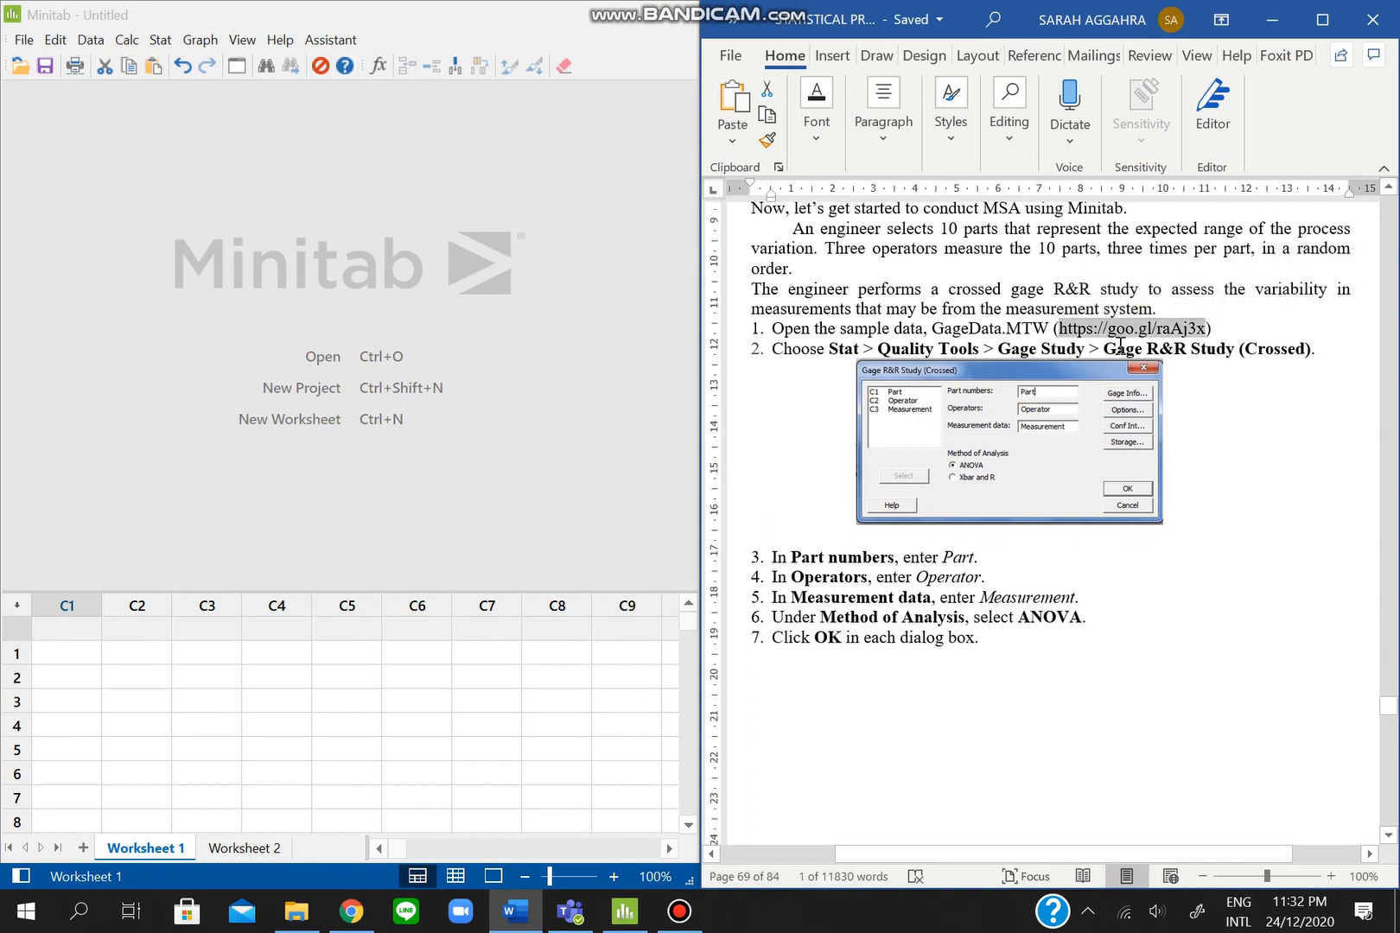
pyautogui.click(352, 914)
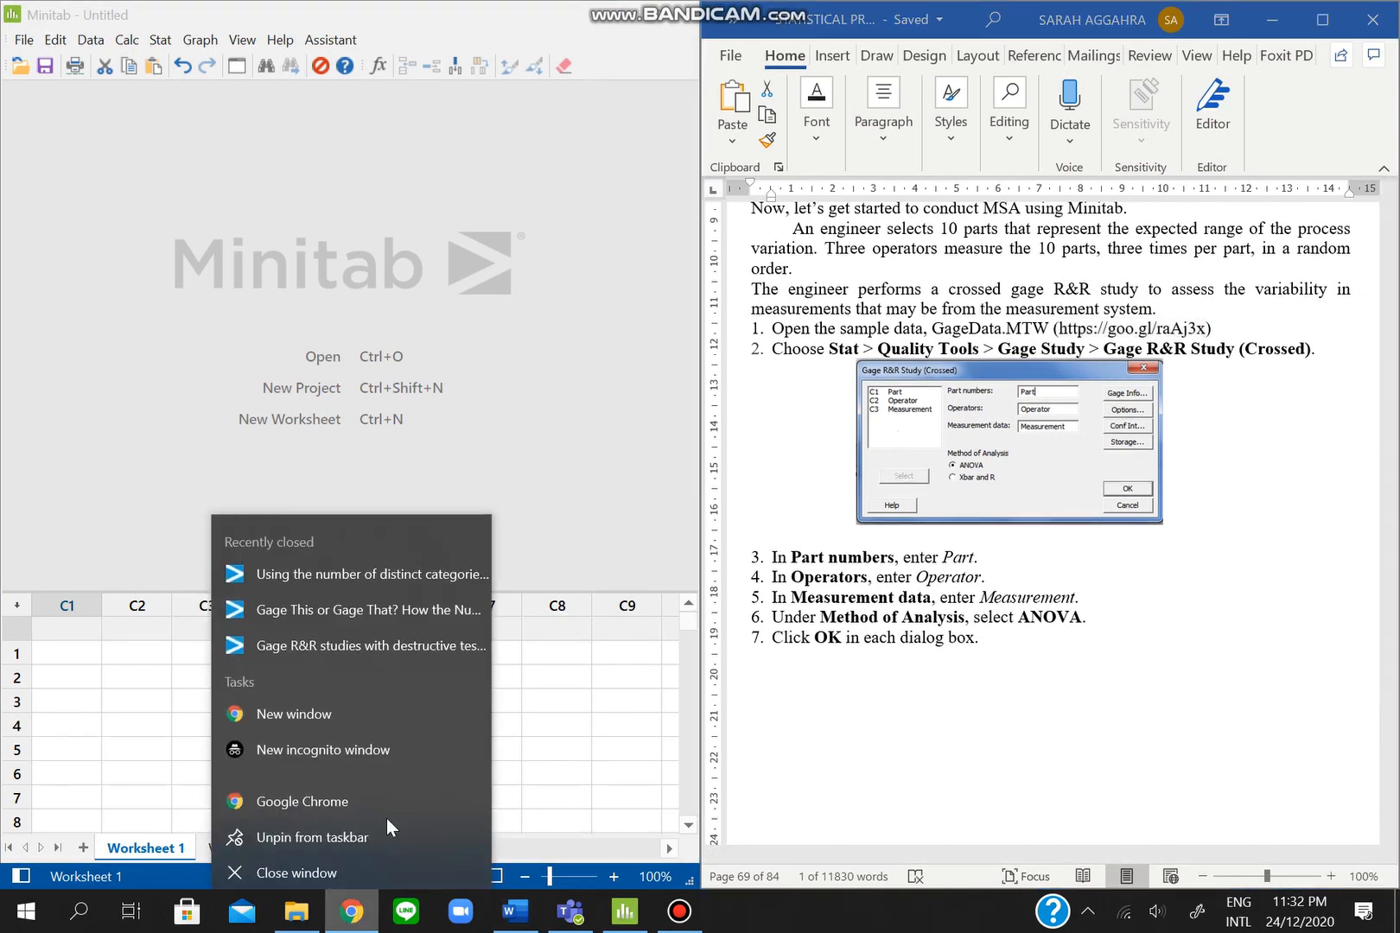
pyautogui.click(374, 789)
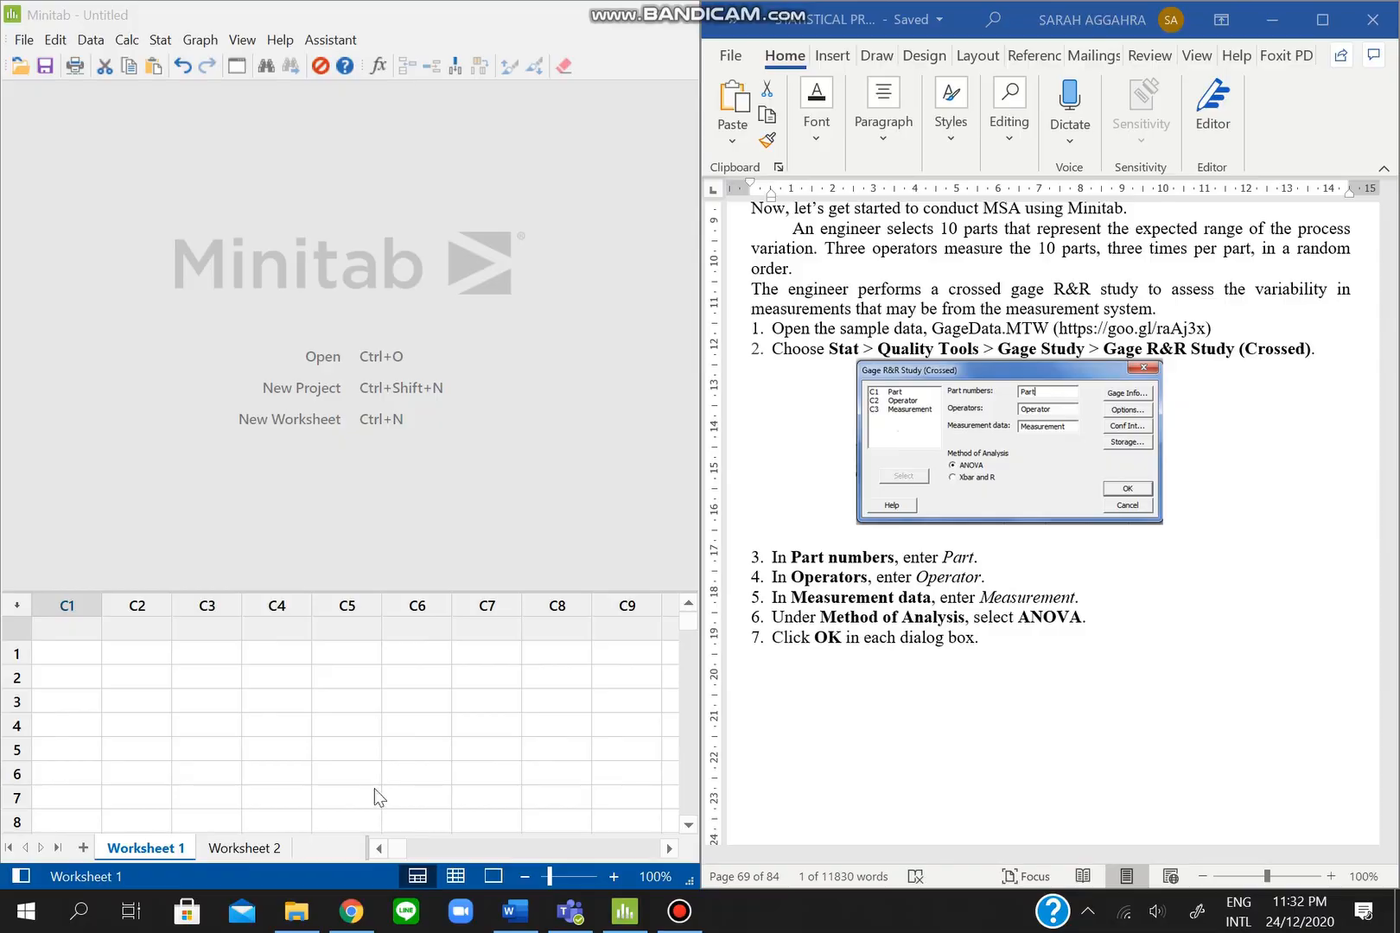
pyautogui.hotkey('ctrl', 'v')
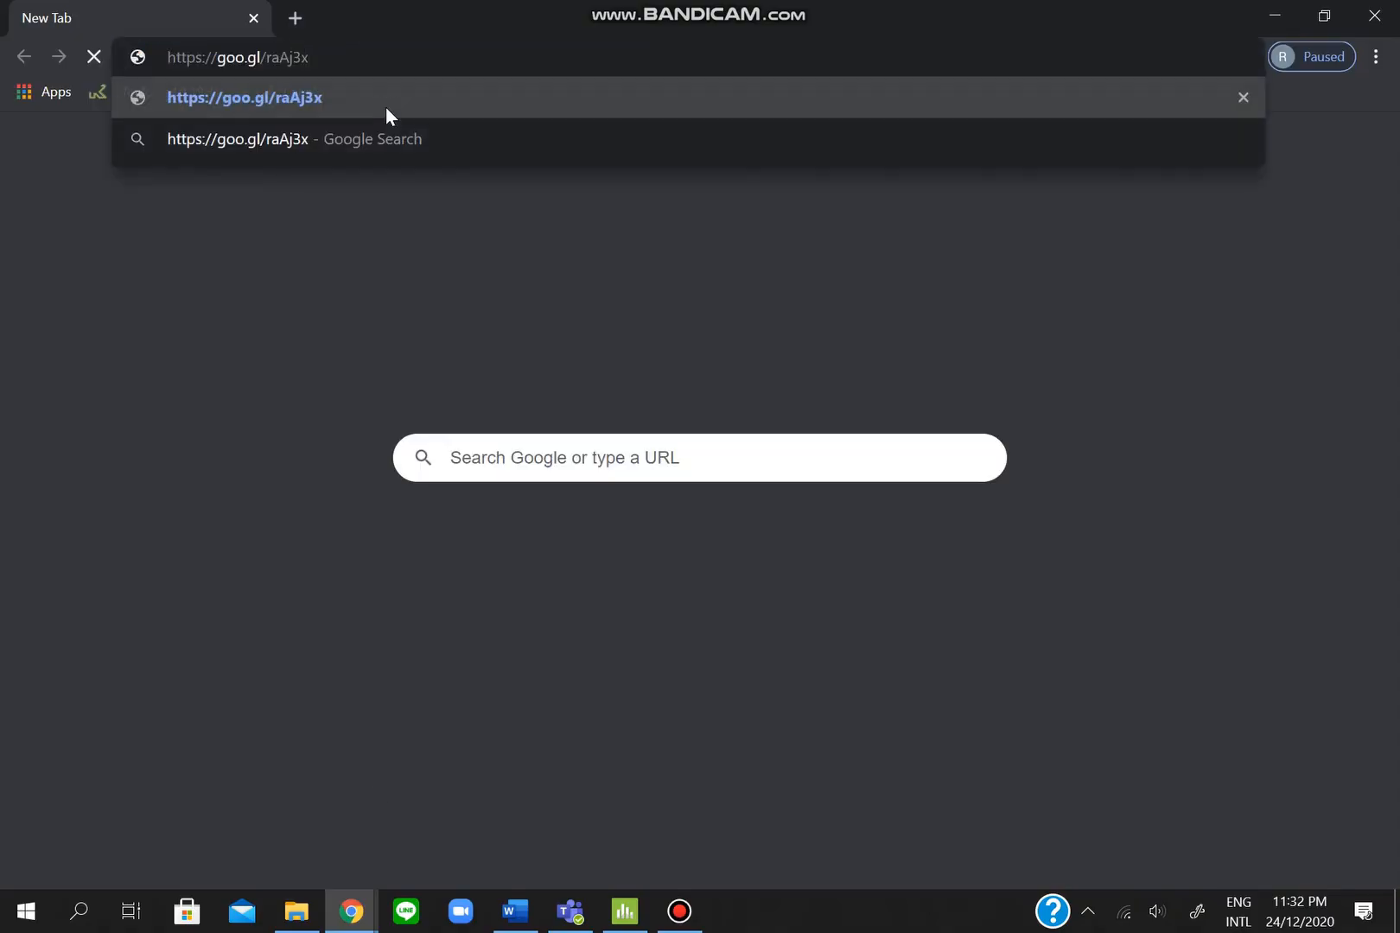
pyautogui.press('Return')
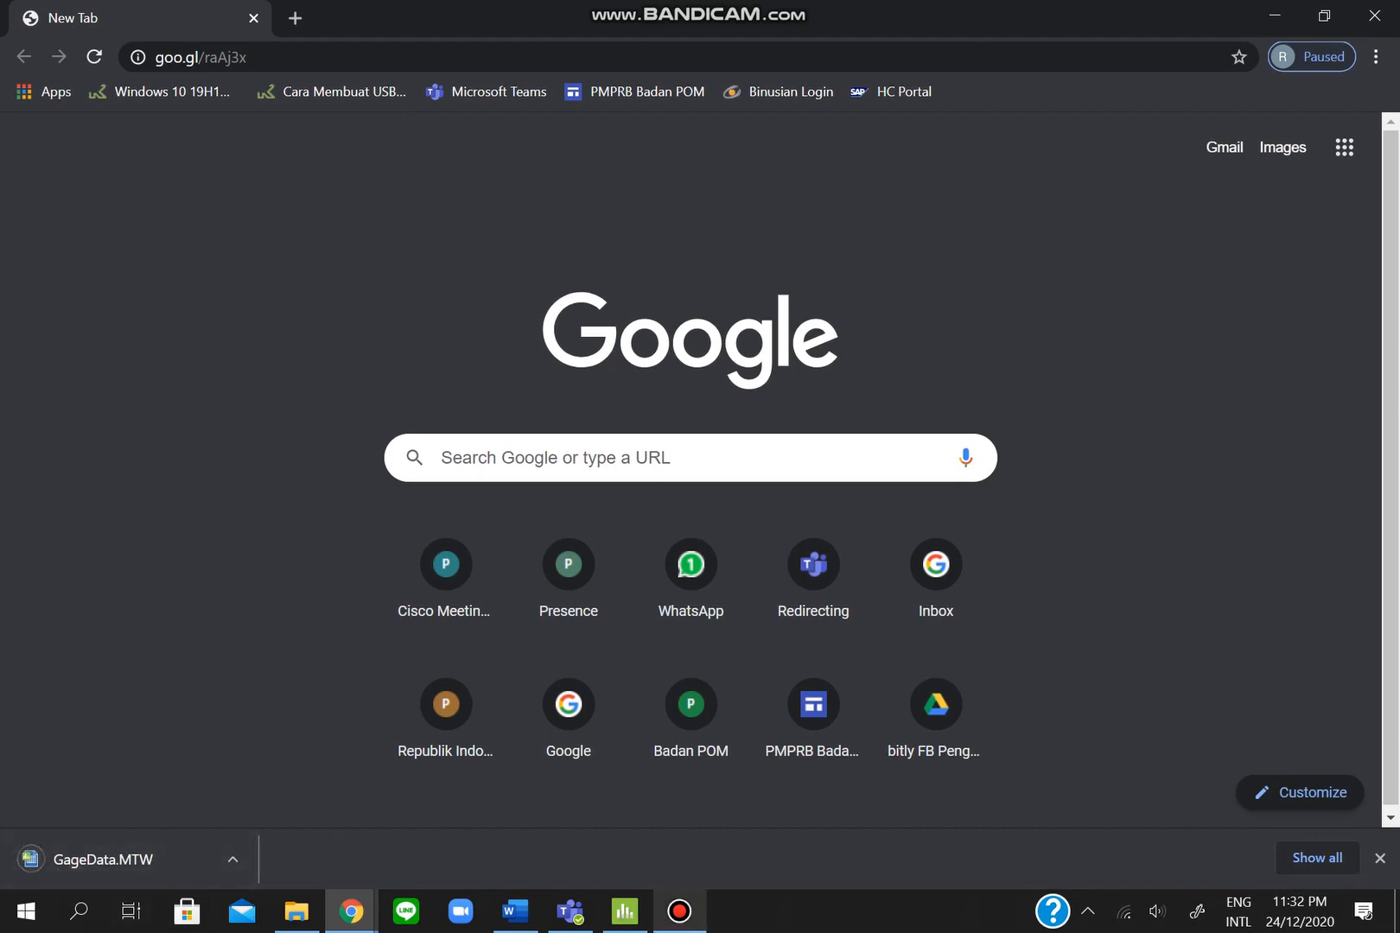
# - Open GageData.MTW from Downloads, filling the worksheet with Part, Operator and Measurement columns
pyautogui.click(620, 918)
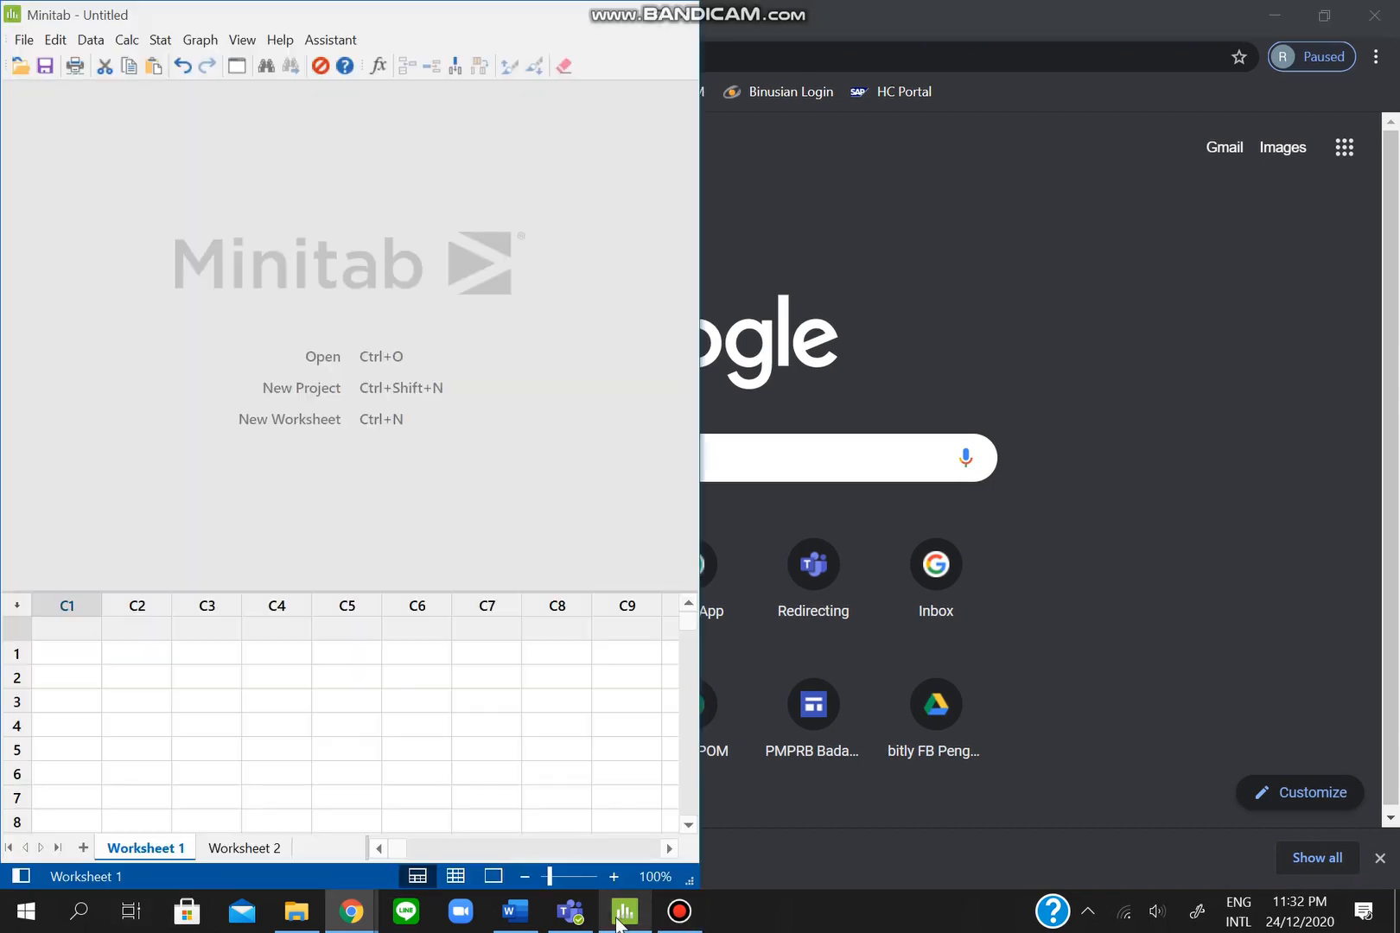
pyautogui.click(515, 911)
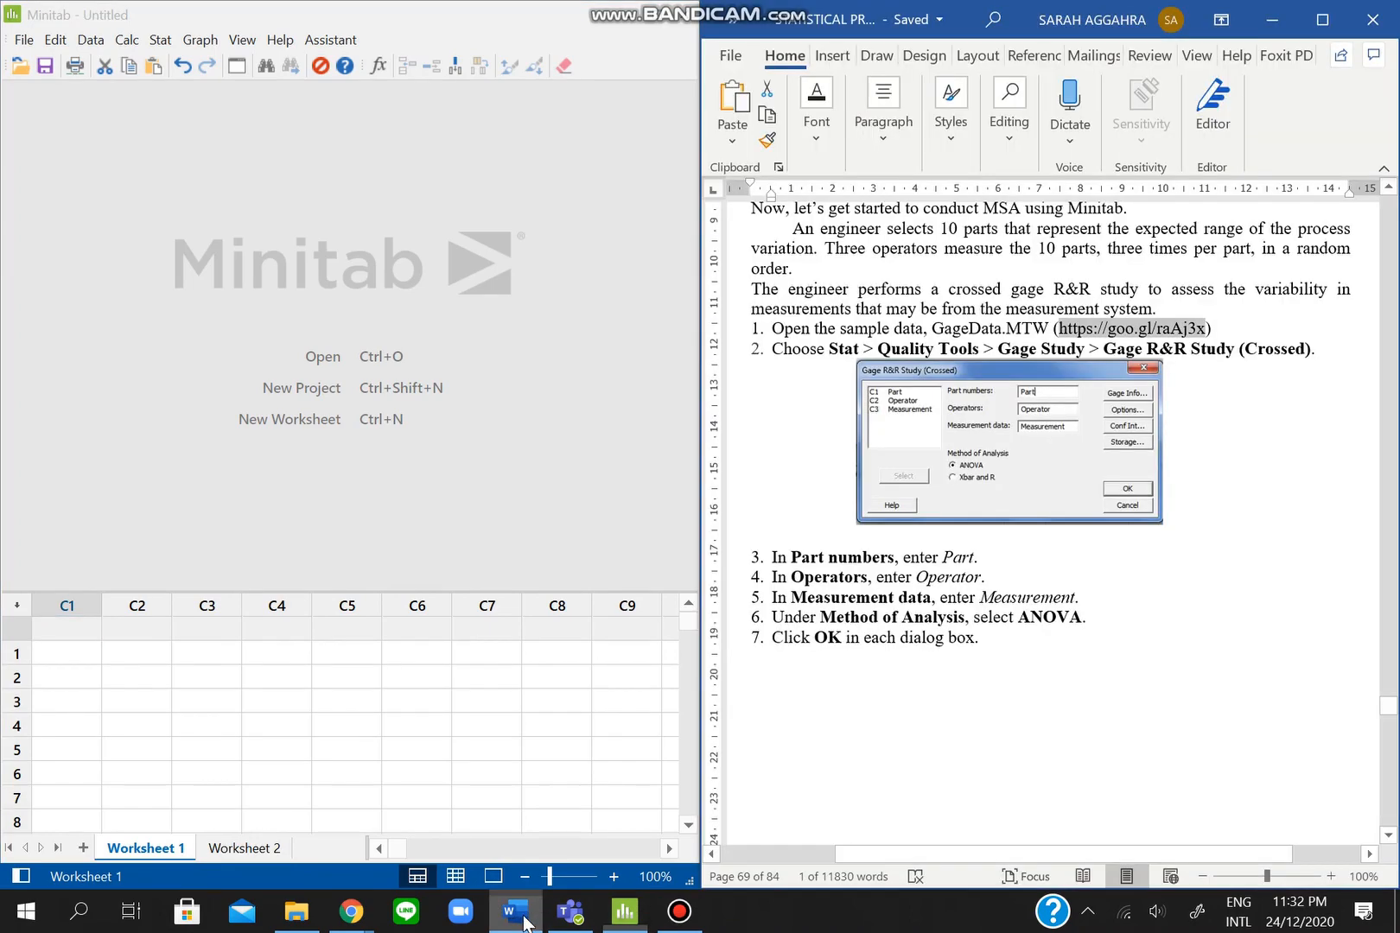
pyautogui.click(50, 635)
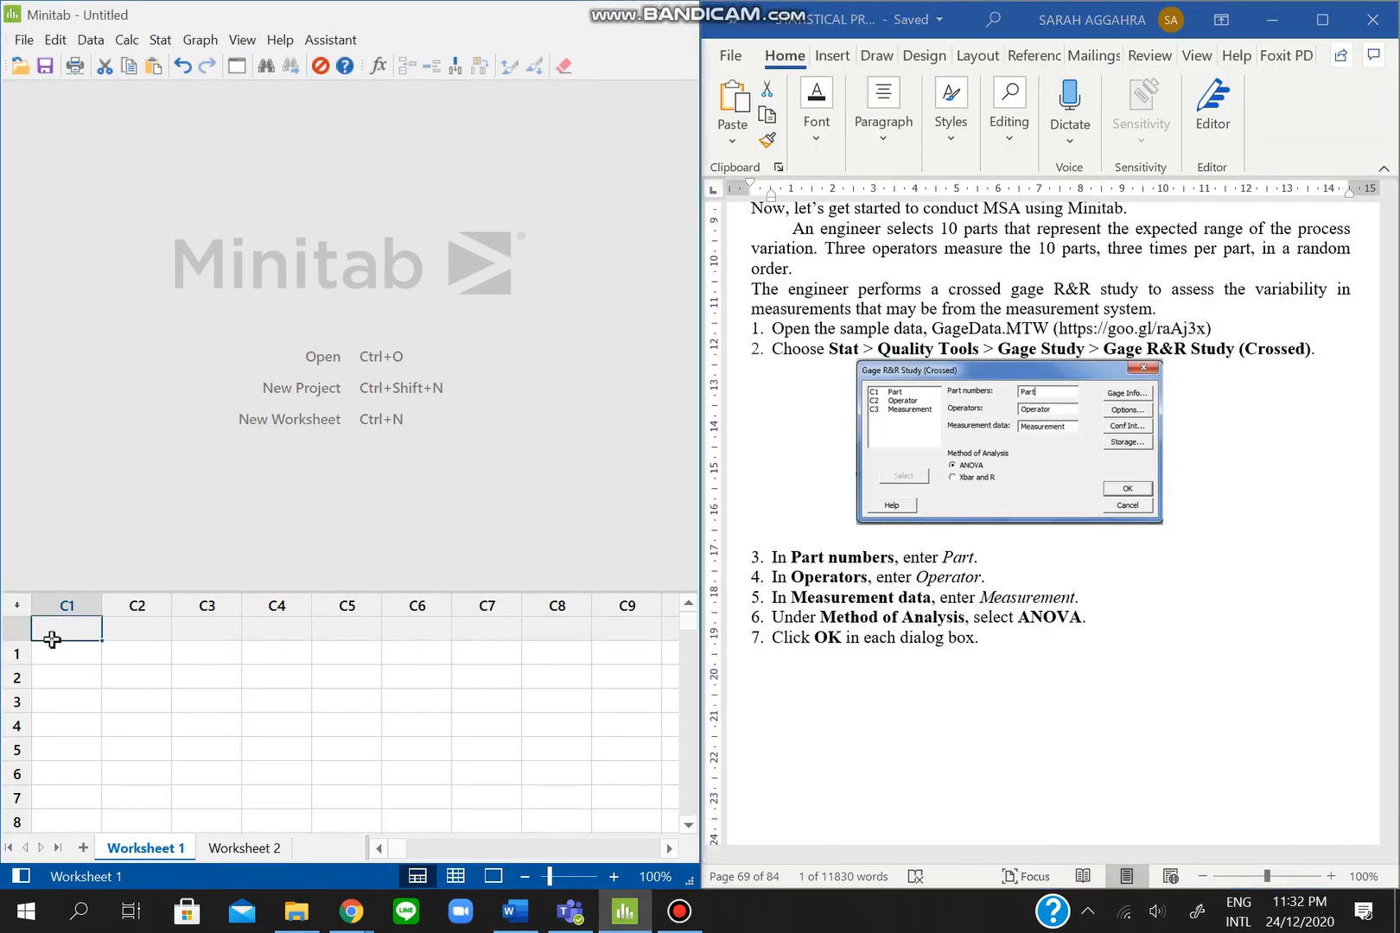
pyautogui.click(24, 40)
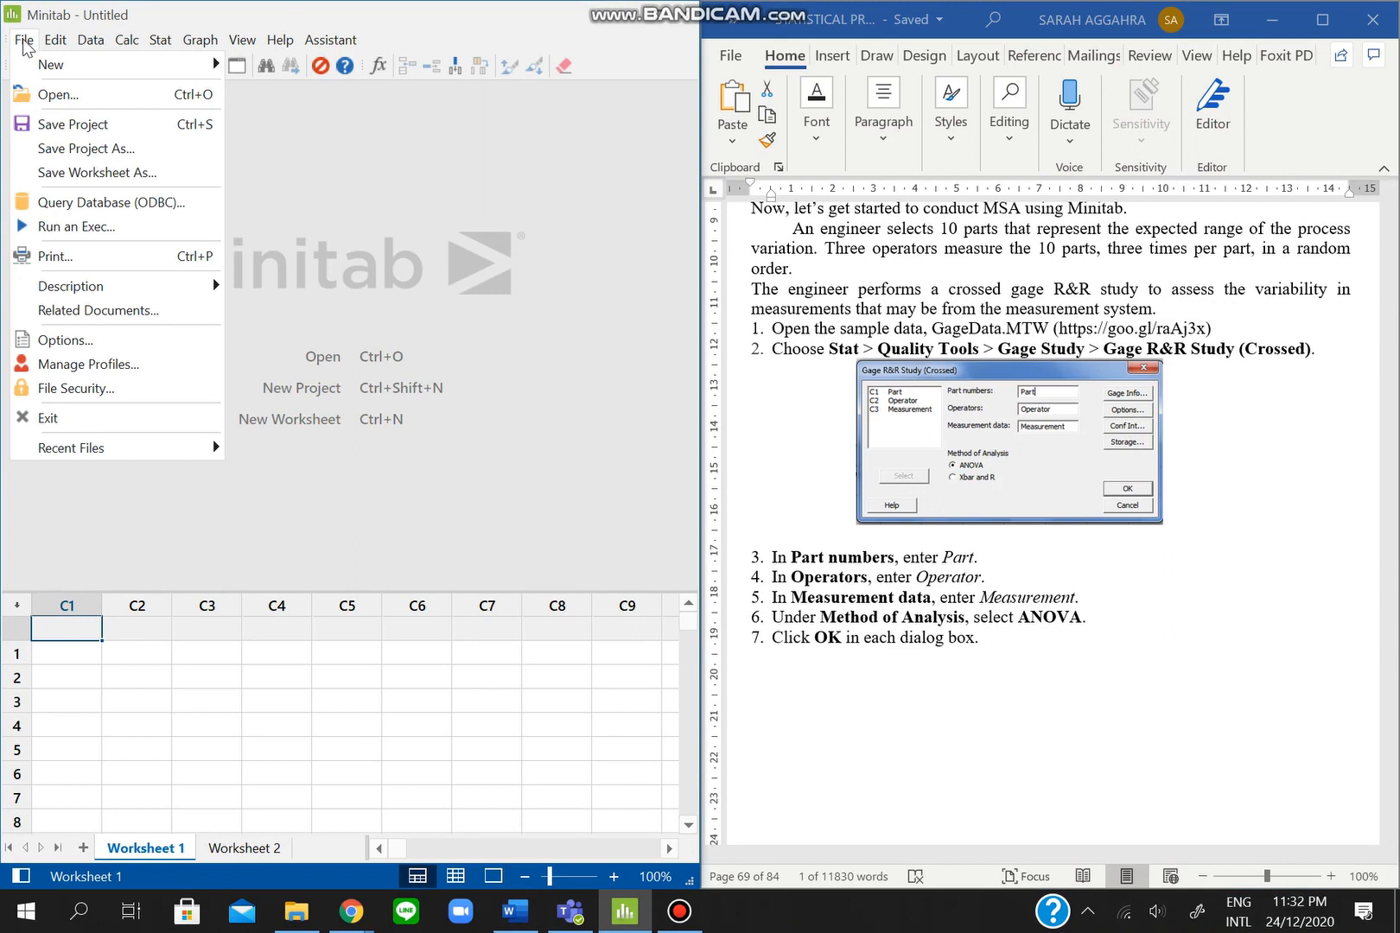
pyautogui.click(49, 99)
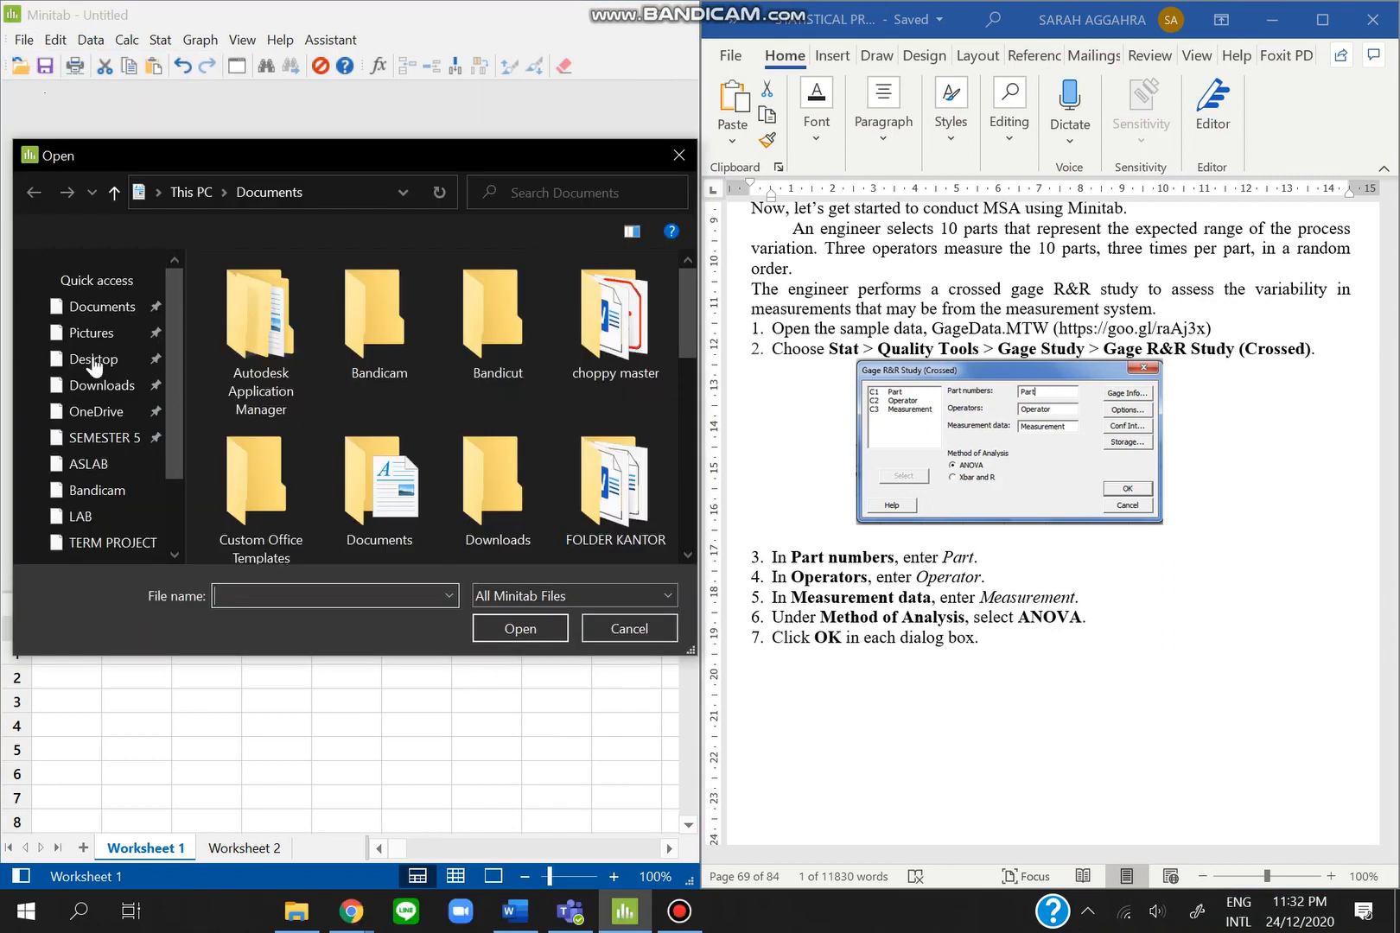
pyautogui.scroll(-1, 111, 406)
pyautogui.scroll(-3, 112, 406)
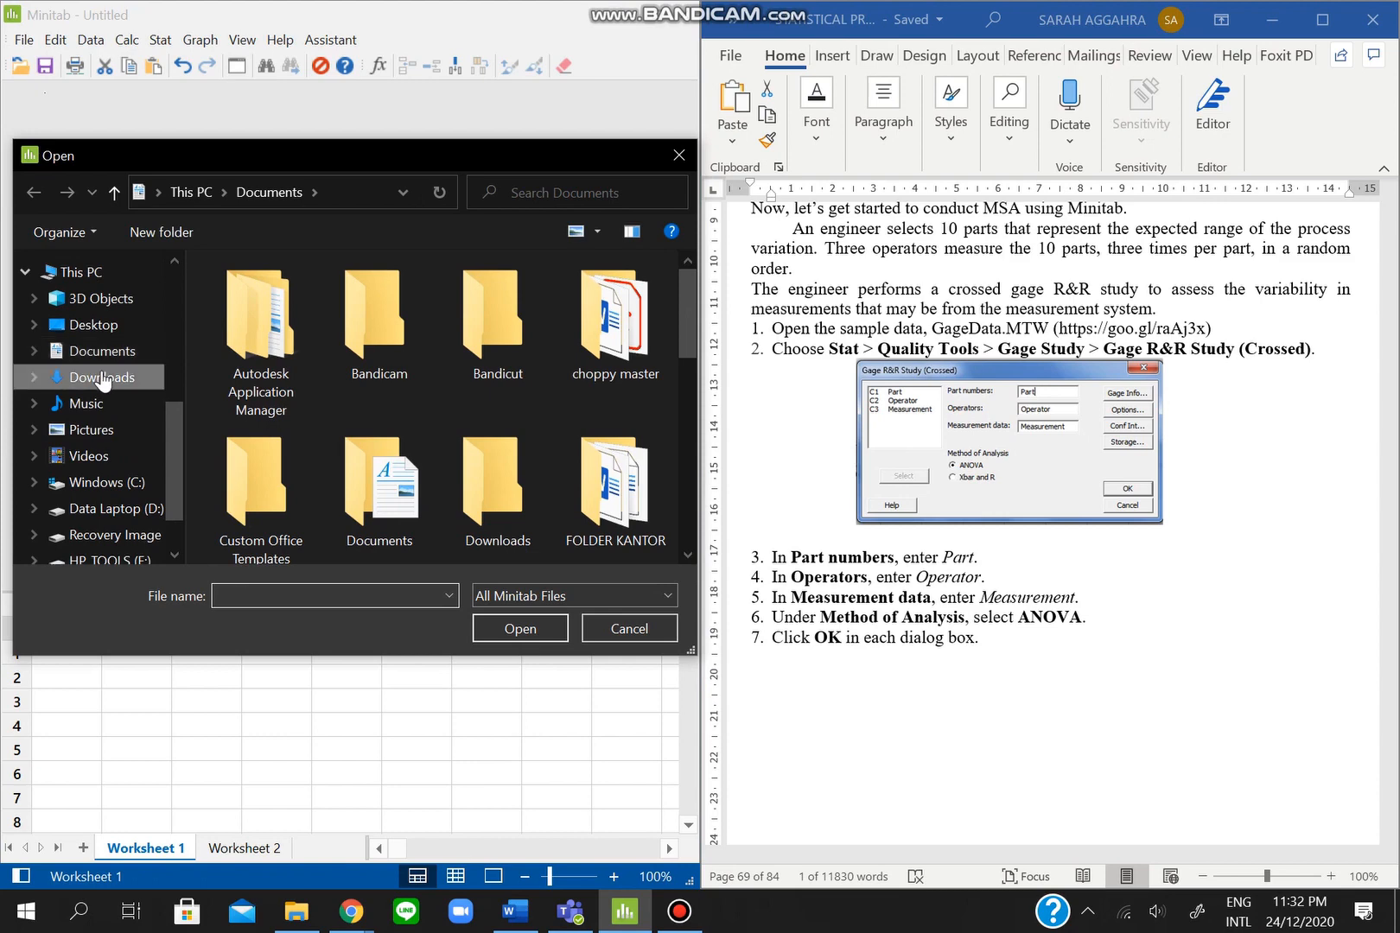
pyautogui.click(102, 378)
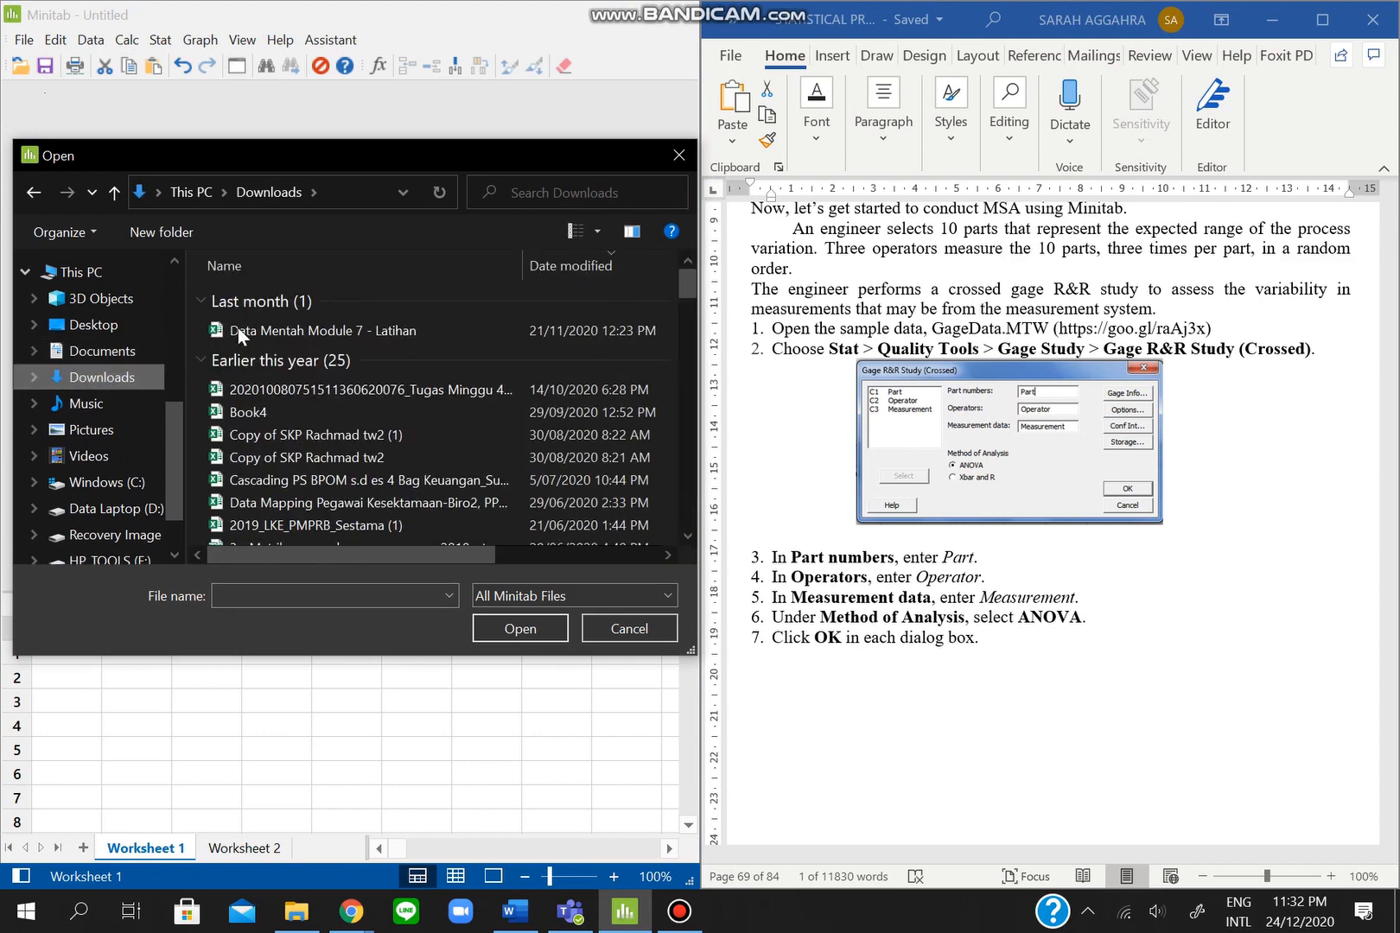
pyautogui.click(238, 328)
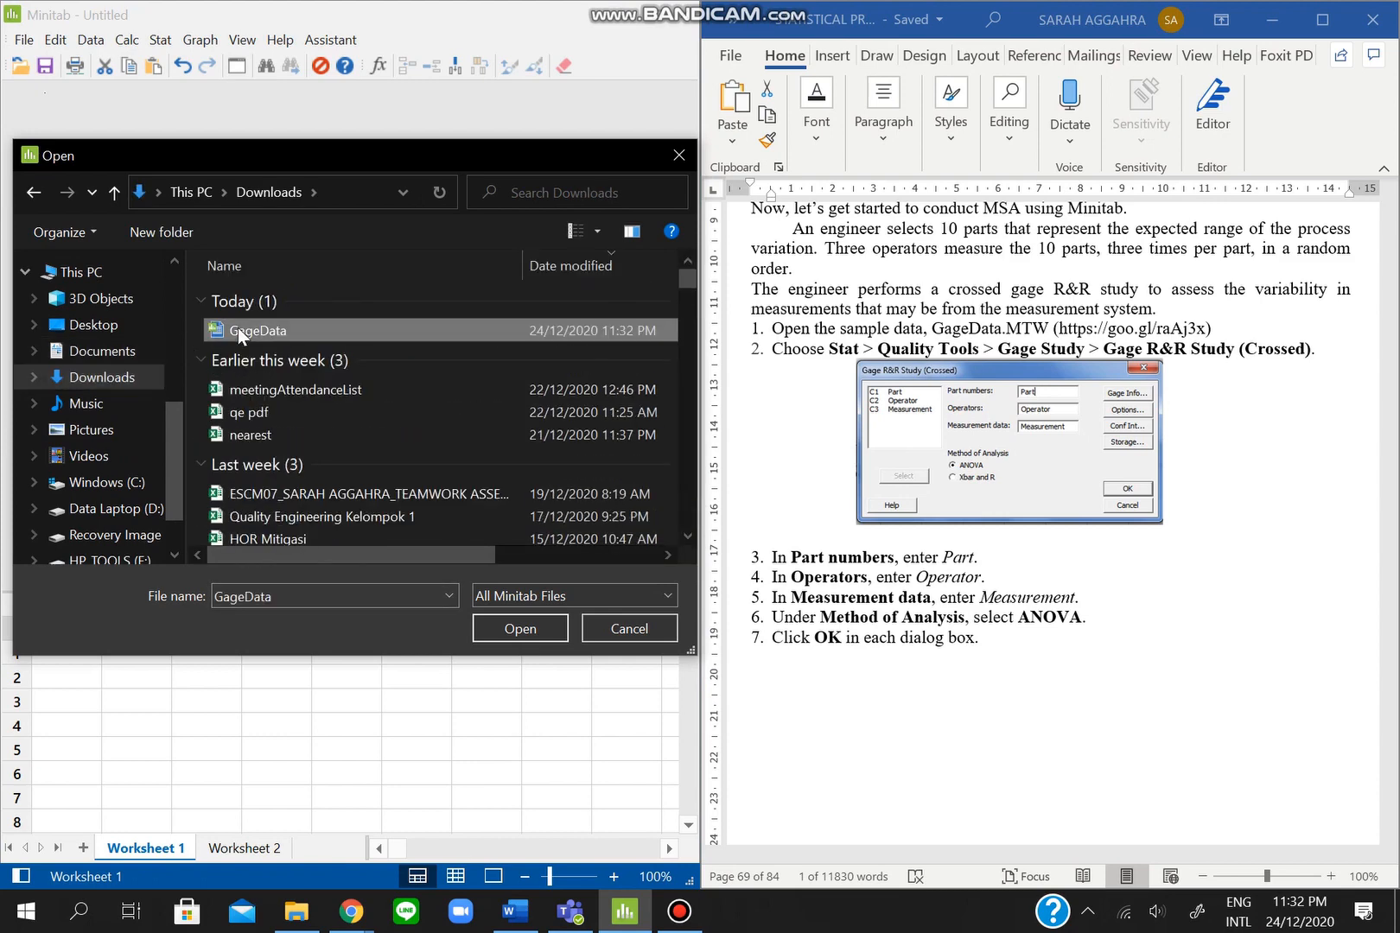
pyautogui.click(527, 629)
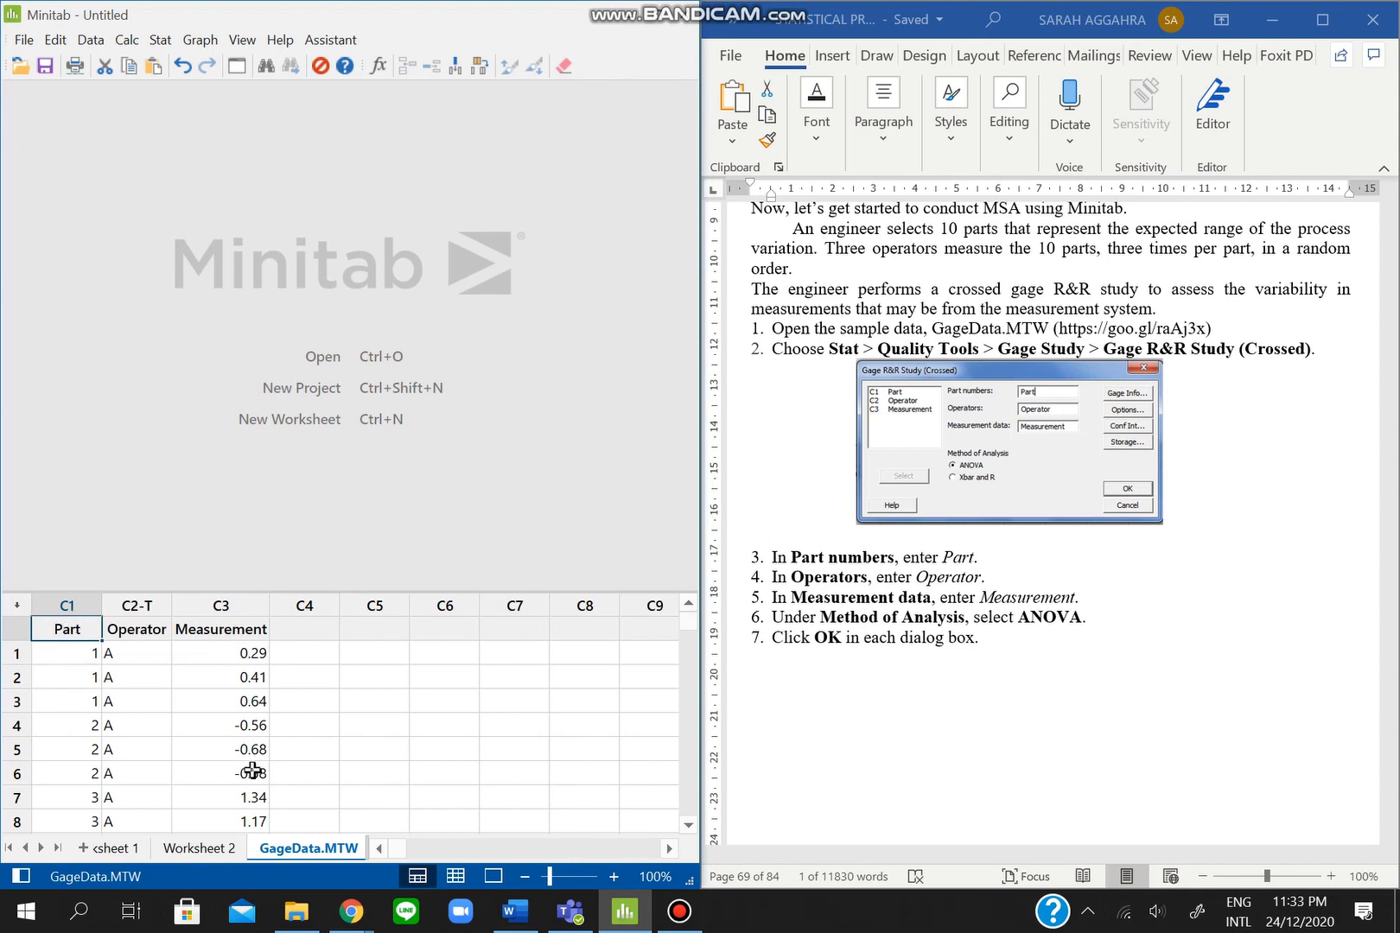
pyautogui.click(93, 650)
pyautogui.press('Right')
pyautogui.press('Right')
pyautogui.press('Down')
pyautogui.press('Down')
pyautogui.press('Down')
pyautogui.press('Down')
pyautogui.press('Down')
pyautogui.press('Down')
pyautogui.press('Down')
pyautogui.press('Down')
pyautogui.press('Down')
pyautogui.press('Down')
pyautogui.press('Down')
pyautogui.press('Down')
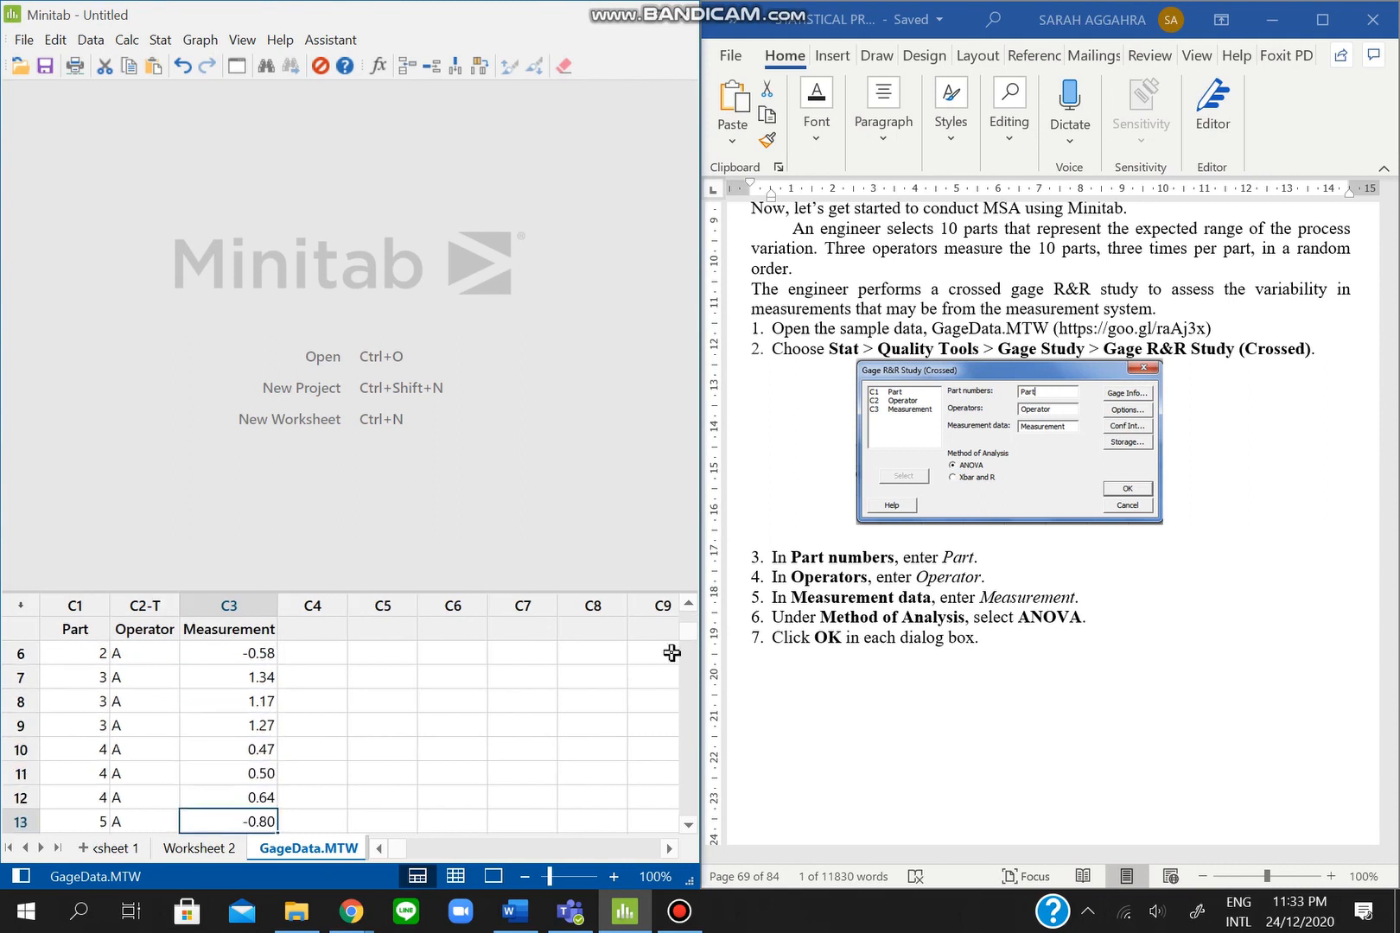
pyautogui.scroll(2, 346, 656)
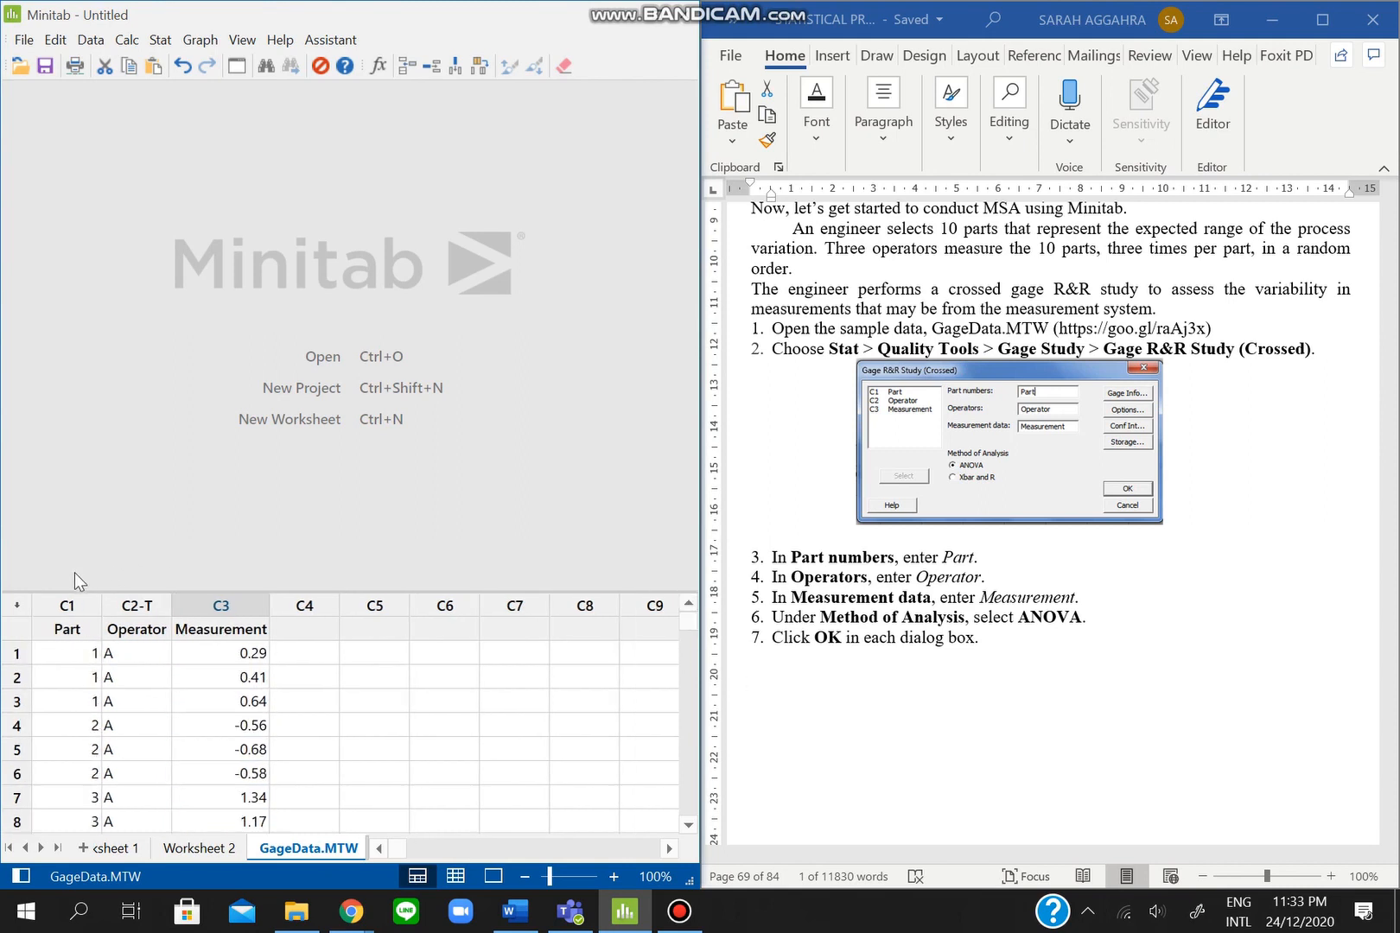
pyautogui.click(60, 621)
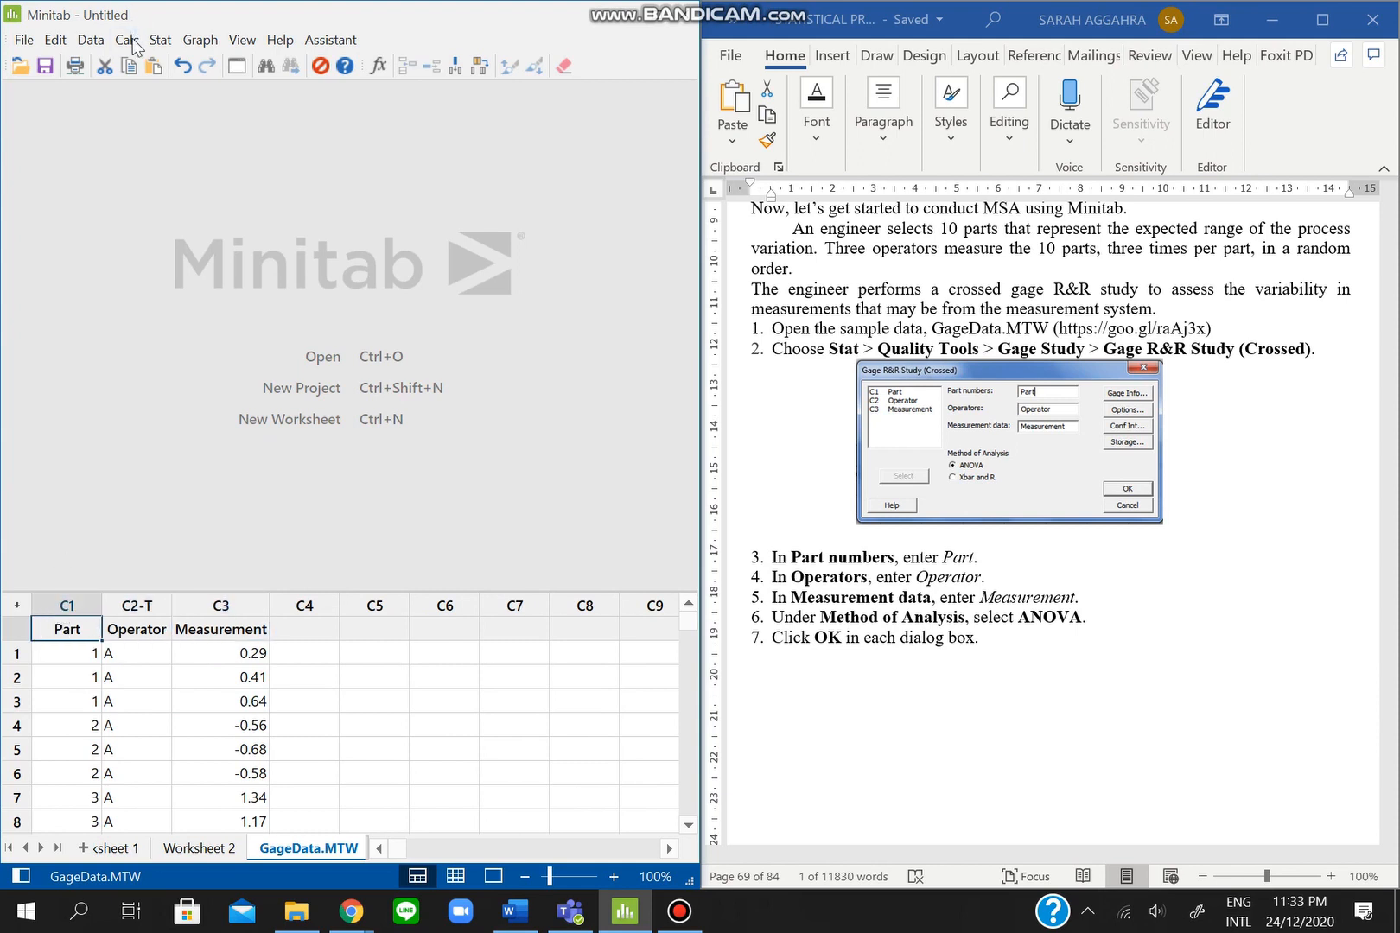
# - Assign Part, Operator and Measurement in Gage R&R Study (Crossed) and run it with ANOVA
pyautogui.click(160, 40)
pyautogui.moveTo(209, 194)
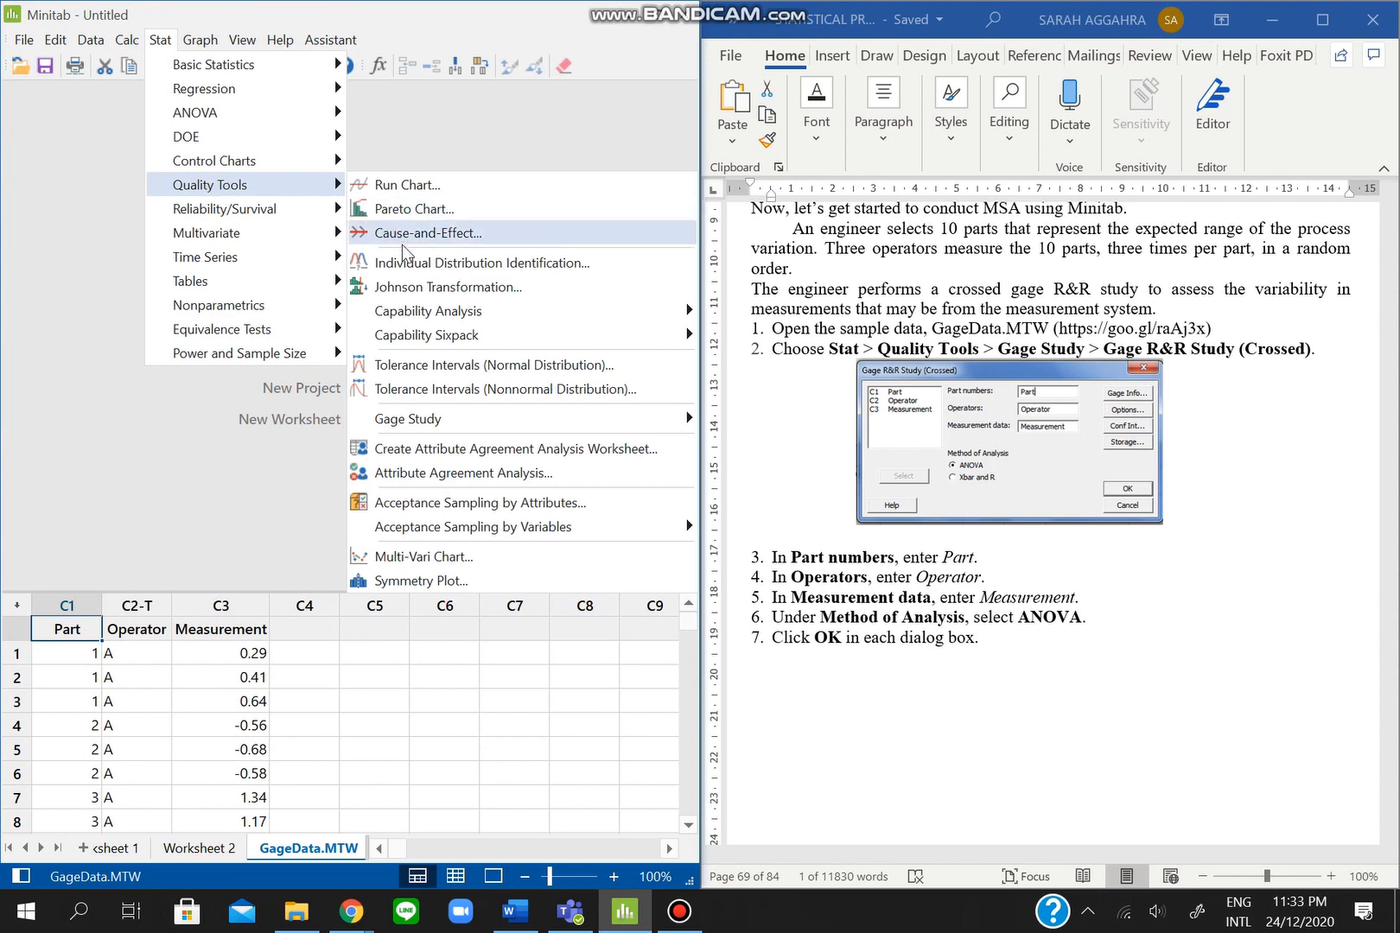
pyautogui.moveTo(427, 419)
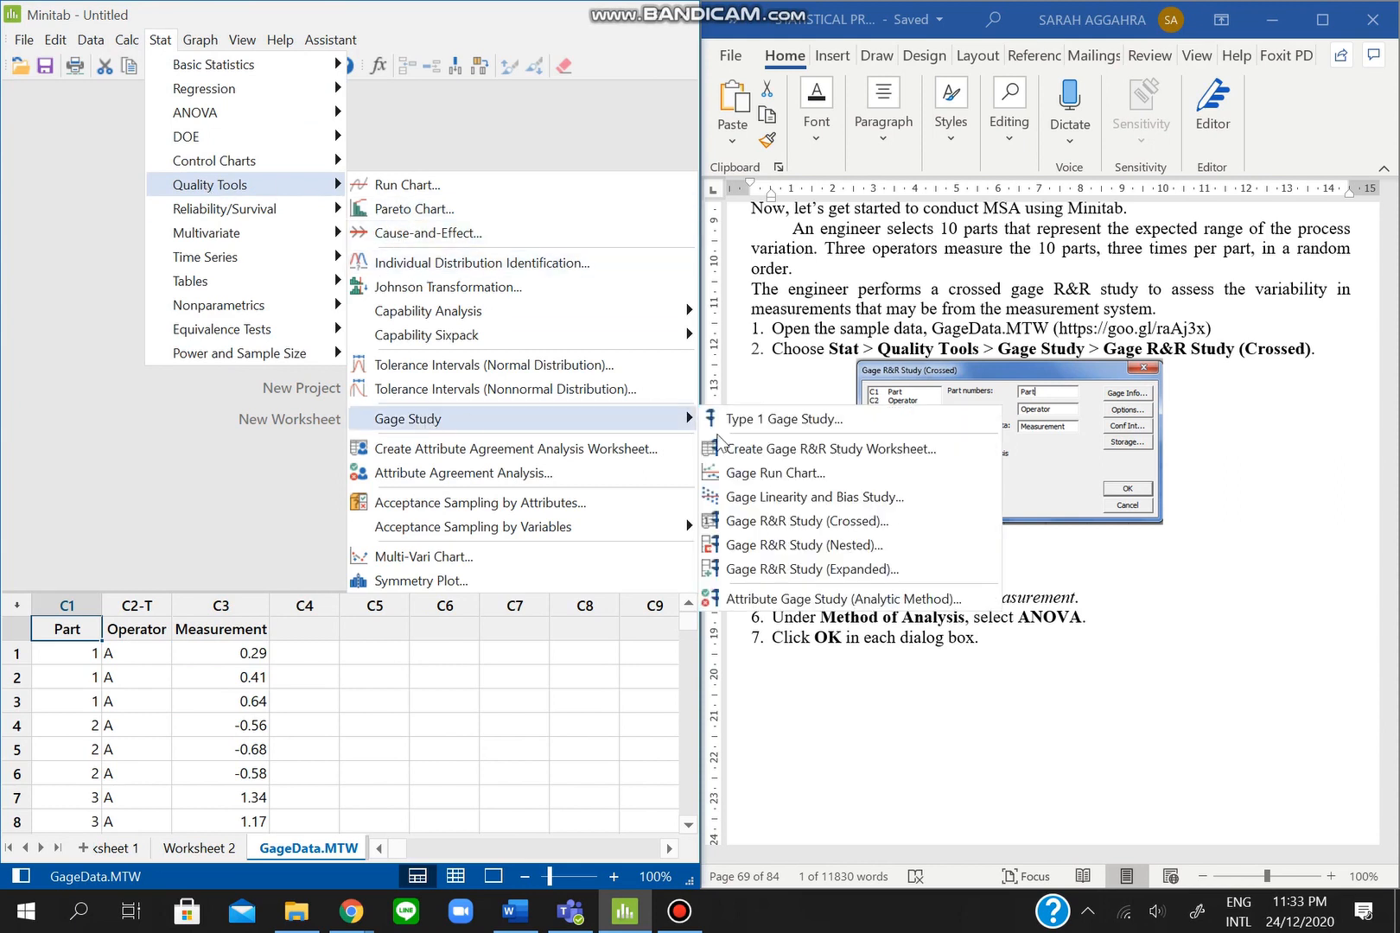
pyautogui.click(764, 521)
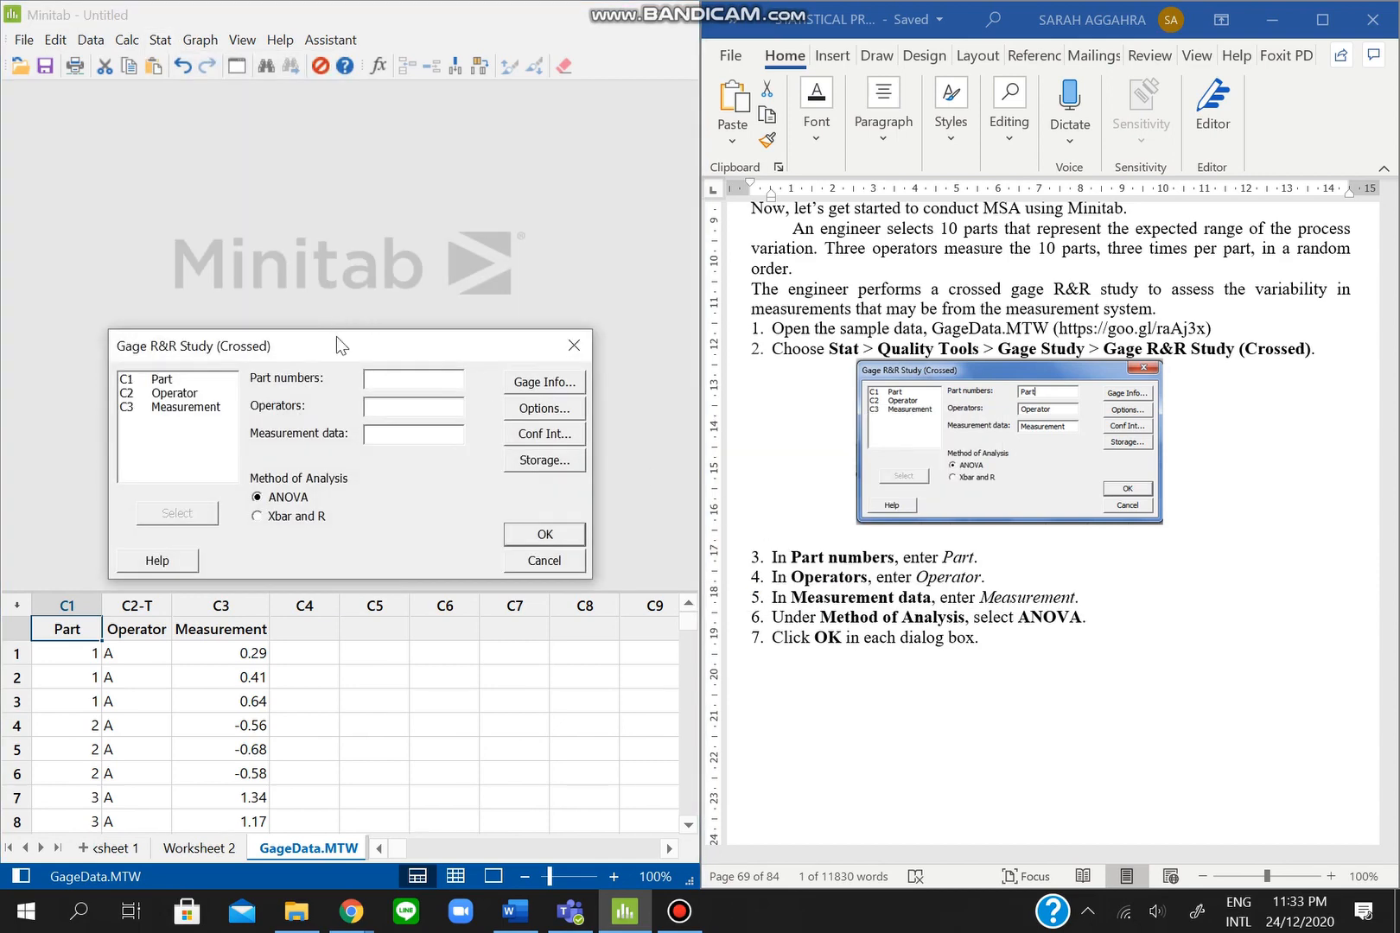
pyautogui.moveTo(336, 344); pyautogui.dragTo(332, 312)
pyautogui.doubleClick(173, 346)
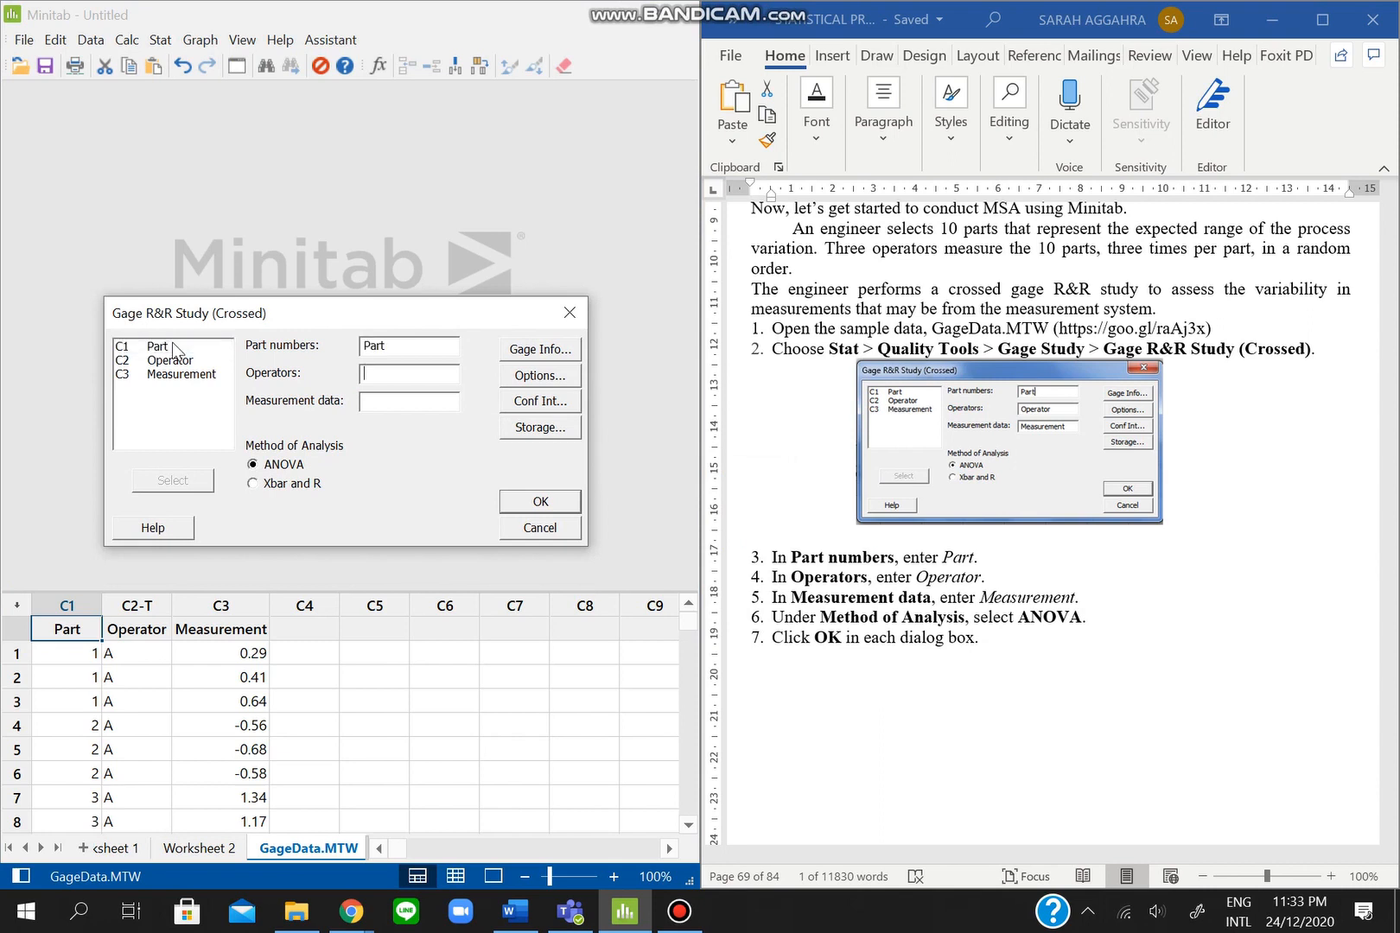
pyautogui.doubleClick(174, 360)
pyautogui.doubleClick(172, 358)
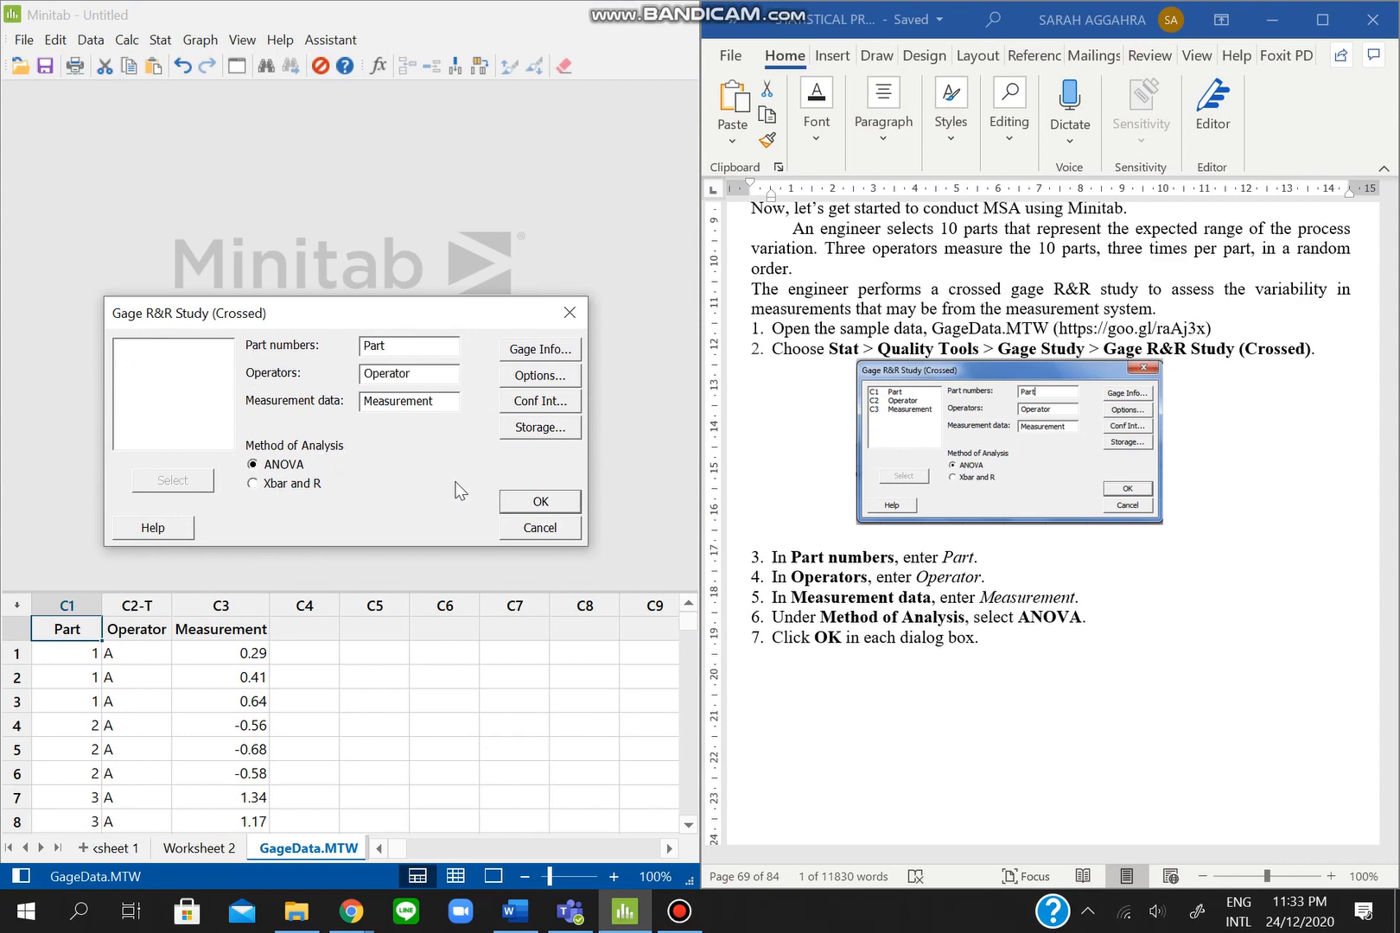
pyautogui.click(535, 501)
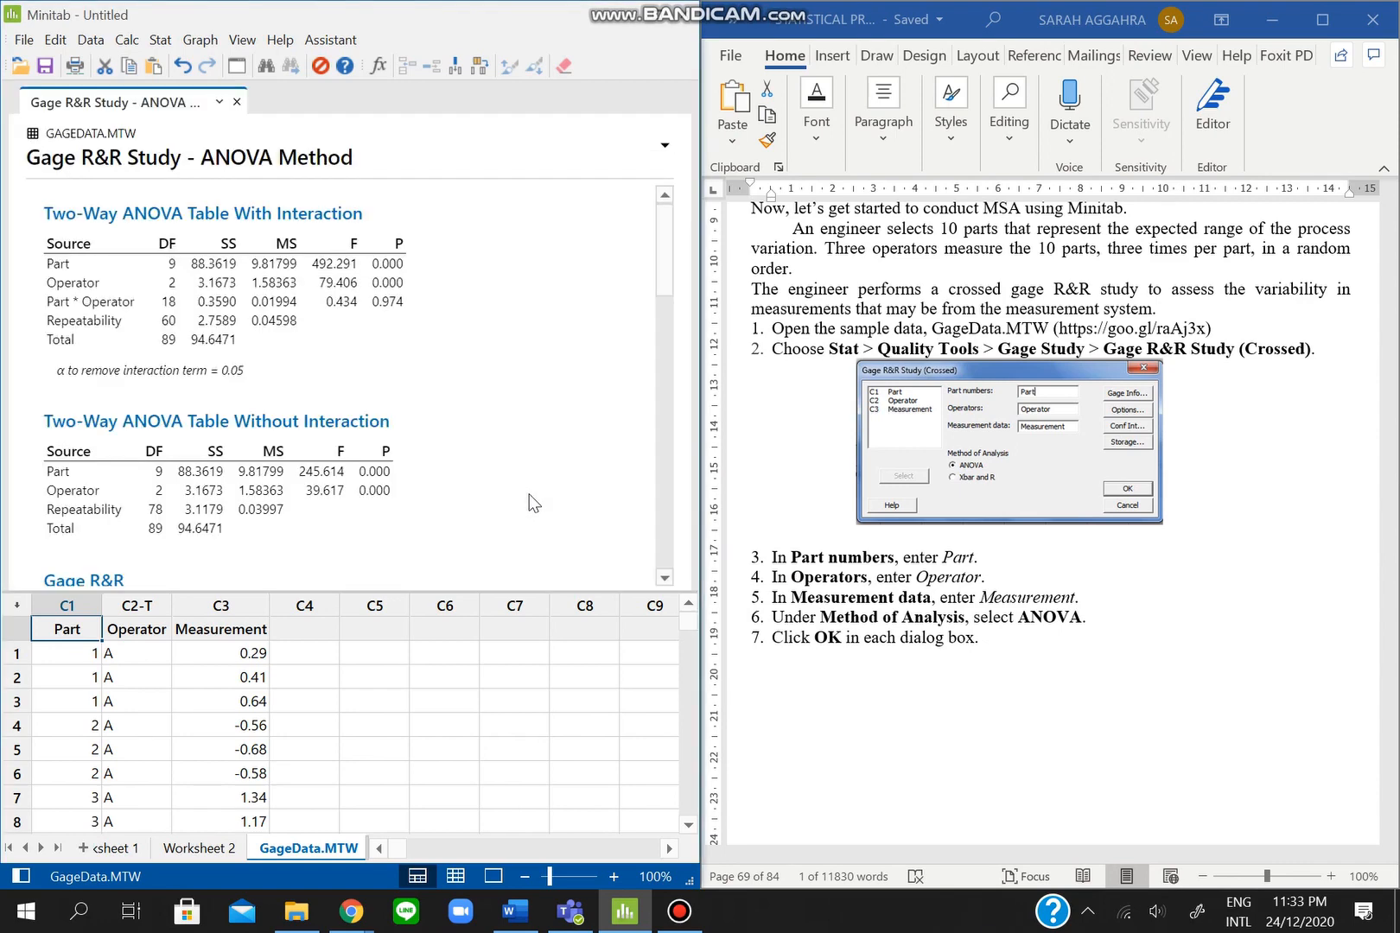
pyautogui.scroll(-10, 1025, 598)
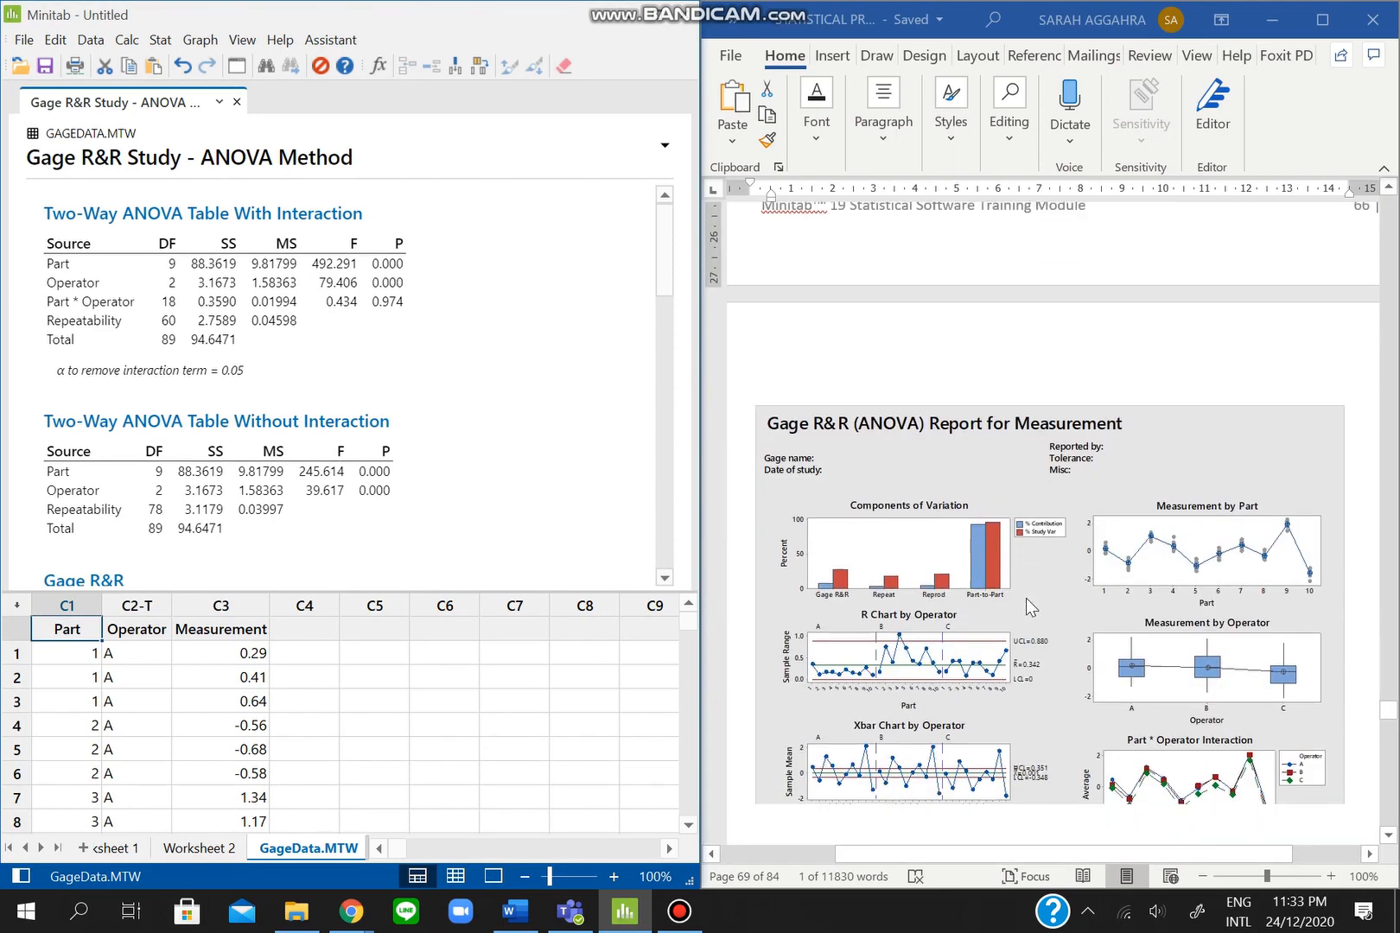
pyautogui.scroll(-3, 1025, 598)
pyautogui.moveTo(664, 275); pyautogui.dragTo(634, 509)
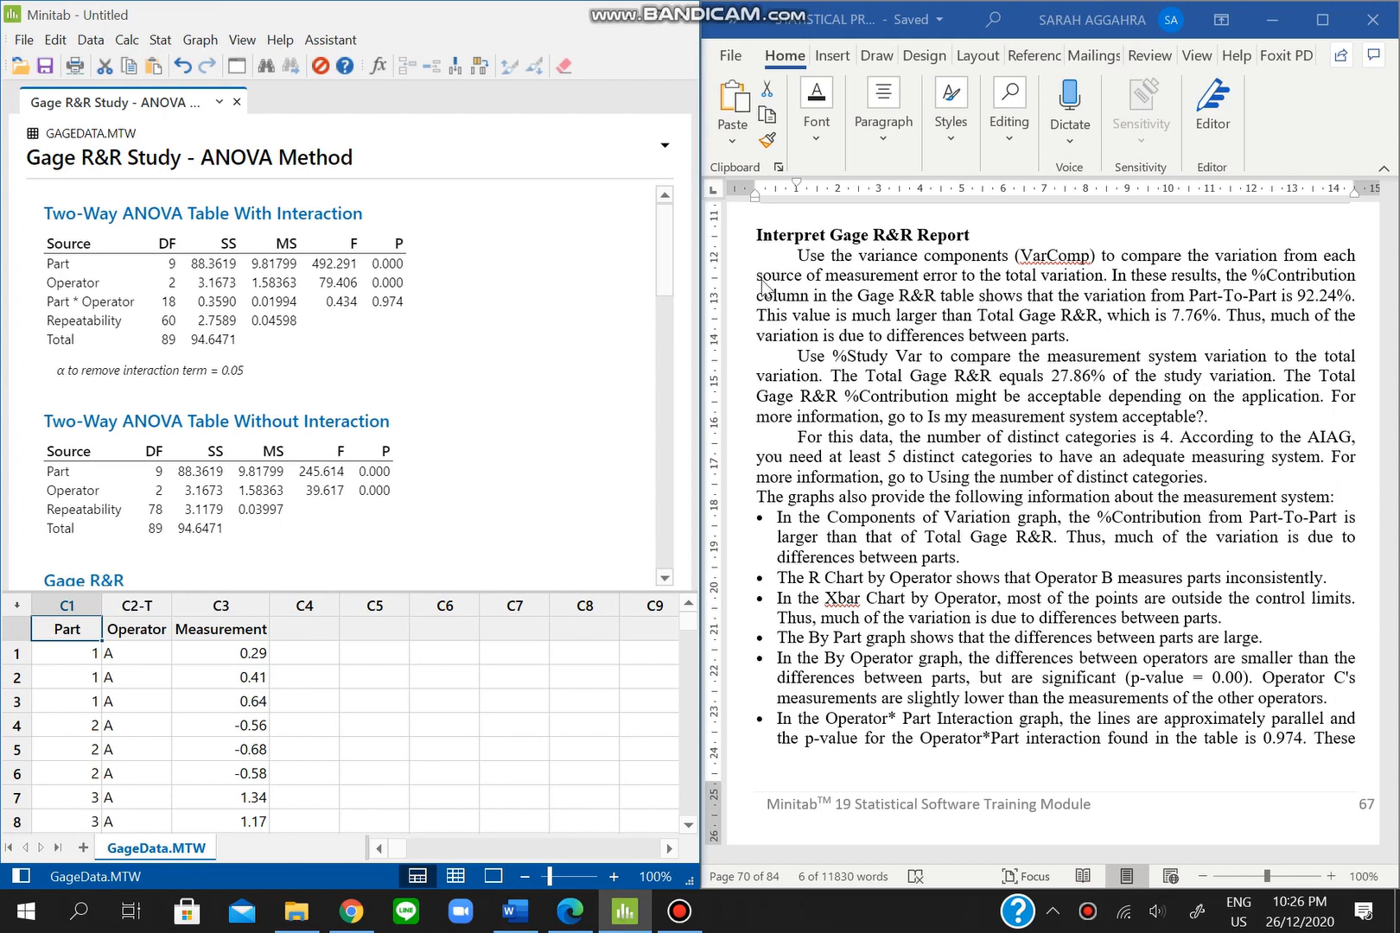
pyautogui.scroll(-8, 503, 374)
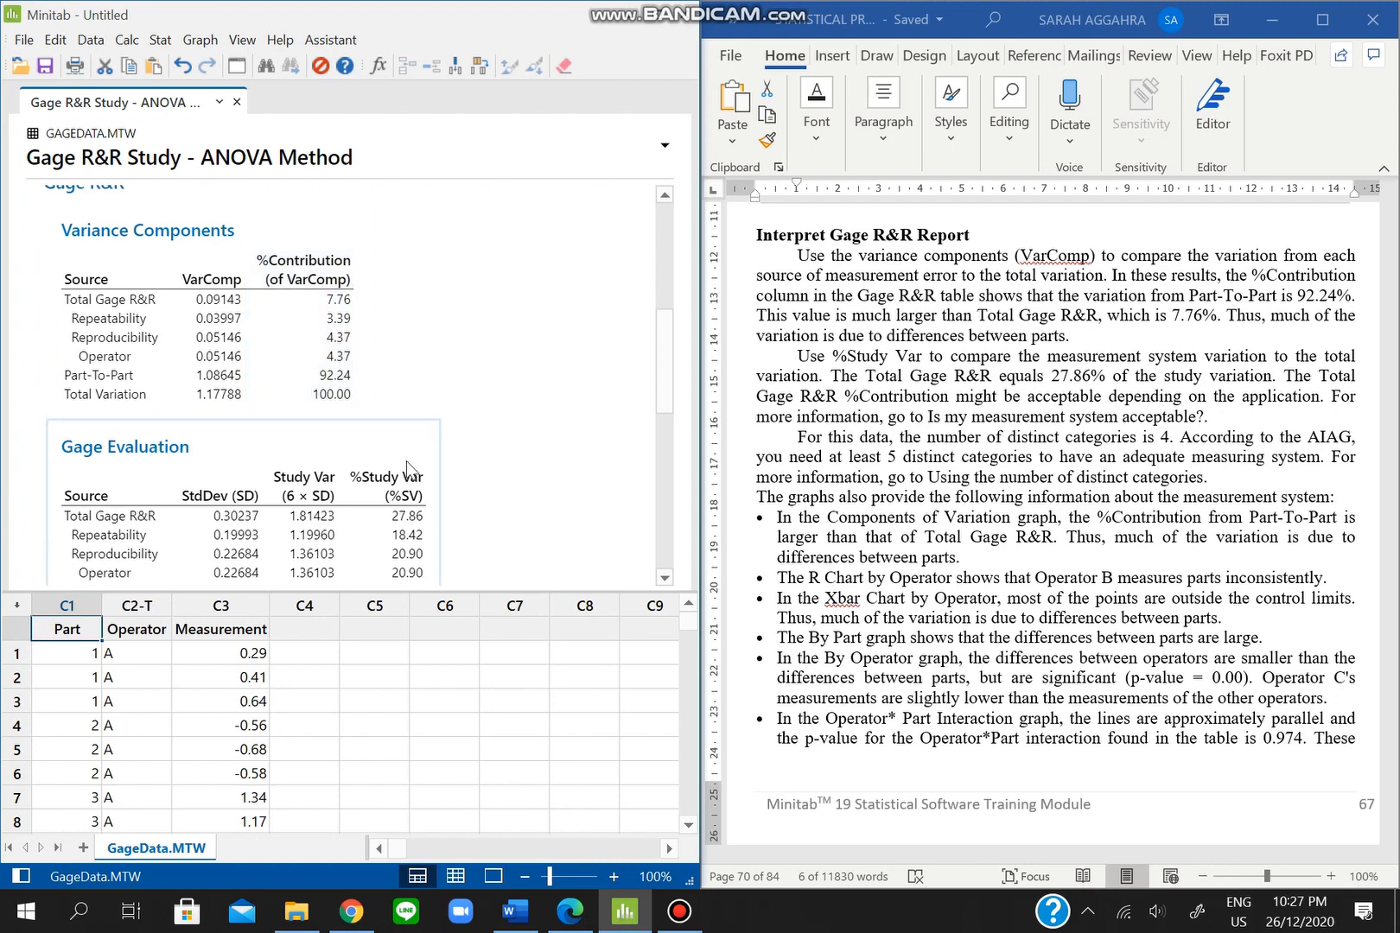
pyautogui.scroll(-3, 476, 412)
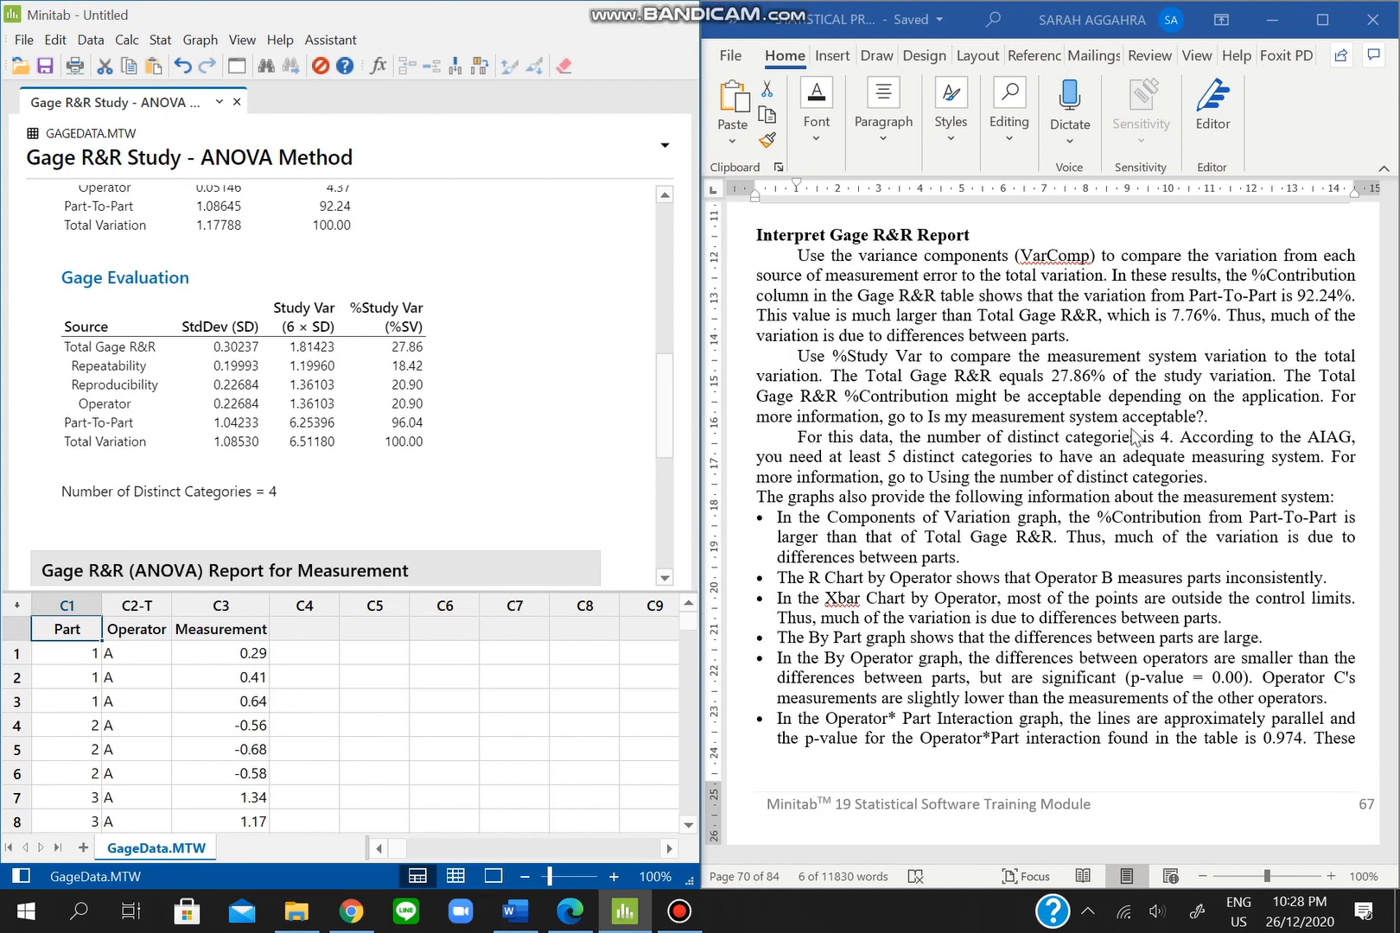
# - Read Chrome's 'Is my measurement system acceptable?' page with AIAG's 10% and 30% thresholds
pyautogui.click(351, 920)
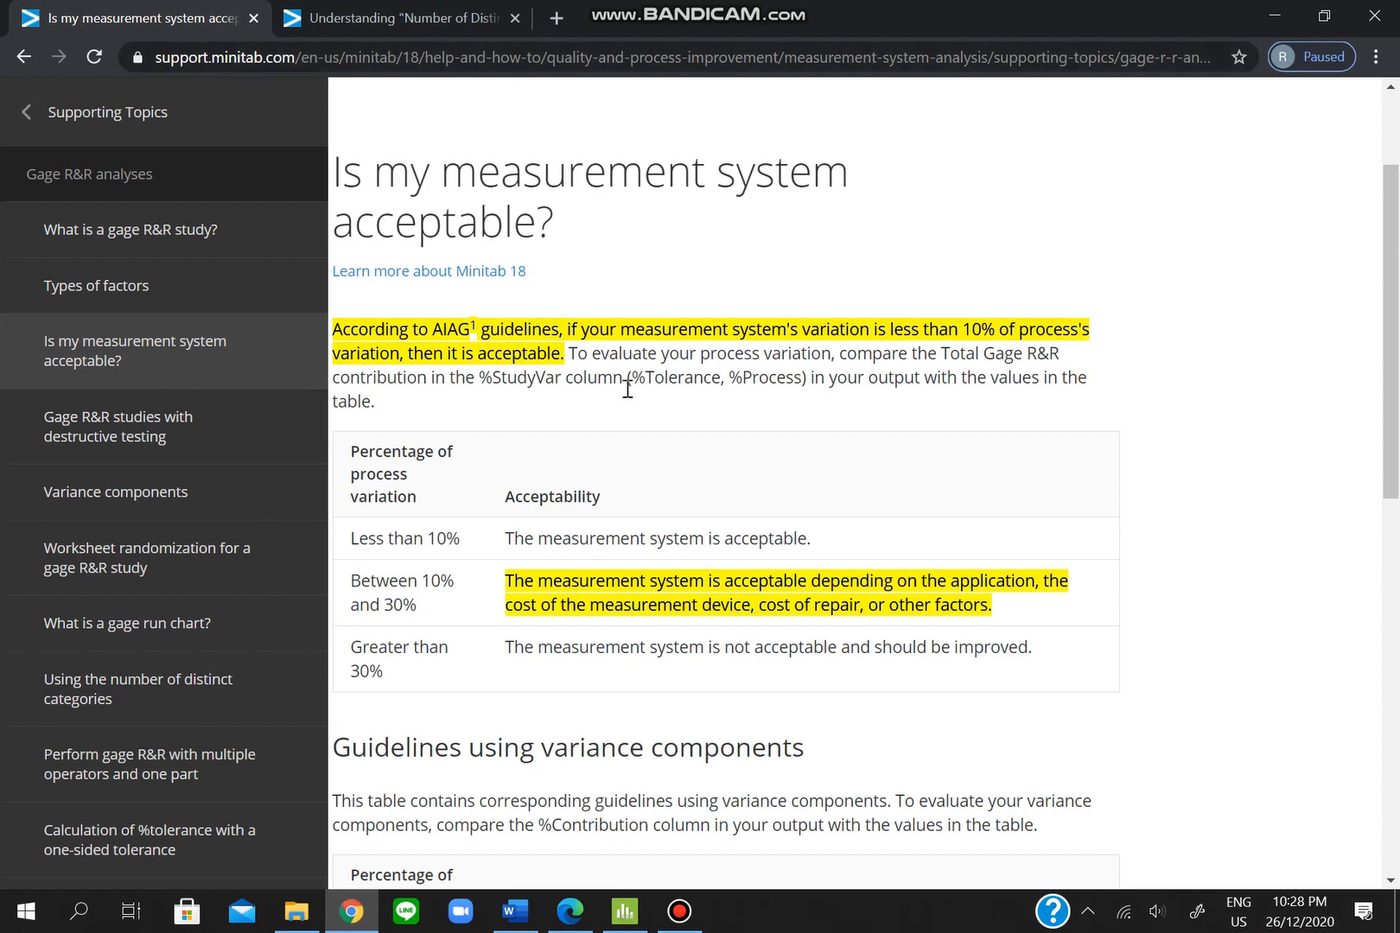
pyautogui.scroll(-1, 626, 389)
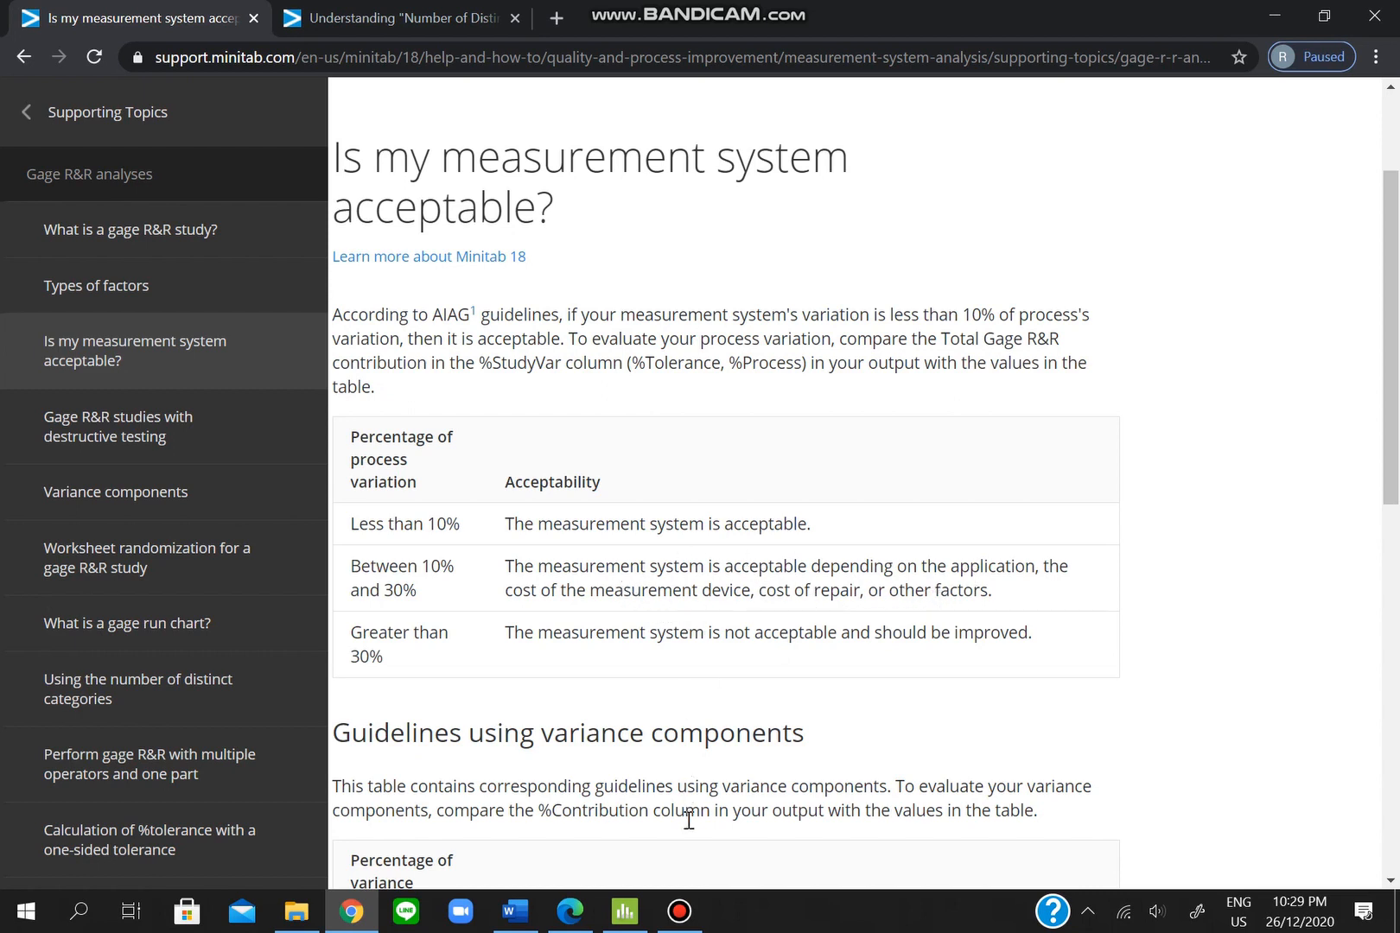
pyautogui.click(624, 912)
# - Highlight the Gage Evaluation table and 4 distinct categories, comparing with the Chrome blog's 5-or-more rule
pyautogui.click(515, 913)
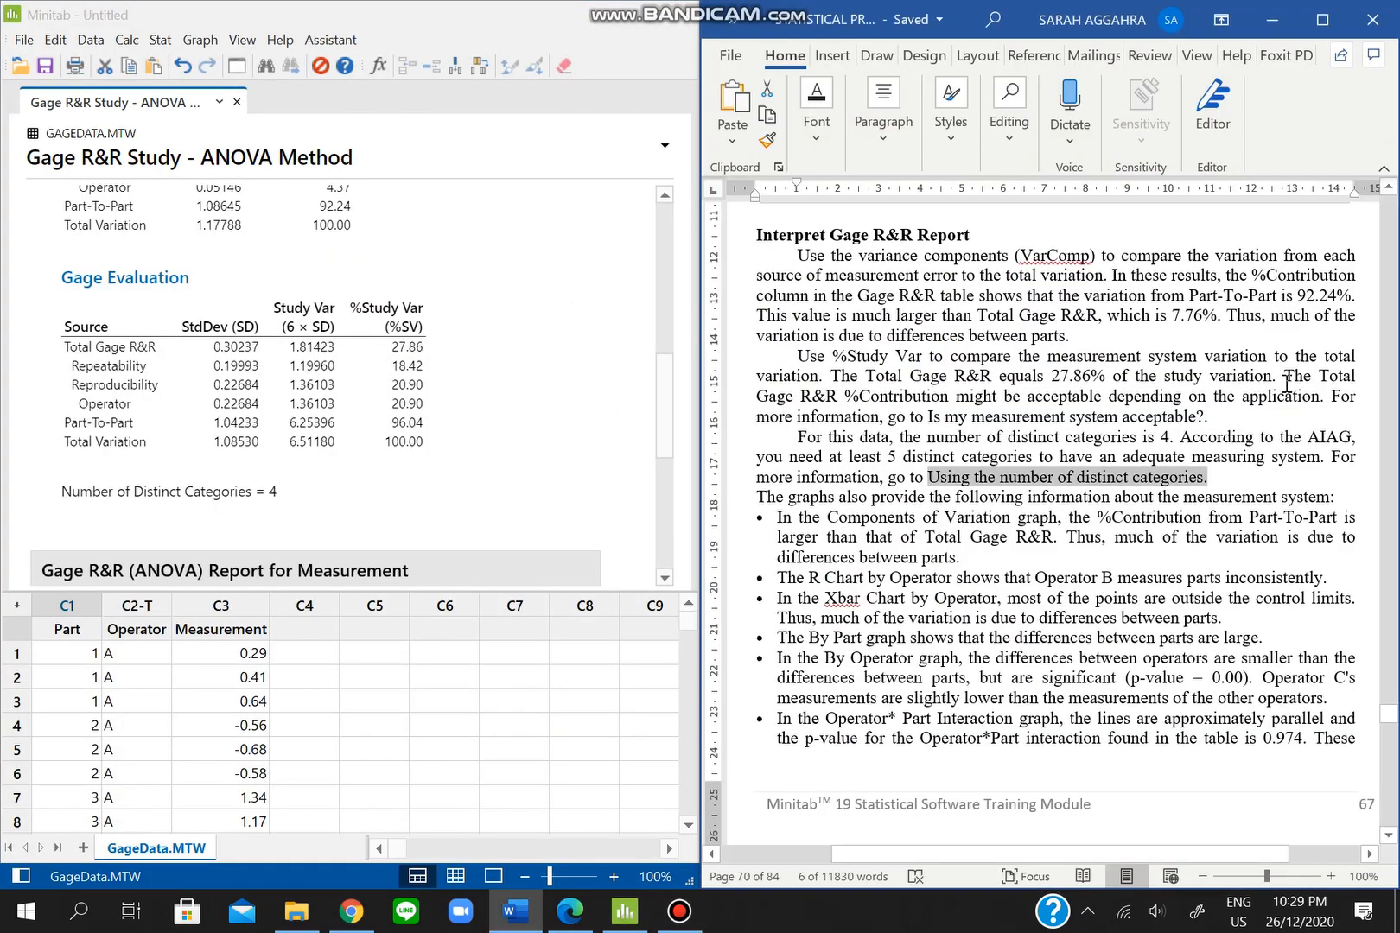
pyautogui.click(149, 358)
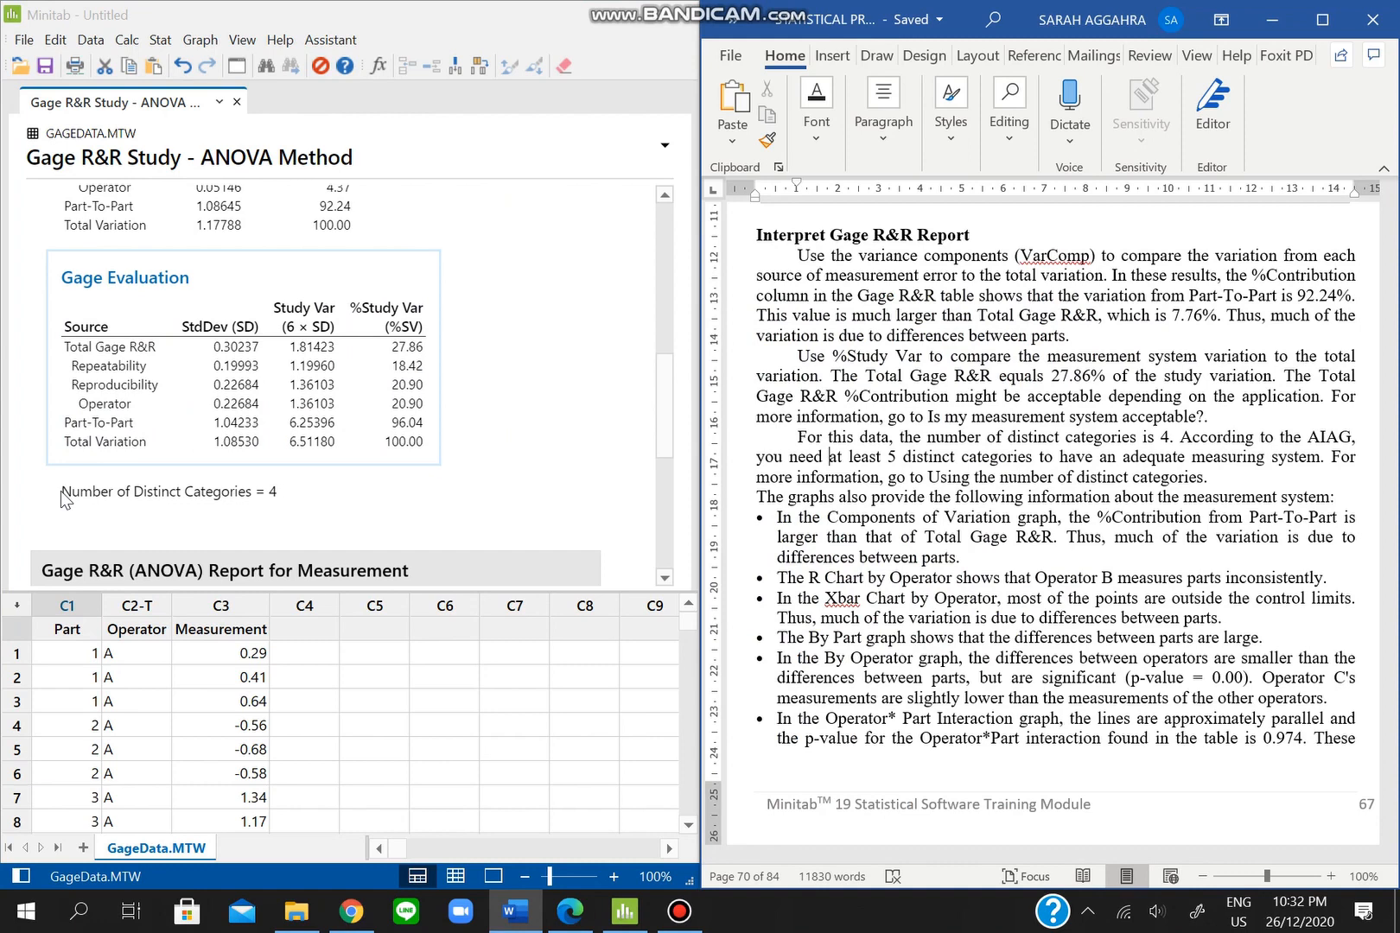
pyautogui.click(60, 491)
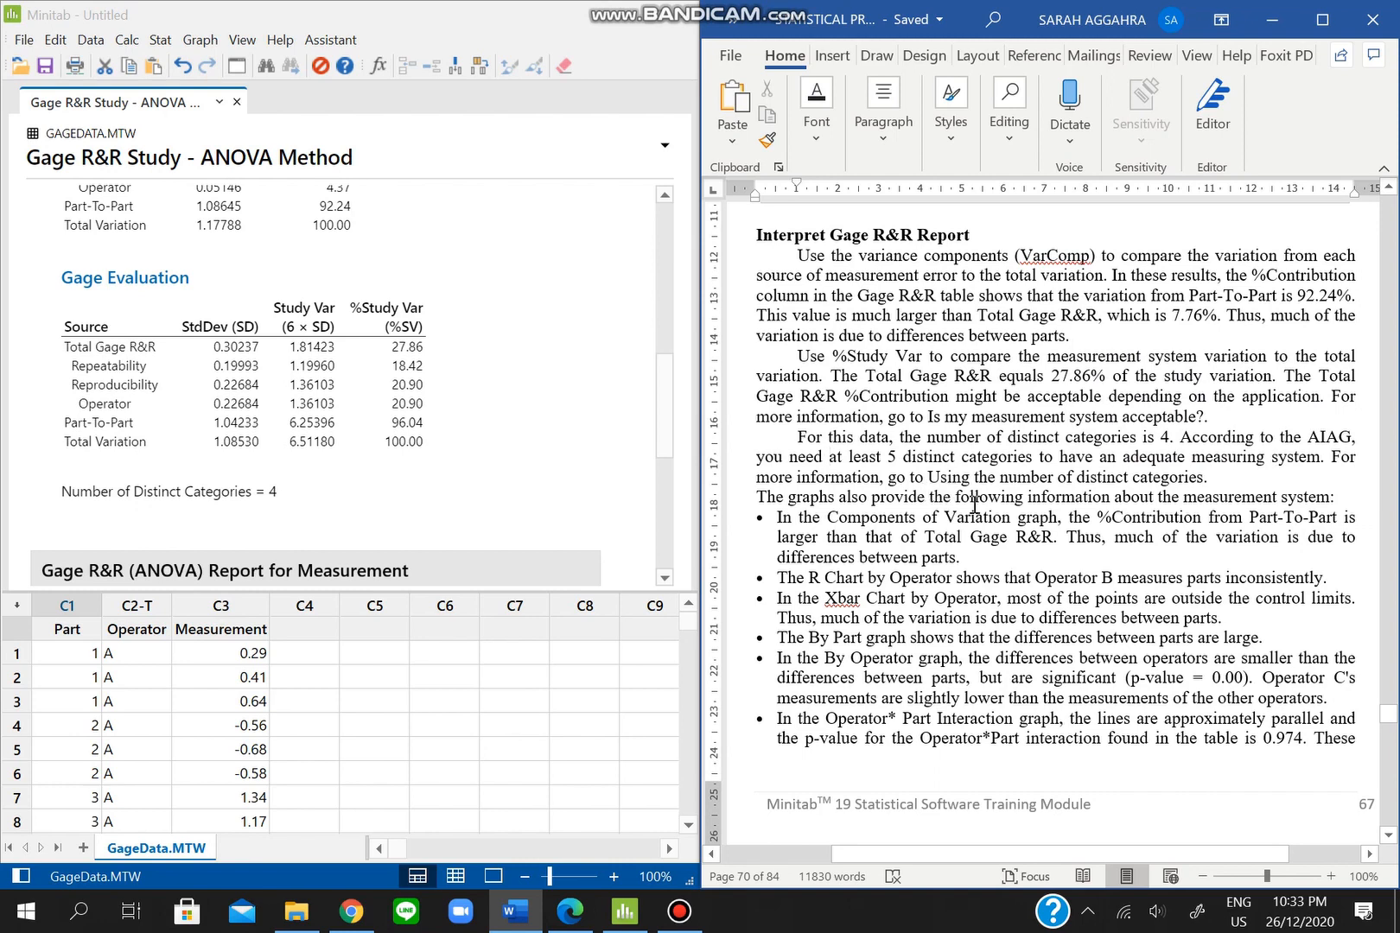
pyautogui.click(357, 920)
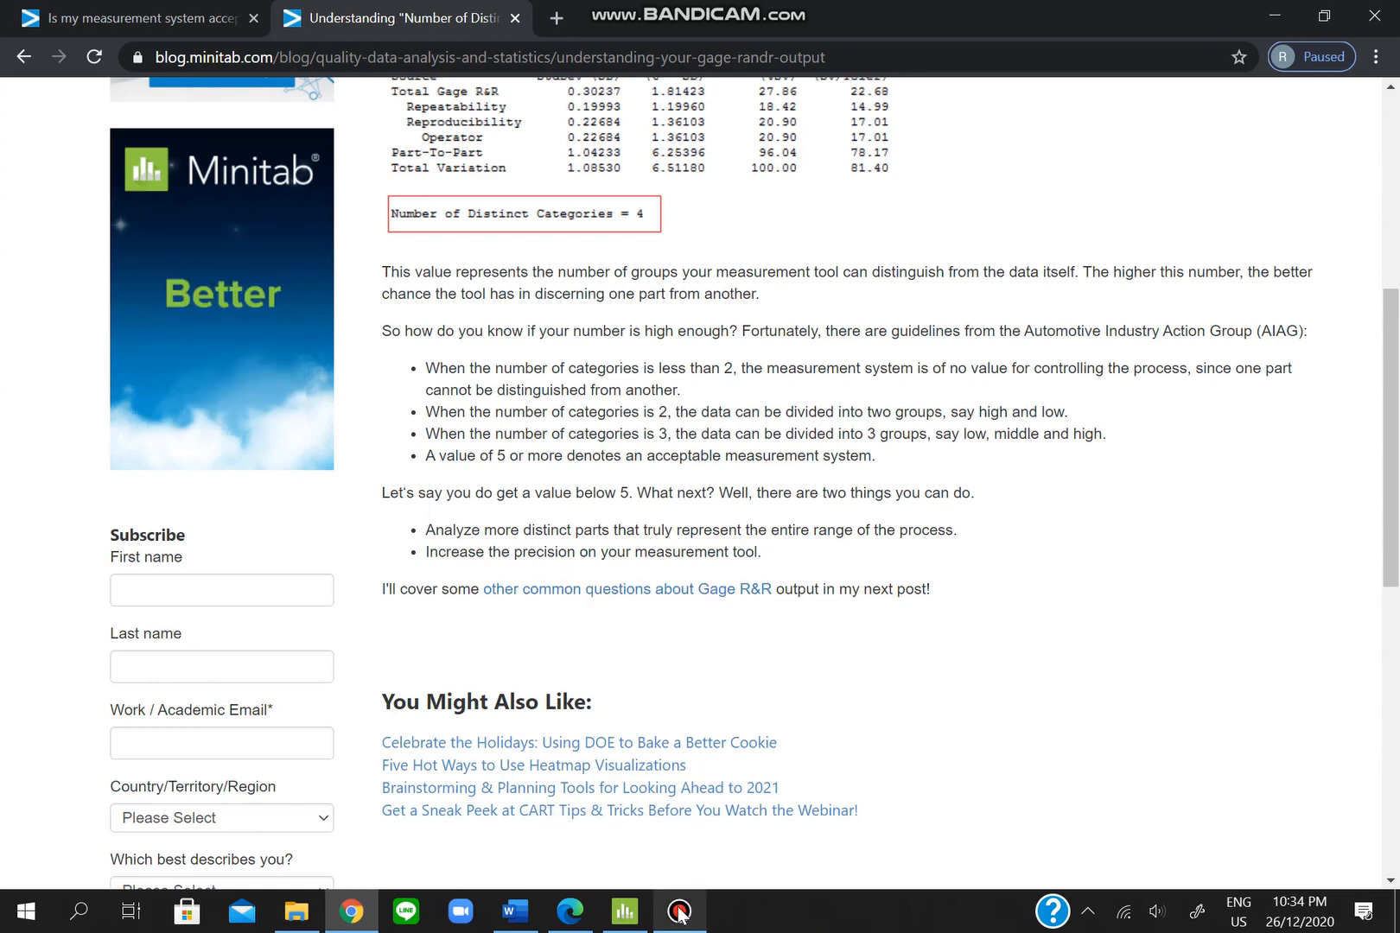
pyautogui.click(624, 911)
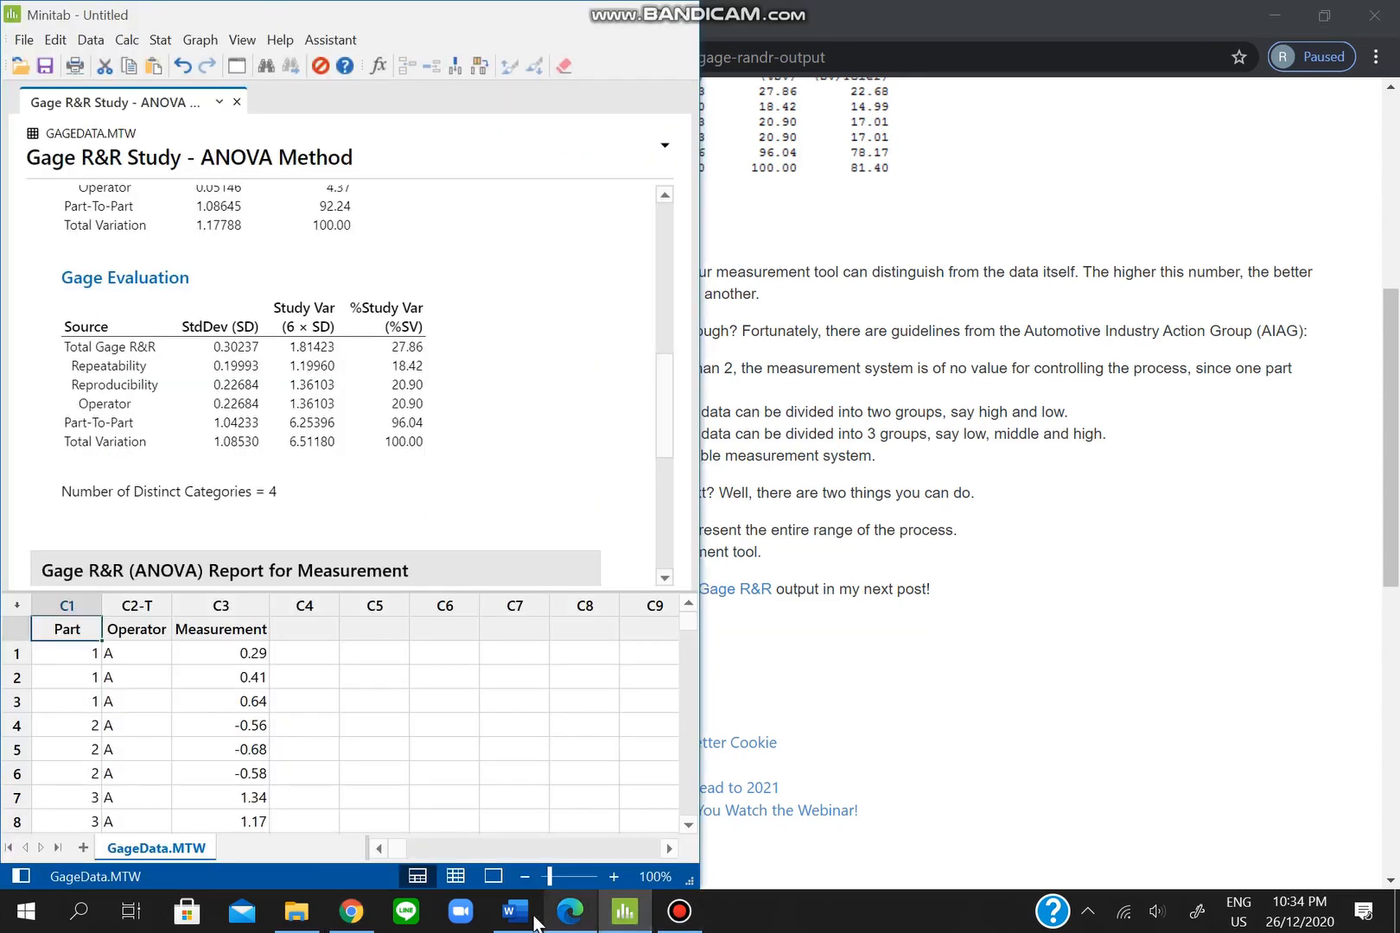
pyautogui.click(536, 914)
# - Scroll through the Gage R&R graphs in the output, then return to the Word notes
pyautogui.scroll(-1, 1023, 541)
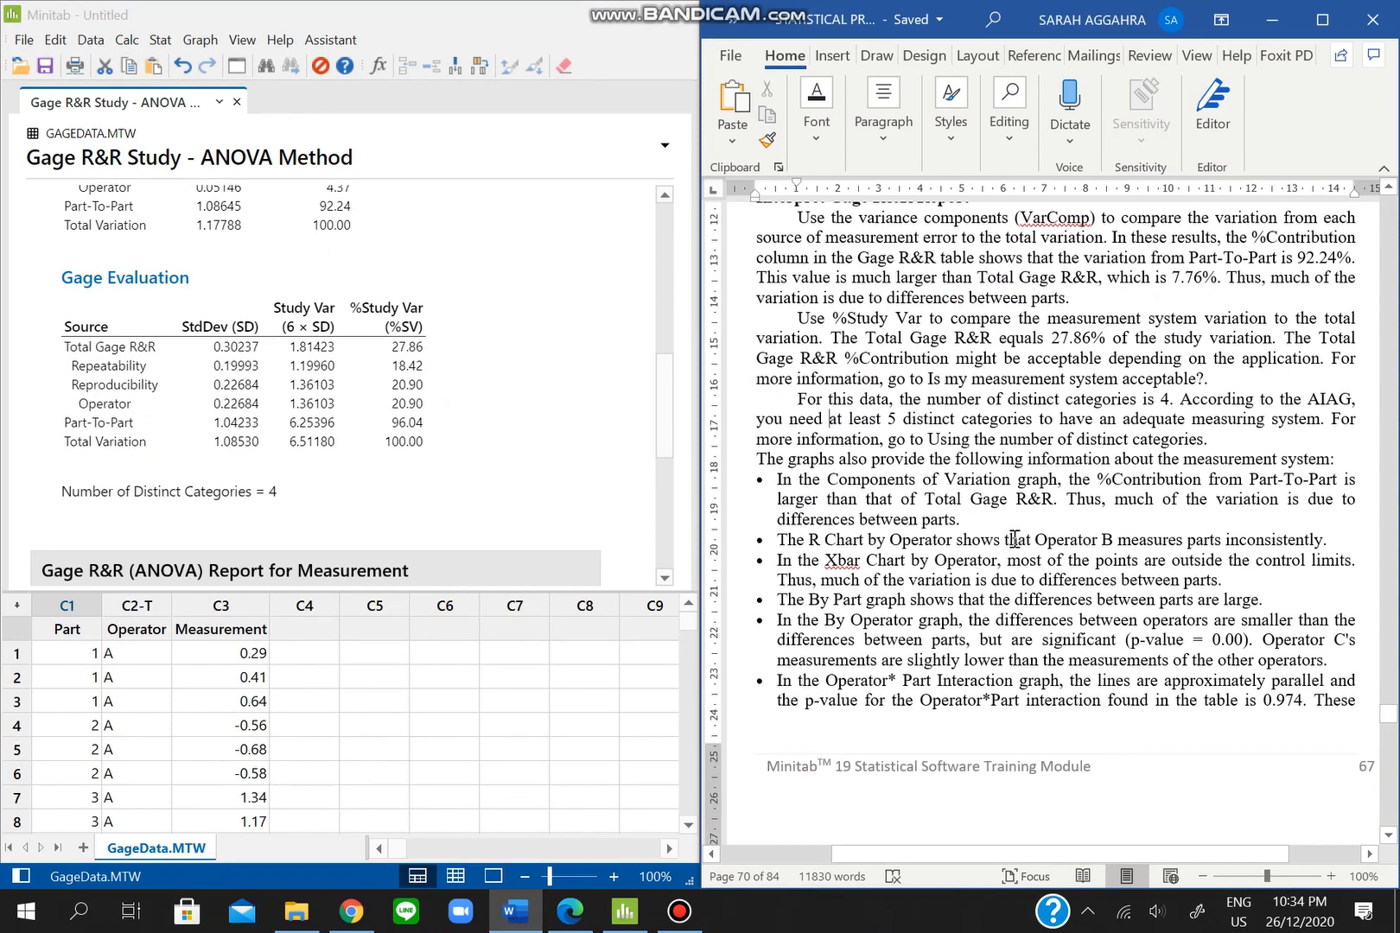
pyautogui.moveTo(669, 418); pyautogui.dragTo(670, 524)
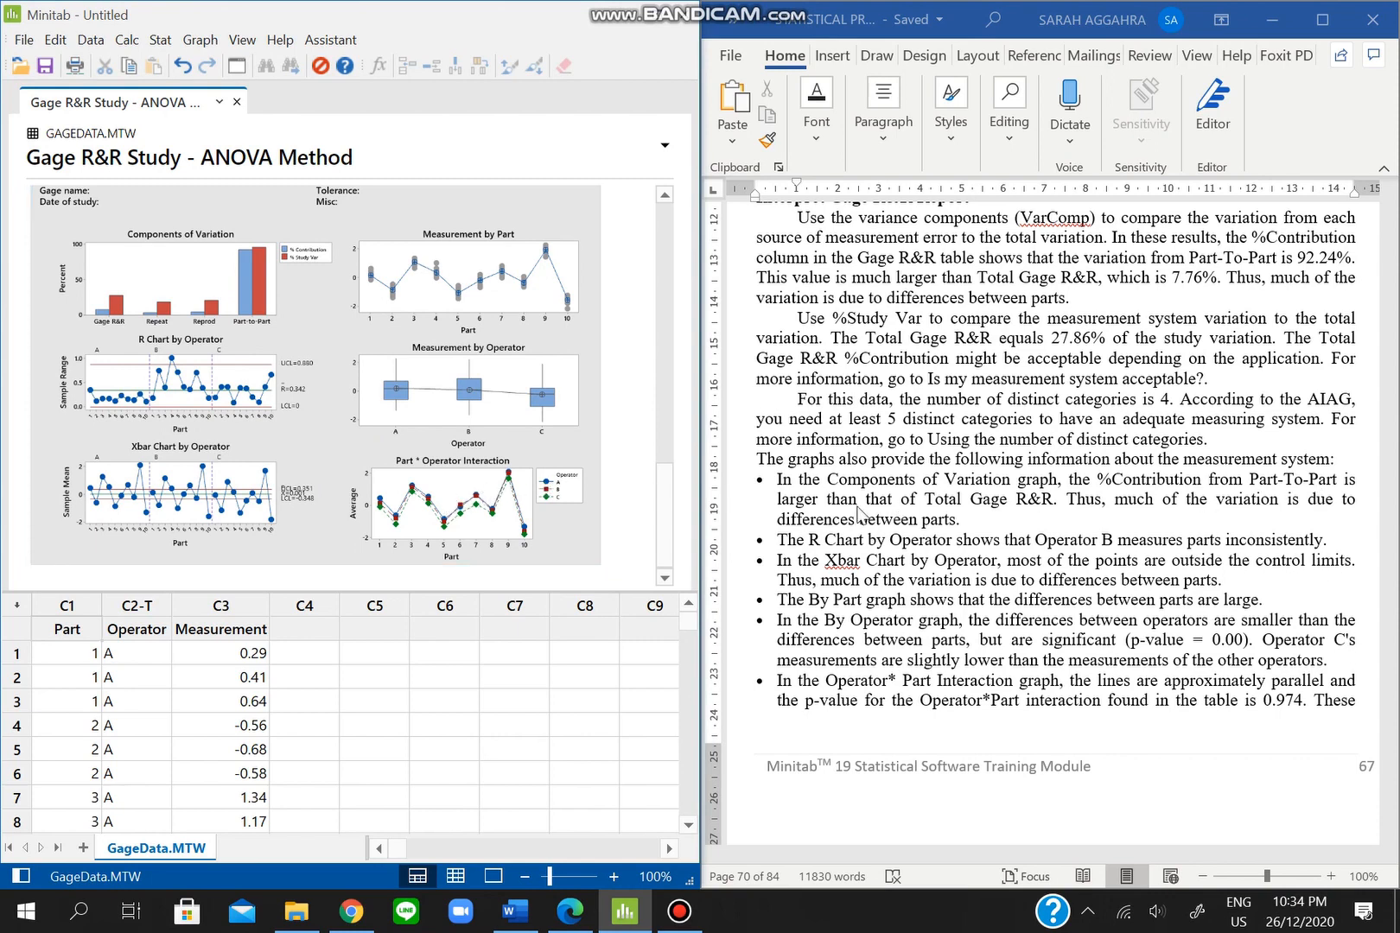
pyautogui.scroll(-4, 1129, 515)
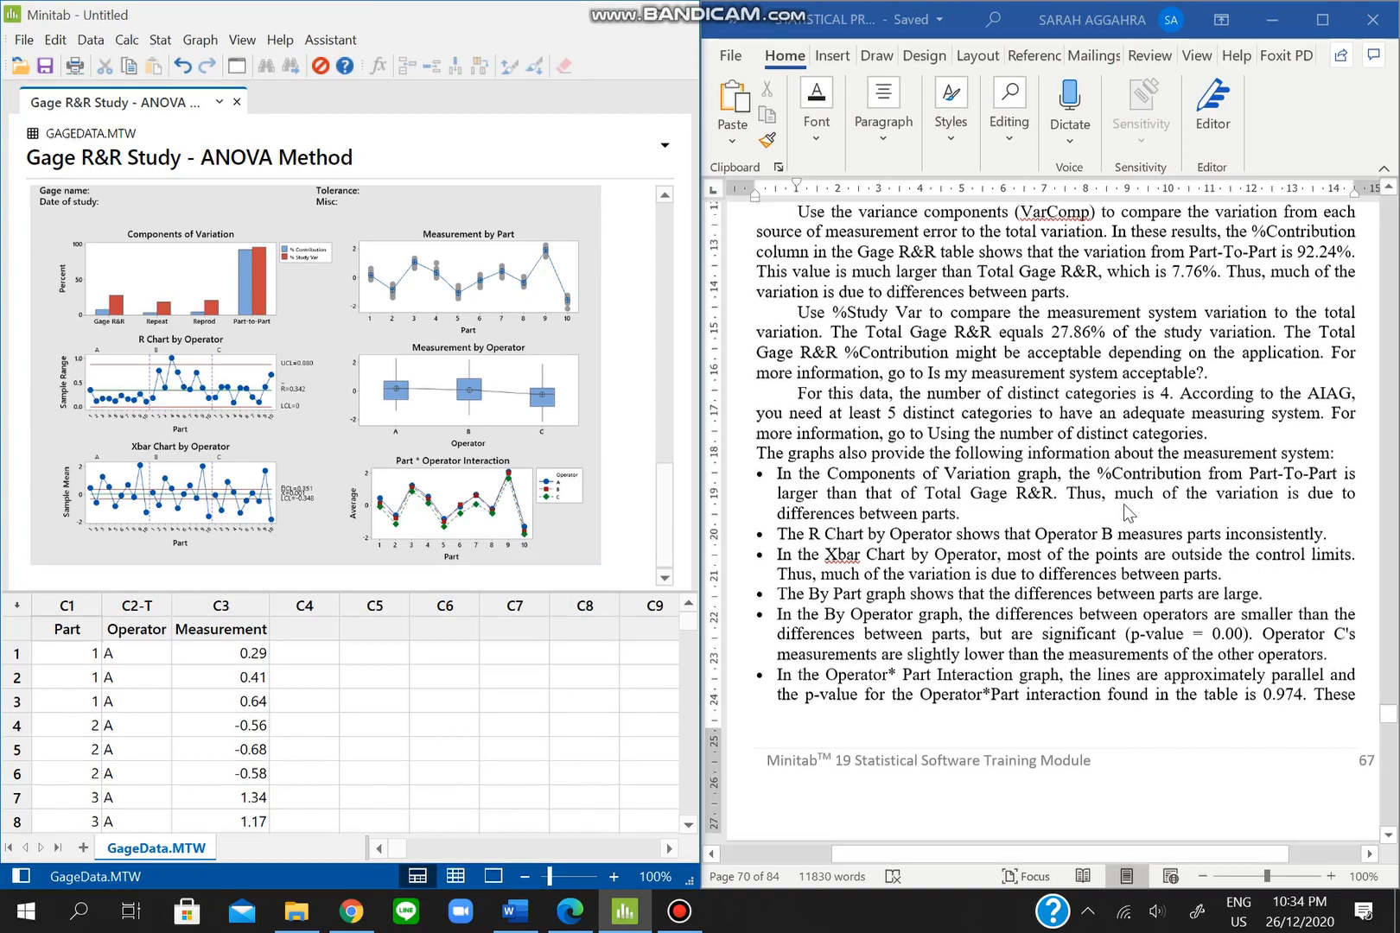
pyautogui.scroll(-2, 1128, 514)
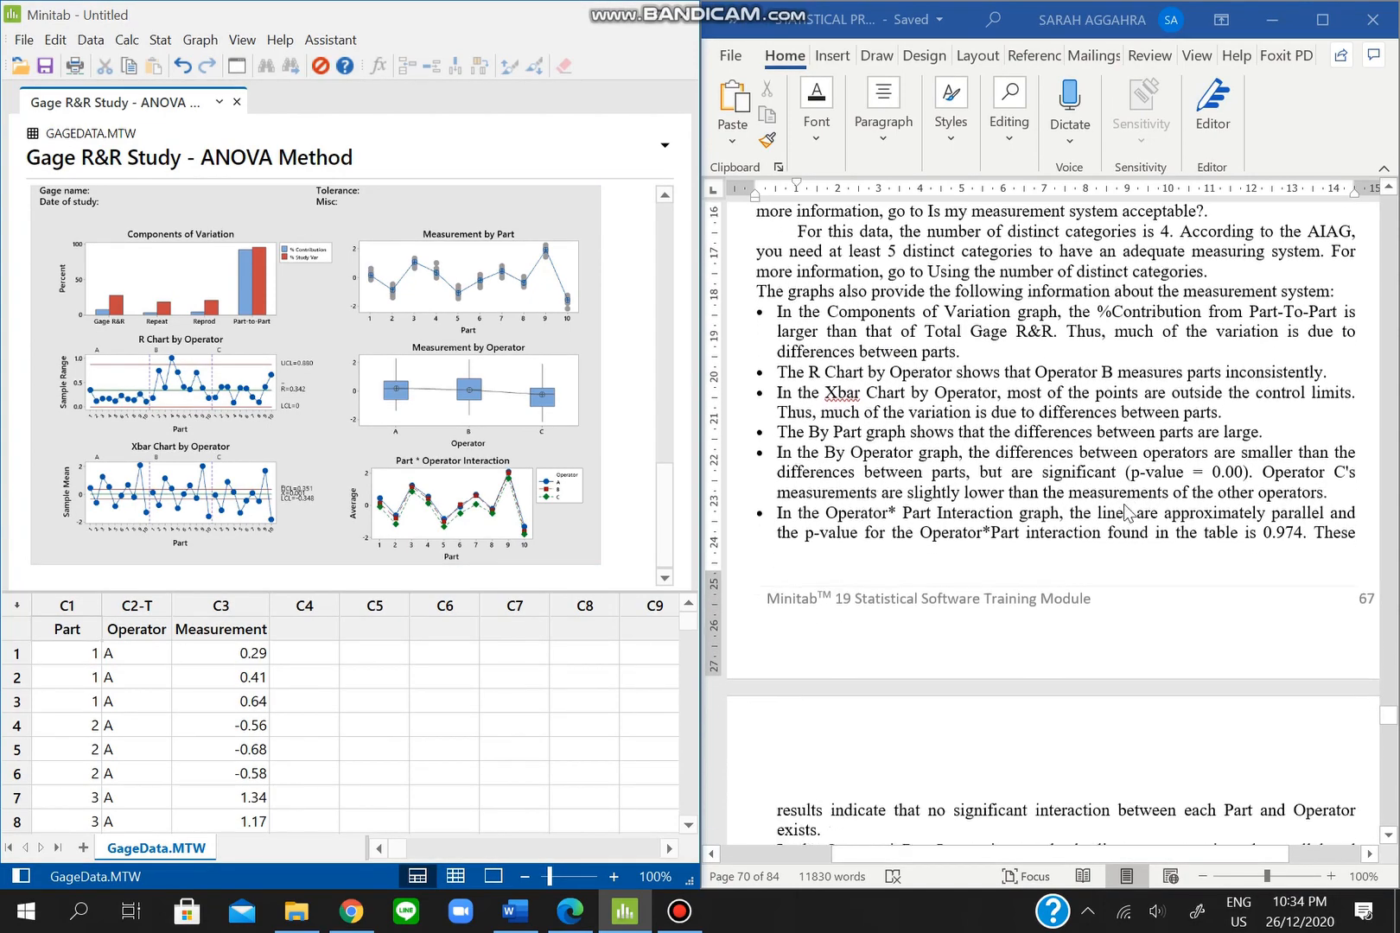
pyautogui.scroll(-1, 1123, 504)
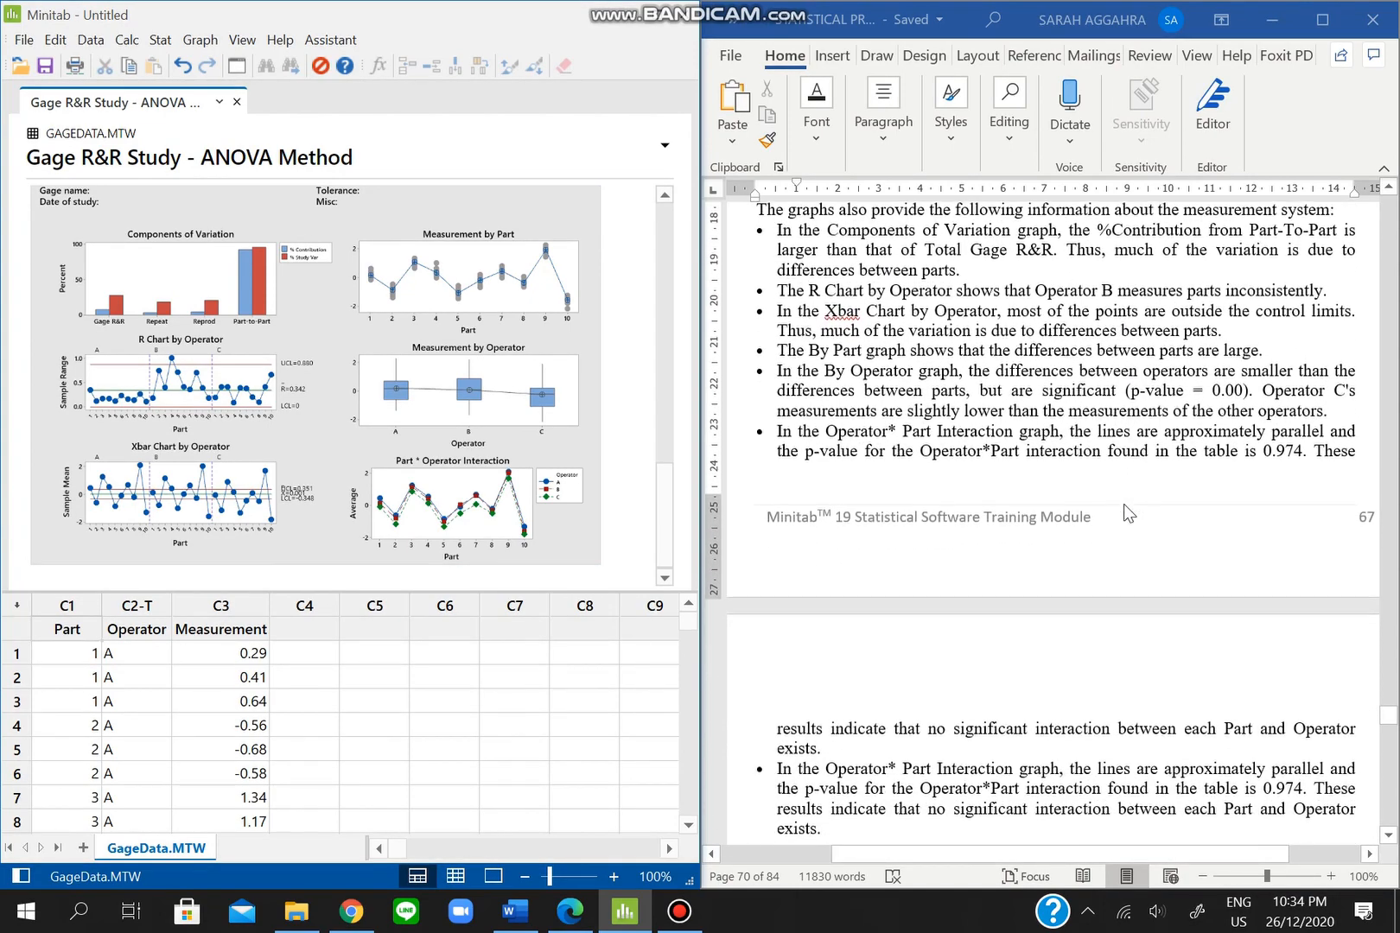
pyautogui.scroll(-1, 1123, 503)
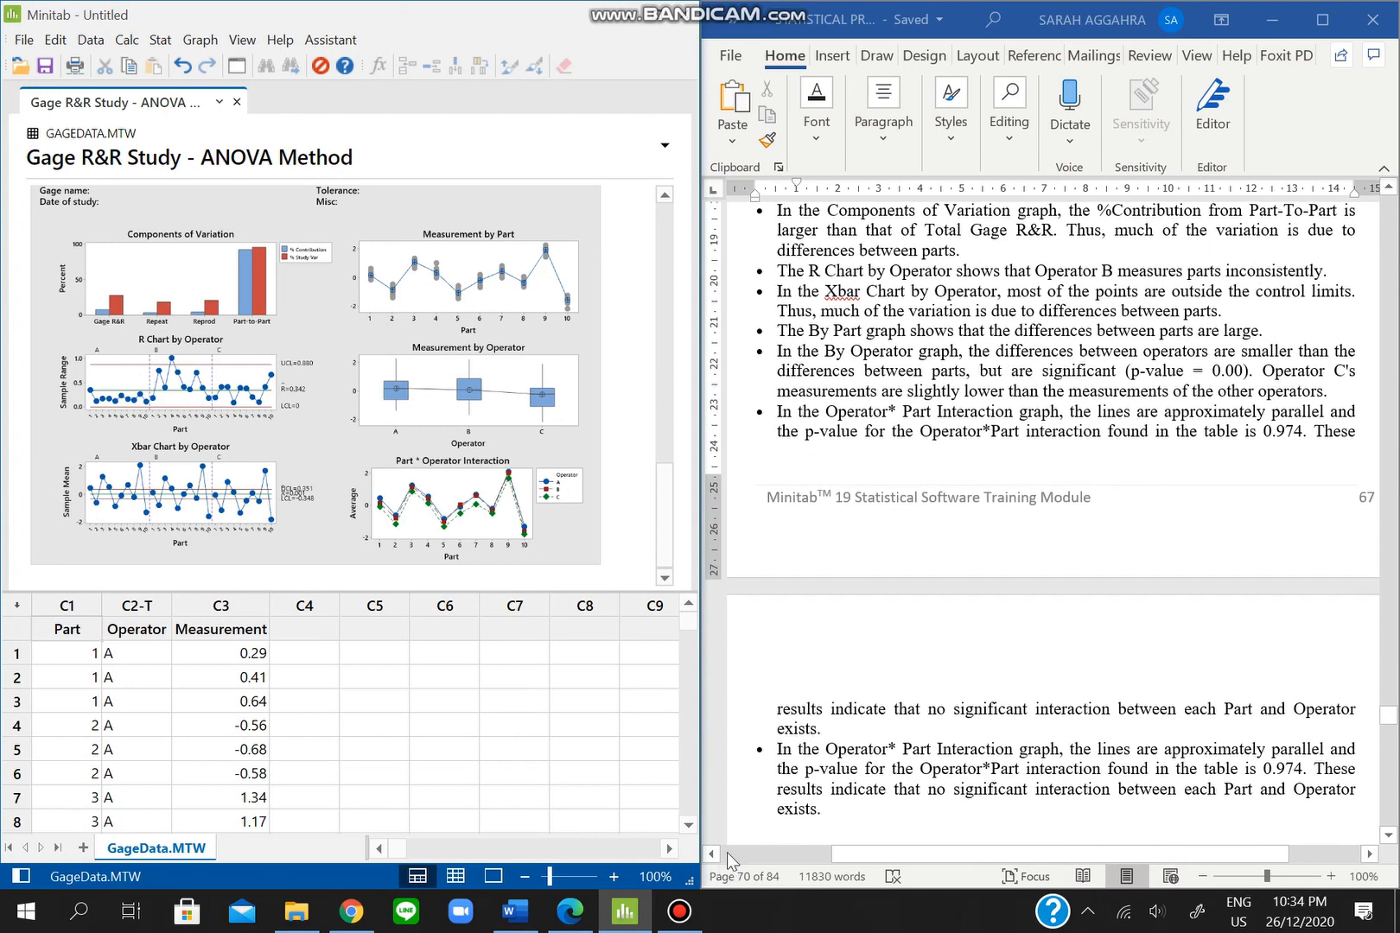
pyautogui.click(836, 794)
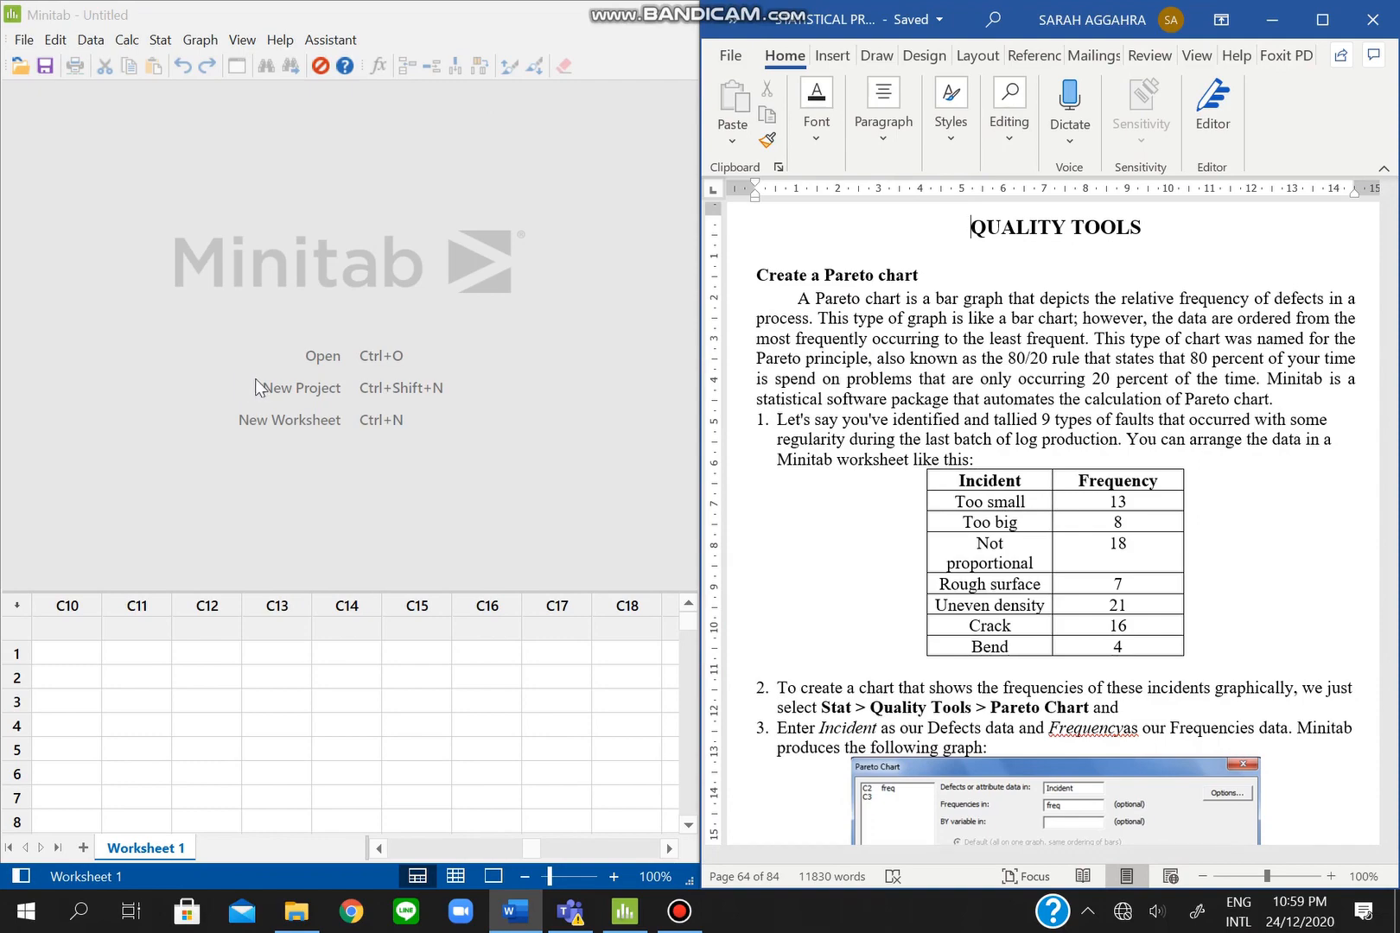
# - Scroll Word to the seven-row Incident/Frequency table, from Bend (4) to Uneven density (21)
pyautogui.scroll(-1, 1002, 432)
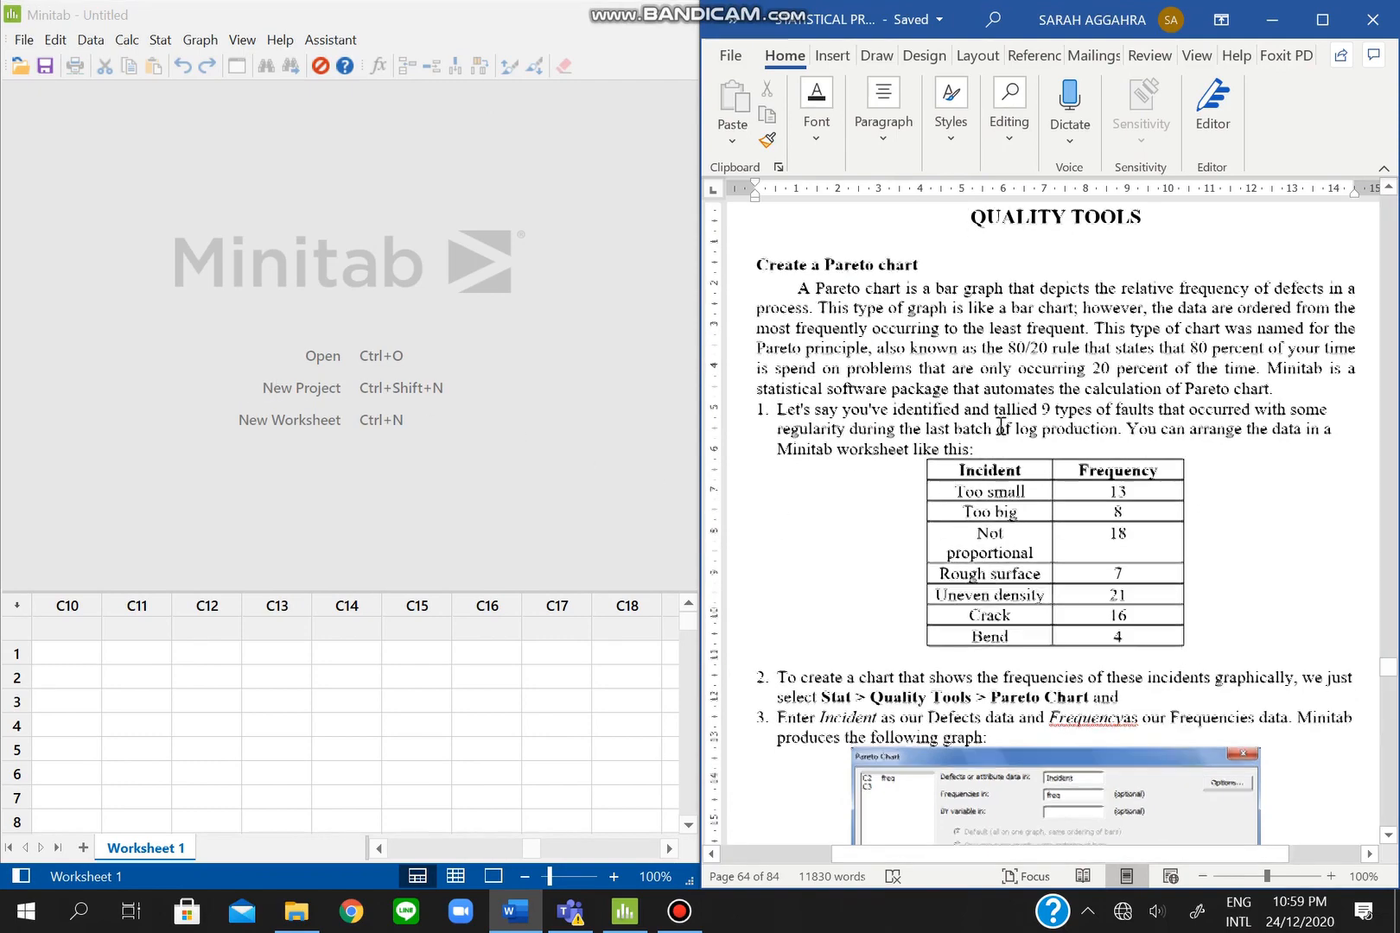
pyautogui.click(997, 443)
pyautogui.scroll(1, 997, 442)
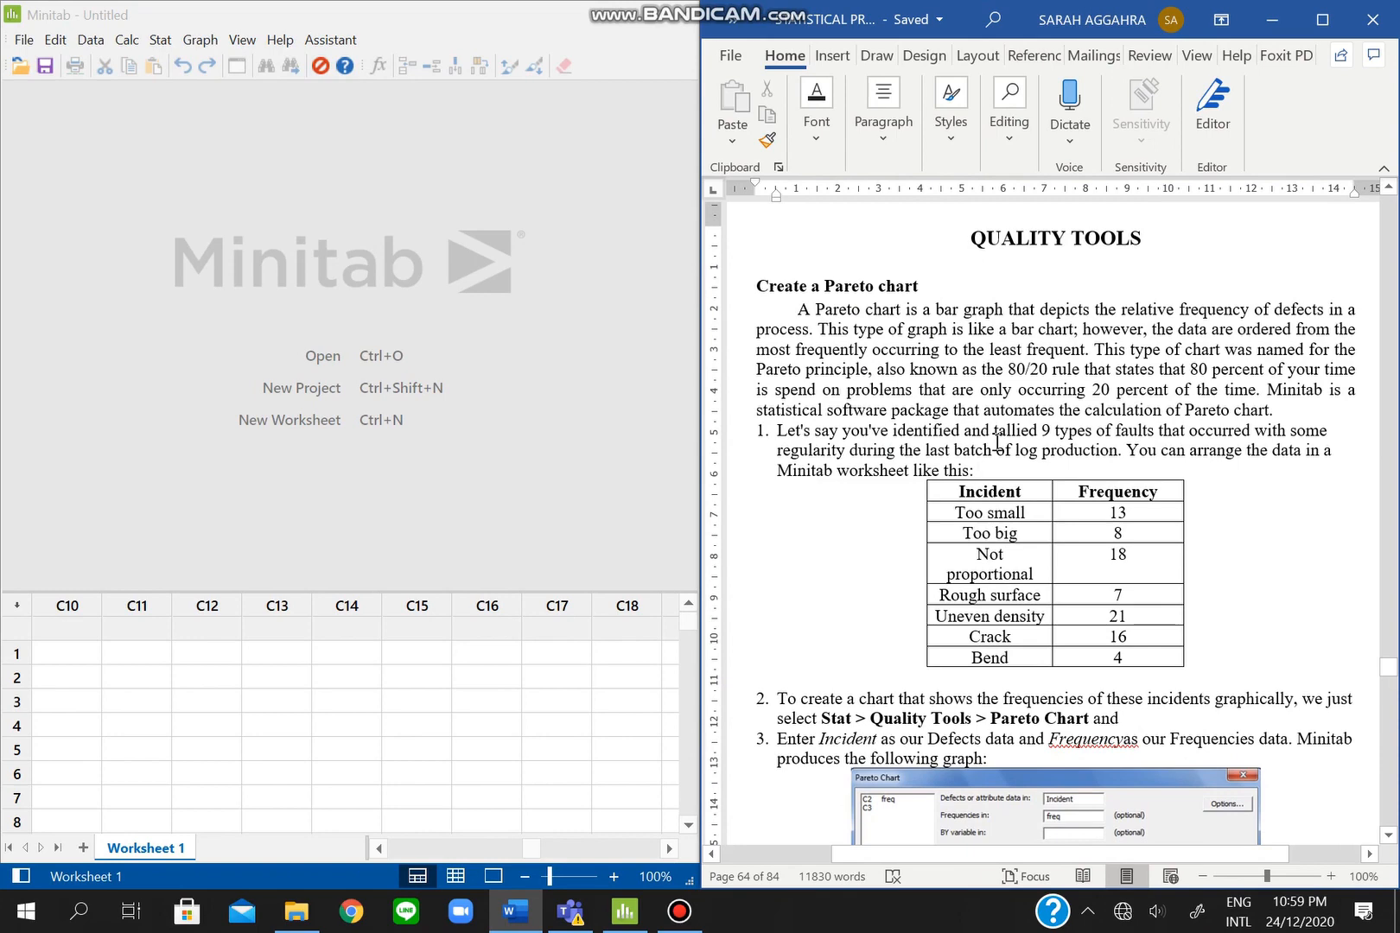
pyautogui.scroll(-1, 1026, 364)
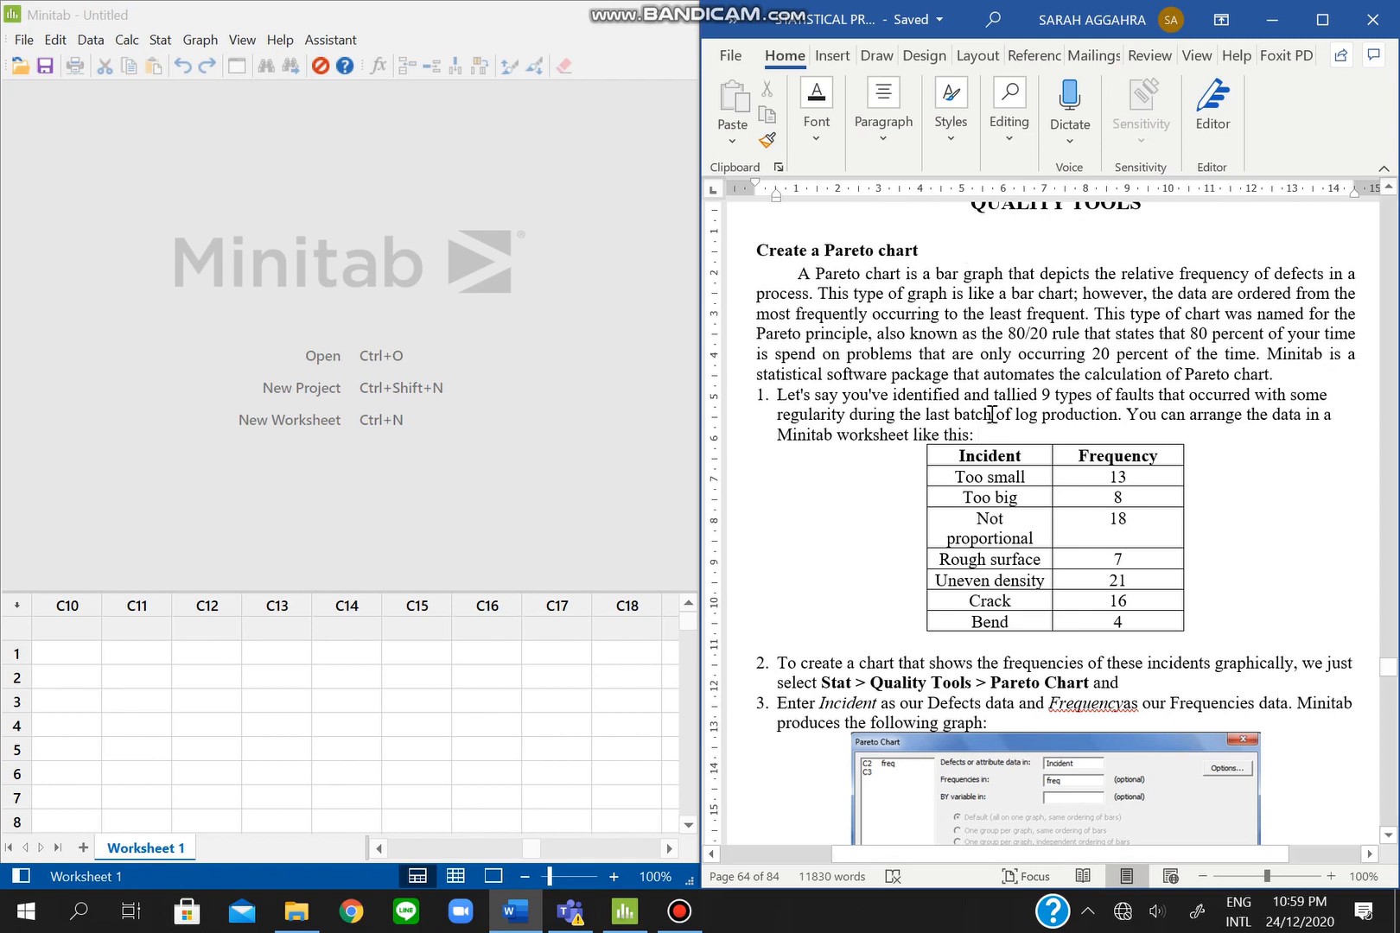
pyautogui.scroll(-2, 976, 344)
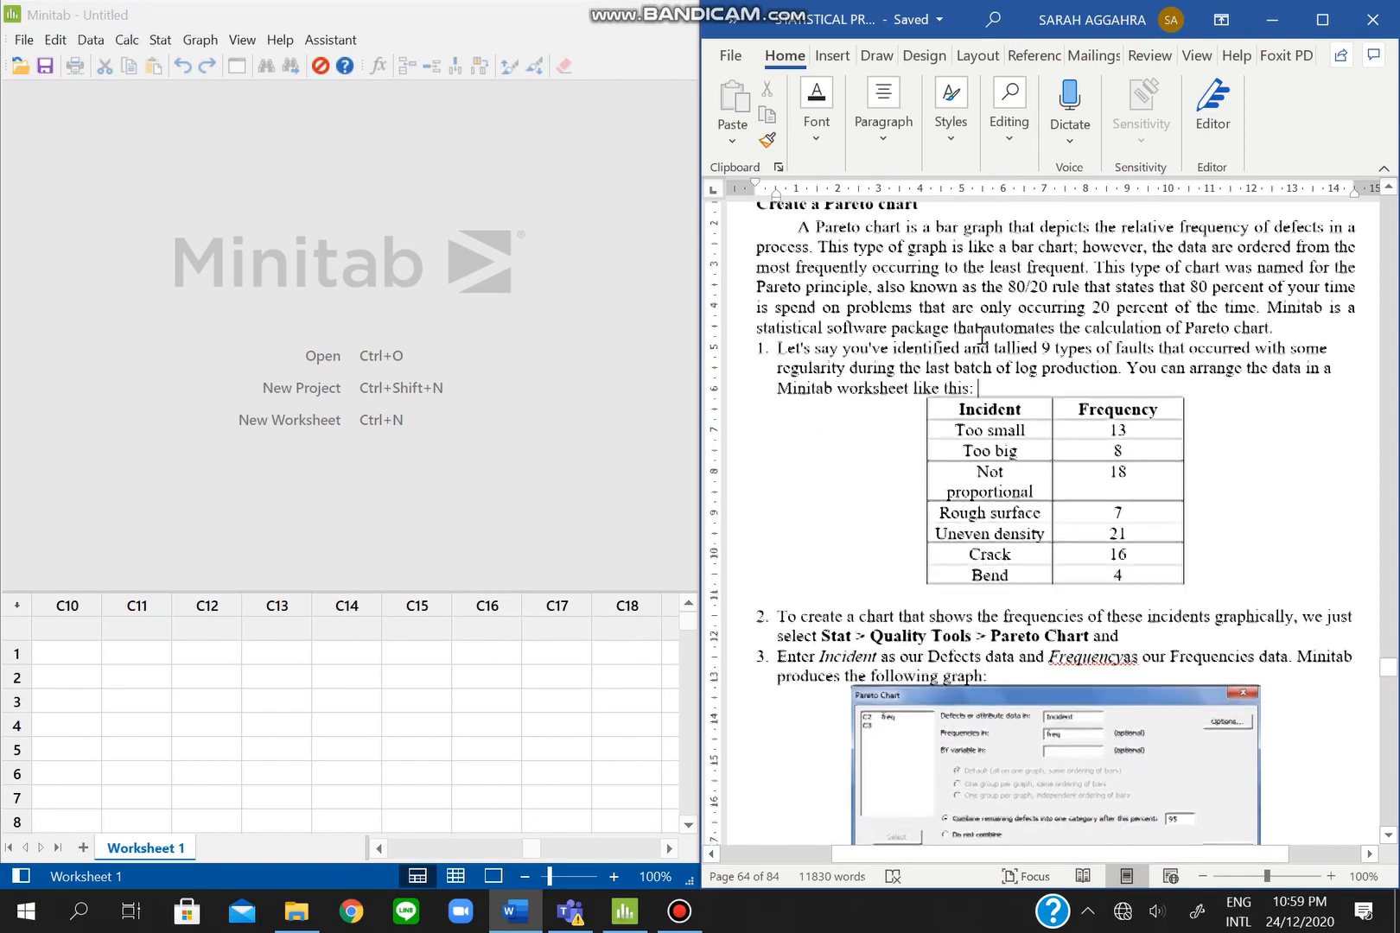
pyautogui.scroll(-1, 982, 335)
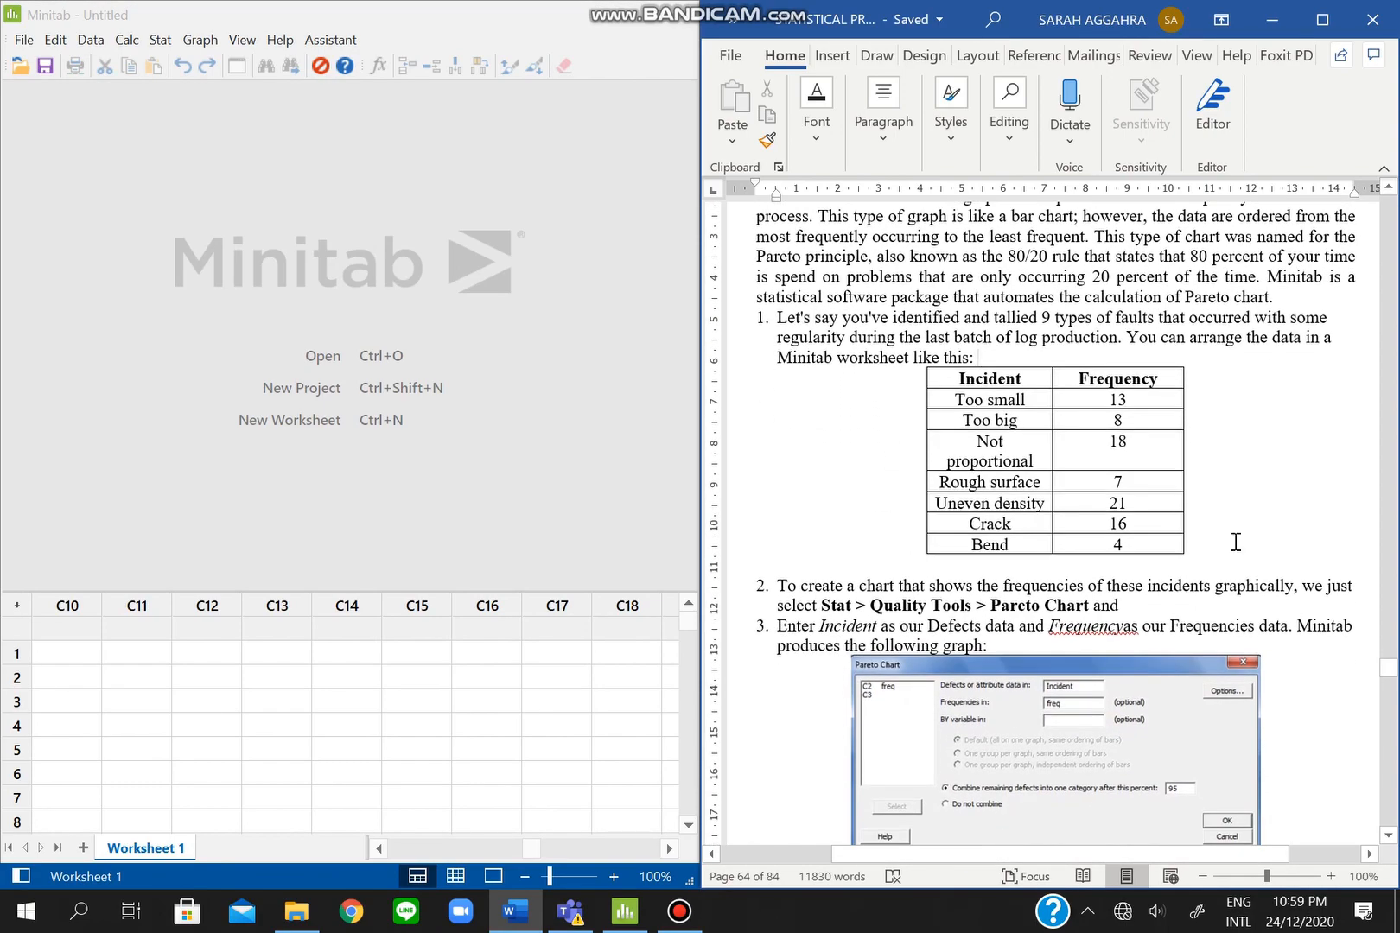
pyautogui.scroll(-2, 1025, 458)
pyautogui.scroll(-1, 1127, 335)
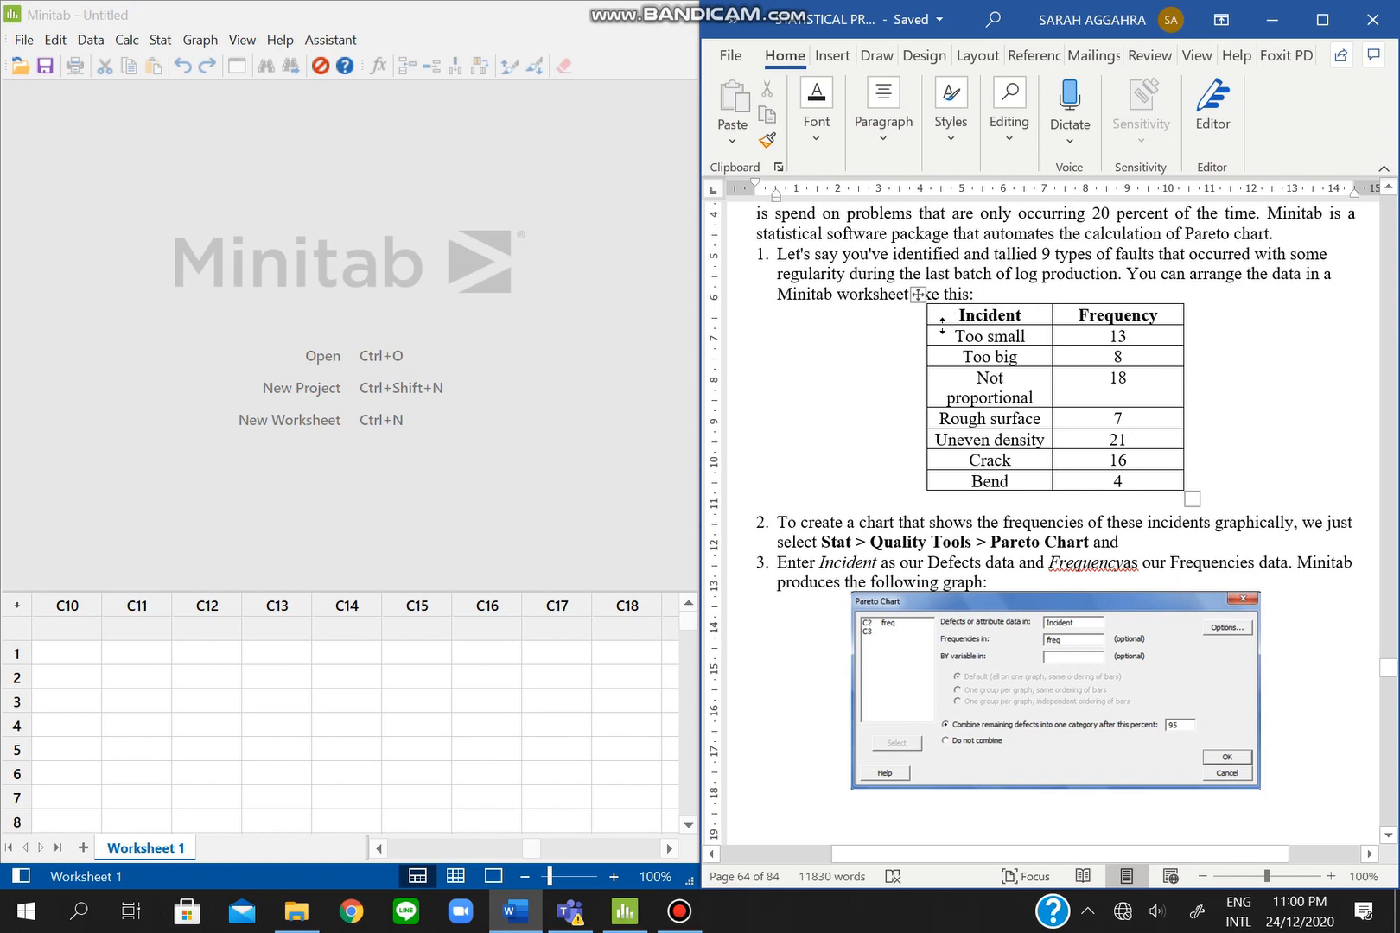
# - Paste the Word tutorial's Incident and Frequency defect table into worksheet columns C10 and C11
pyautogui.moveTo(949, 313); pyautogui.dragTo(1111, 475)
pyautogui.hotkey('ctrl', 'c')
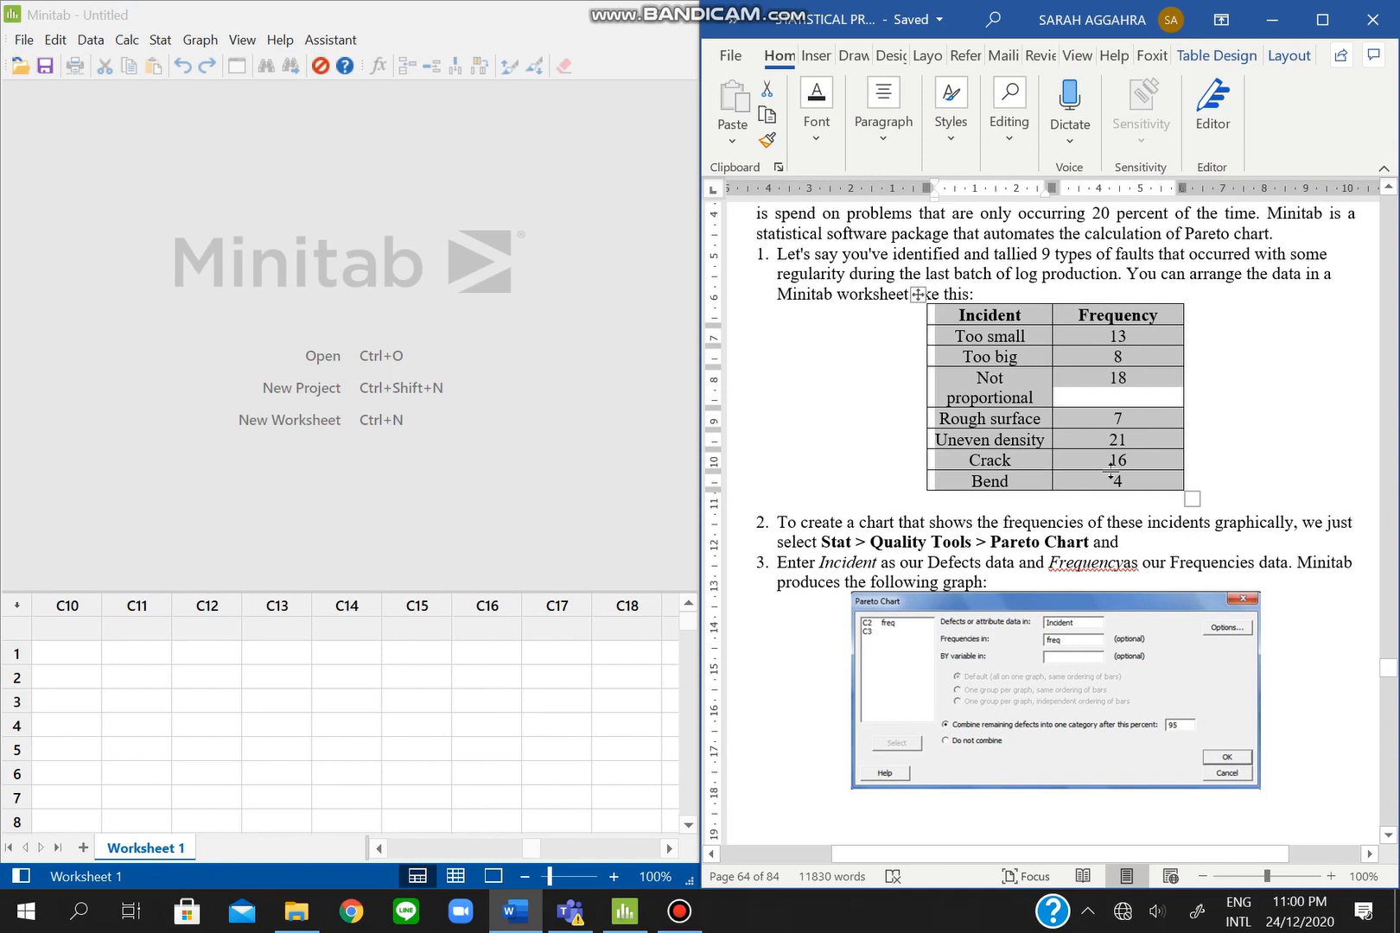
pyautogui.click(59, 632)
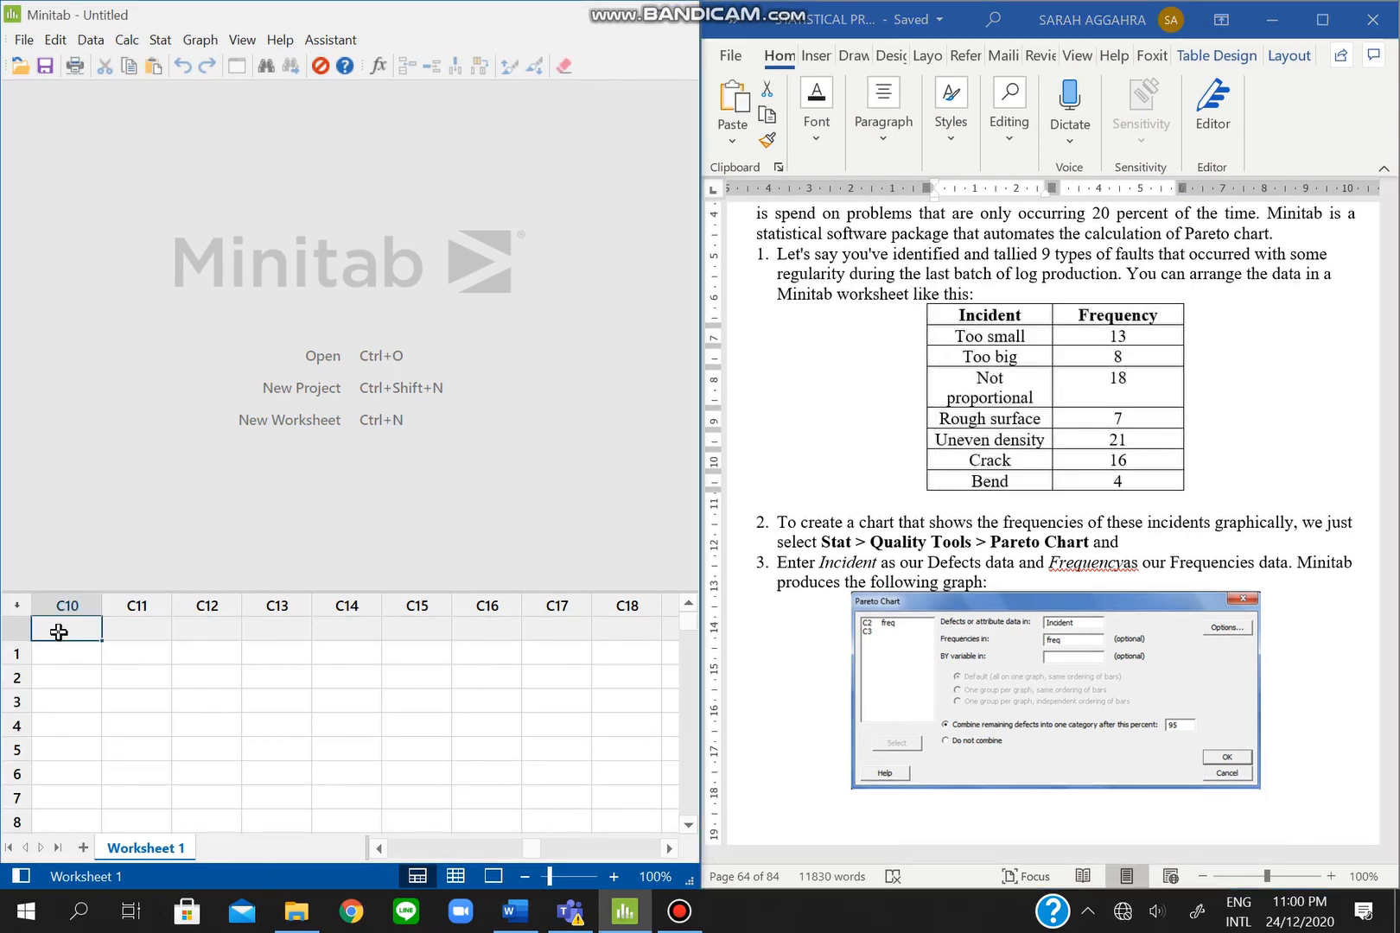
pyautogui.hotkey('ctrl', 'v')
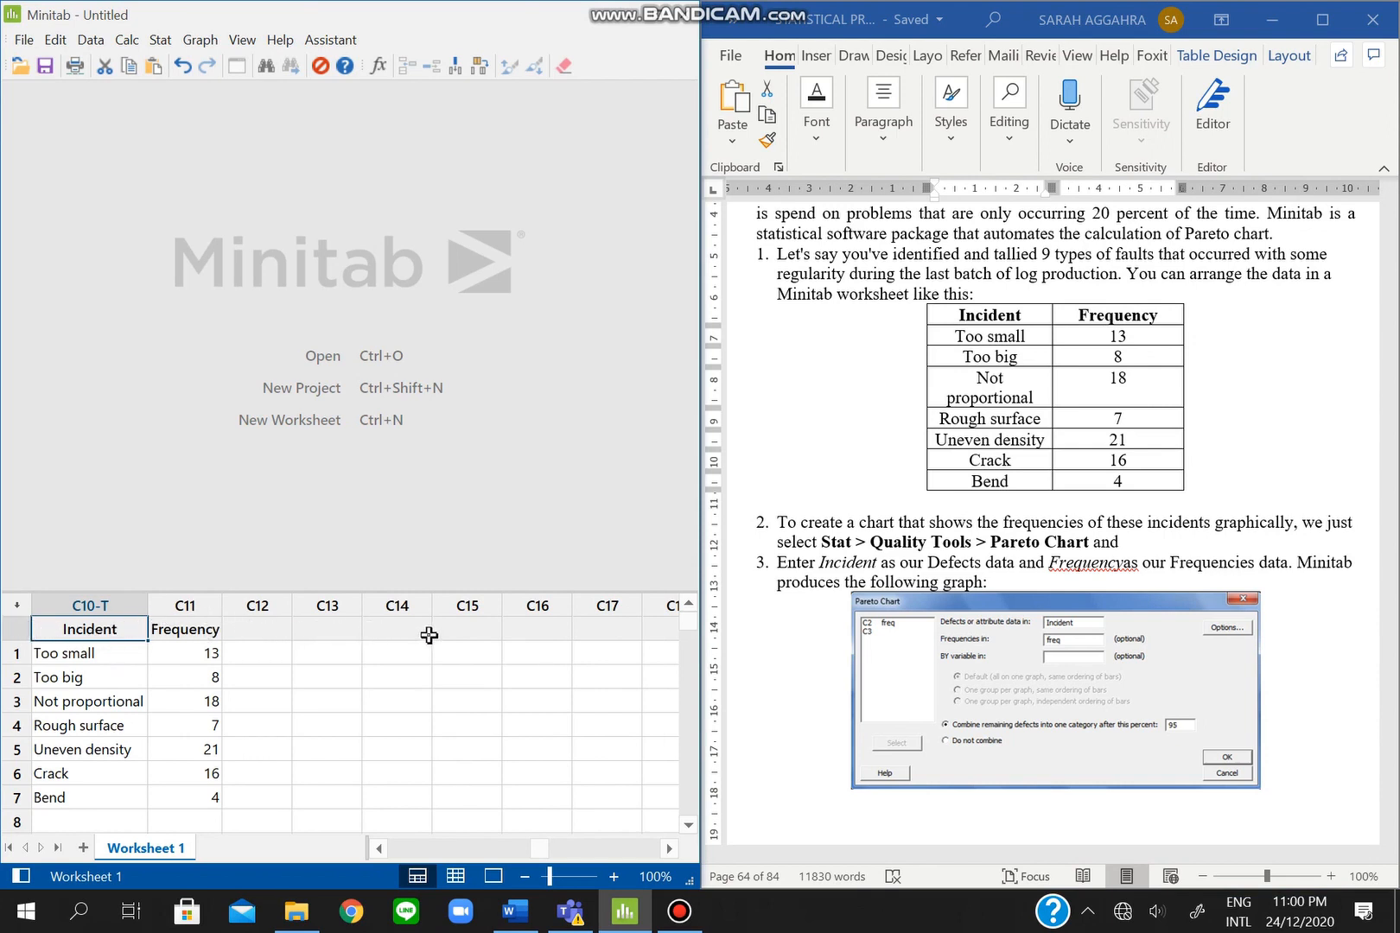
pyautogui.click(160, 41)
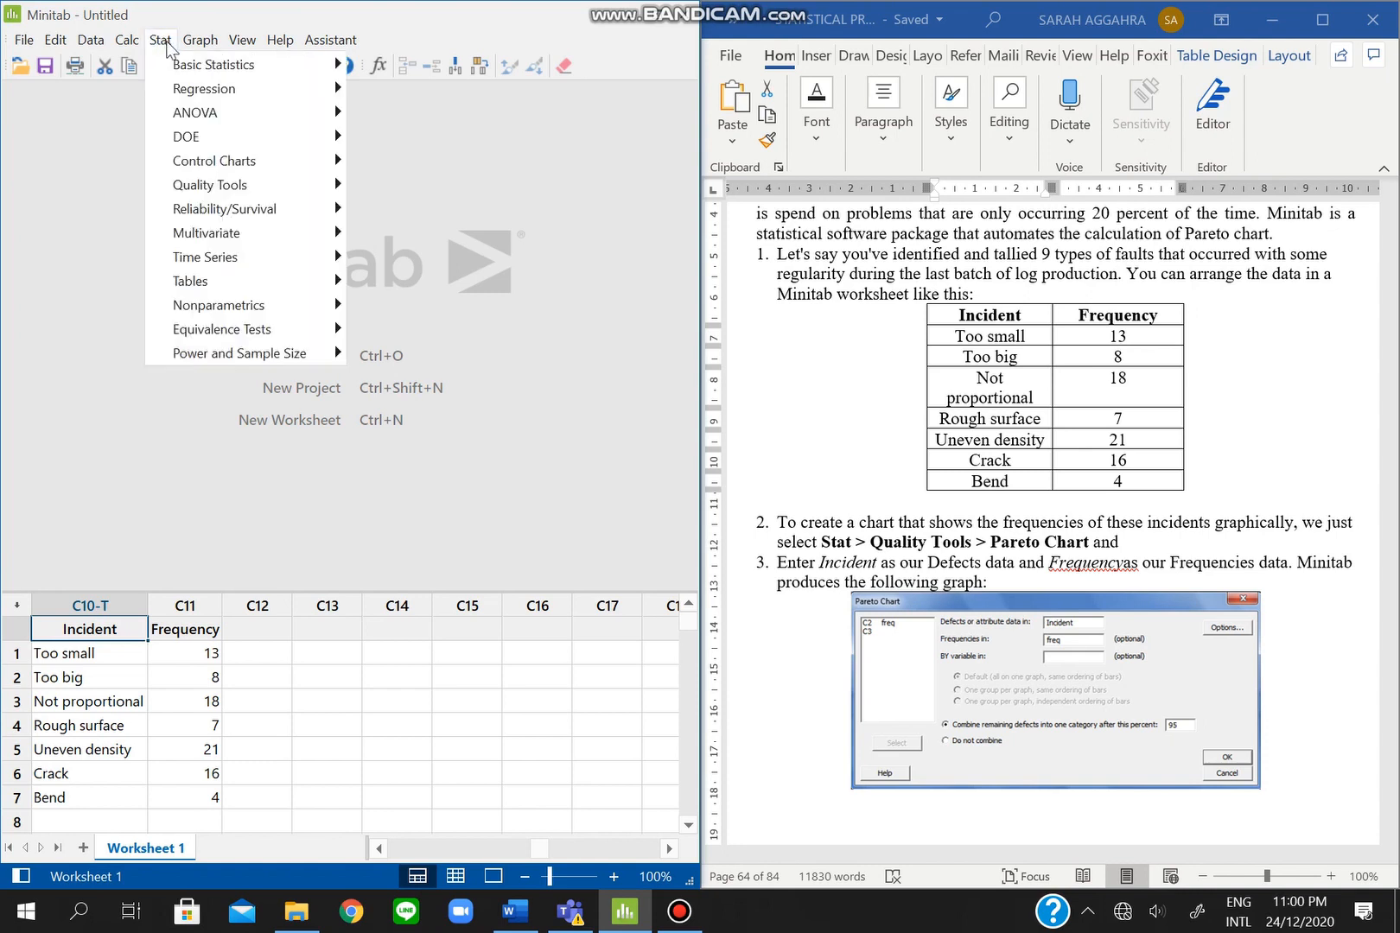
# - Chart Incident defects with Frequency counts in a Pareto Chart, led by Uneven density at 21
pyautogui.moveTo(230, 192)
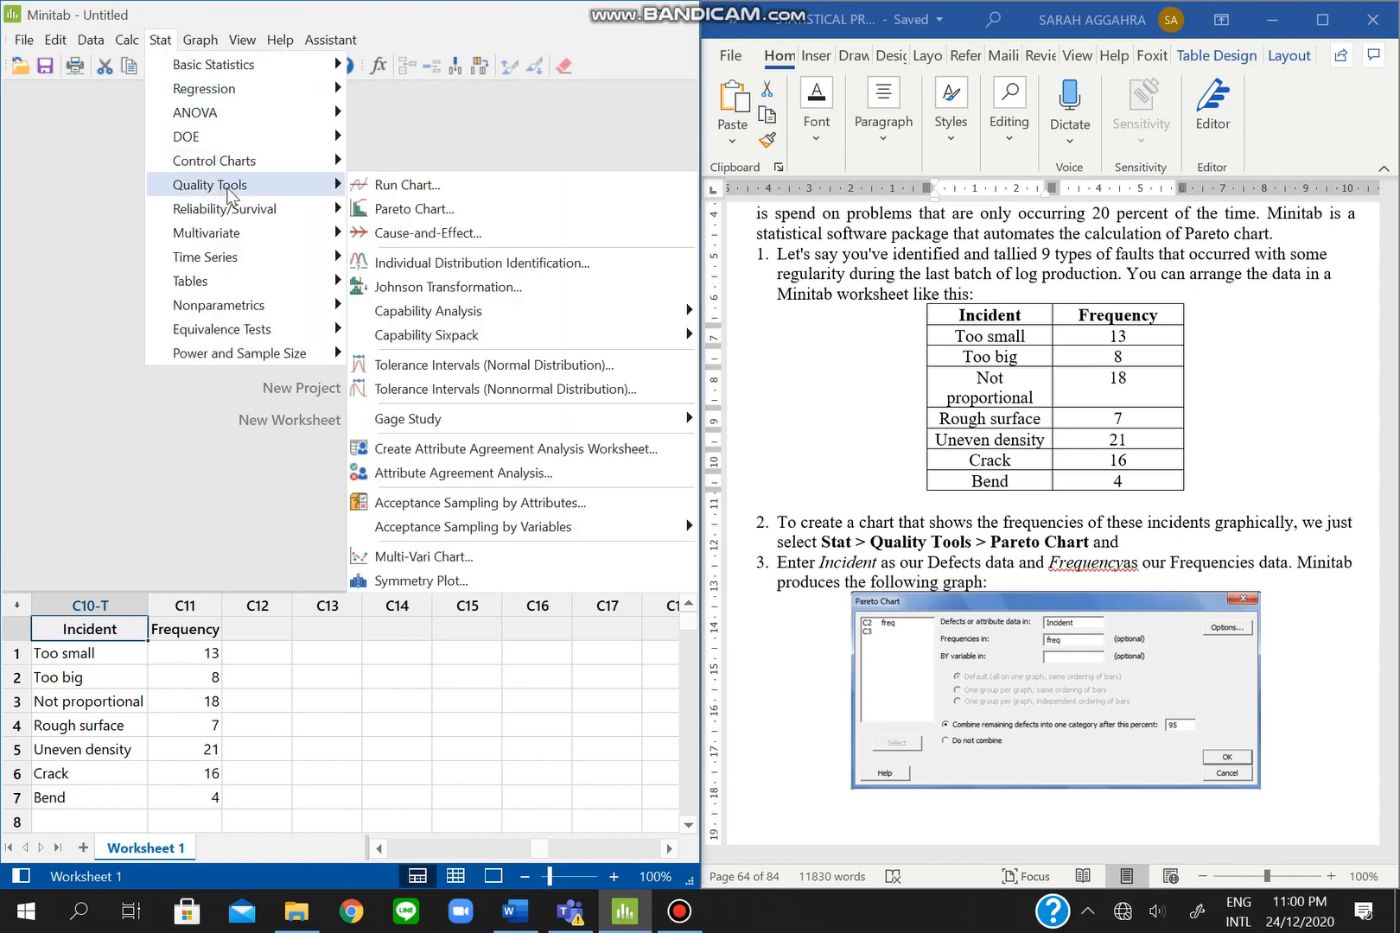
pyautogui.click(377, 209)
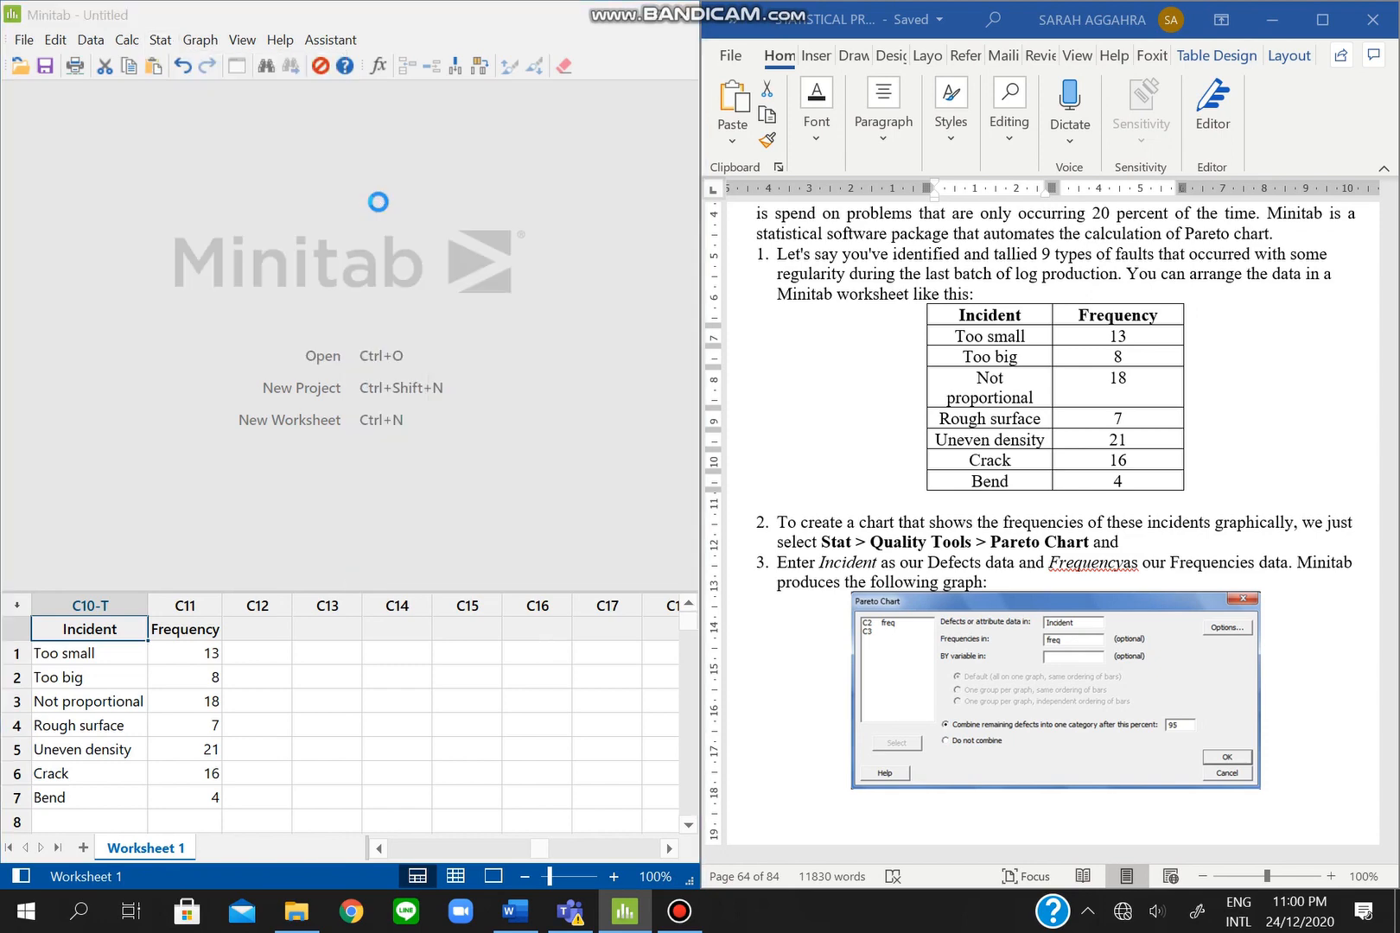
pyautogui.moveTo(347, 308); pyautogui.dragTo(346, 246)
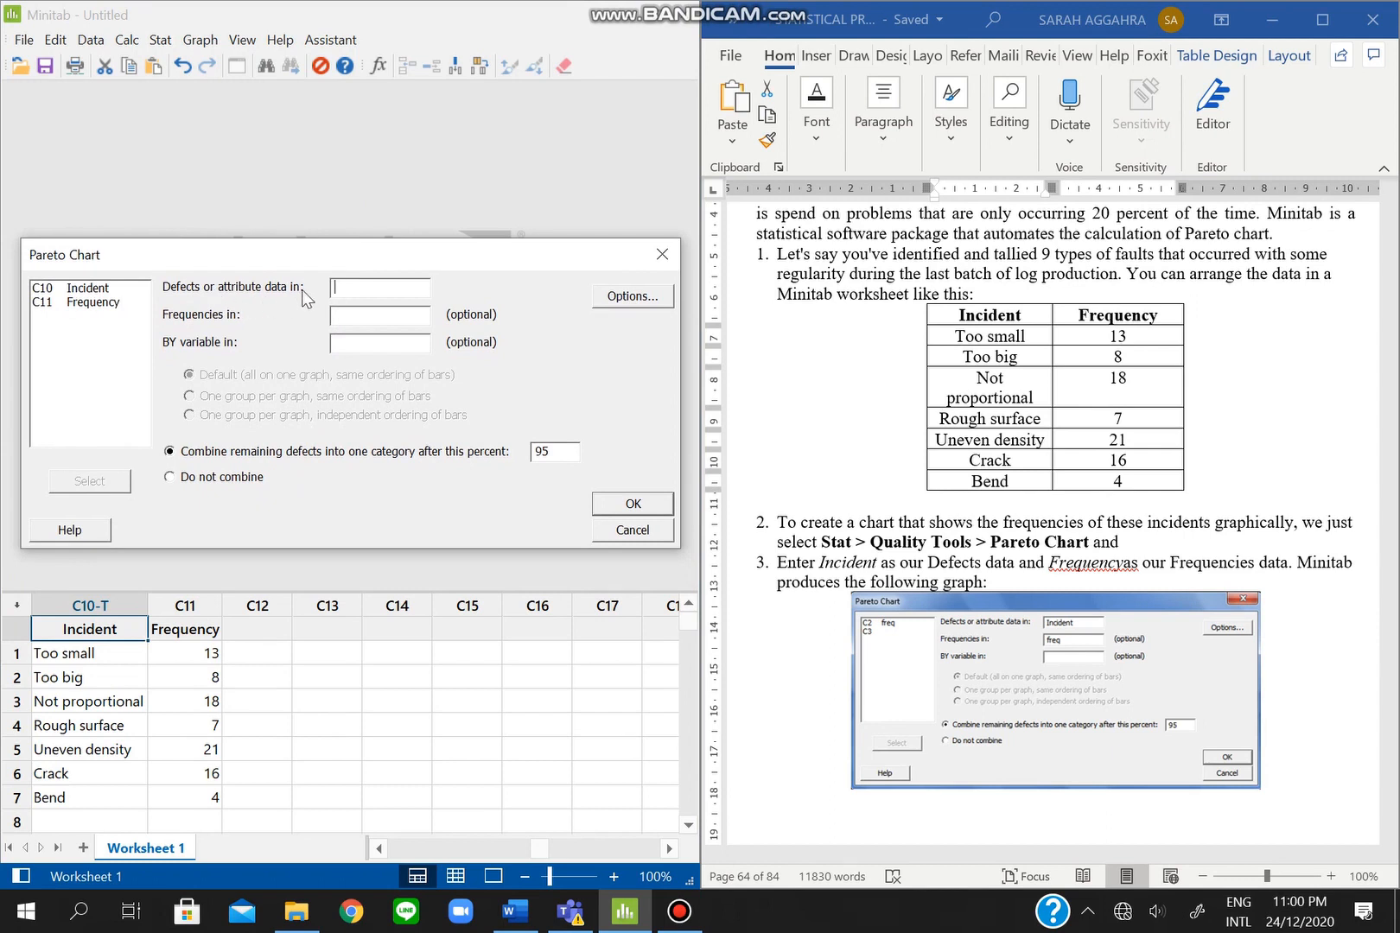
pyautogui.doubleClick(108, 291)
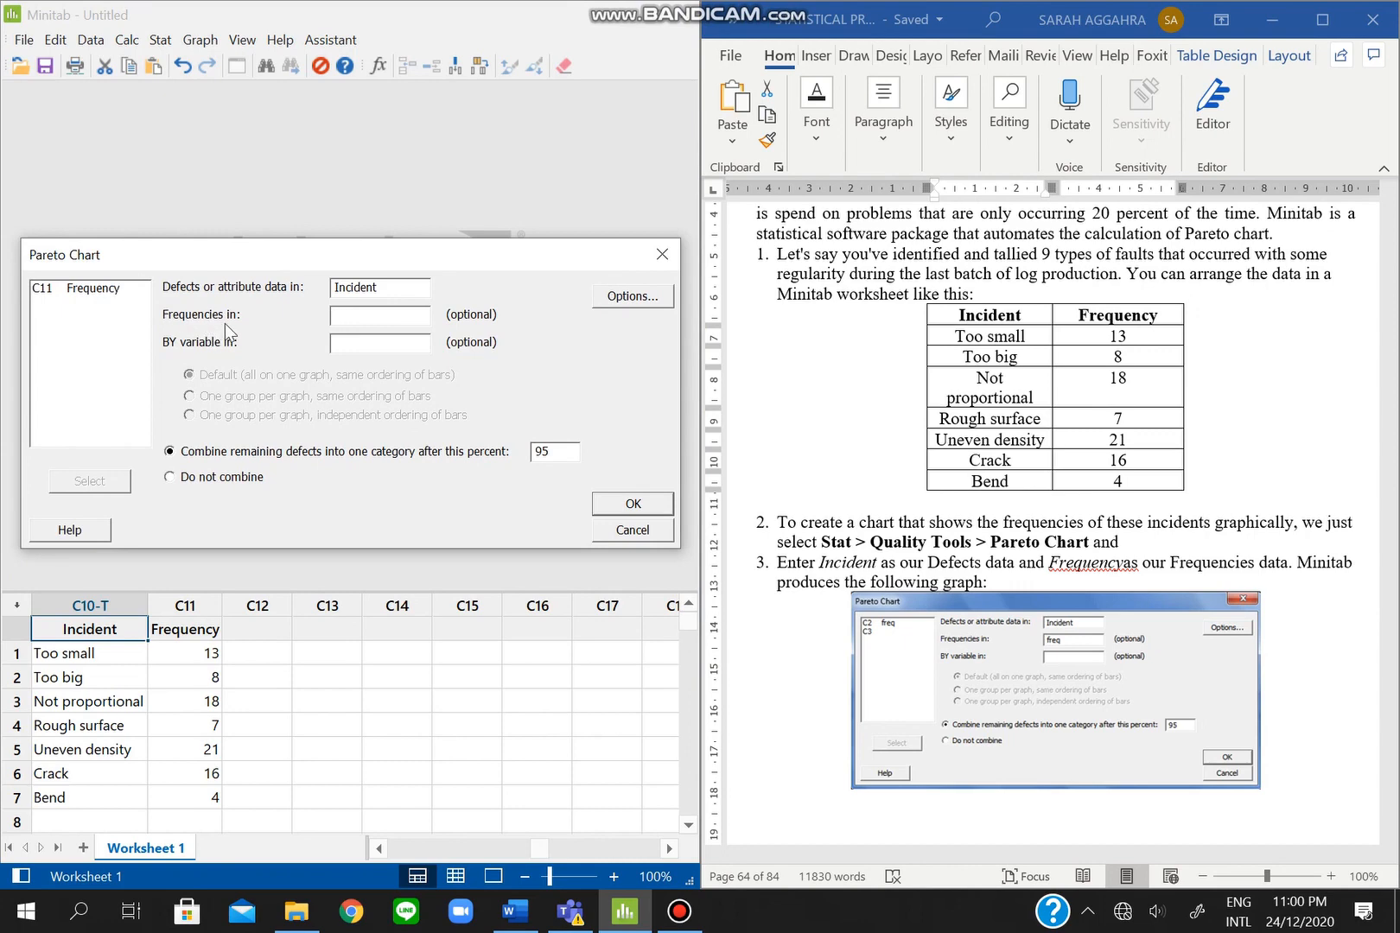
pyautogui.doubleClick(108, 292)
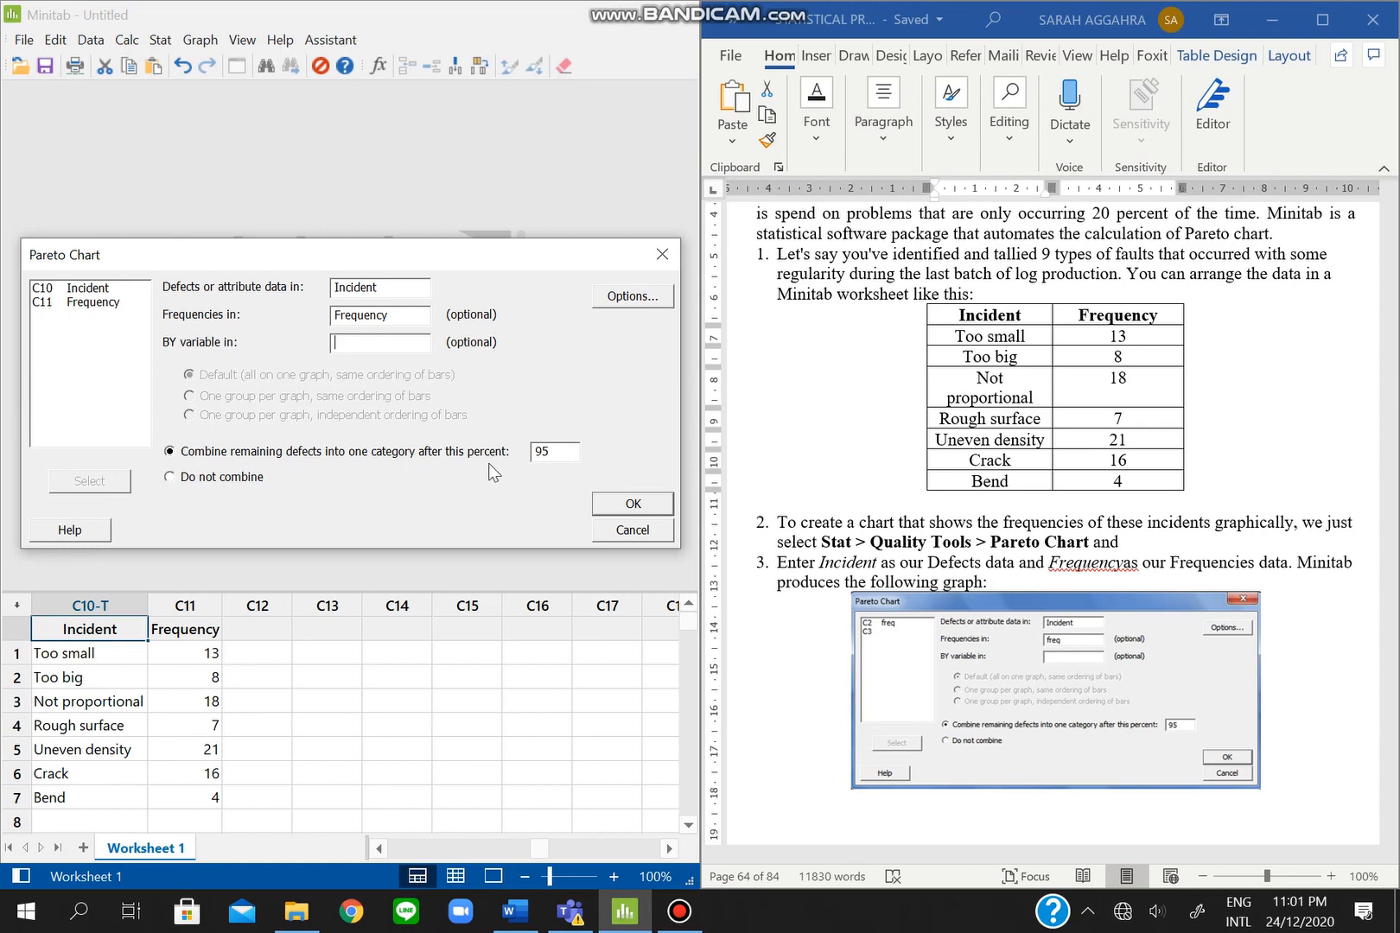
pyautogui.click(610, 501)
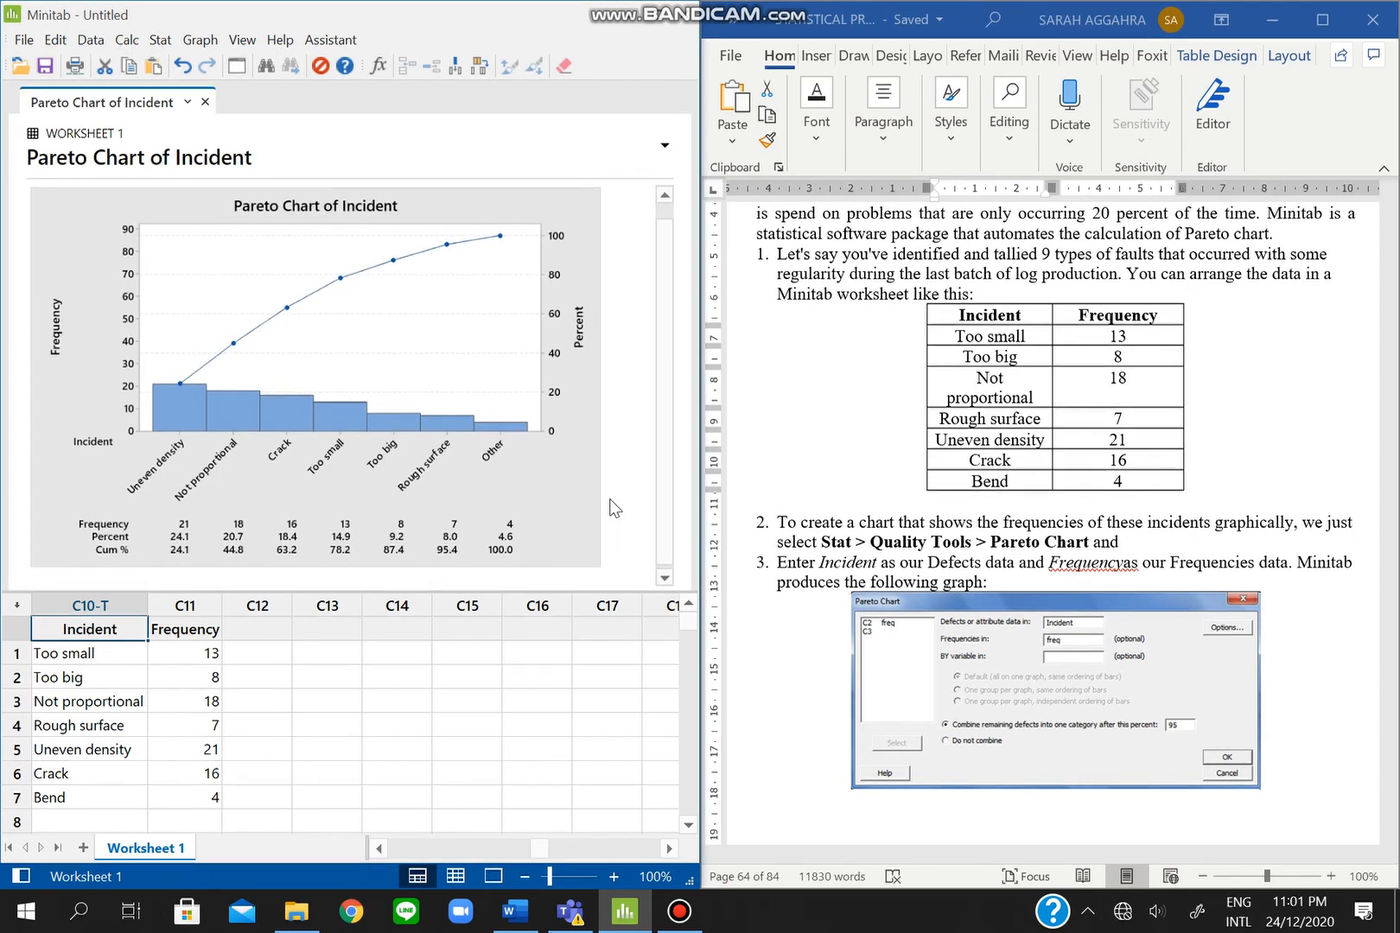
pyautogui.scroll(-3, 989, 521)
pyautogui.scroll(-10, 988, 520)
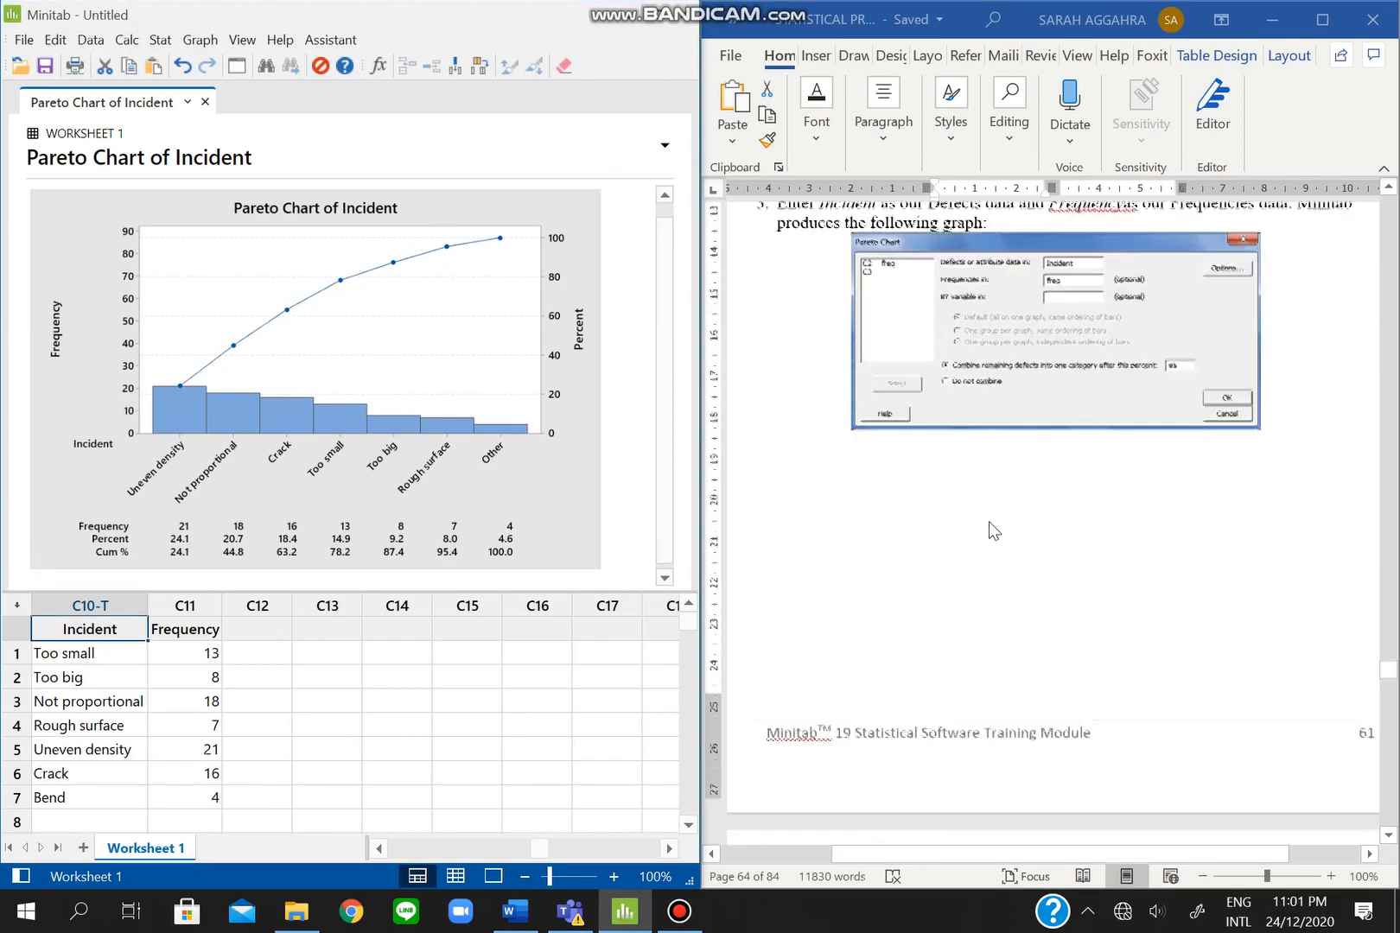
pyautogui.scroll(1, 988, 520)
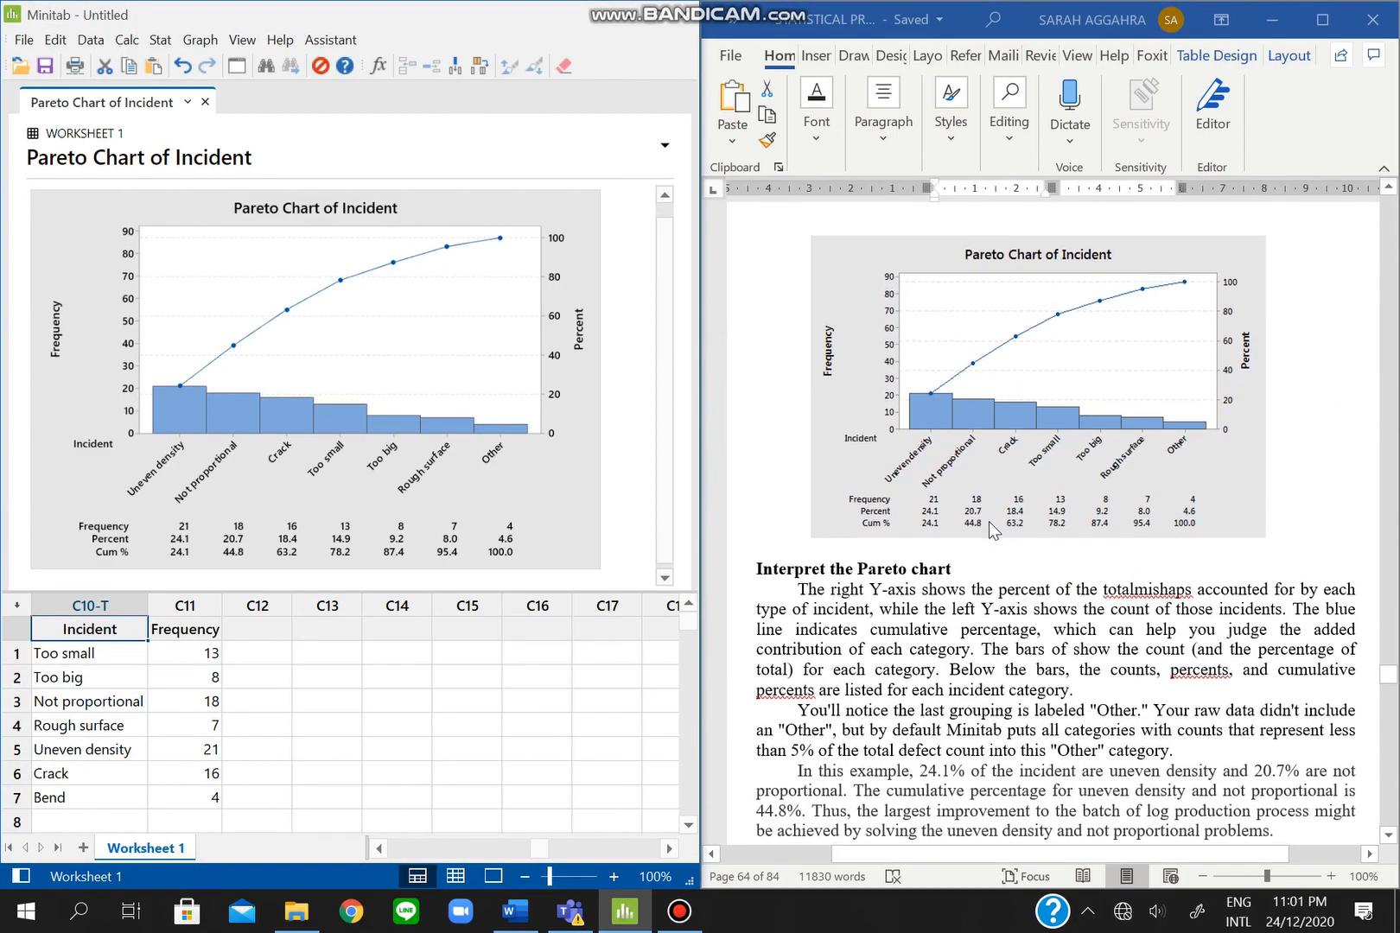
pyautogui.scroll(-1, 988, 520)
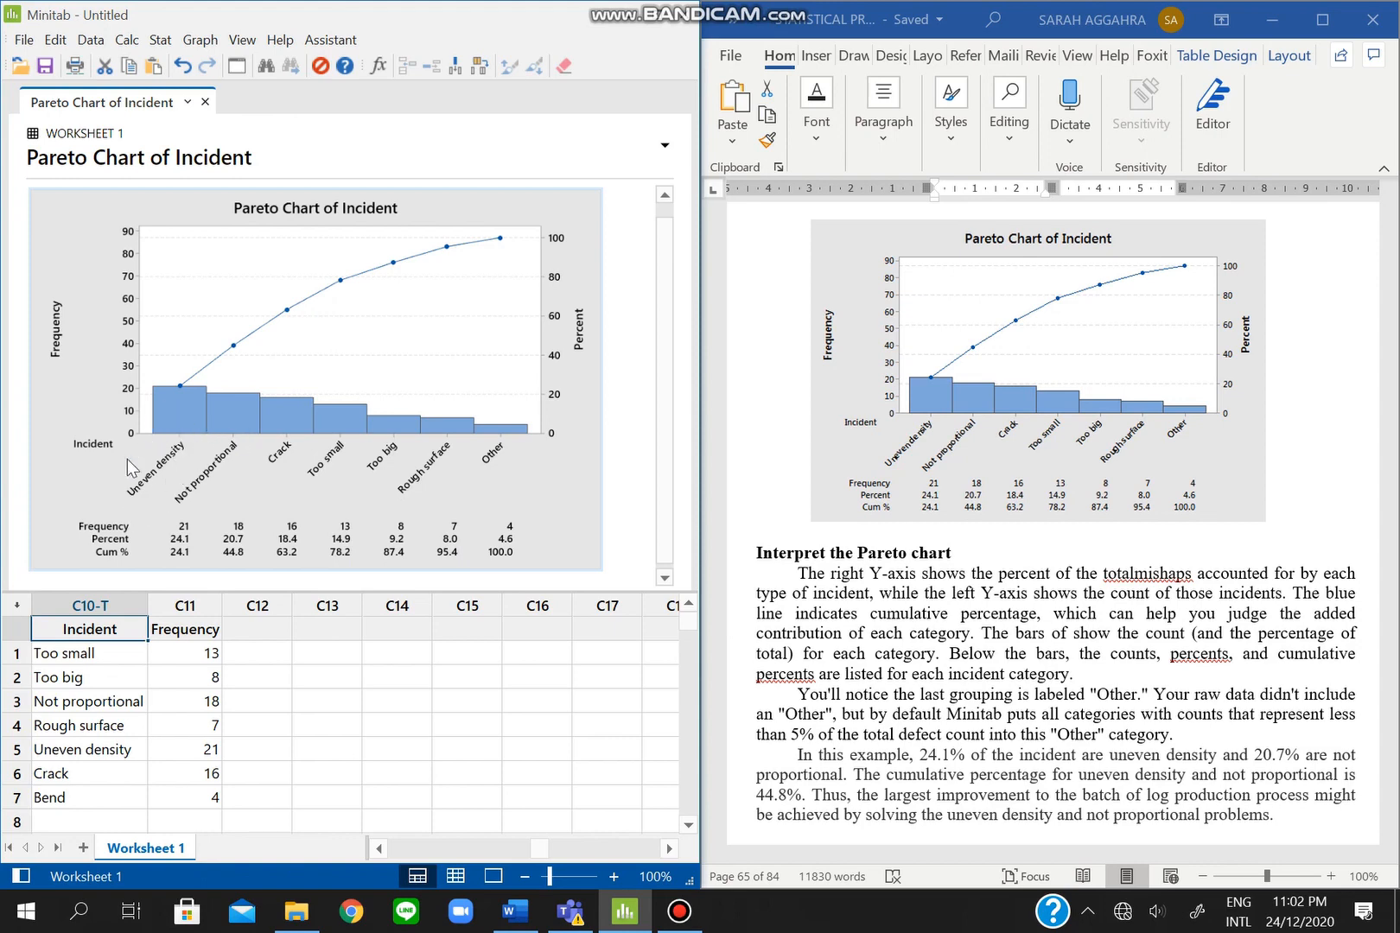
# - Scroll the Word guide back up to steps 2 and 3 with the Pareto Chart dialog screenshot
pyautogui.moveTo(199, 400)
pyautogui.moveTo(245, 404)
pyautogui.scroll(12, 933, 467)
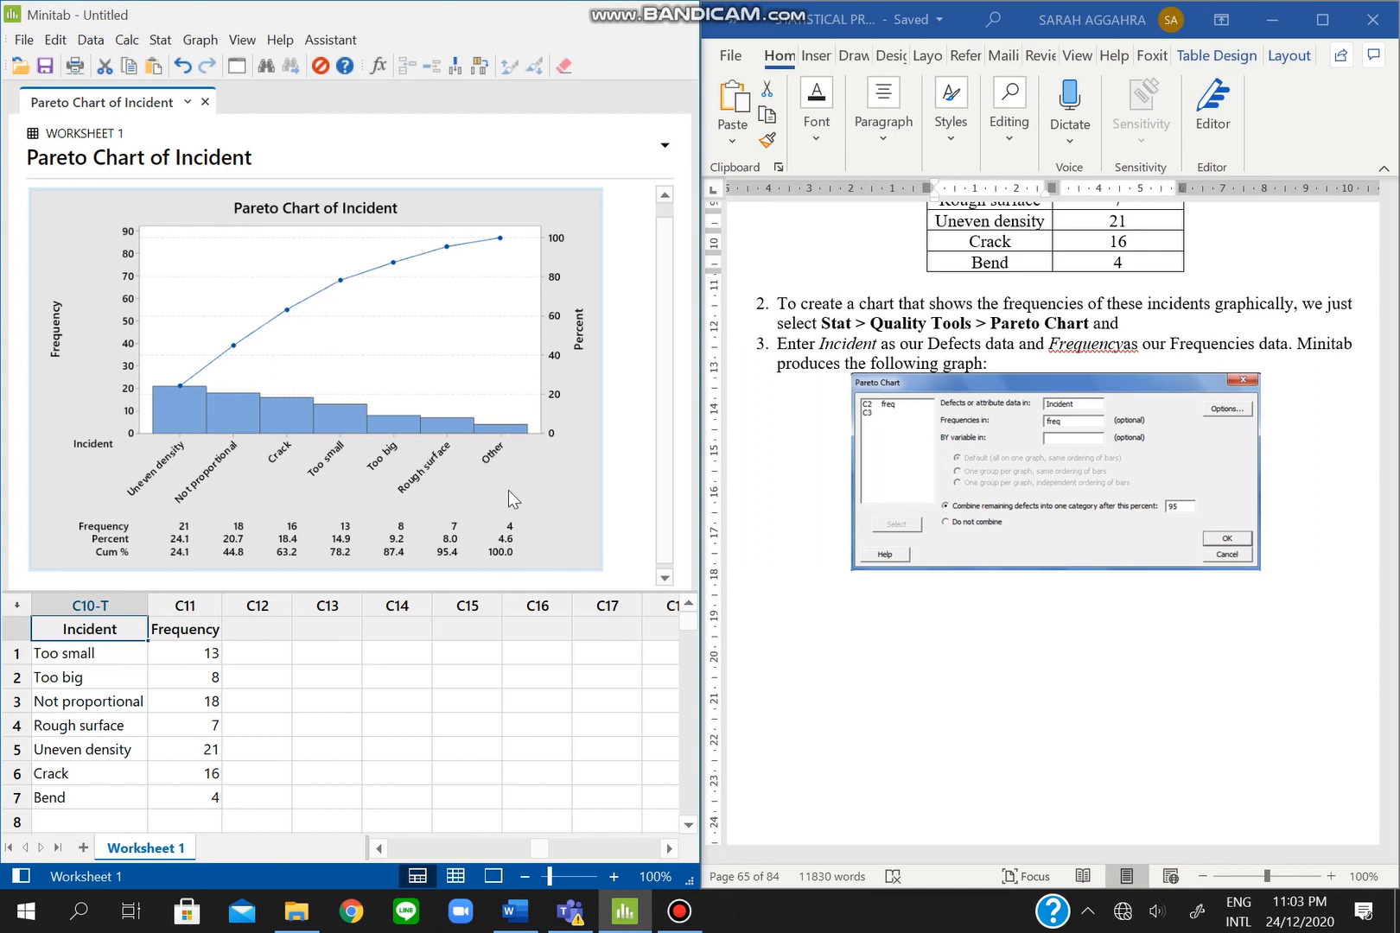
# - Redraw the Pareto Chart of Incident with 'Do not combine' so Bend shows as its own bar
pyautogui.click(160, 40)
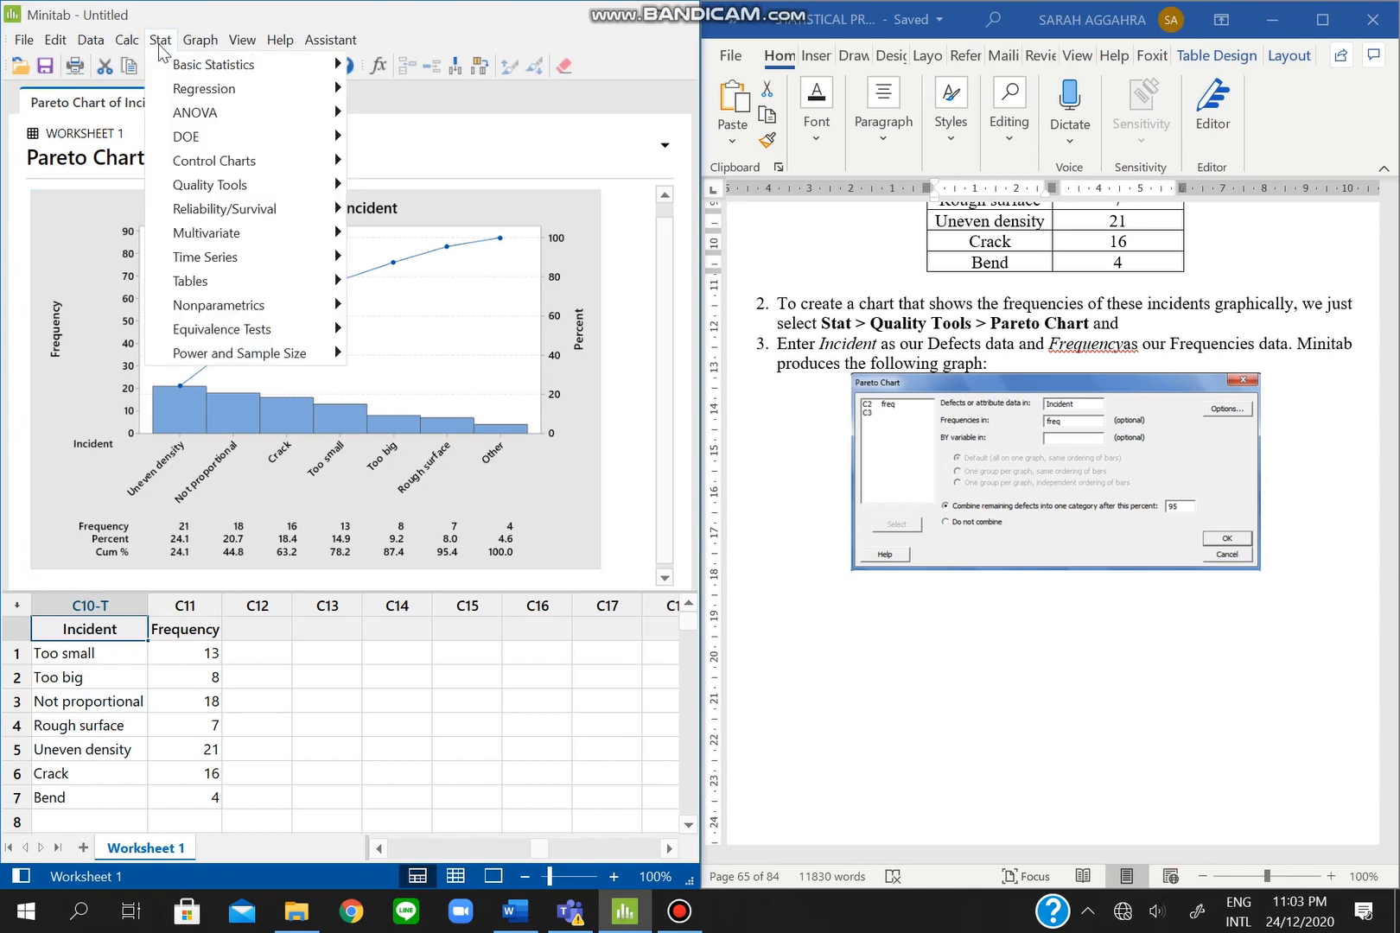
pyautogui.moveTo(211, 189)
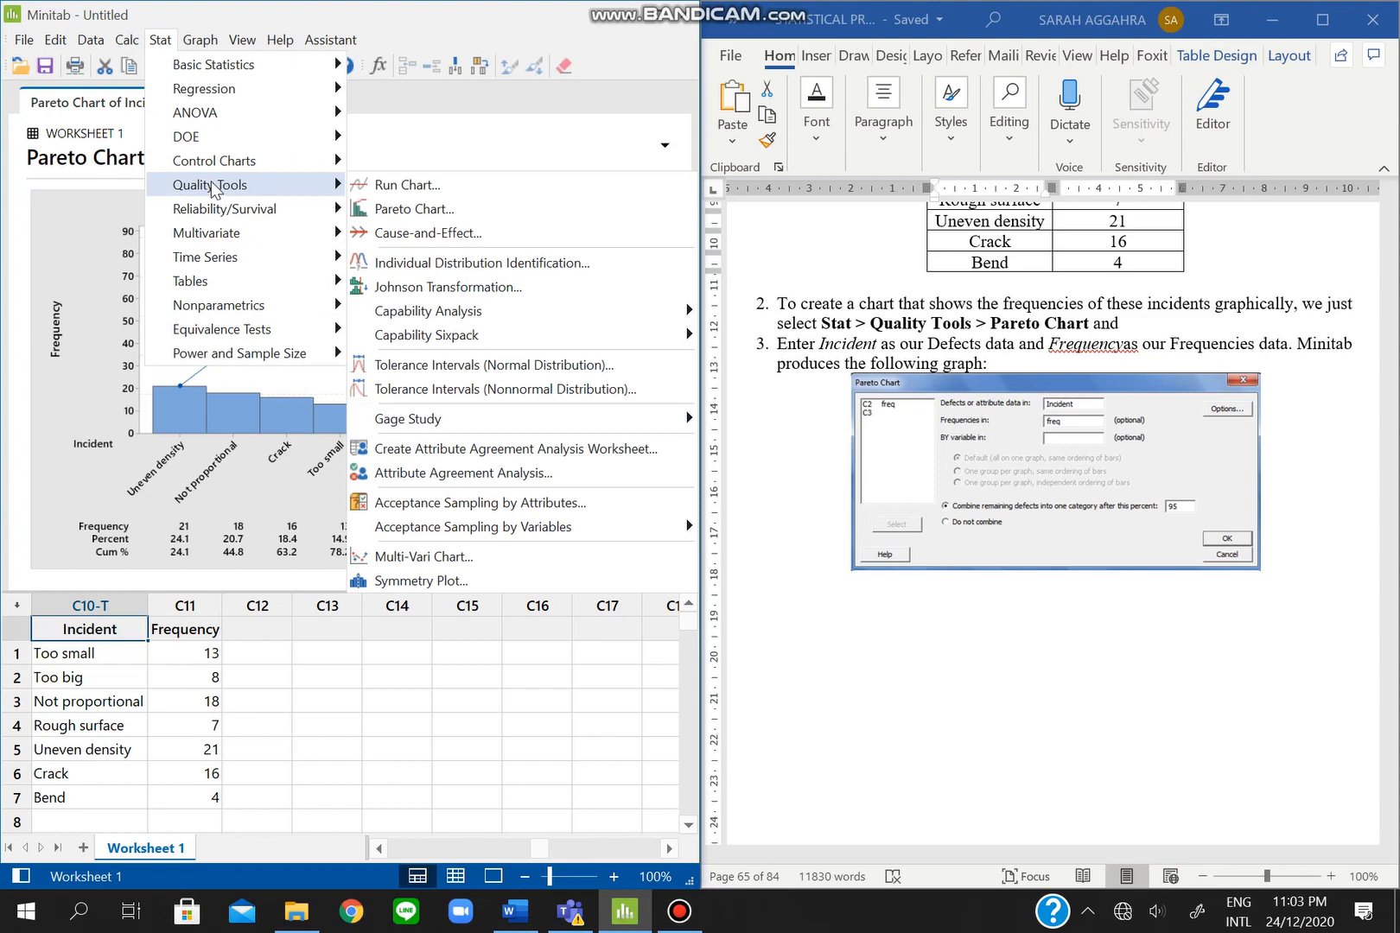
pyautogui.click(397, 209)
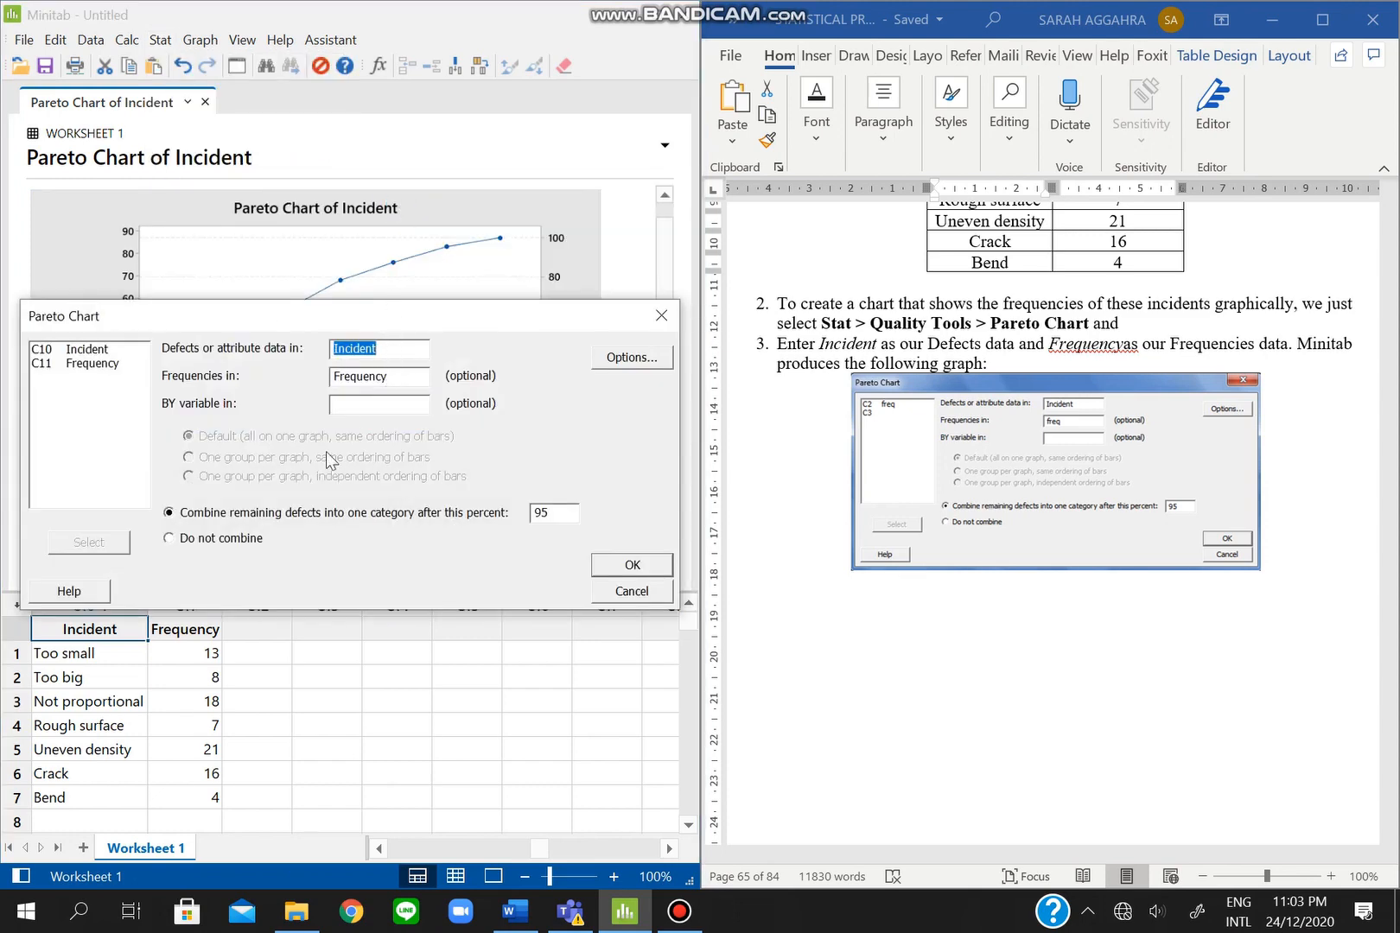
pyautogui.click(215, 544)
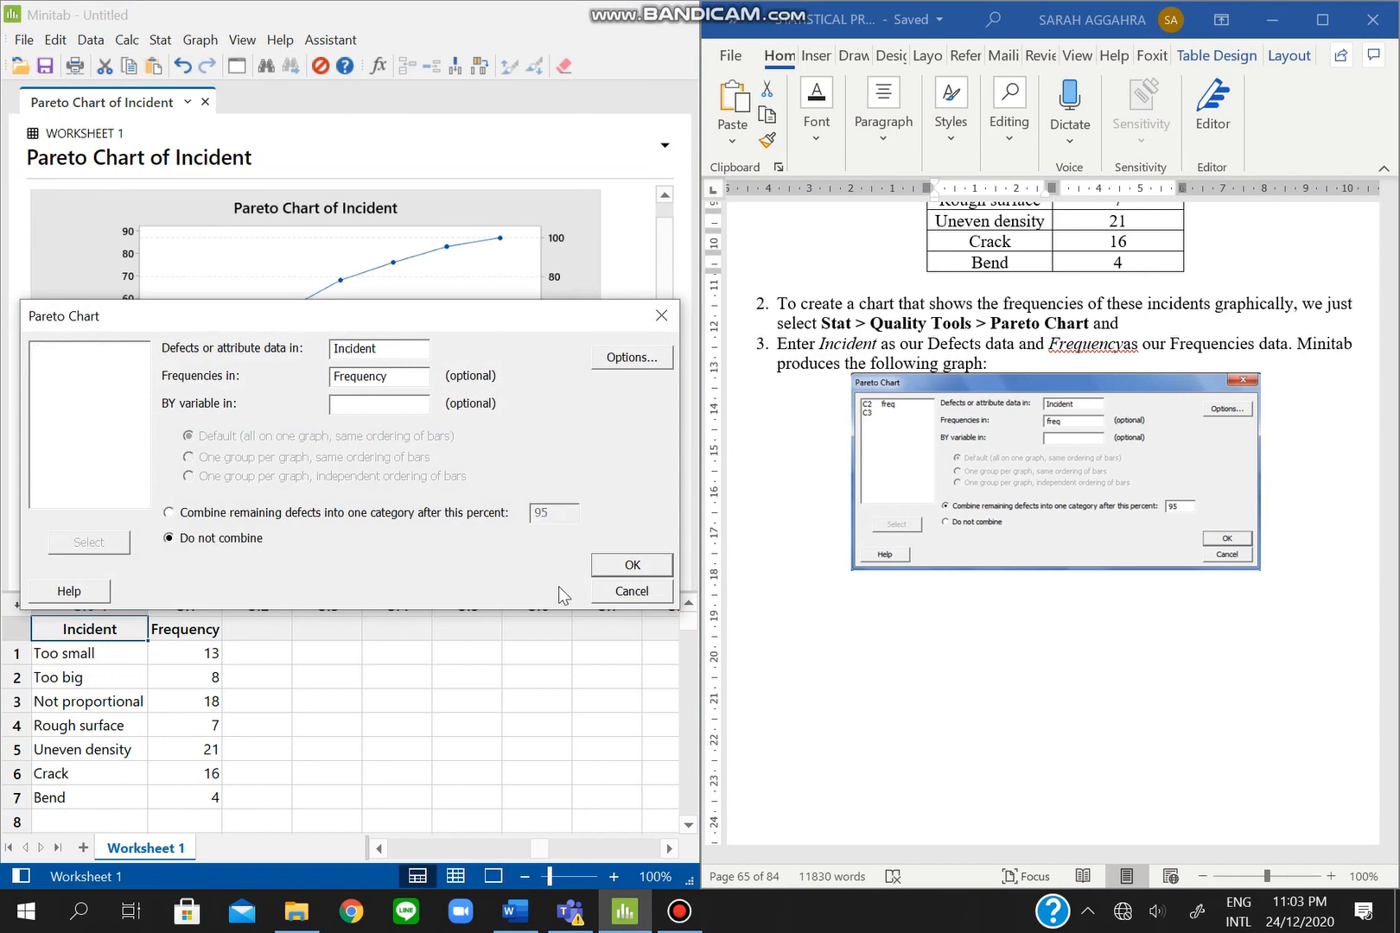
pyautogui.click(630, 566)
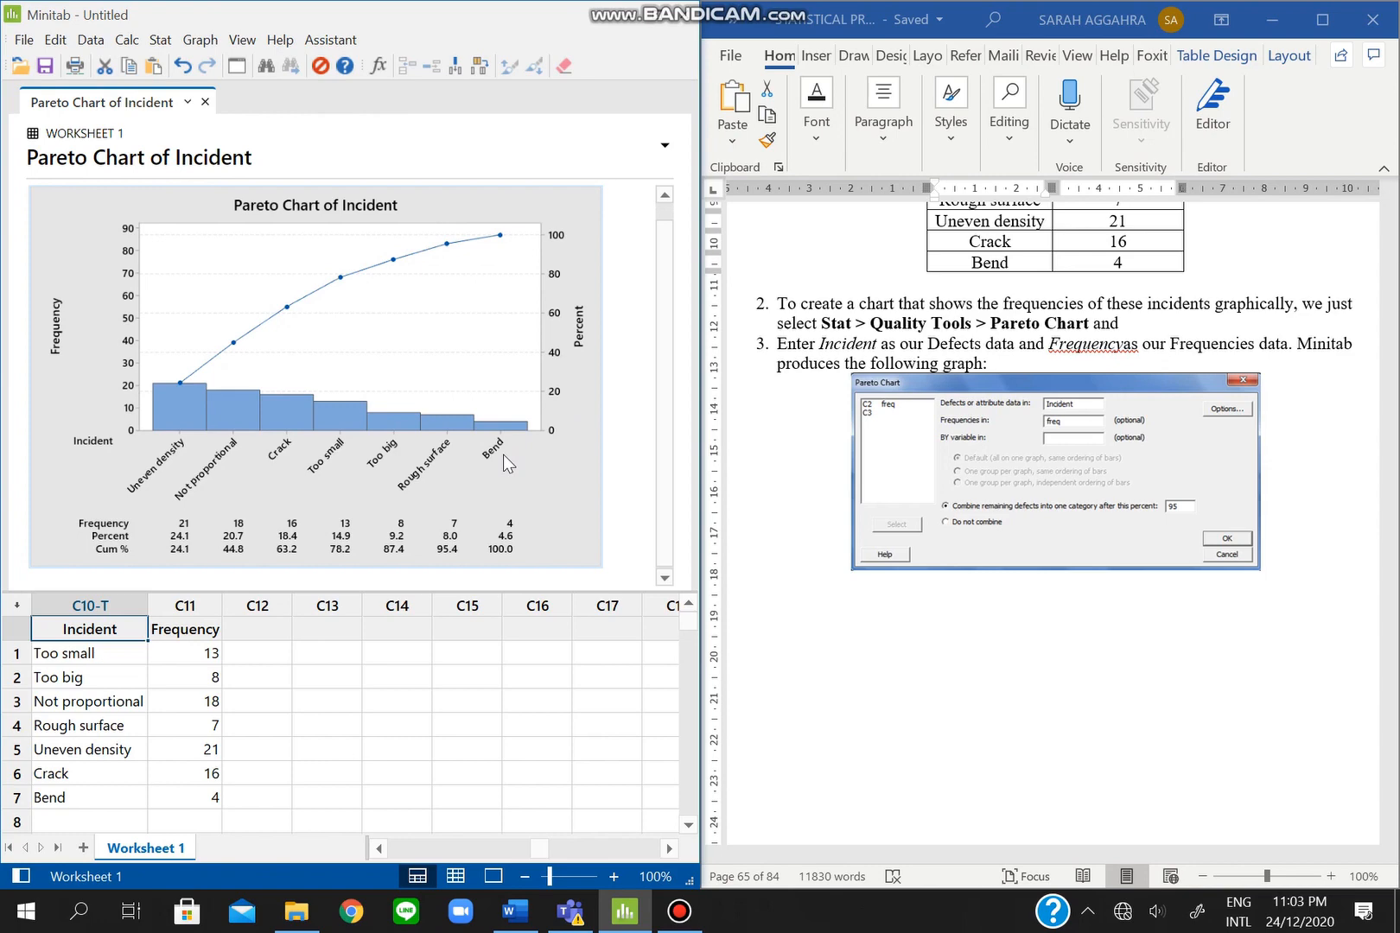
pyautogui.scroll(4, 937, 462)
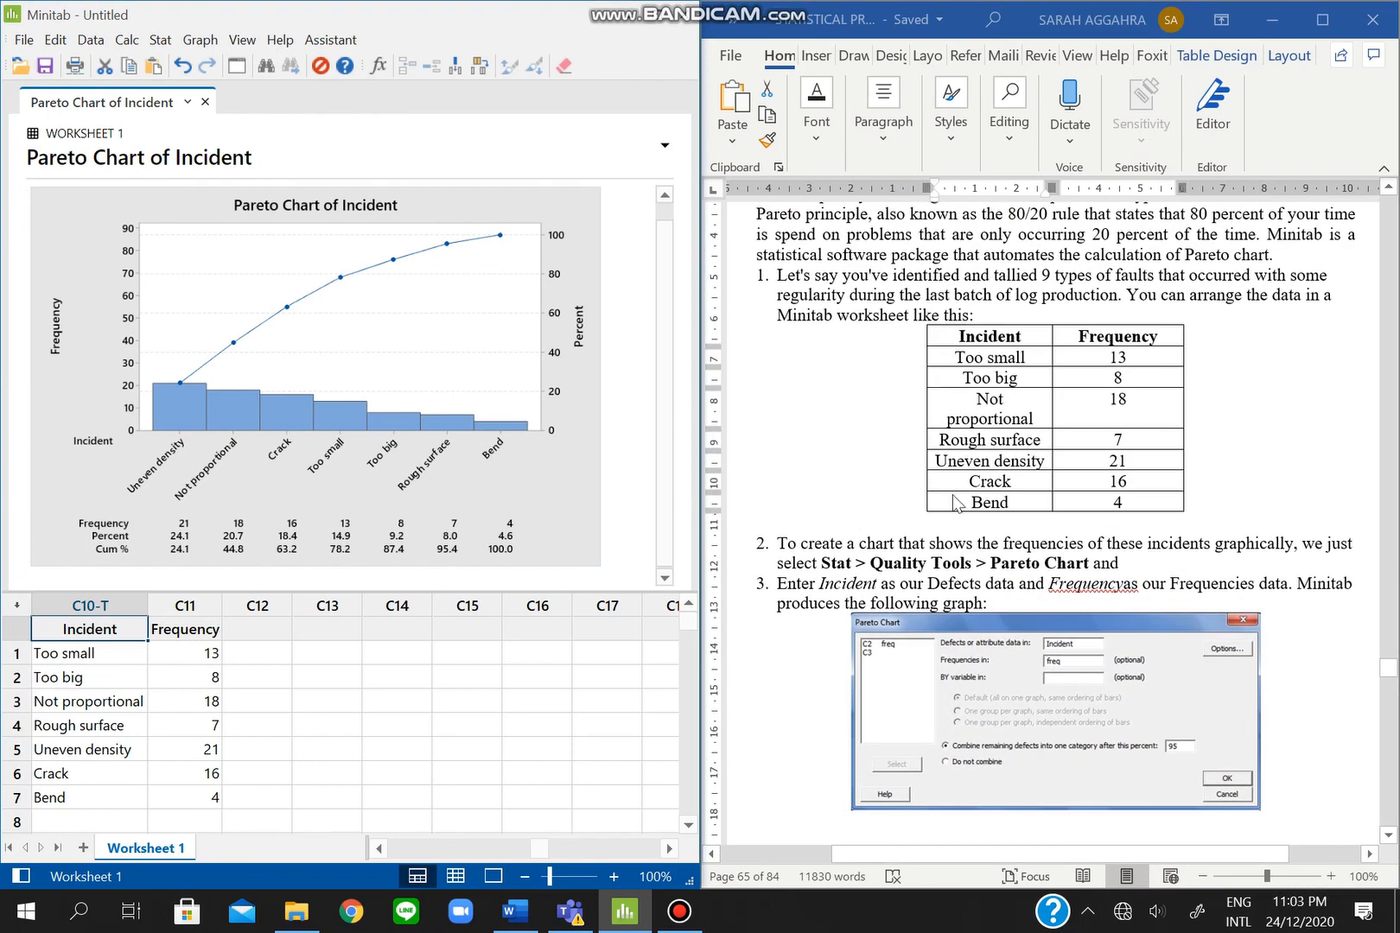